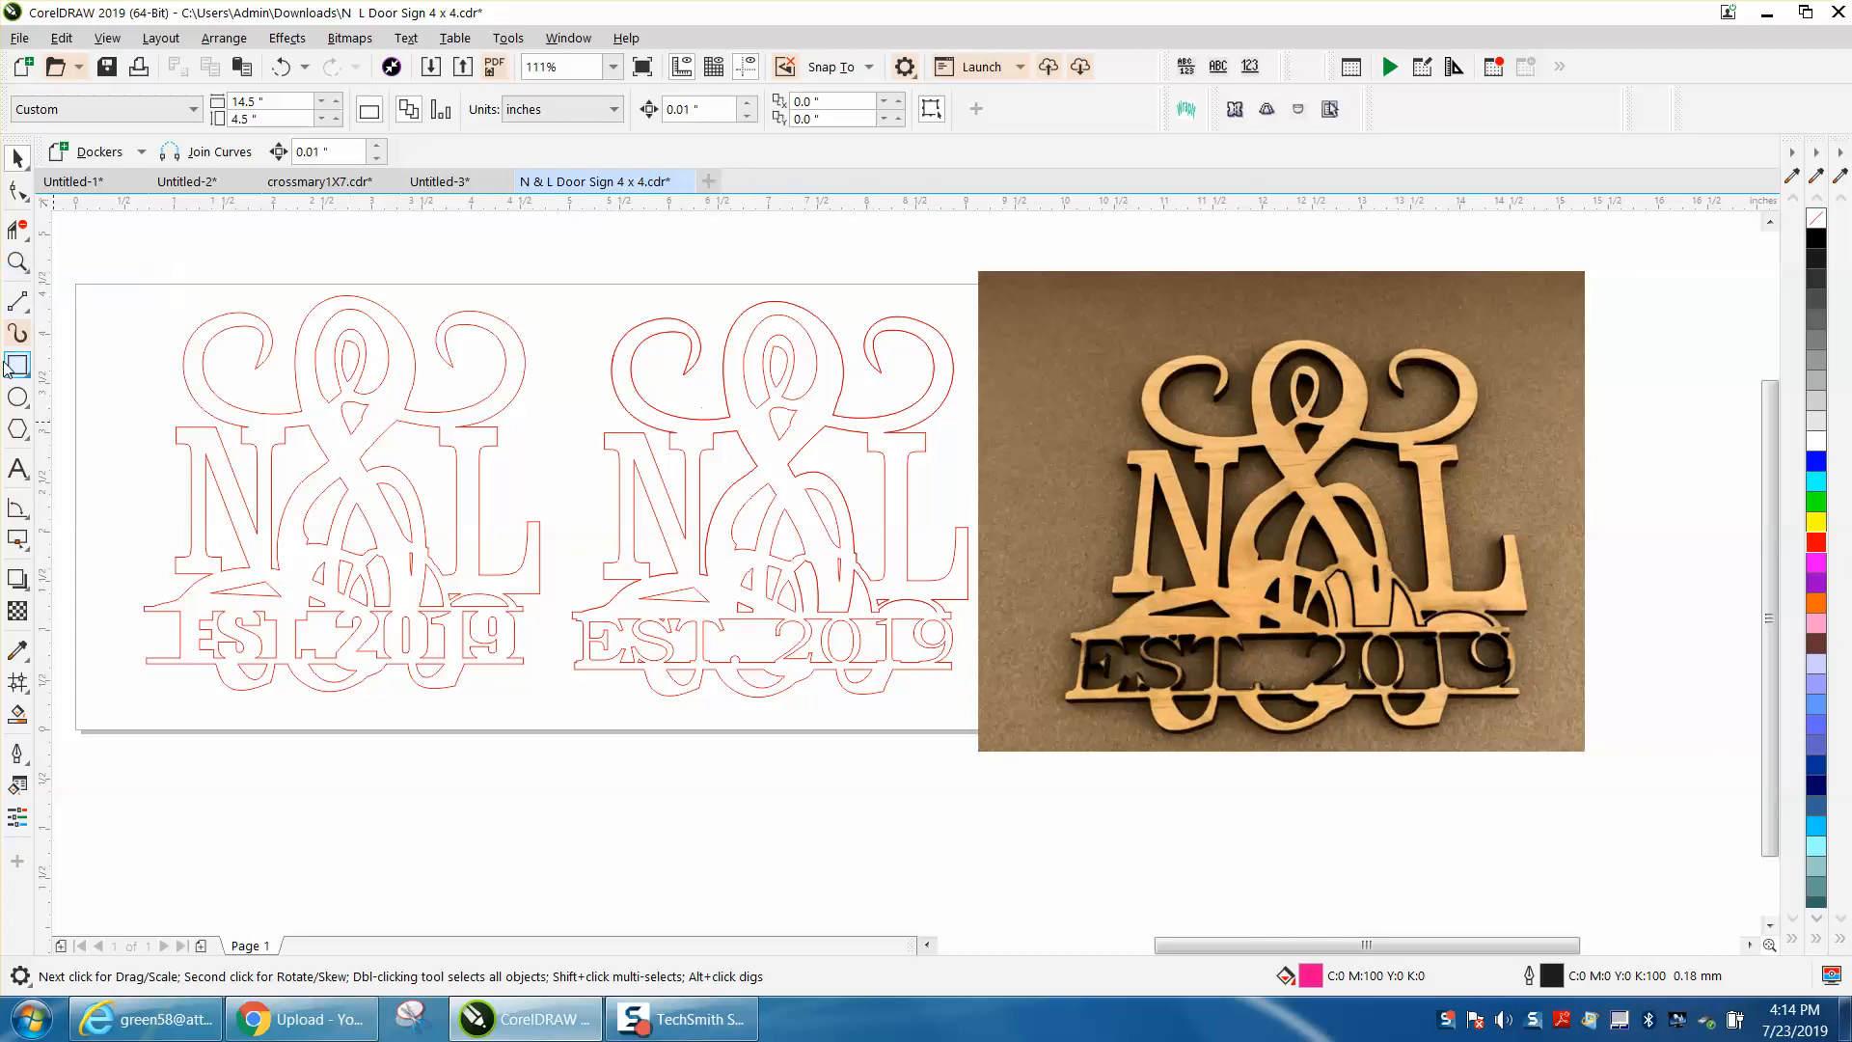
Step: Move the photo of the wooden sign off the page, to the empty area above and beyond its right edge
left_click(18, 262)
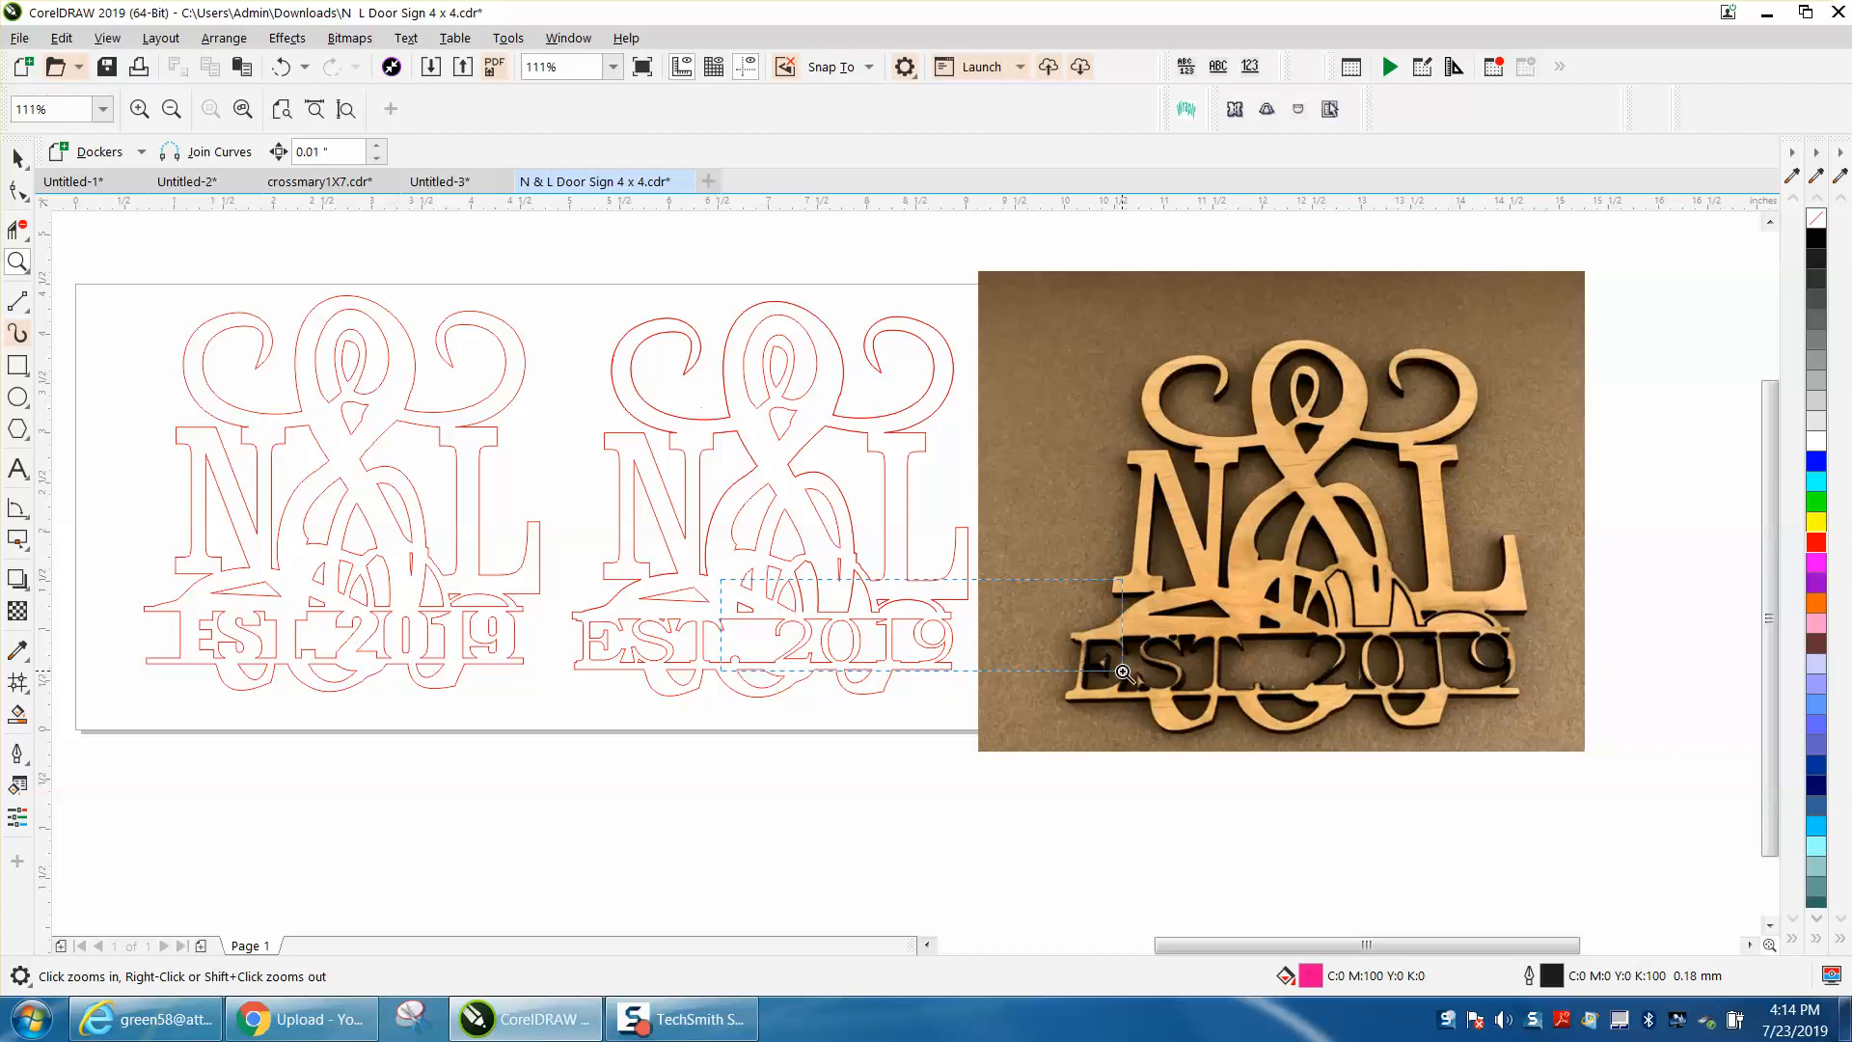
left_click(928, 635)
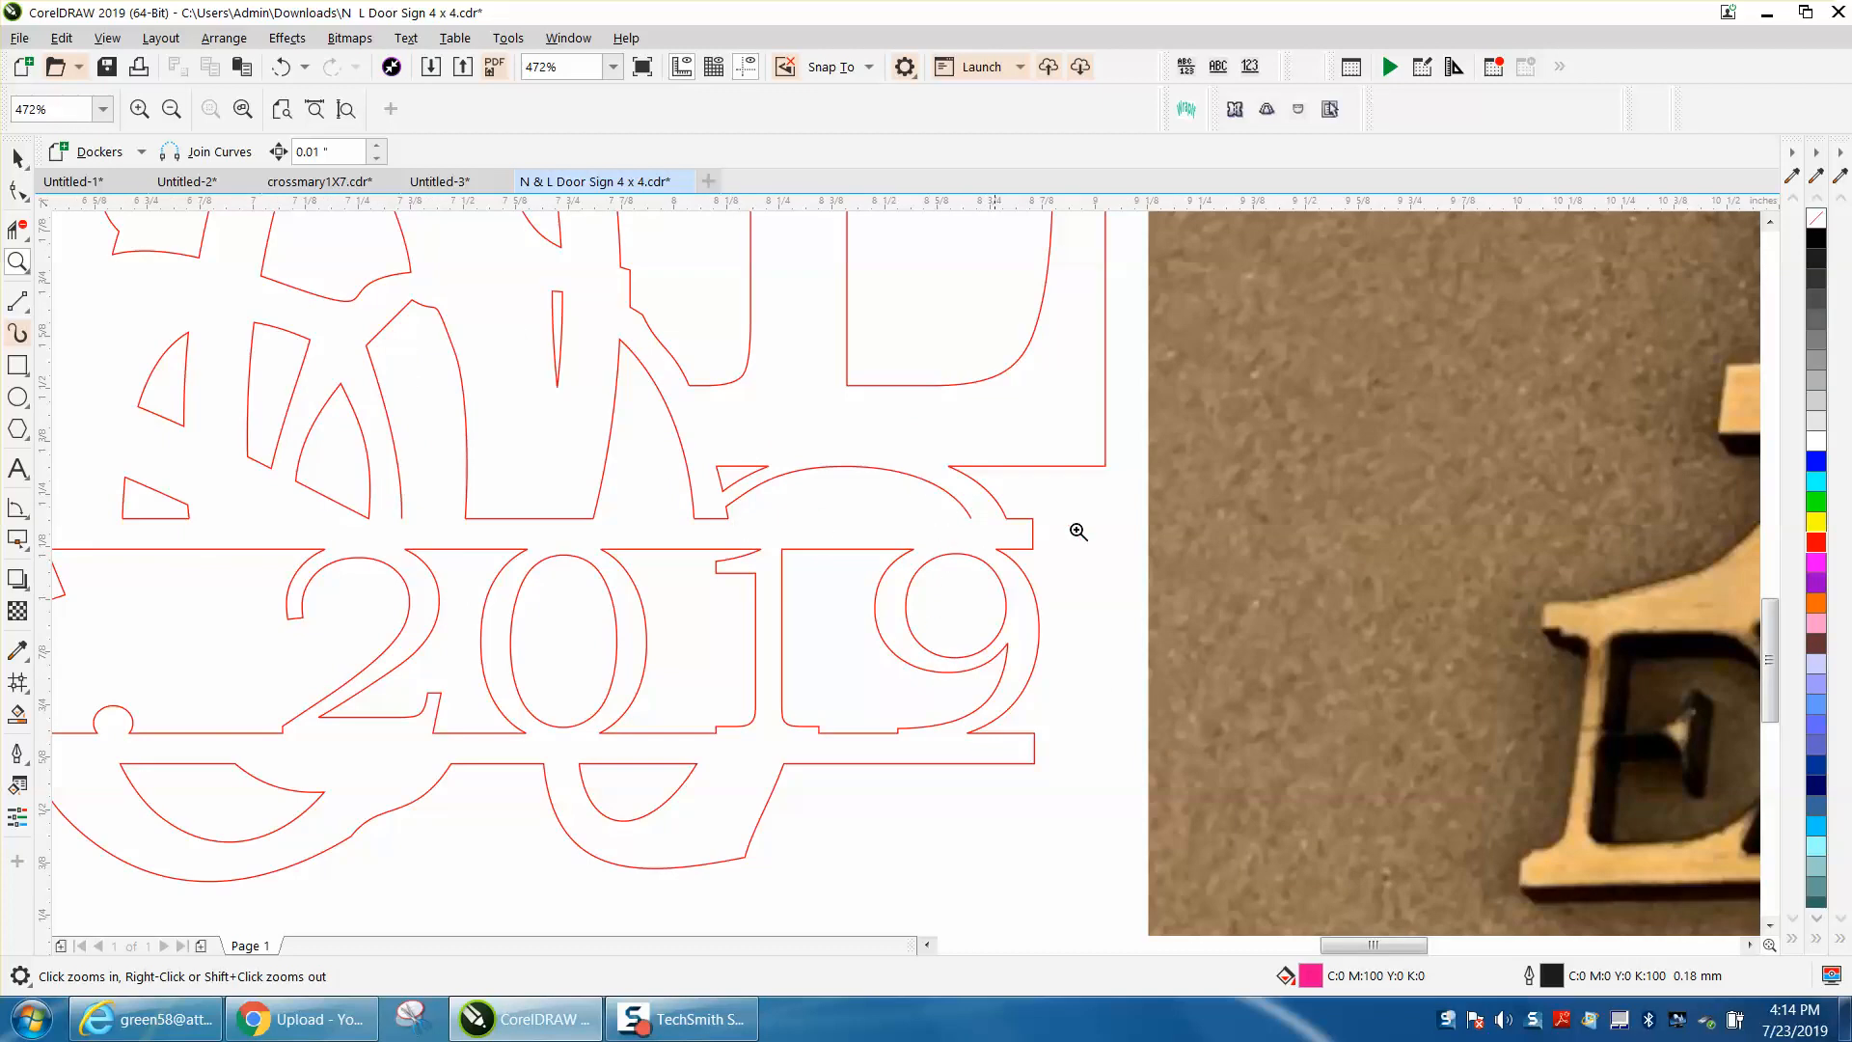
scroll(1100, 575, "down", 2)
scroll(1244, 623, "down", 2)
left_click_drag(1580, 516, 1721, 650)
scroll(1140, 695, "down", 8)
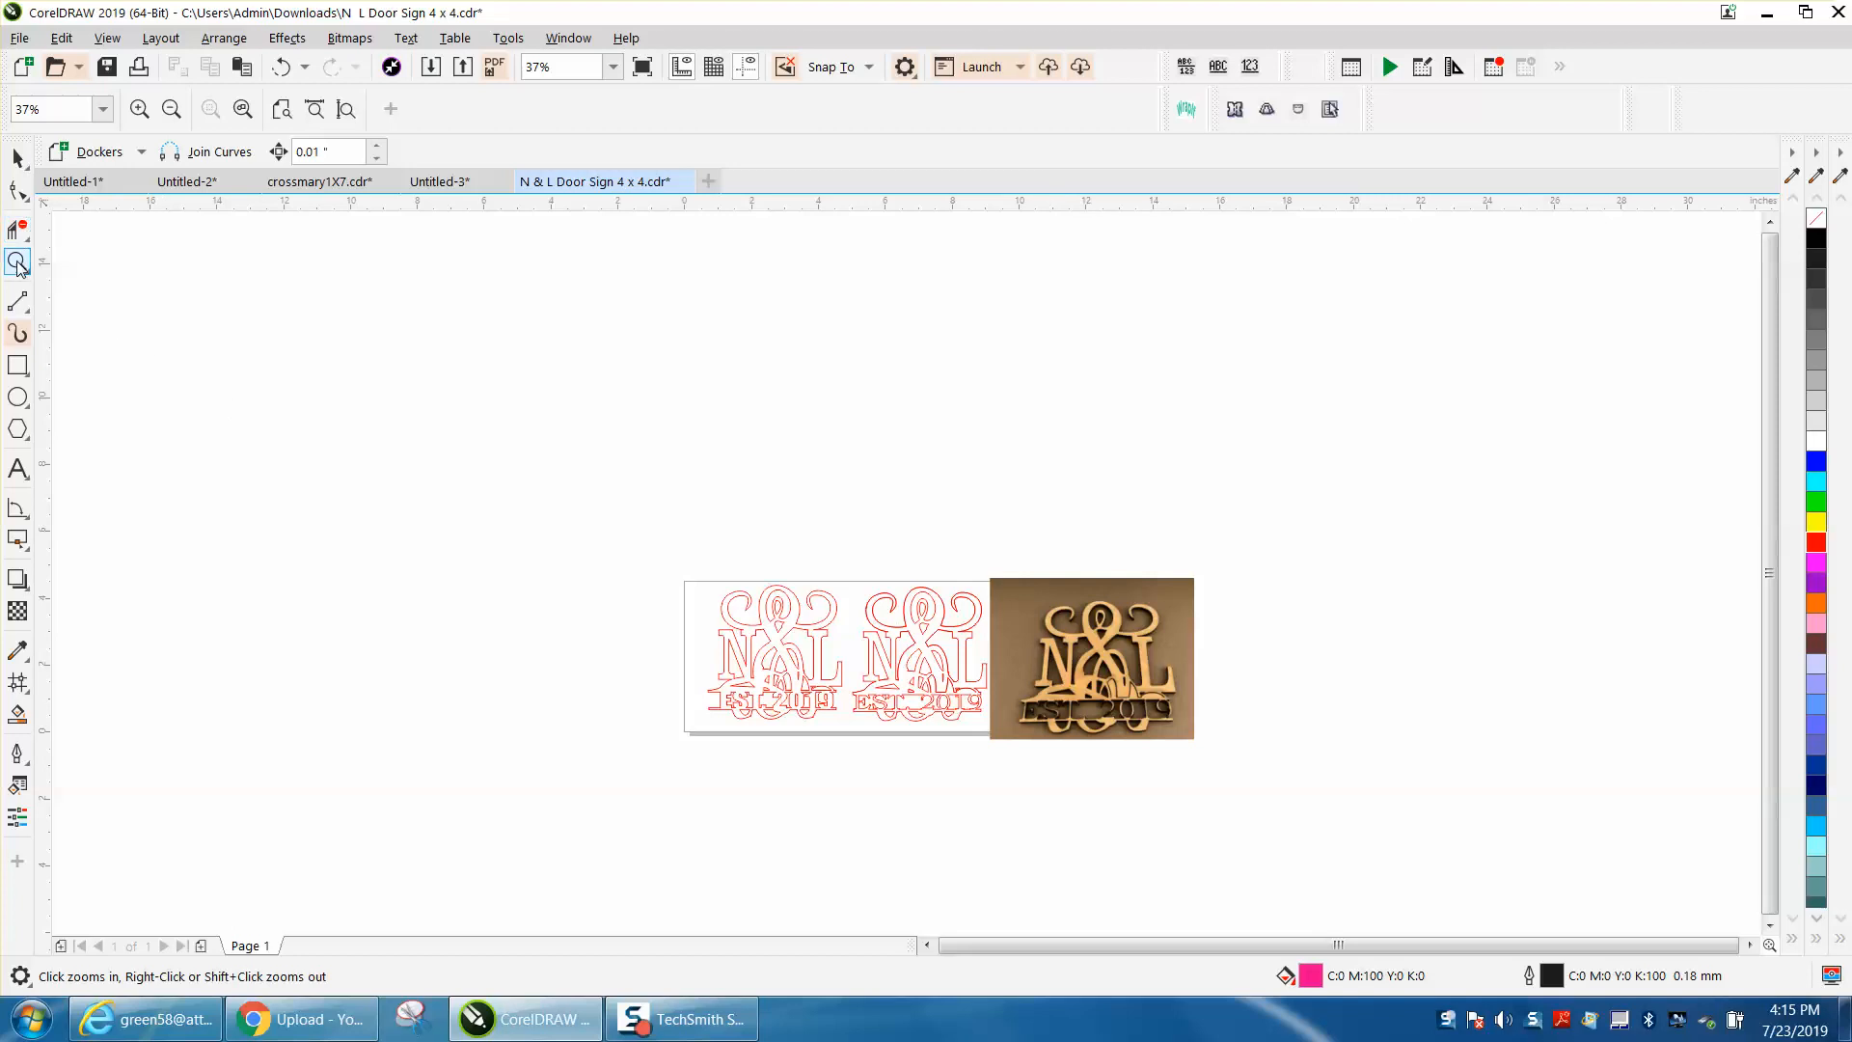
left_click(18, 157)
left_click_drag(1163, 628, 1439, 409)
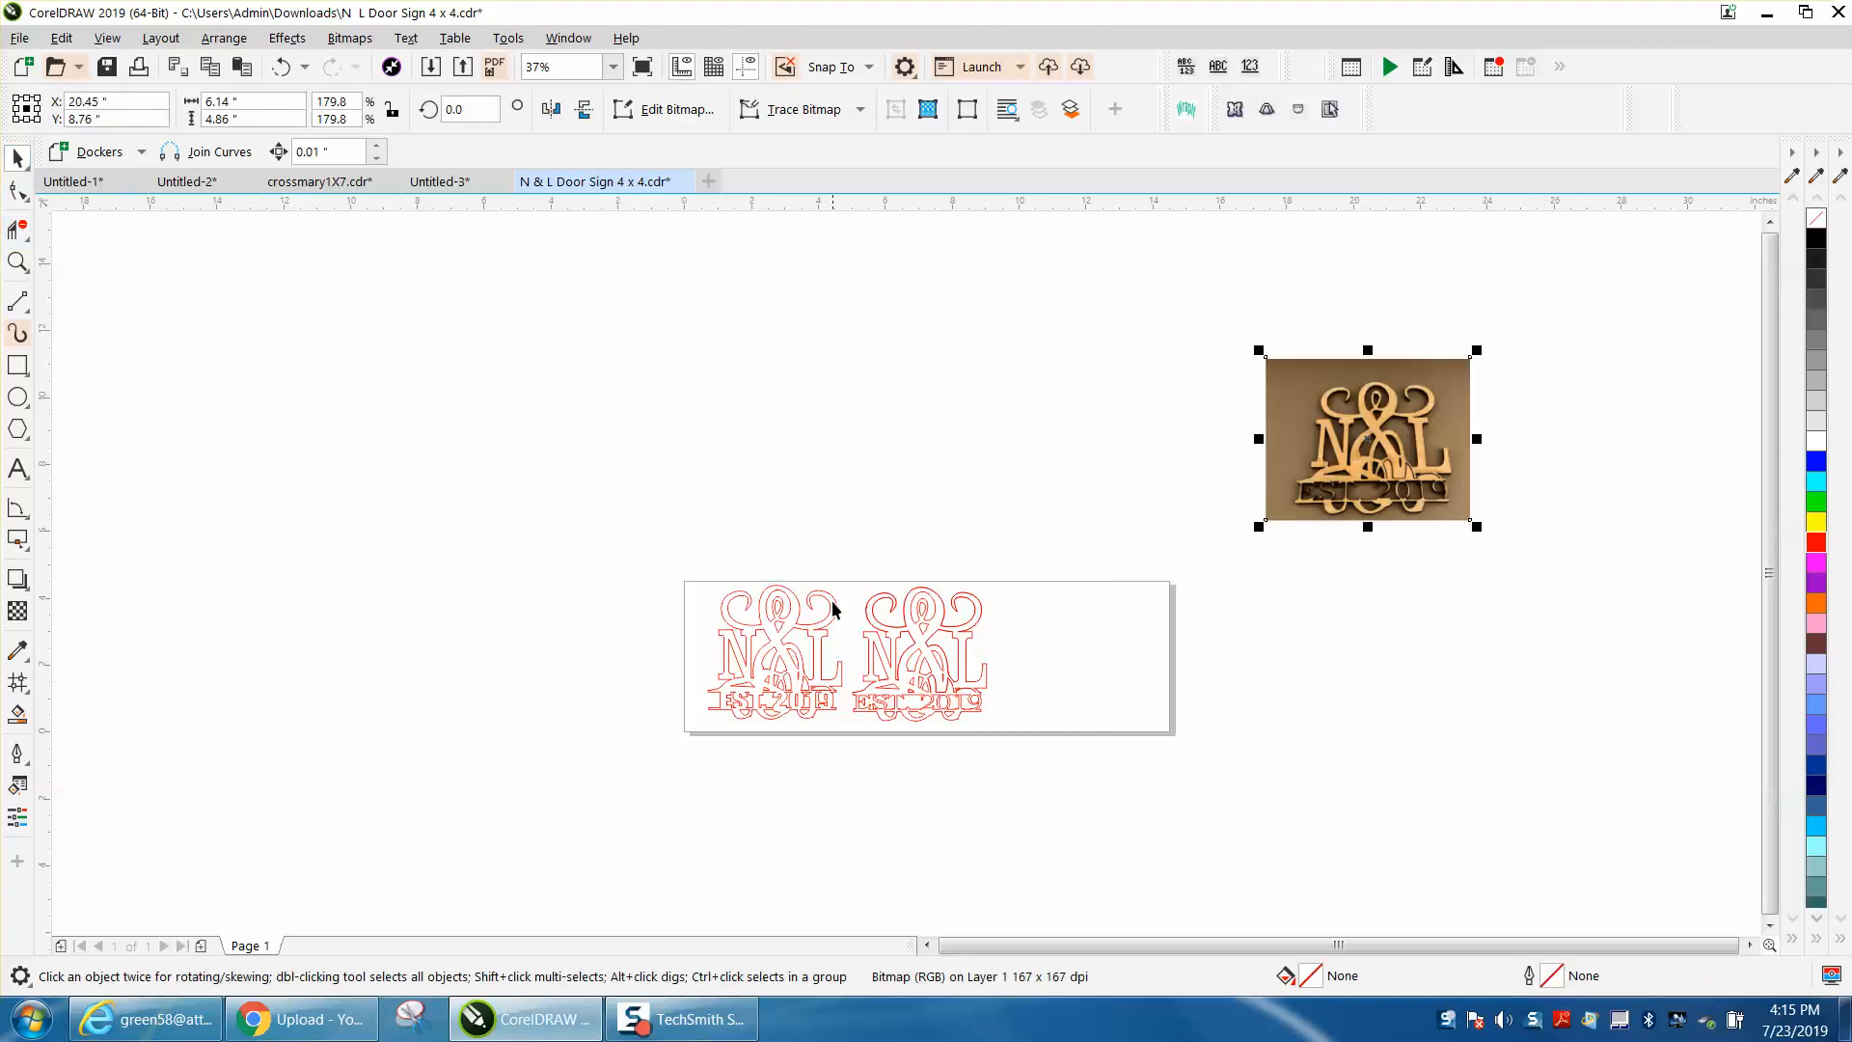
Step: Duplicate the middle sign design onto the empty right part of the page, and shift the middle design slightly to the right
left_click(17, 262)
left_click_drag(774, 566, 1284, 815)
left_click(17, 158)
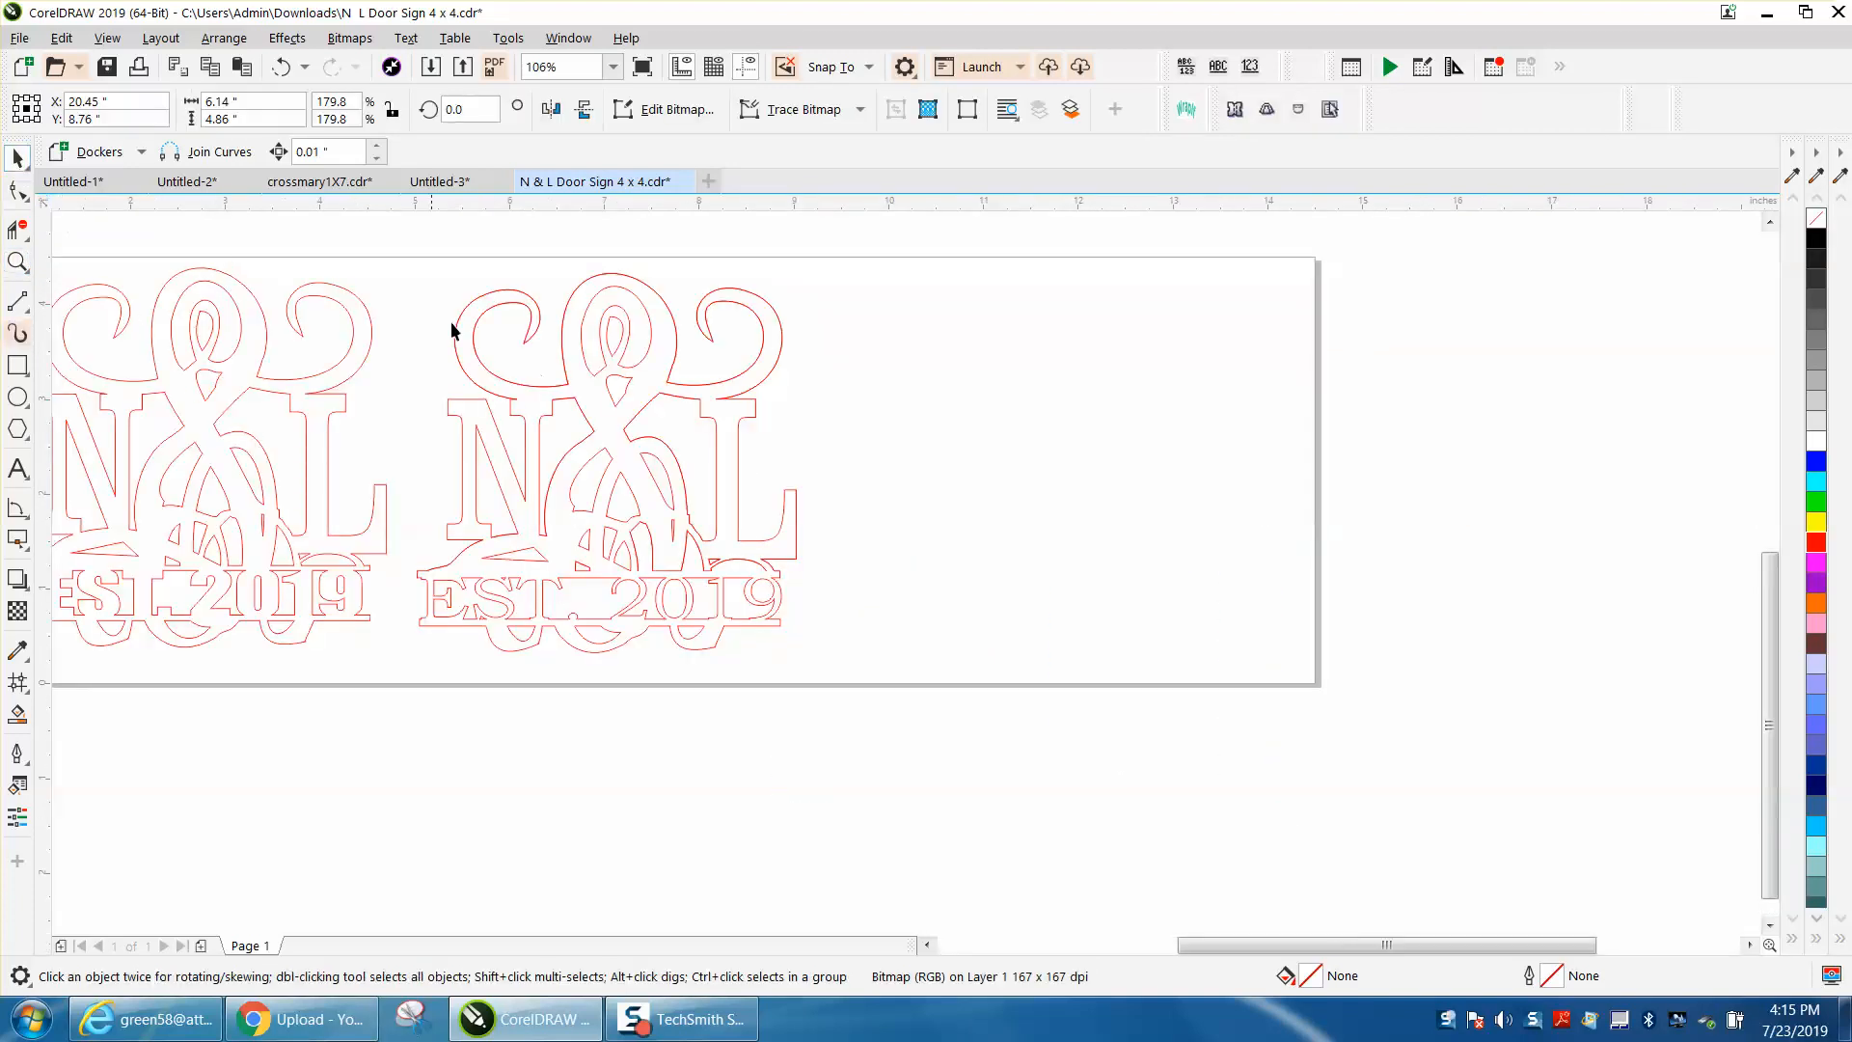
left_click(565, 375)
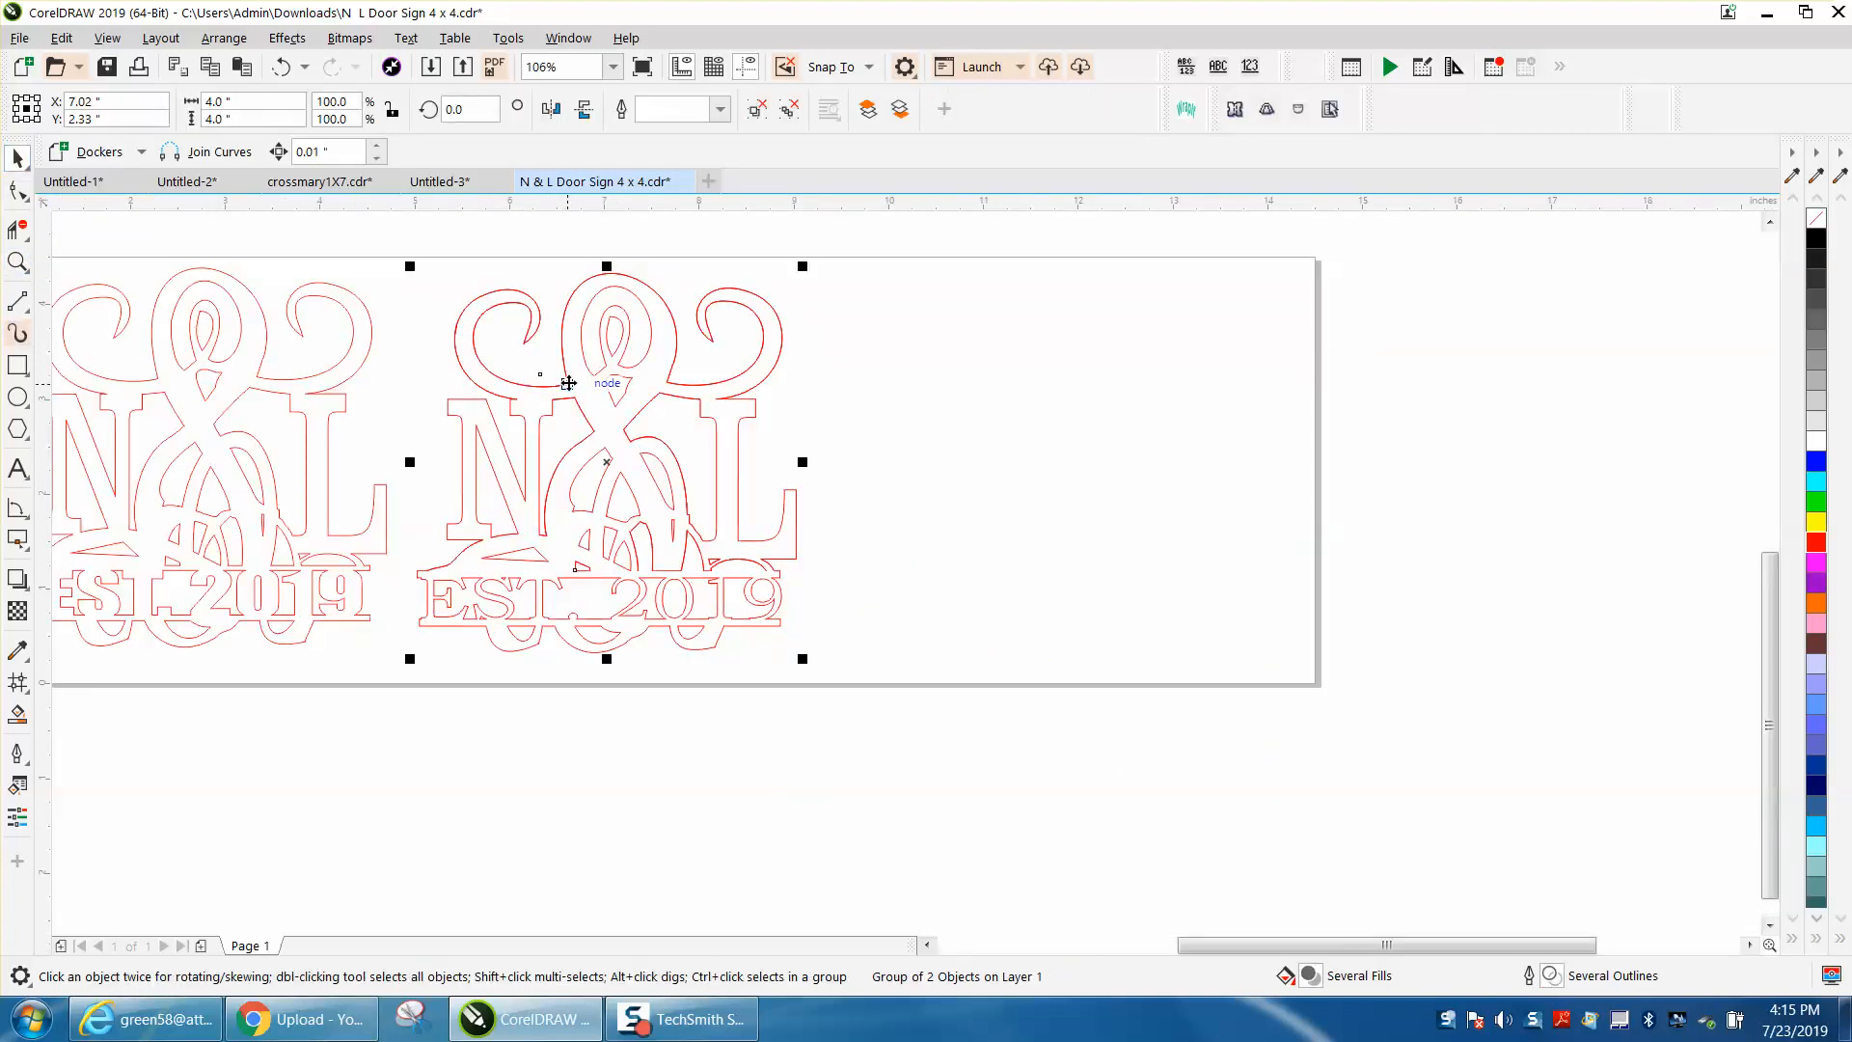
left_click_drag(608, 460, 1070, 466)
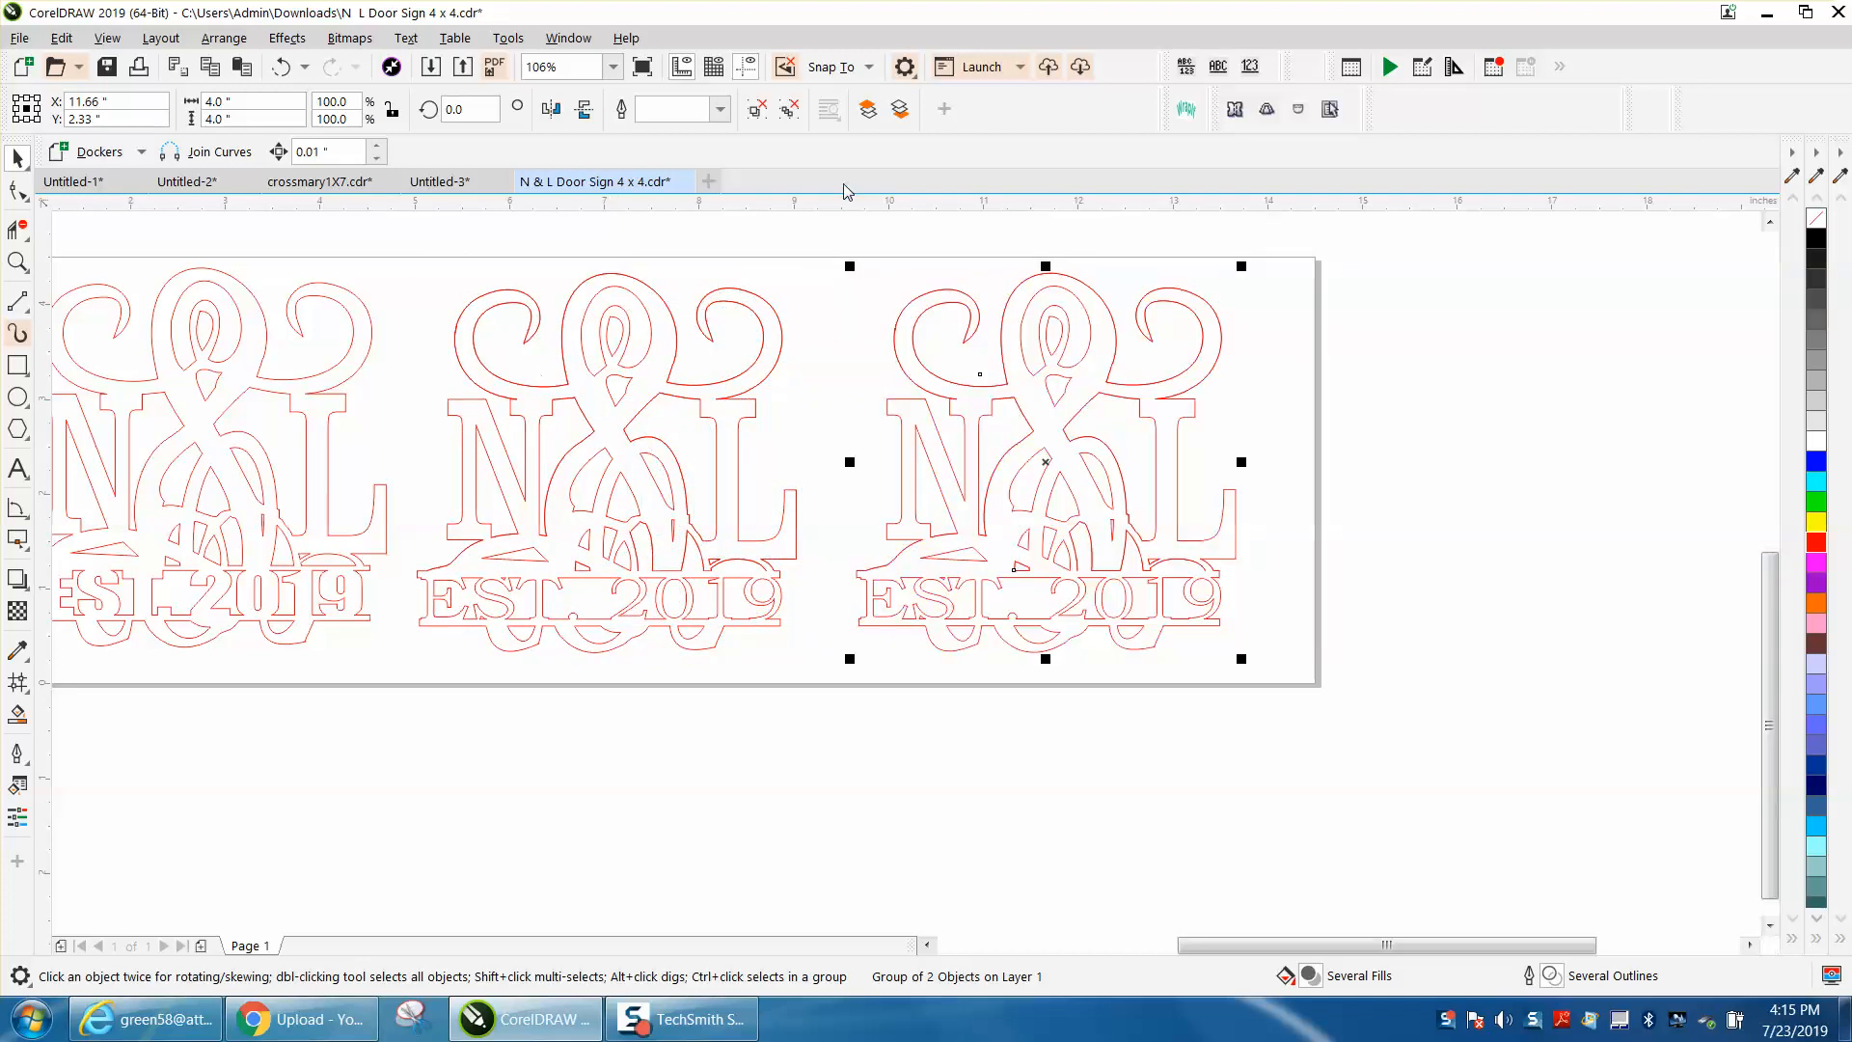
left_click(797, 229)
left_click(841, 116)
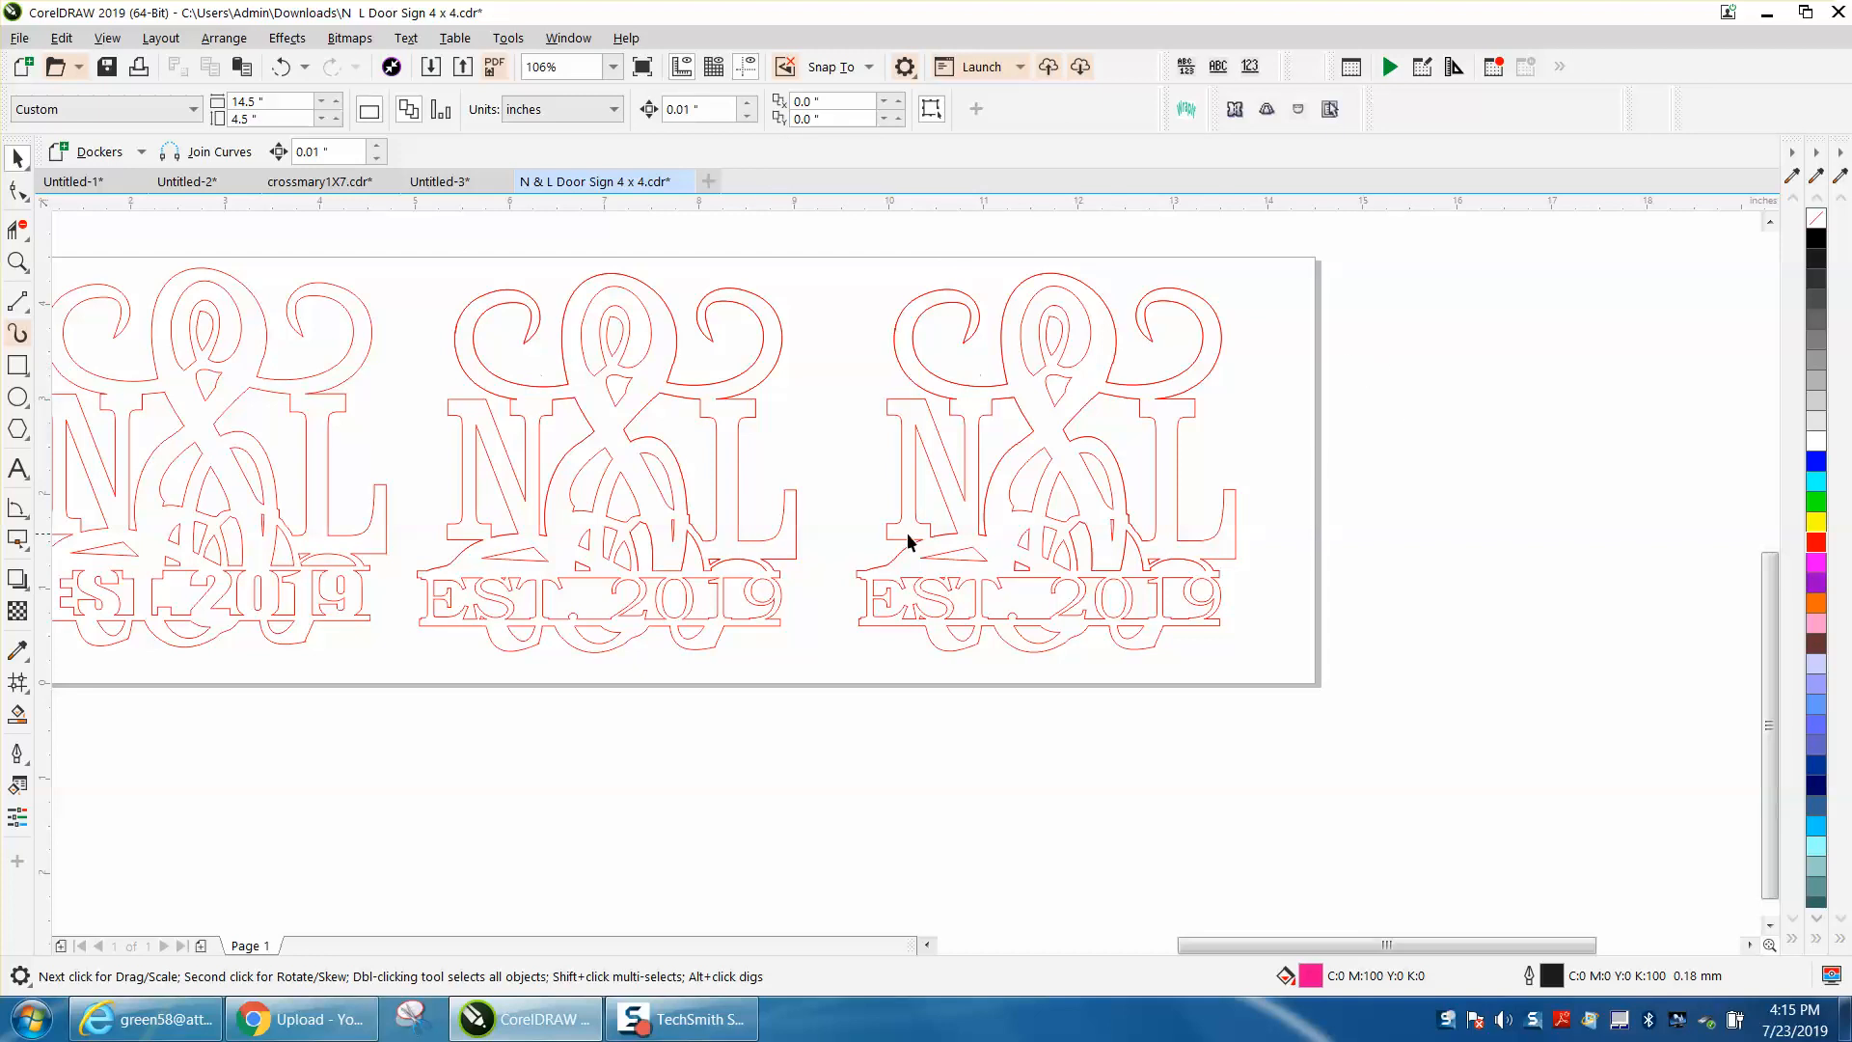
left_click_drag(792, 520, 800, 521)
Step: Draw a horizontal 2-point line about 3.87 inches long across the EST. 2019 lettering of the middle sign
scroll(283, 345, "up", 2)
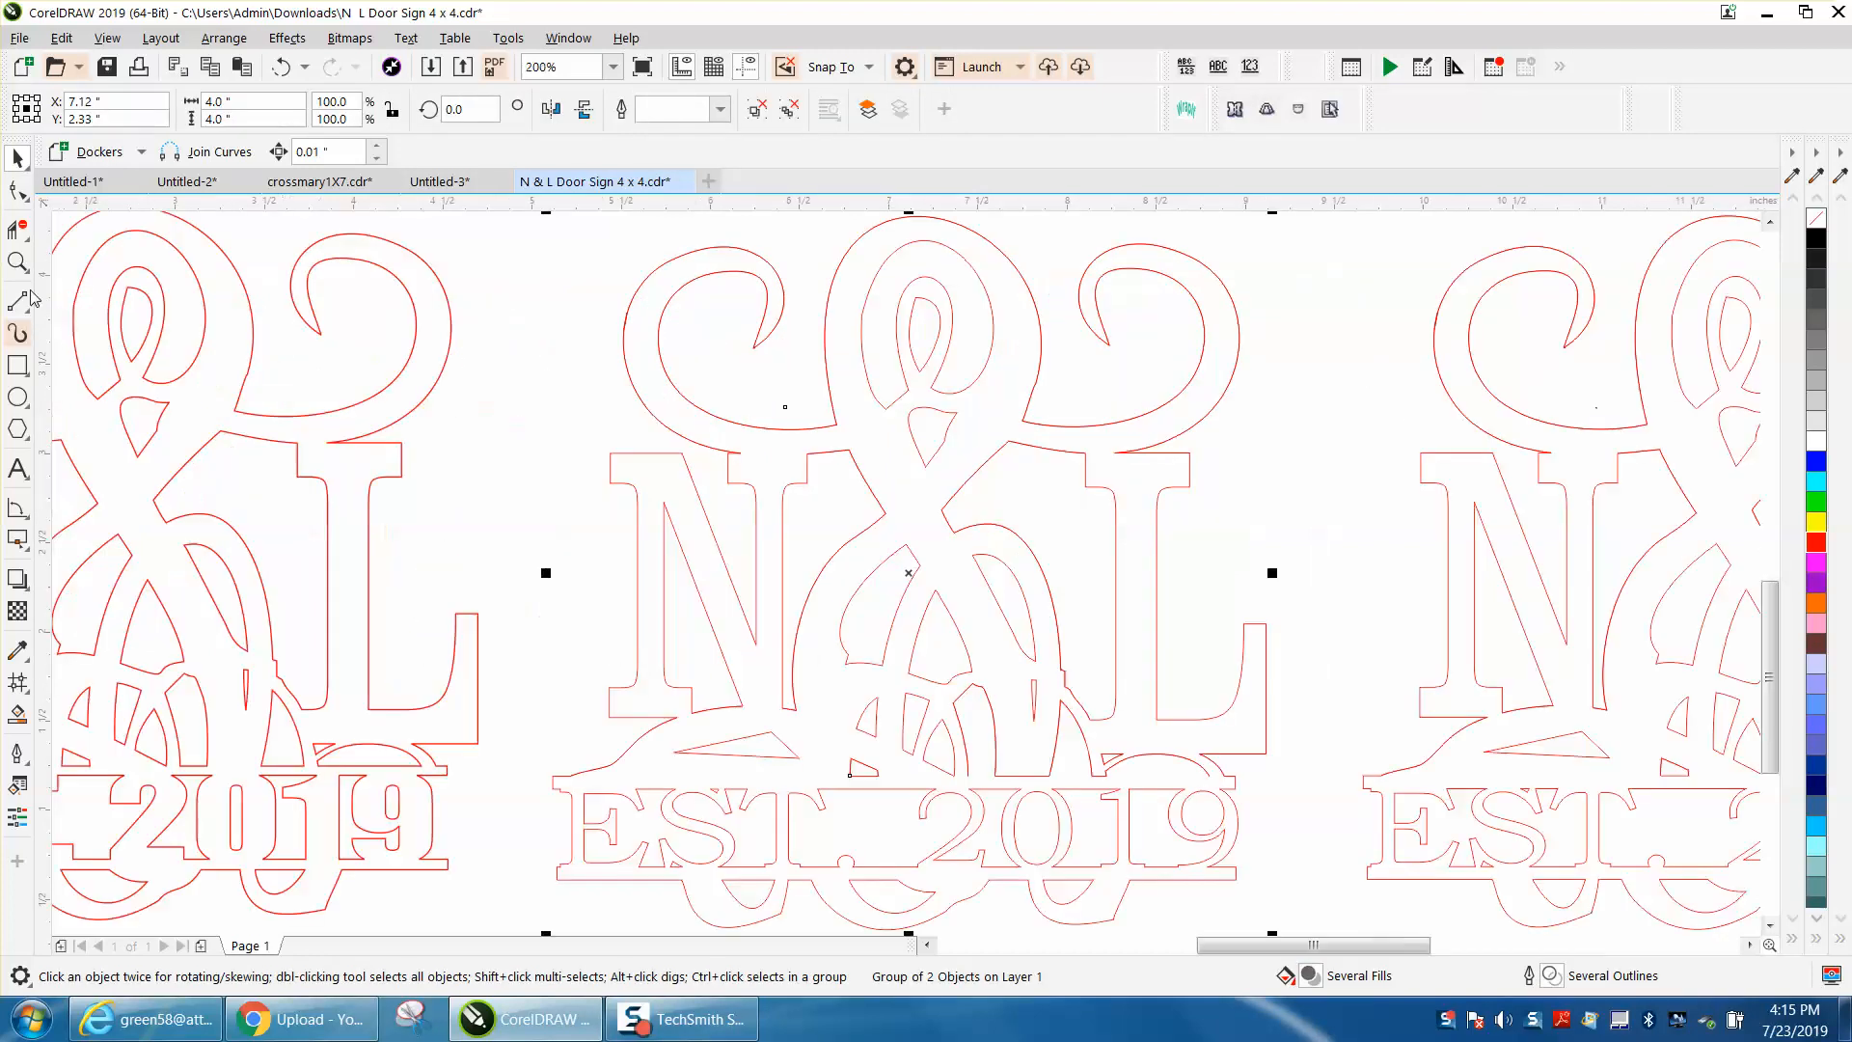
double_click(19, 260)
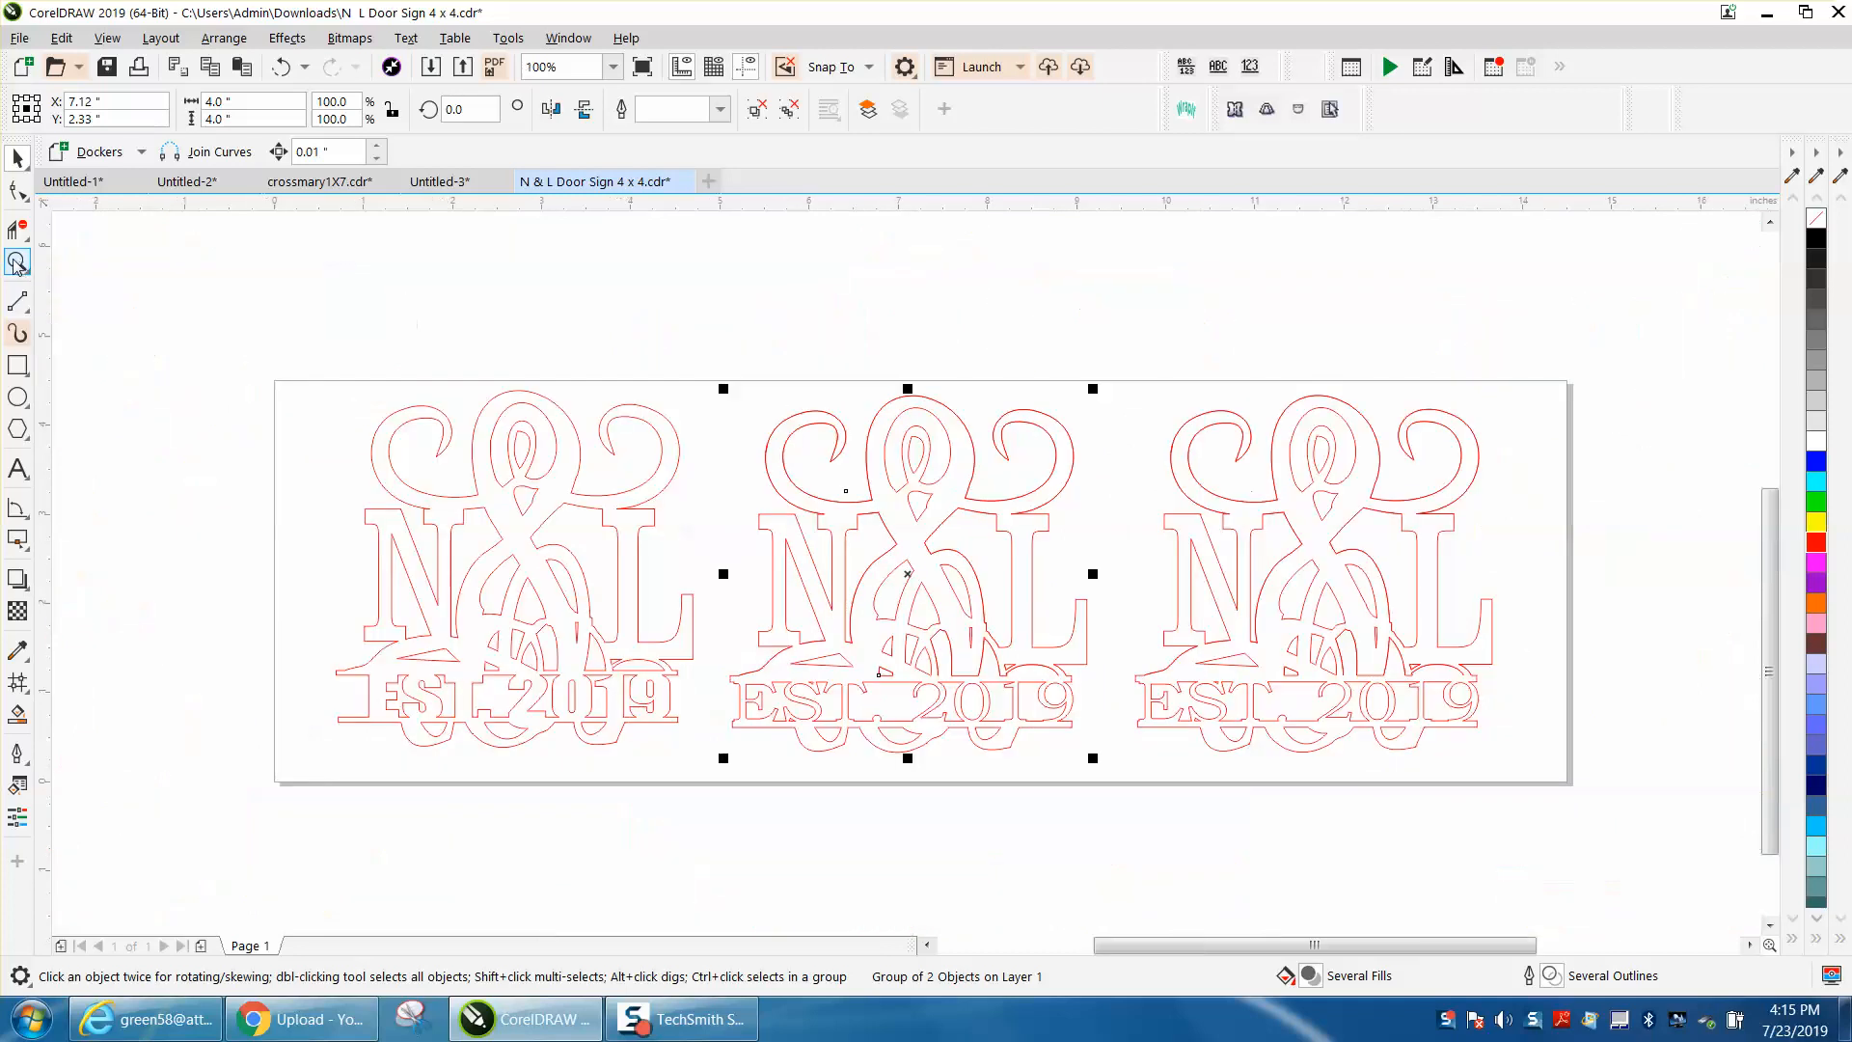
left_click_drag(661, 620, 1148, 820)
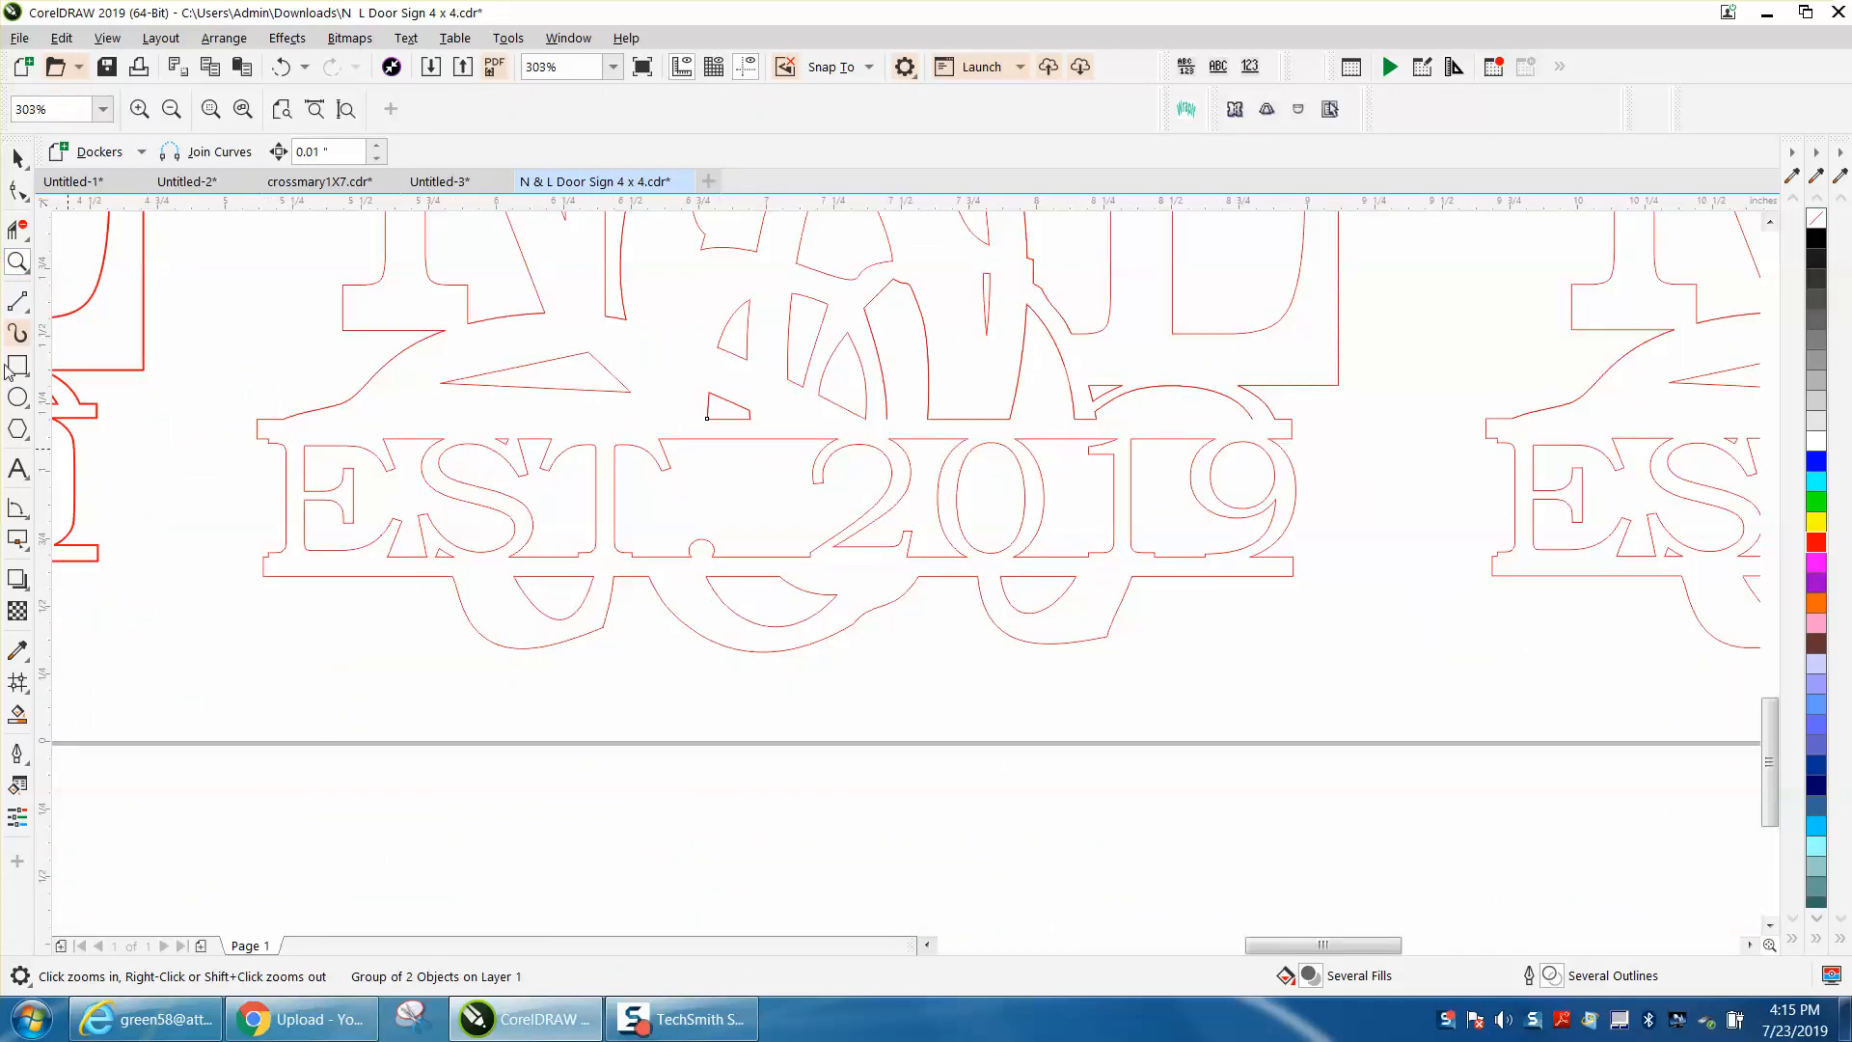
left_click(32, 314)
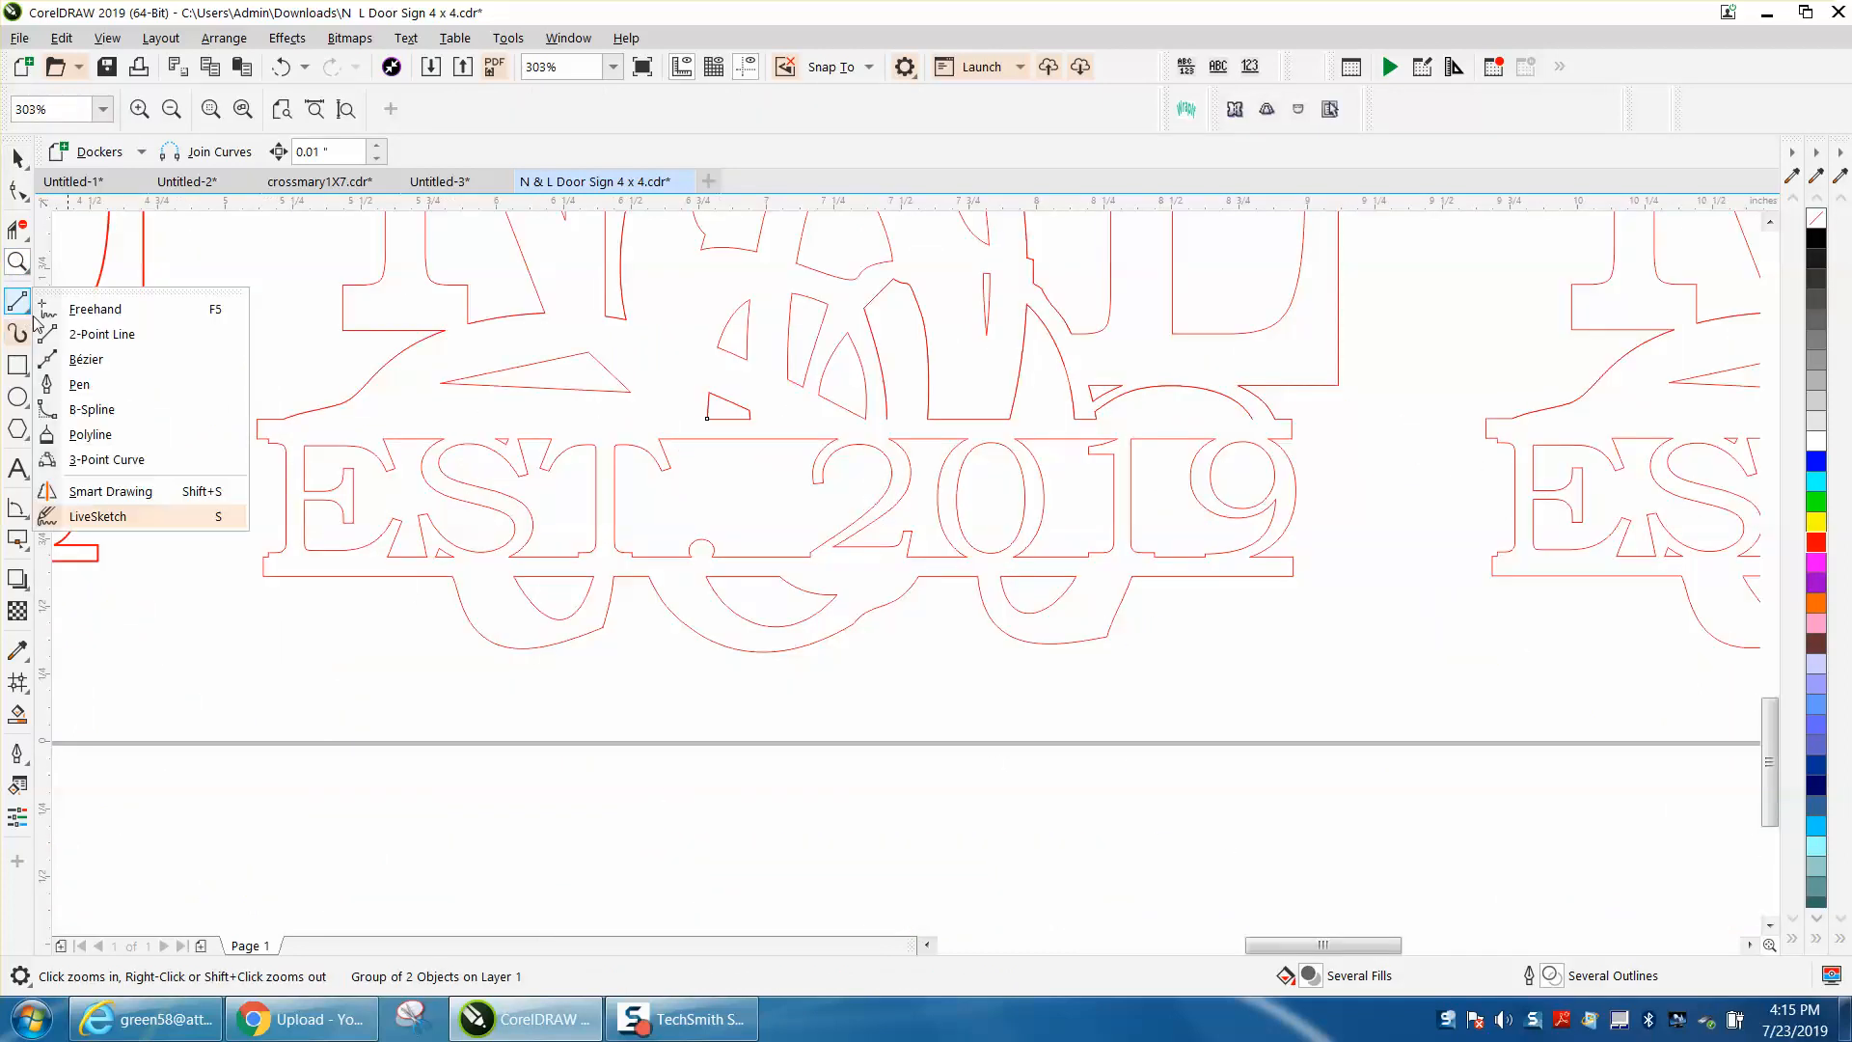
left_click(100, 335)
left_click_drag(262, 425, 1314, 436)
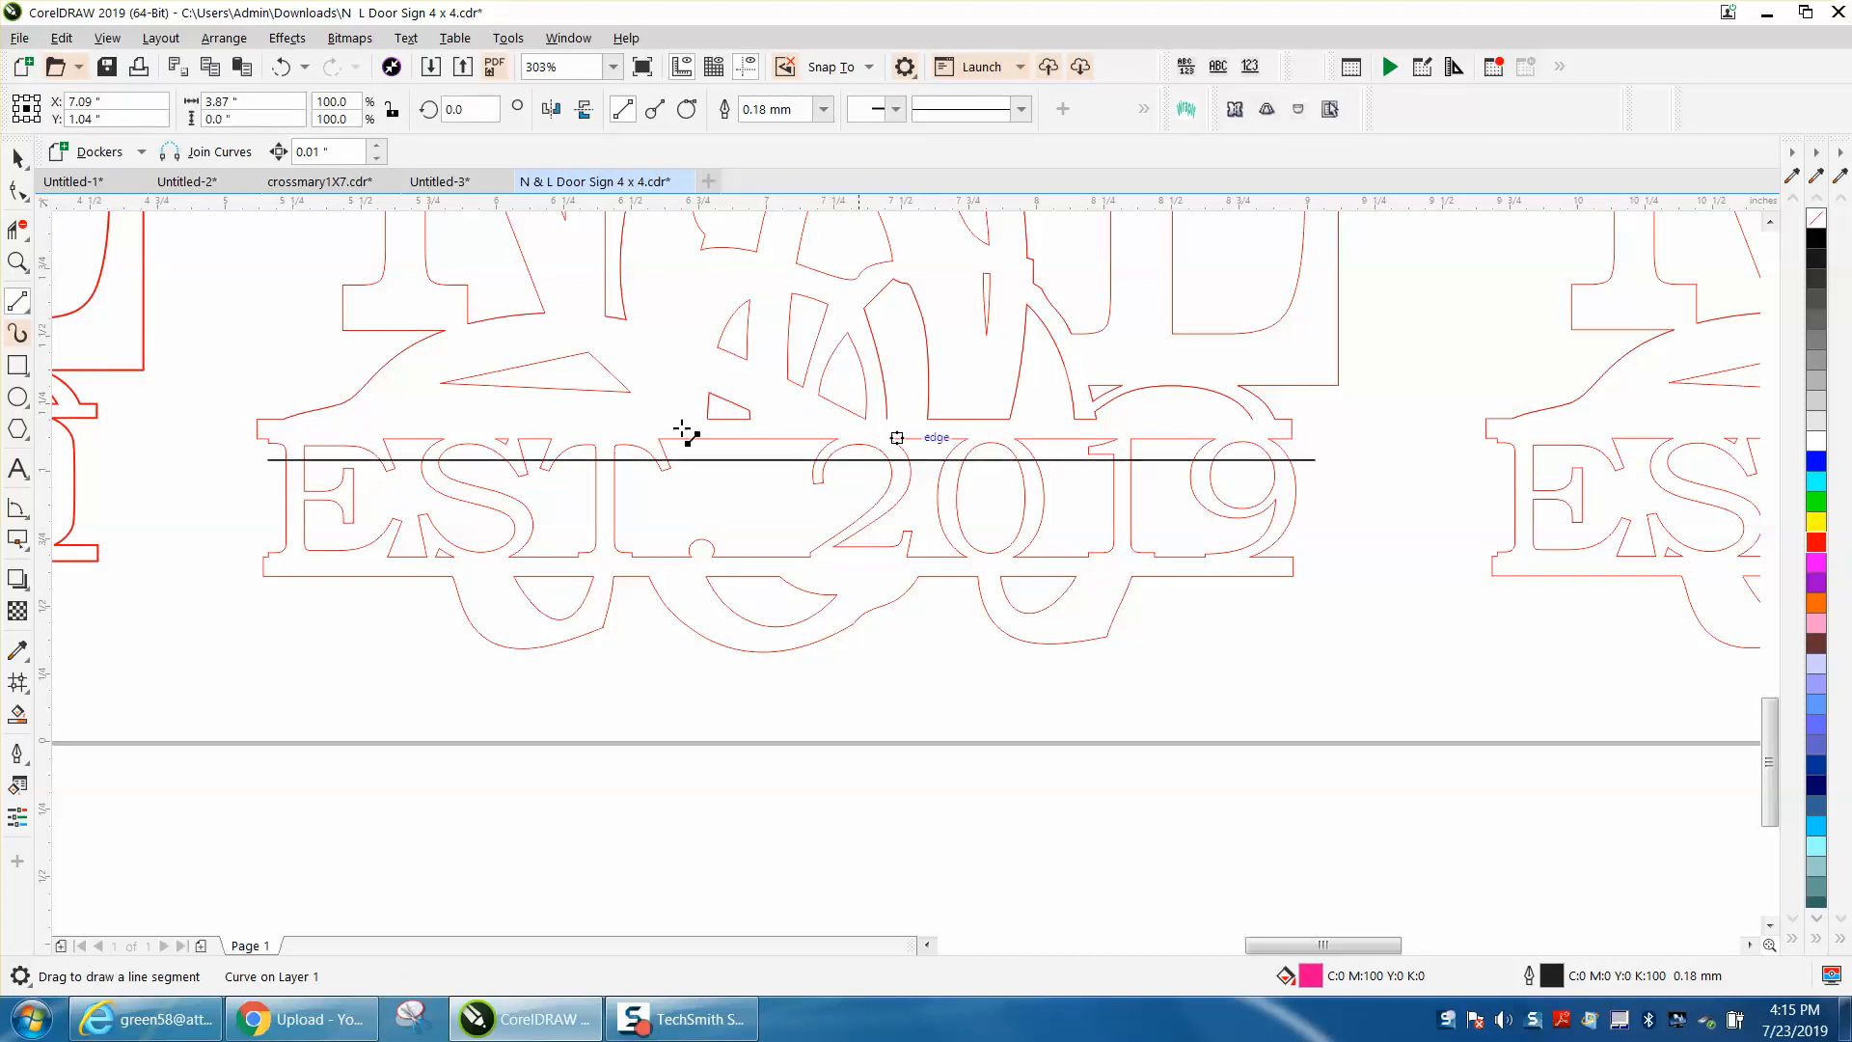
Step: Set the new line's outline width to Hairline and its color to red
double_click(1550, 976)
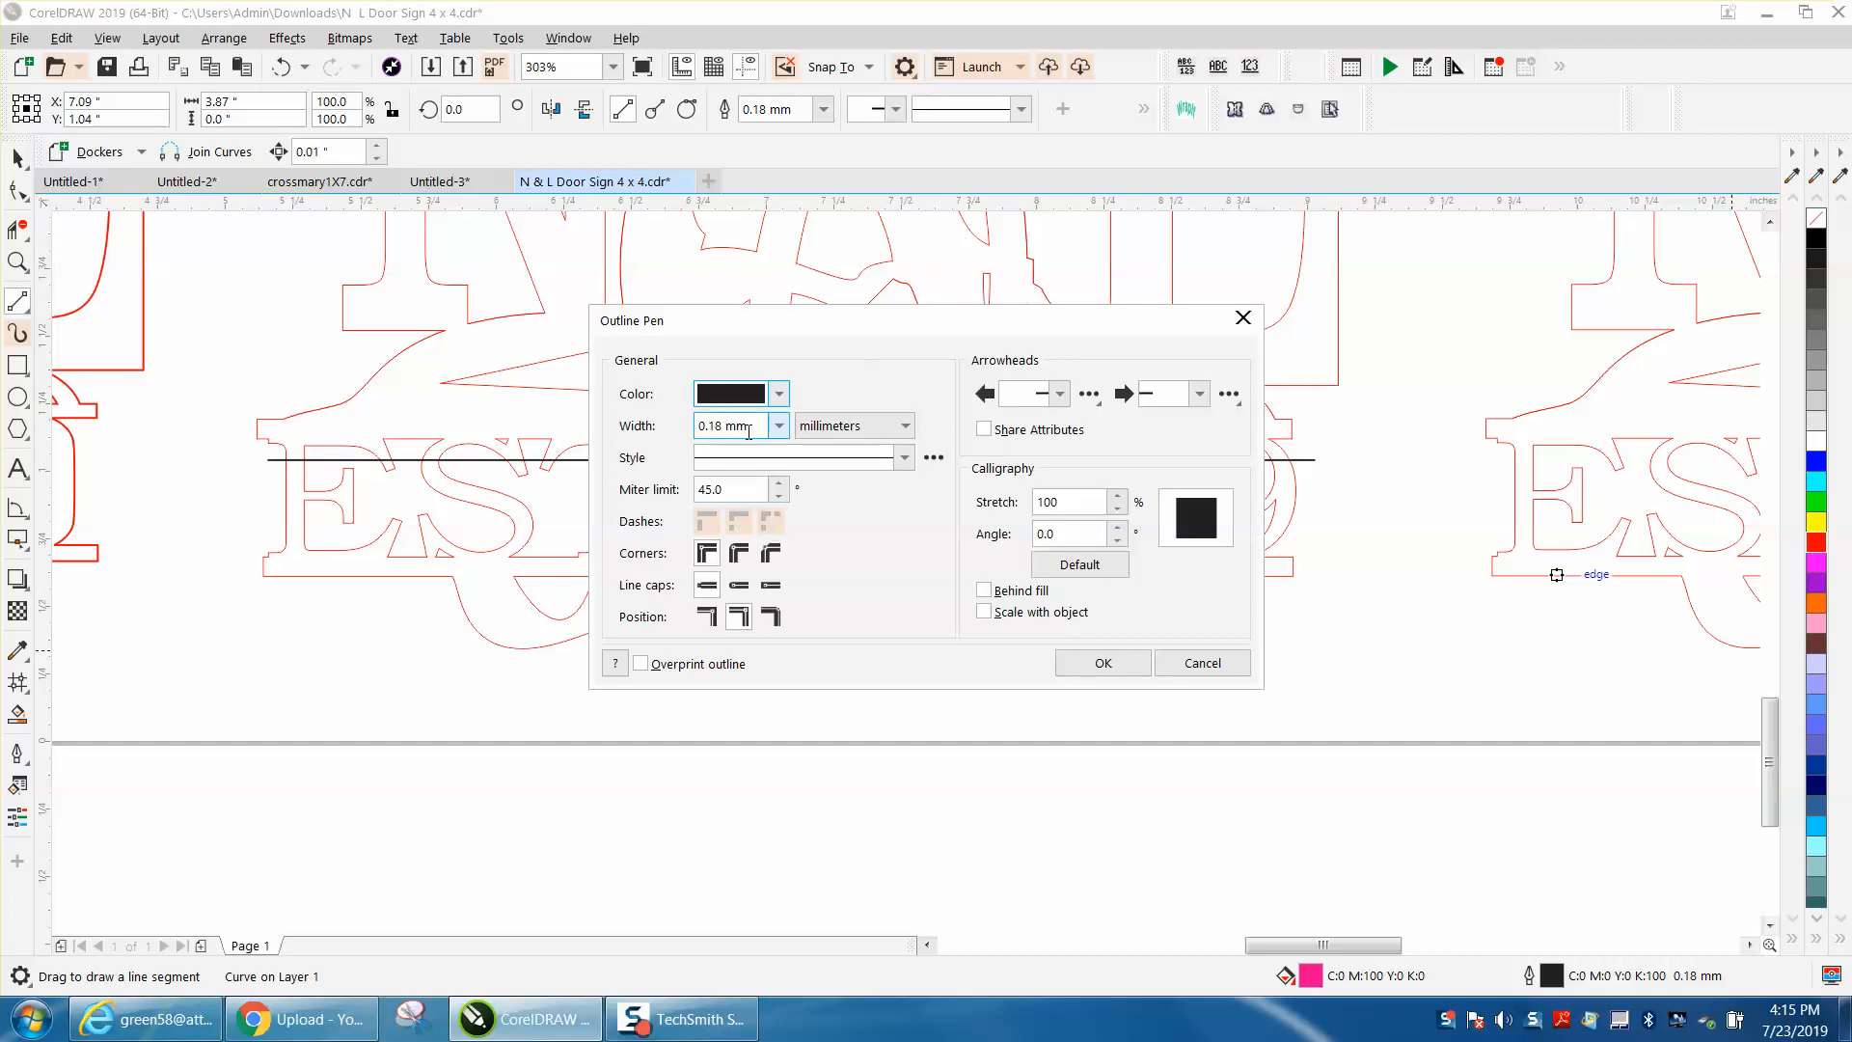
left_click(778, 434)
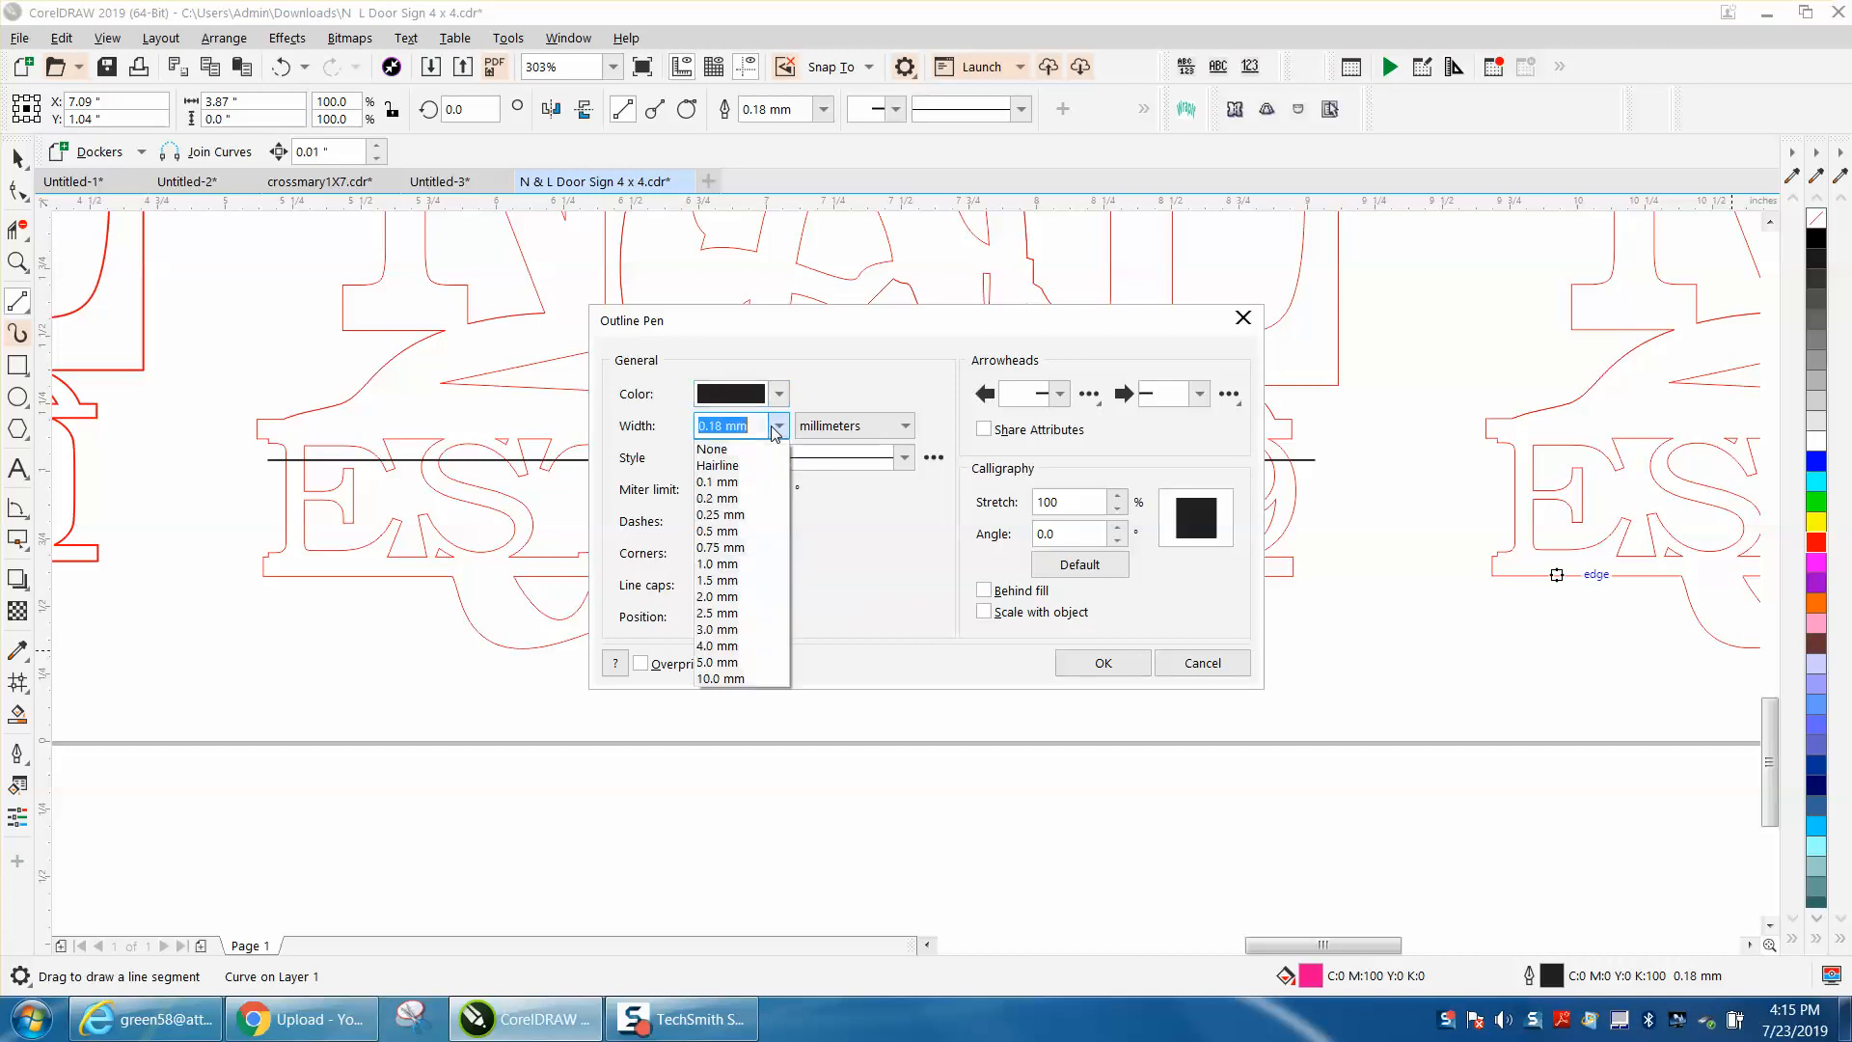
left_click(736, 468)
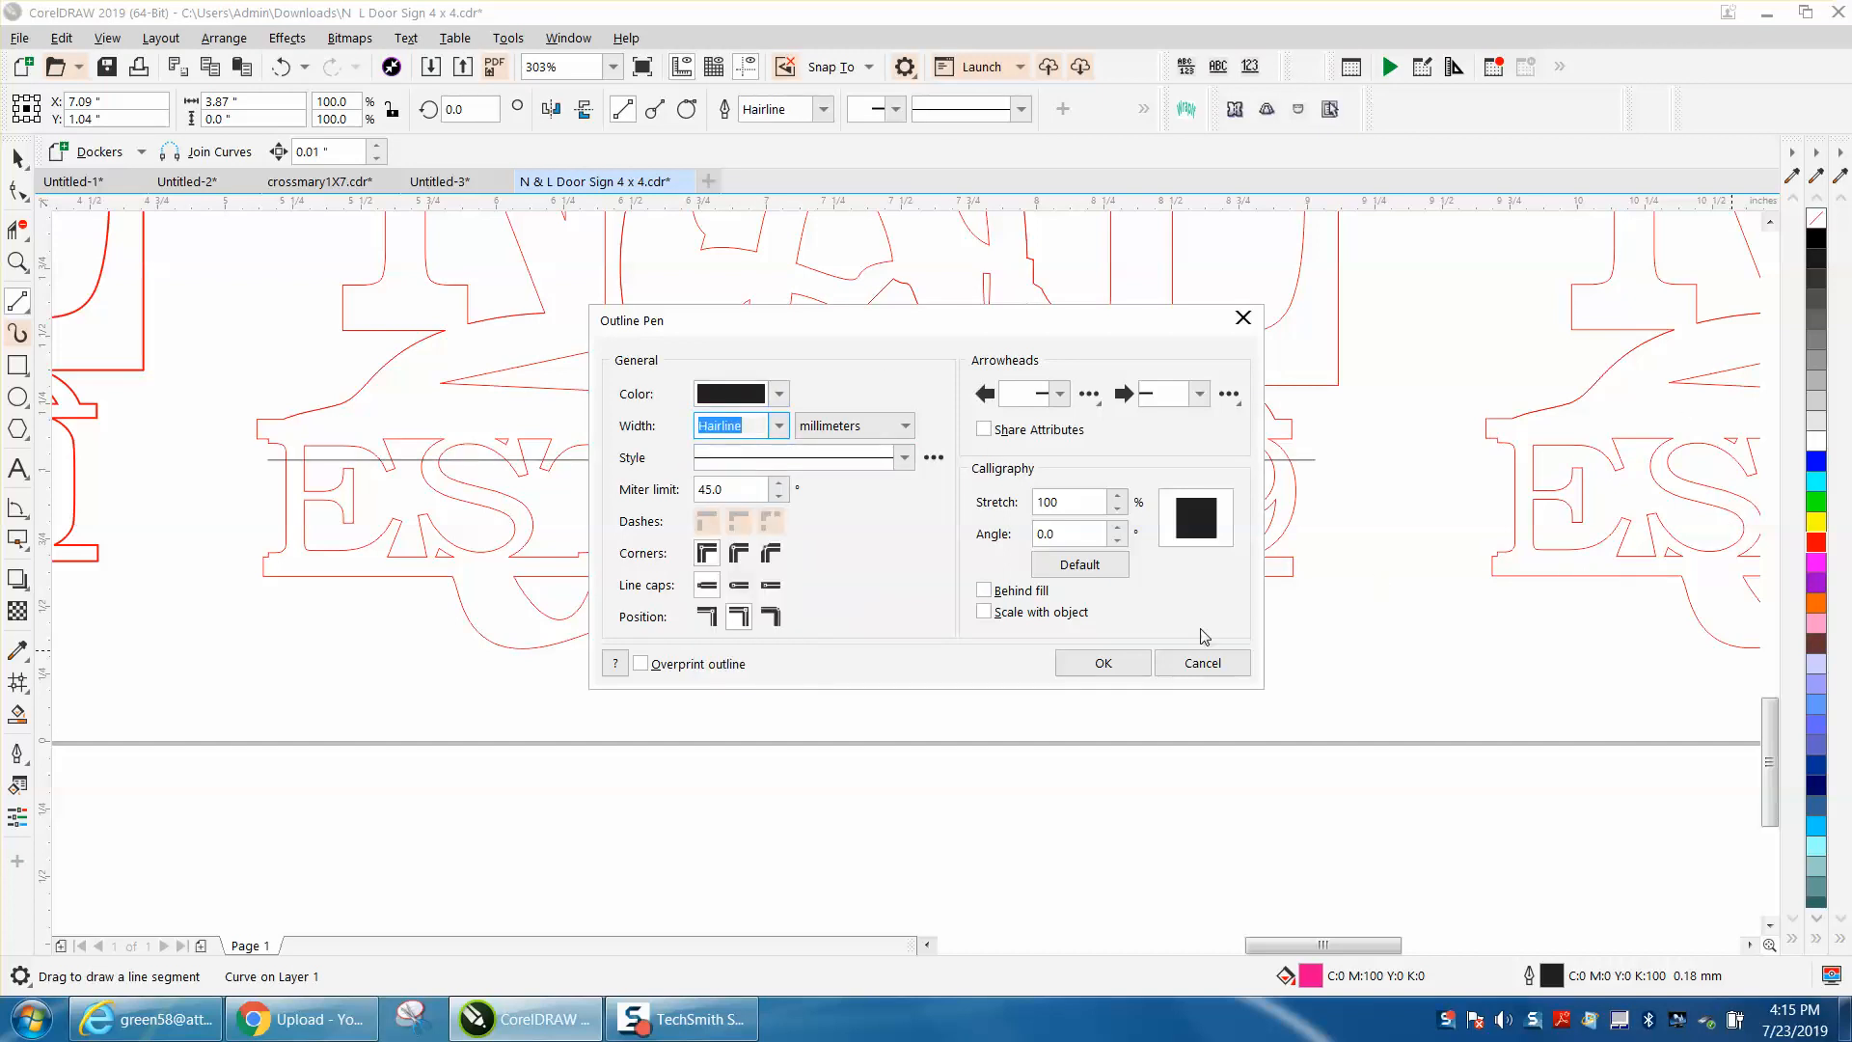
left_click(1112, 663)
right_click(1822, 546)
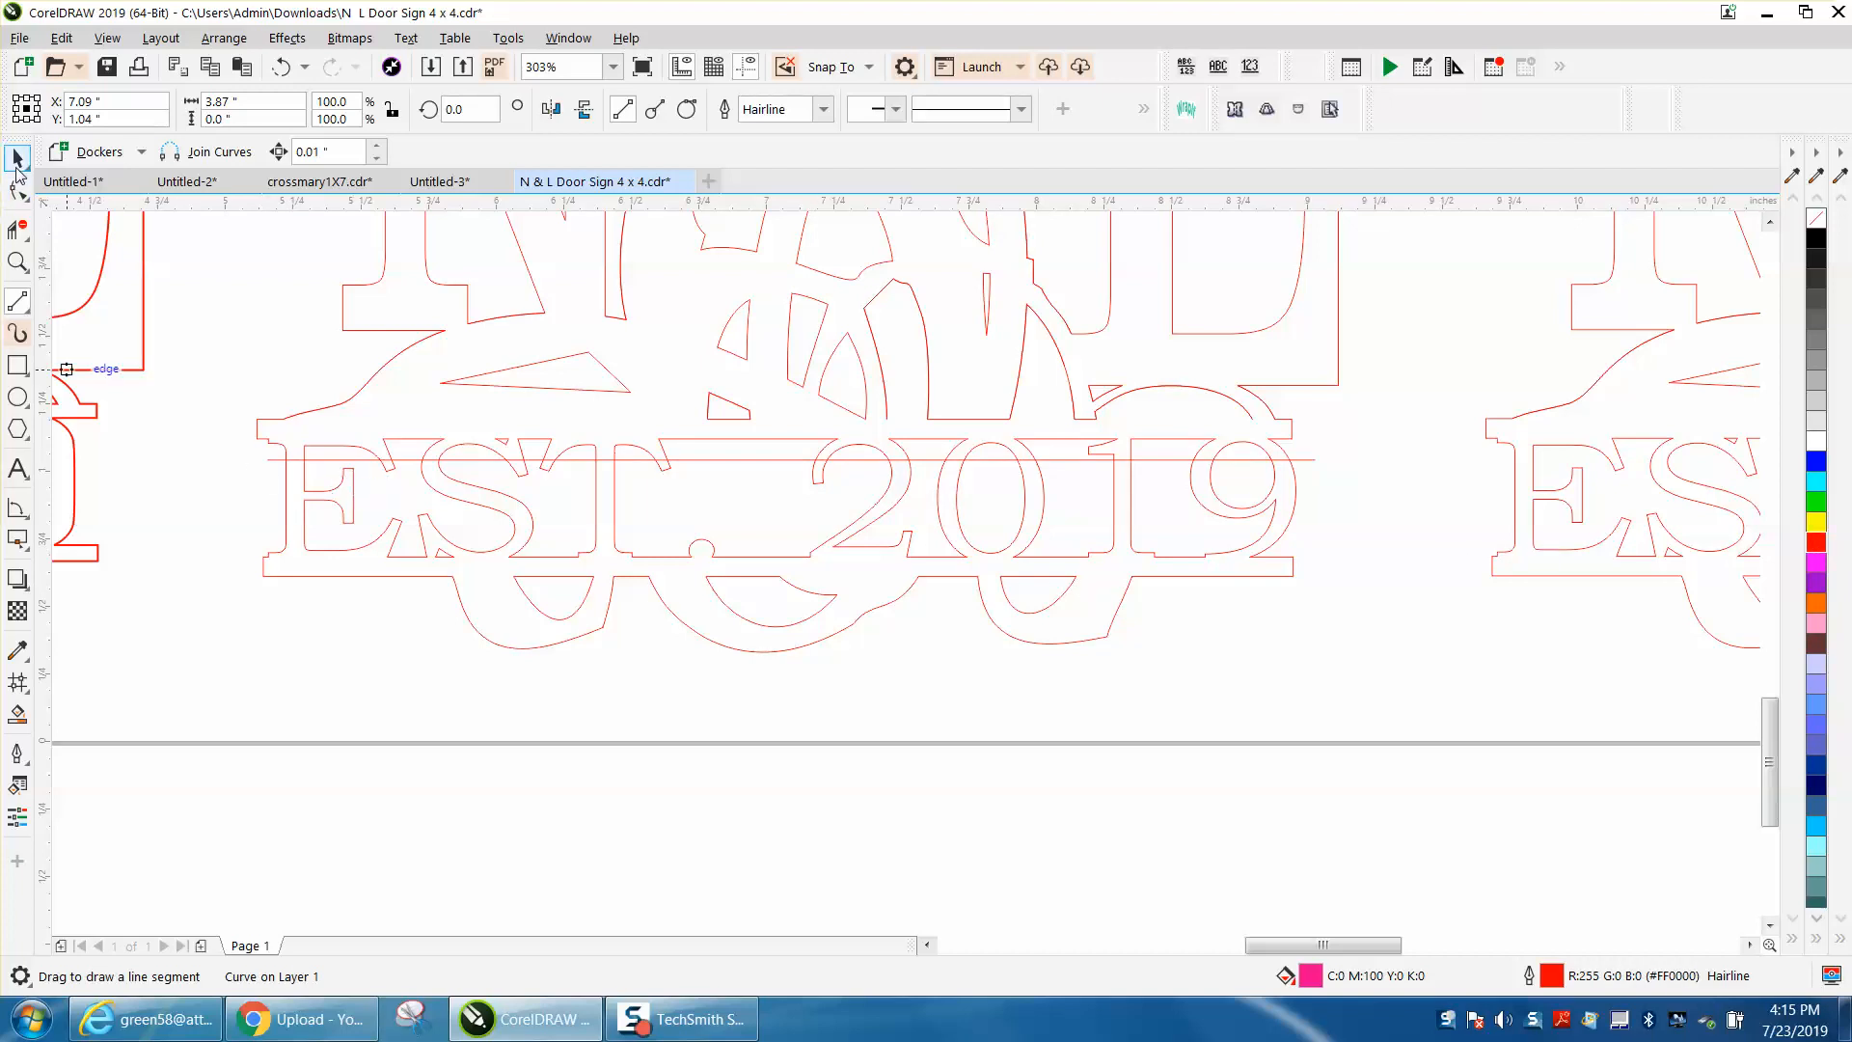
left_click(17, 164)
left_click(318, 296)
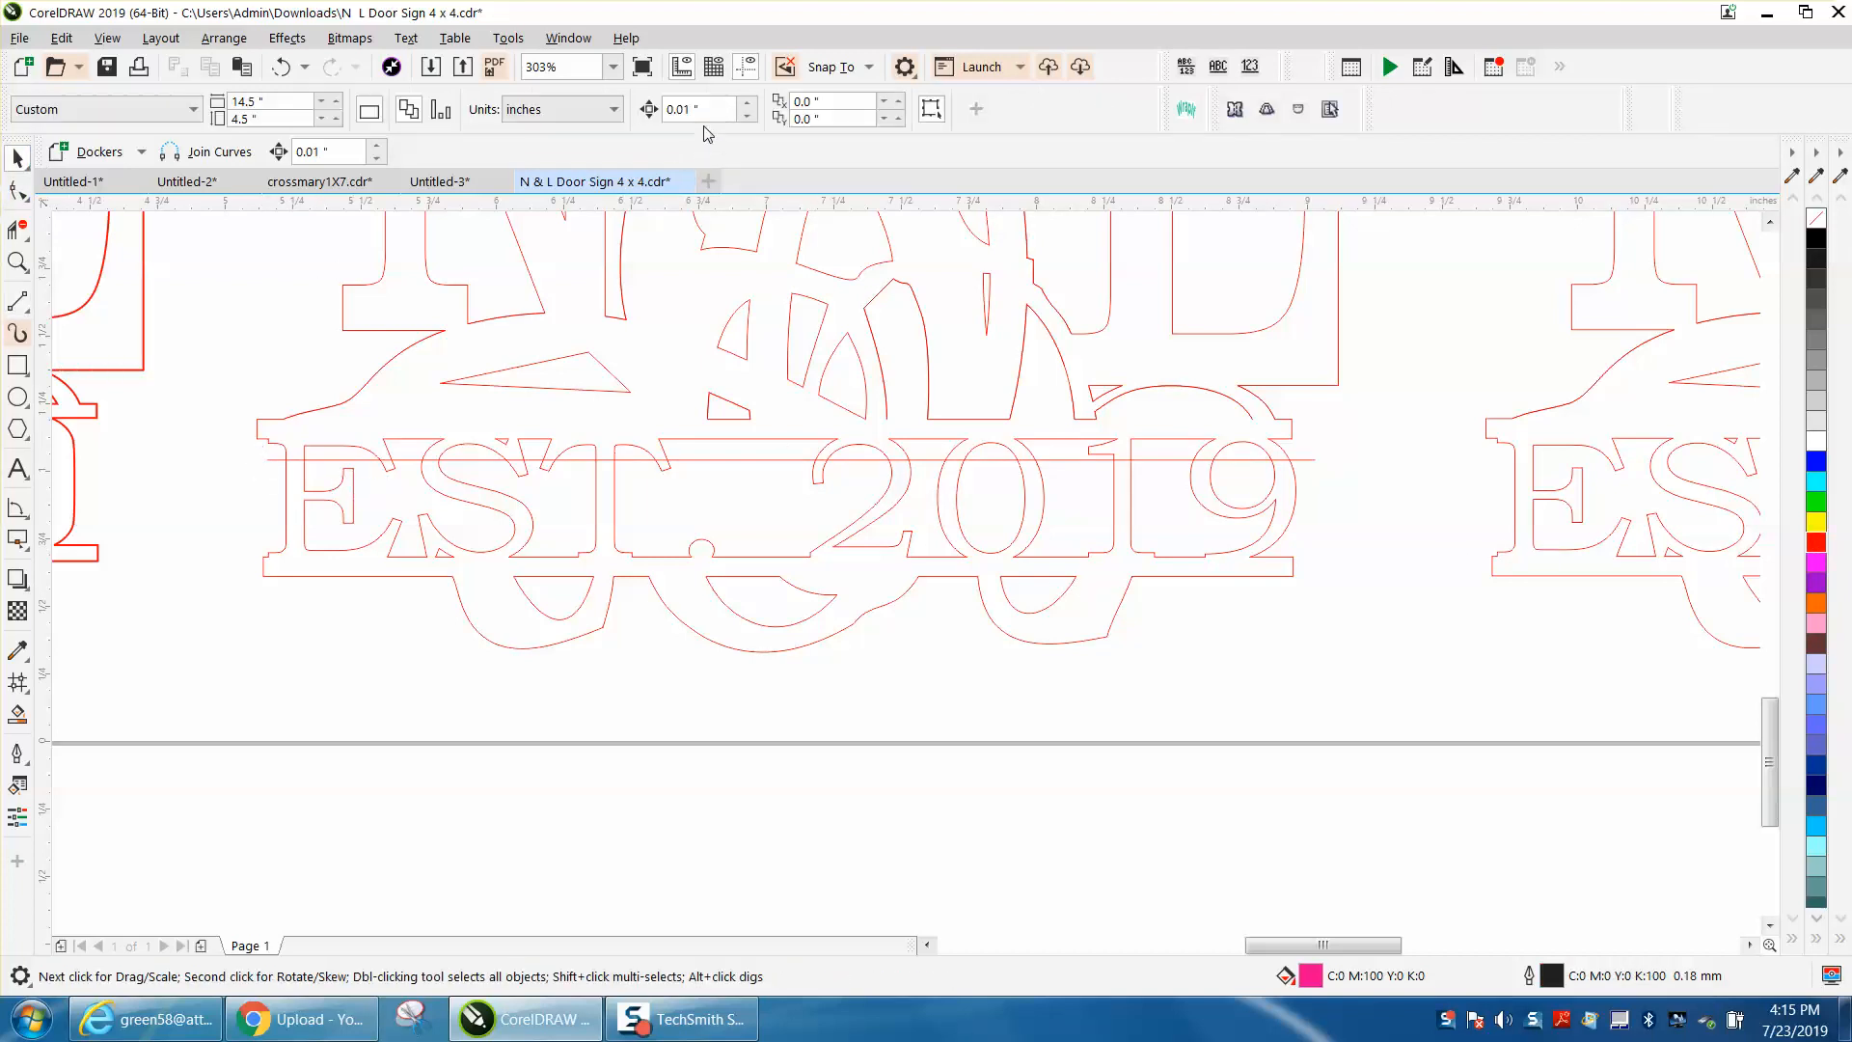
Step: Nudge the red line up to the lower edge of the bar above the EST. 2019 lettering
left_click(699, 460)
key("Up")
key("Up")
key("Up")
key("Up")
key("Up")
key("Up")
key("Up")
key("Up")
key("Up")
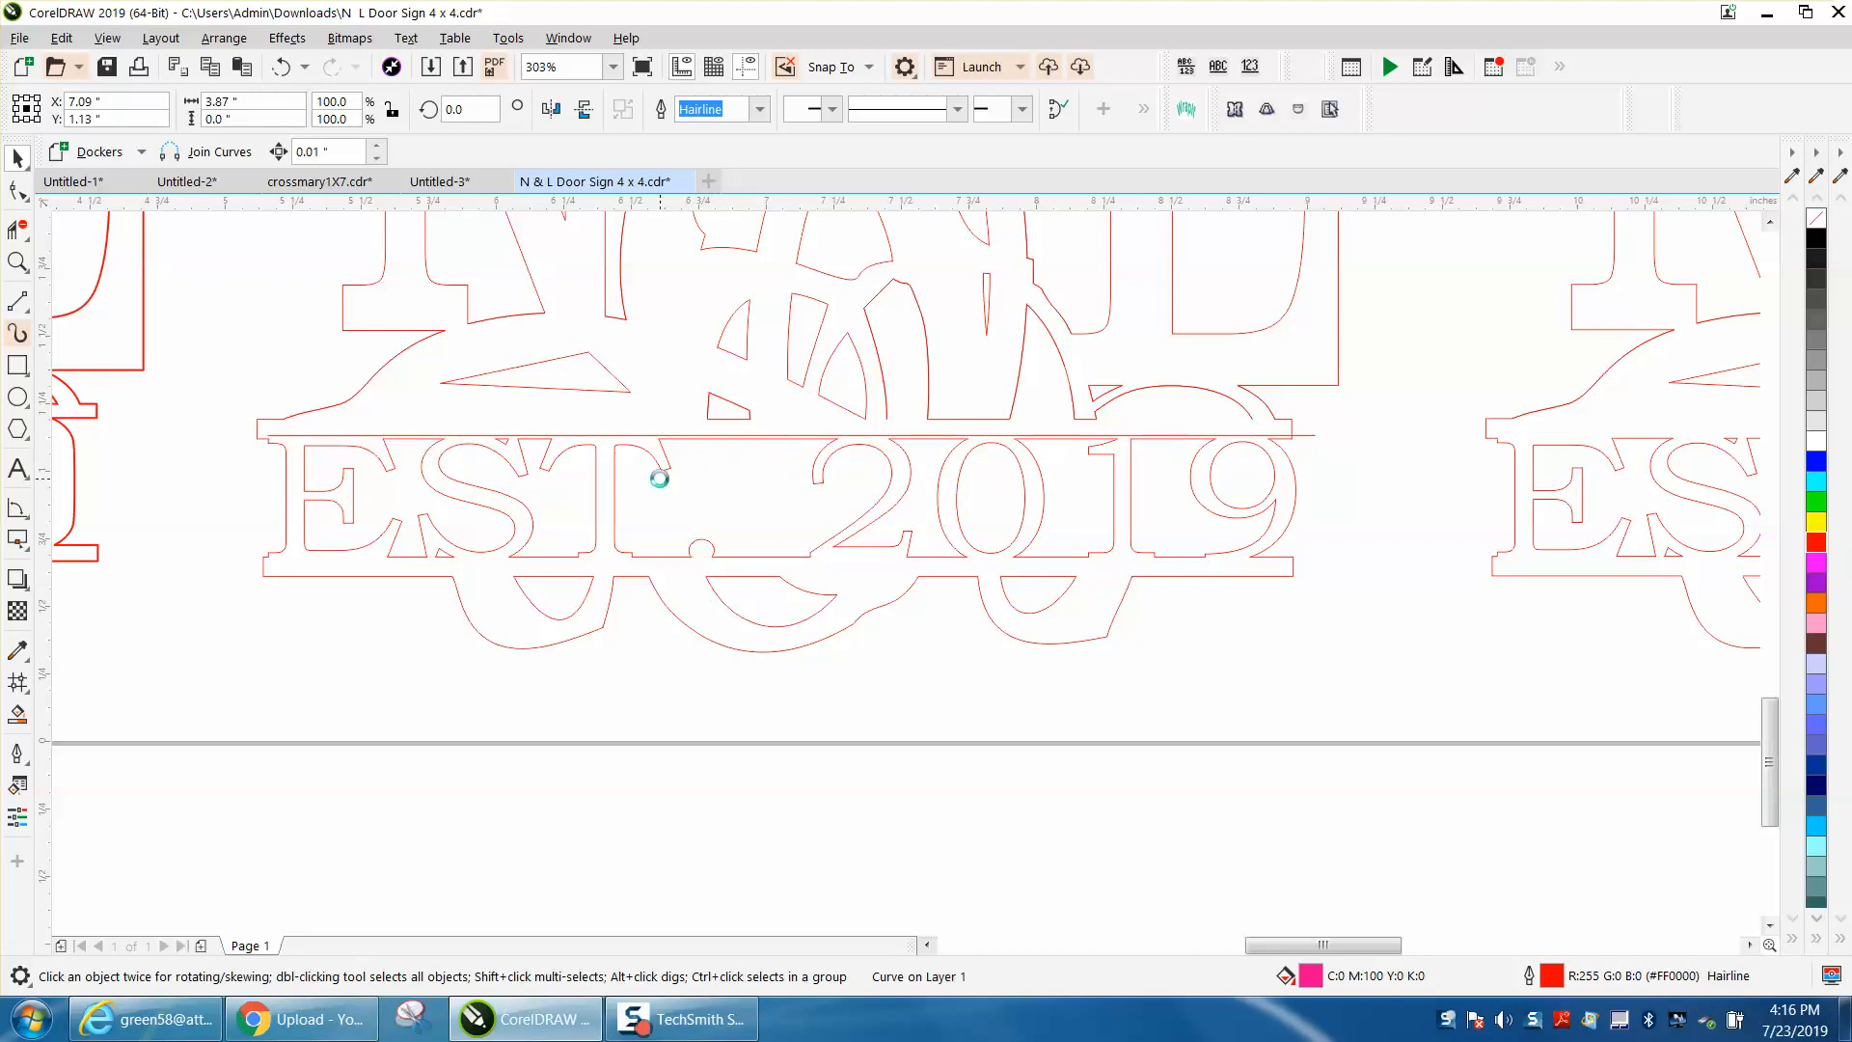
Step: Duplicate the red line and nudge the copy down to the upper edge of the bar below the lettering
key("Down")
key("Down")
key("Down")
key("Down")
key("Down")
key("Down")
key("Down")
key("Down")
key("Down")
key("Down")
key("Down")
key("Down")
key("Down")
key("Down")
key("Down")
key("Down")
key("Down")
key("Down")
key("Down")
key("Down")
key("Down")
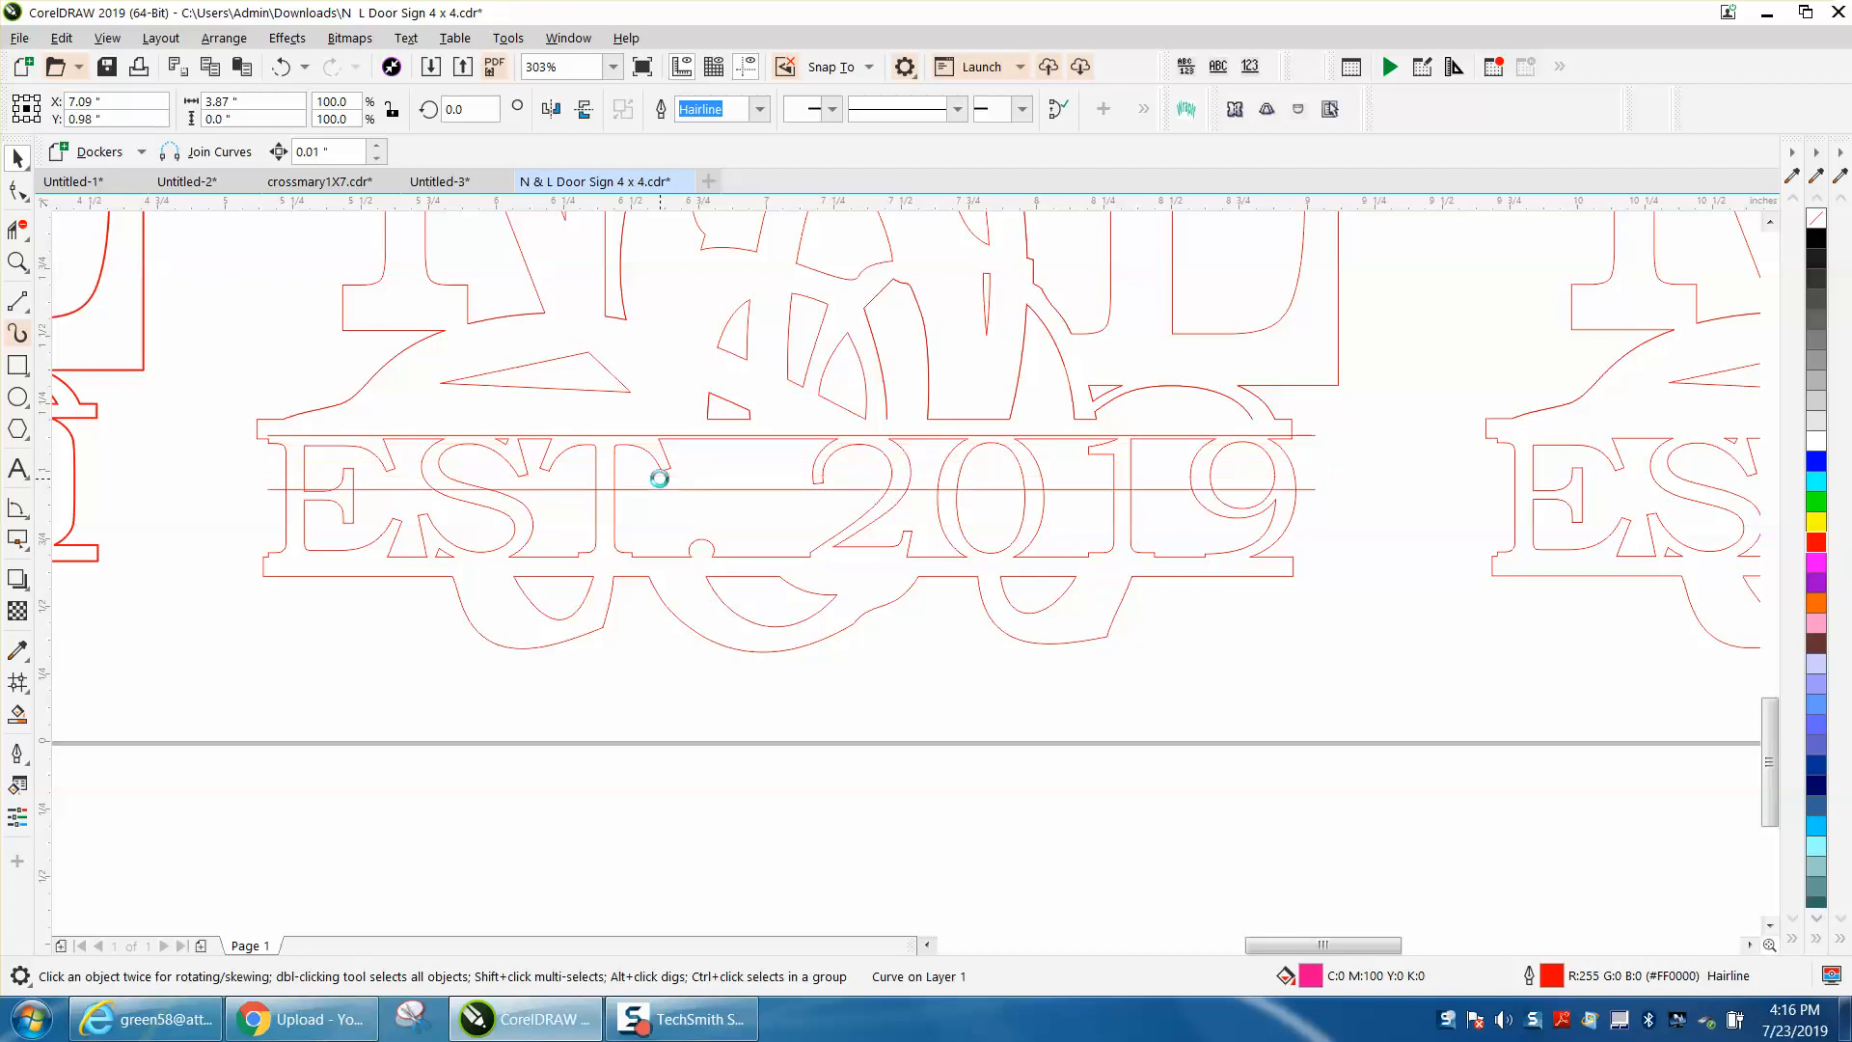
key("Down")
key("Down")
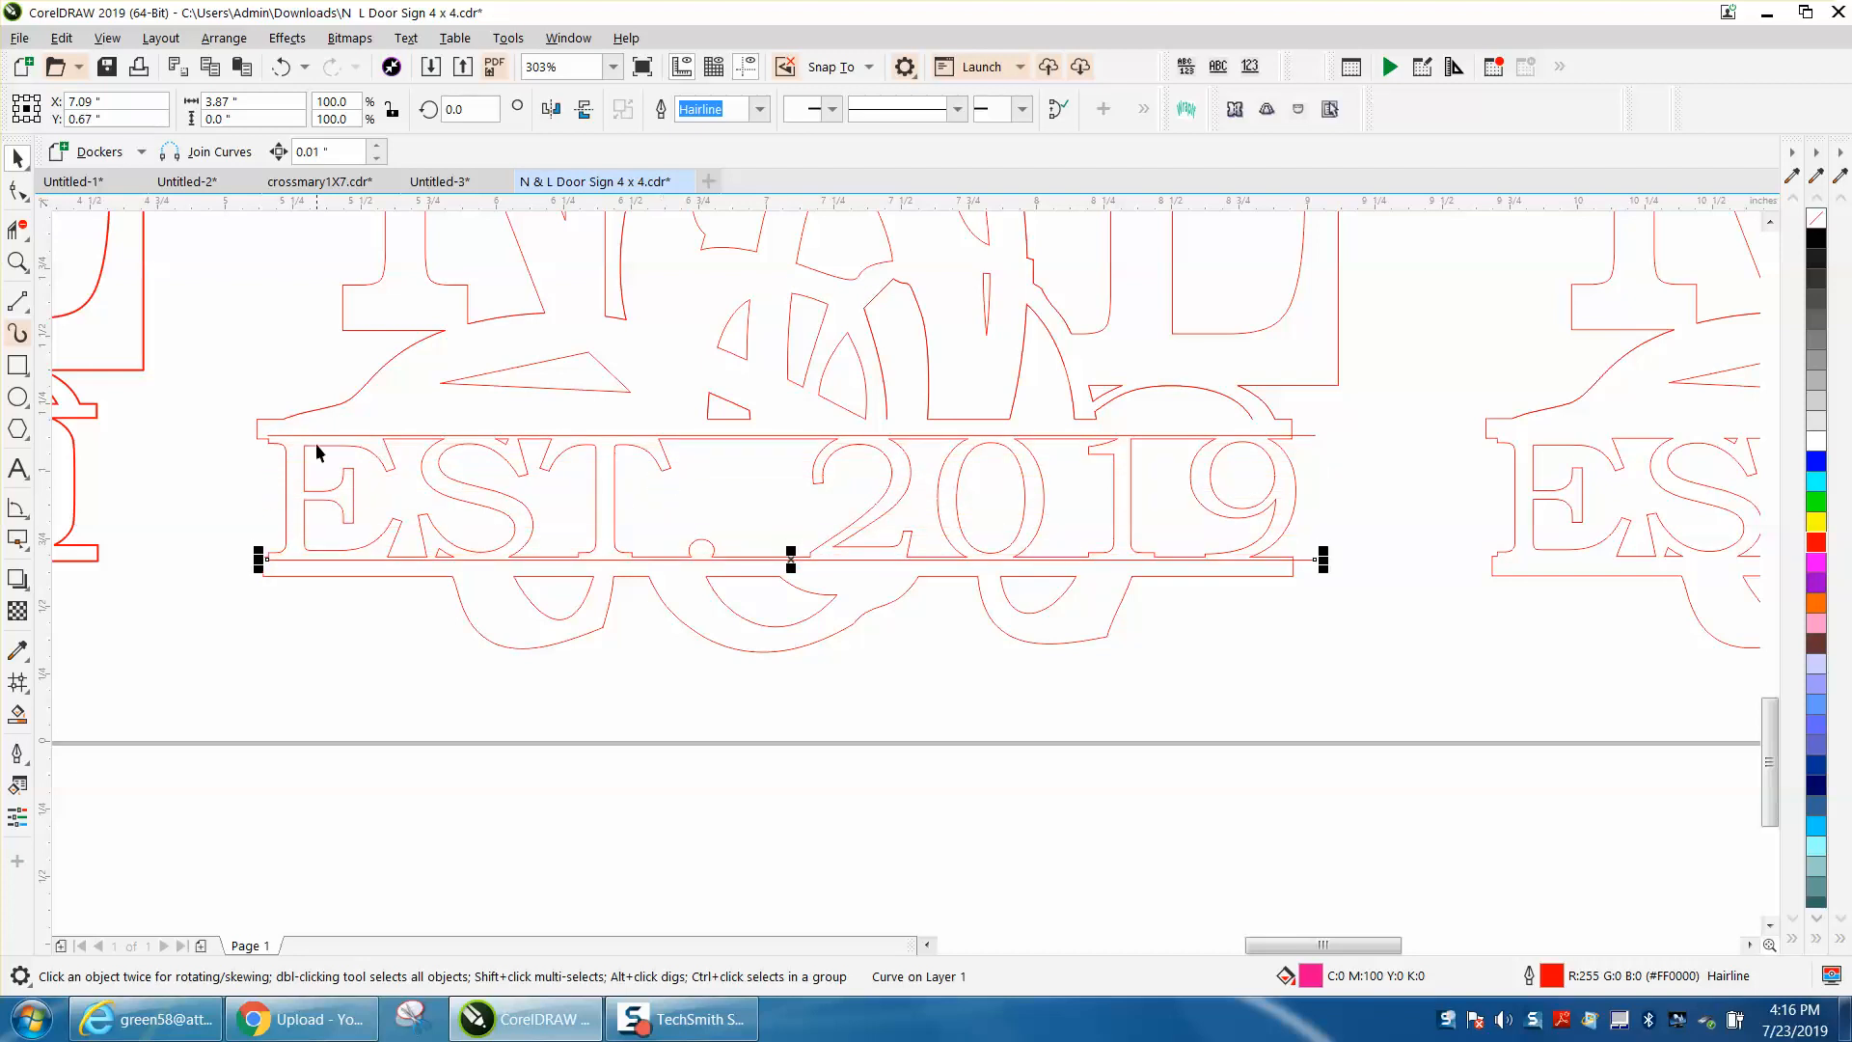
Step: Extend the left ends of both red lines past the left ends of the two bars
key("z")
left_click_drag(192, 377, 622, 666)
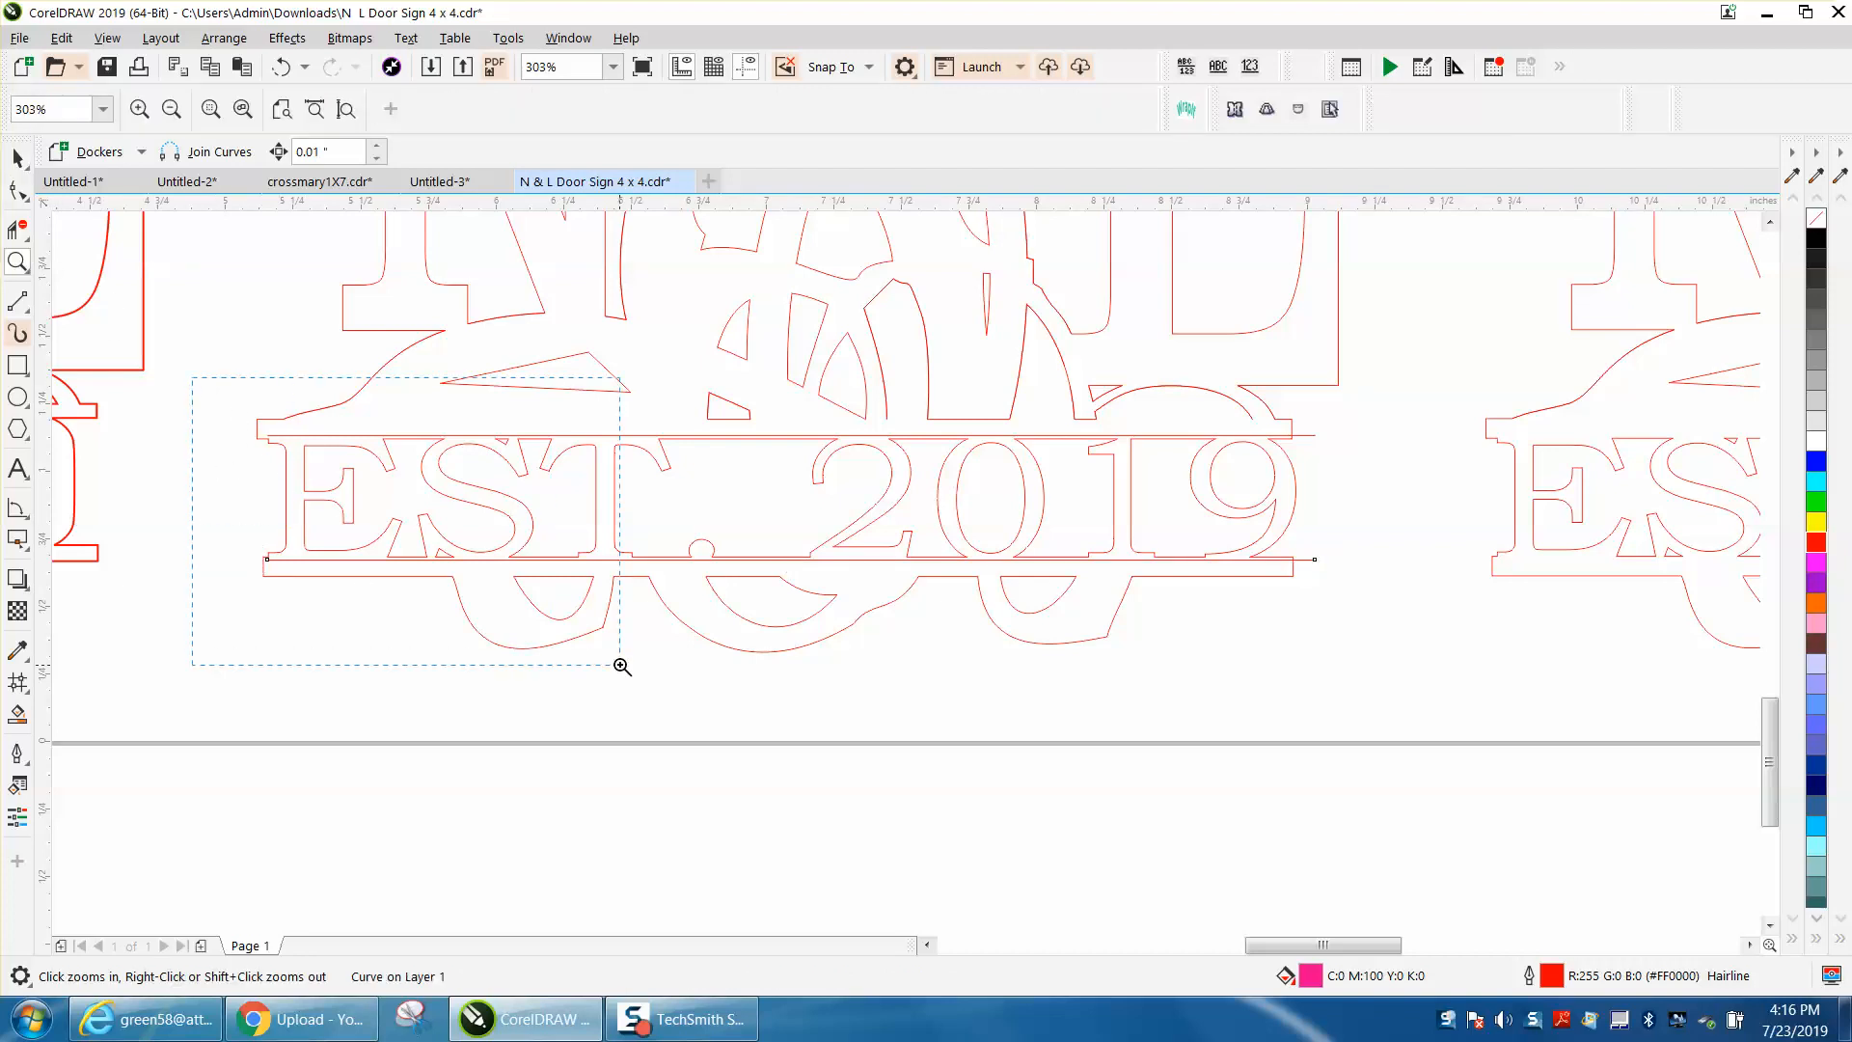
key("F10")
left_click(584, 359)
left_click_drag(558, 360, 493, 360)
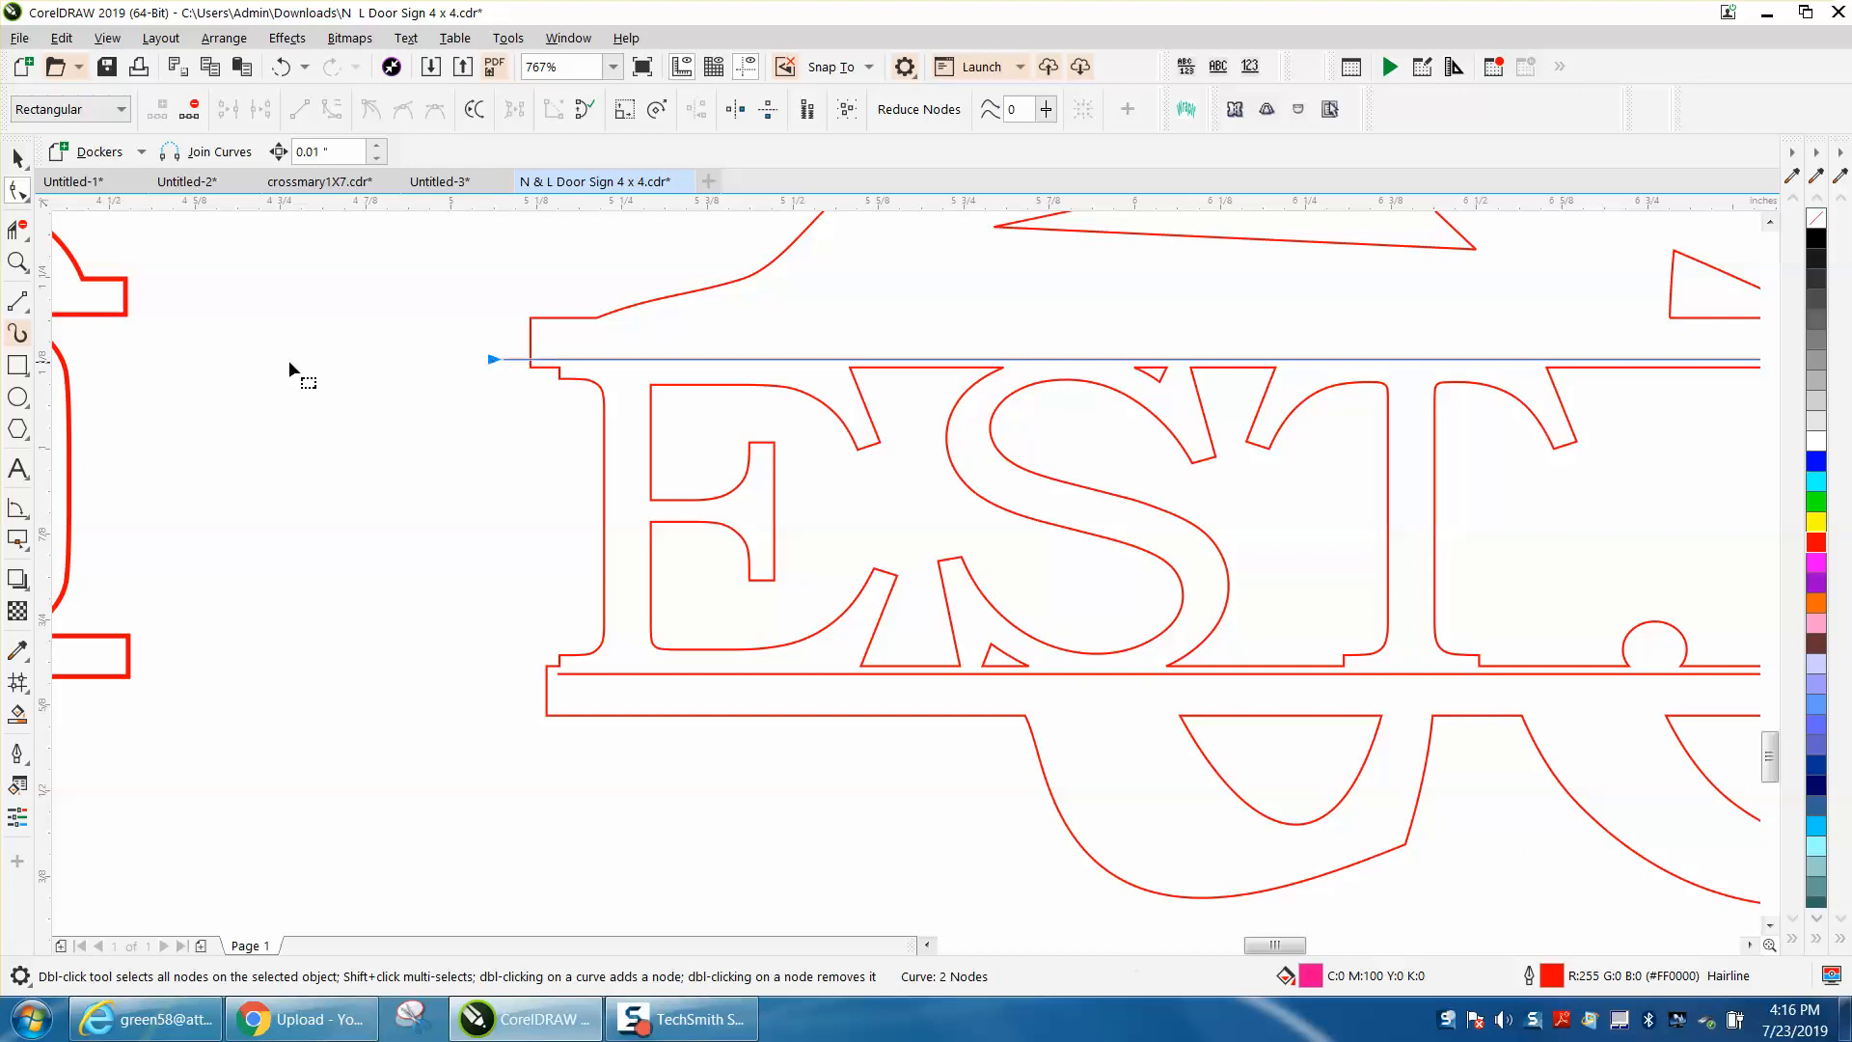
left_click(565, 673)
left_click_drag(559, 672, 506, 673)
Step: Delete the EST. 2019 lettering segments between the two lines with Virtual Segment Delete, including the small leftover triangles
scroll(471, 648, "down", 3)
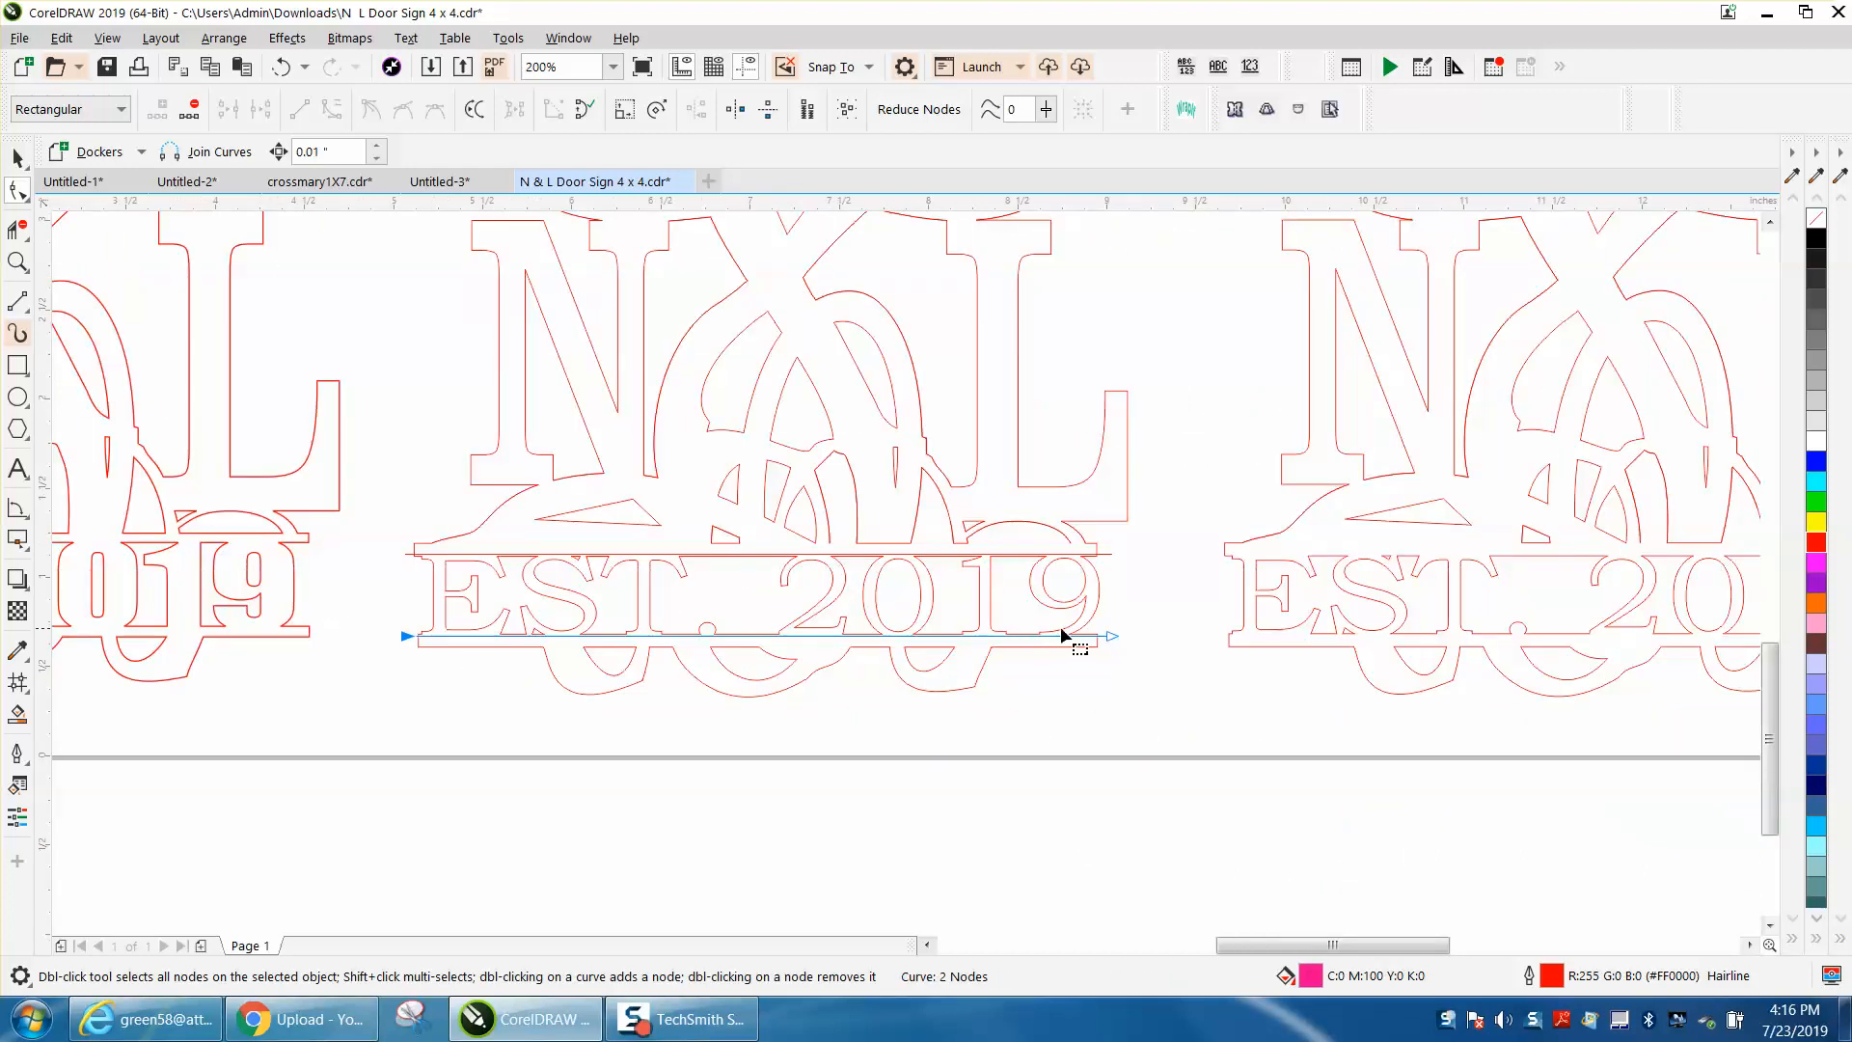
left_click(17, 261)
left_click_drag(329, 438, 1252, 776)
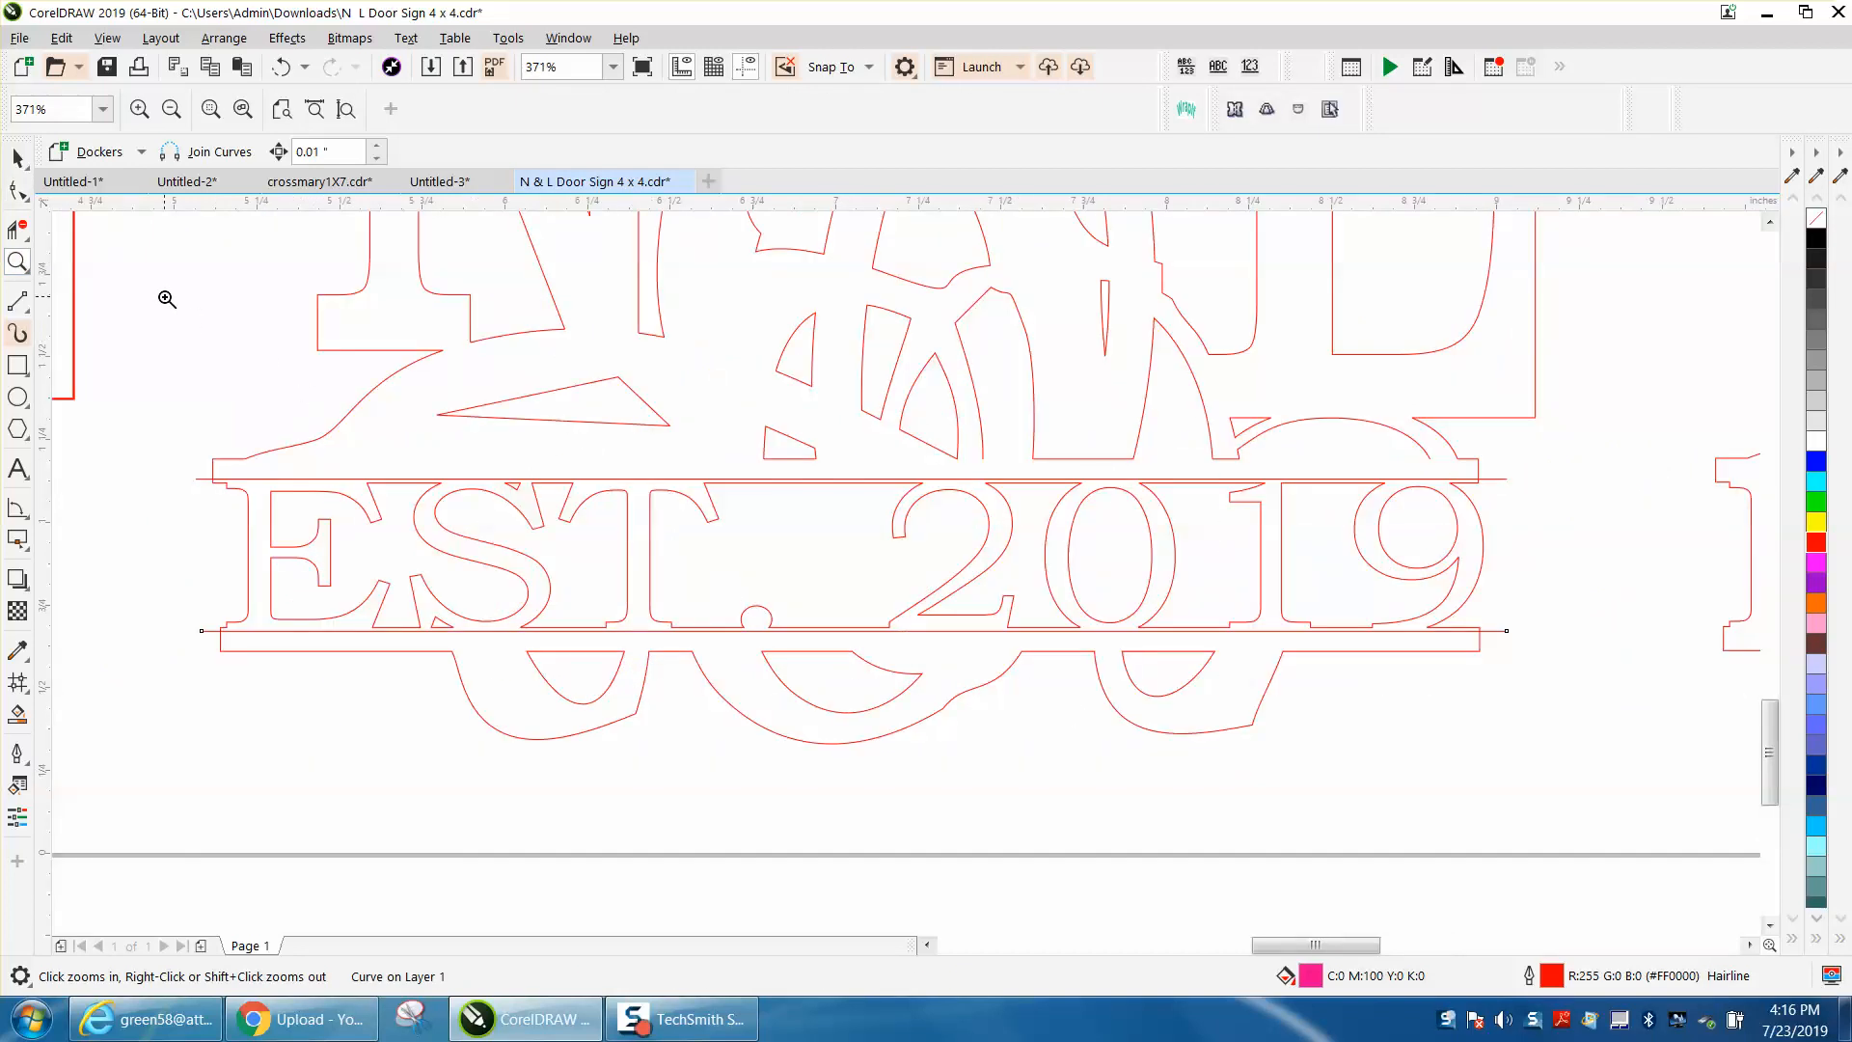
left_click(17, 228)
left_click_drag(174, 531, 1611, 556)
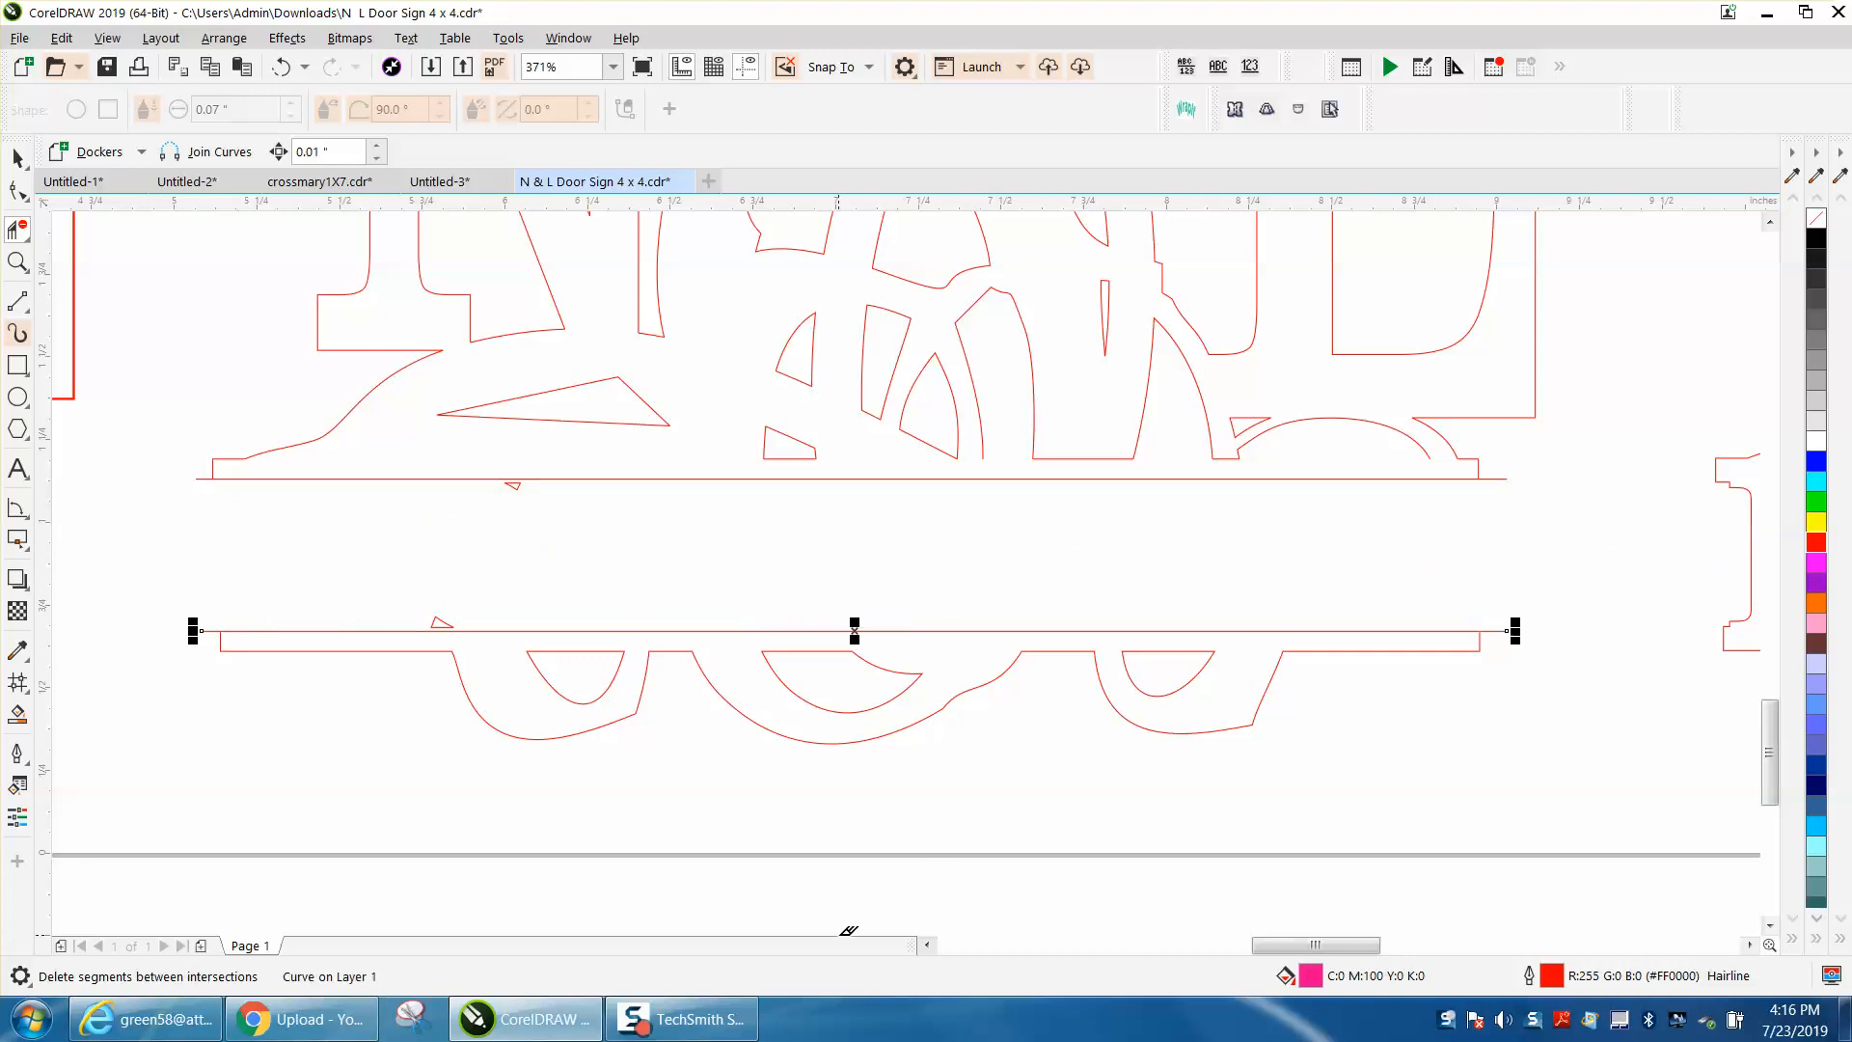
left_click(515, 481)
left_click(446, 619)
Step: Add the artistic text "EST. 2019" below the page, enlarge it to about 100 pt and remove an extra space before the year
scroll(495, 746, "down", 5)
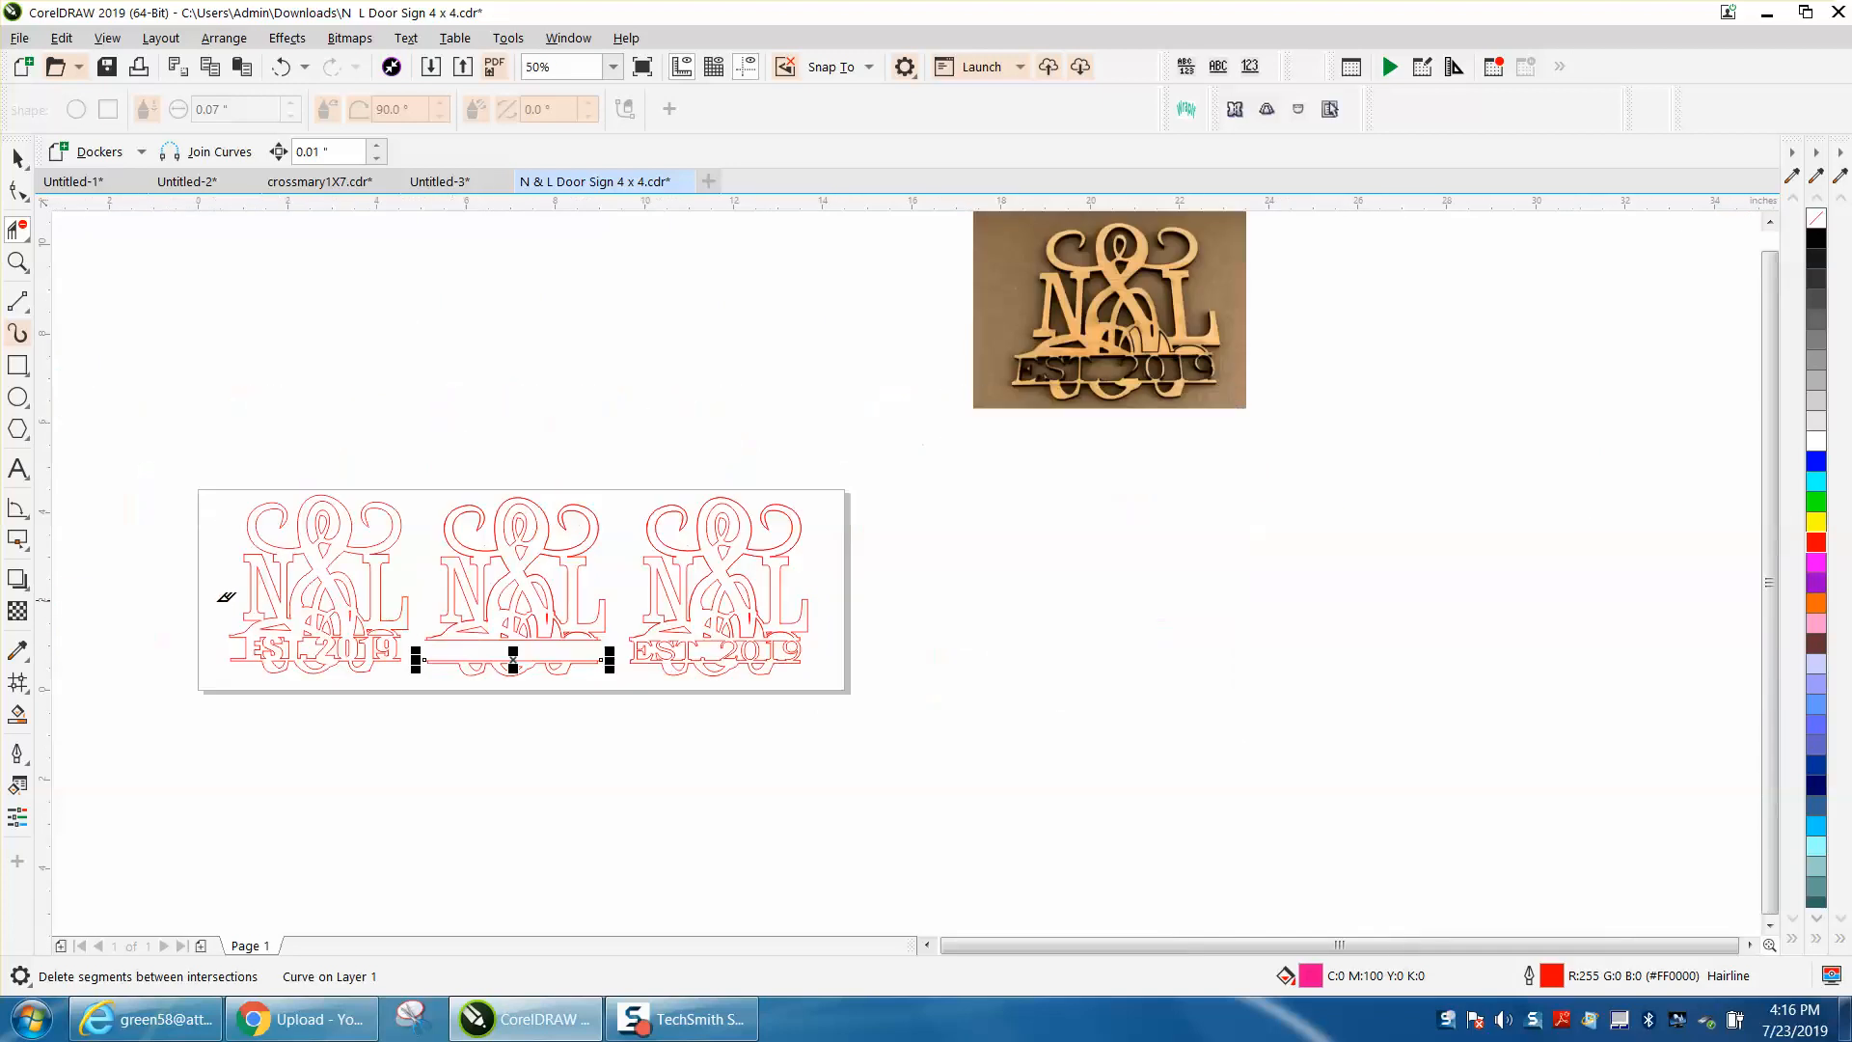
left_click(19, 472)
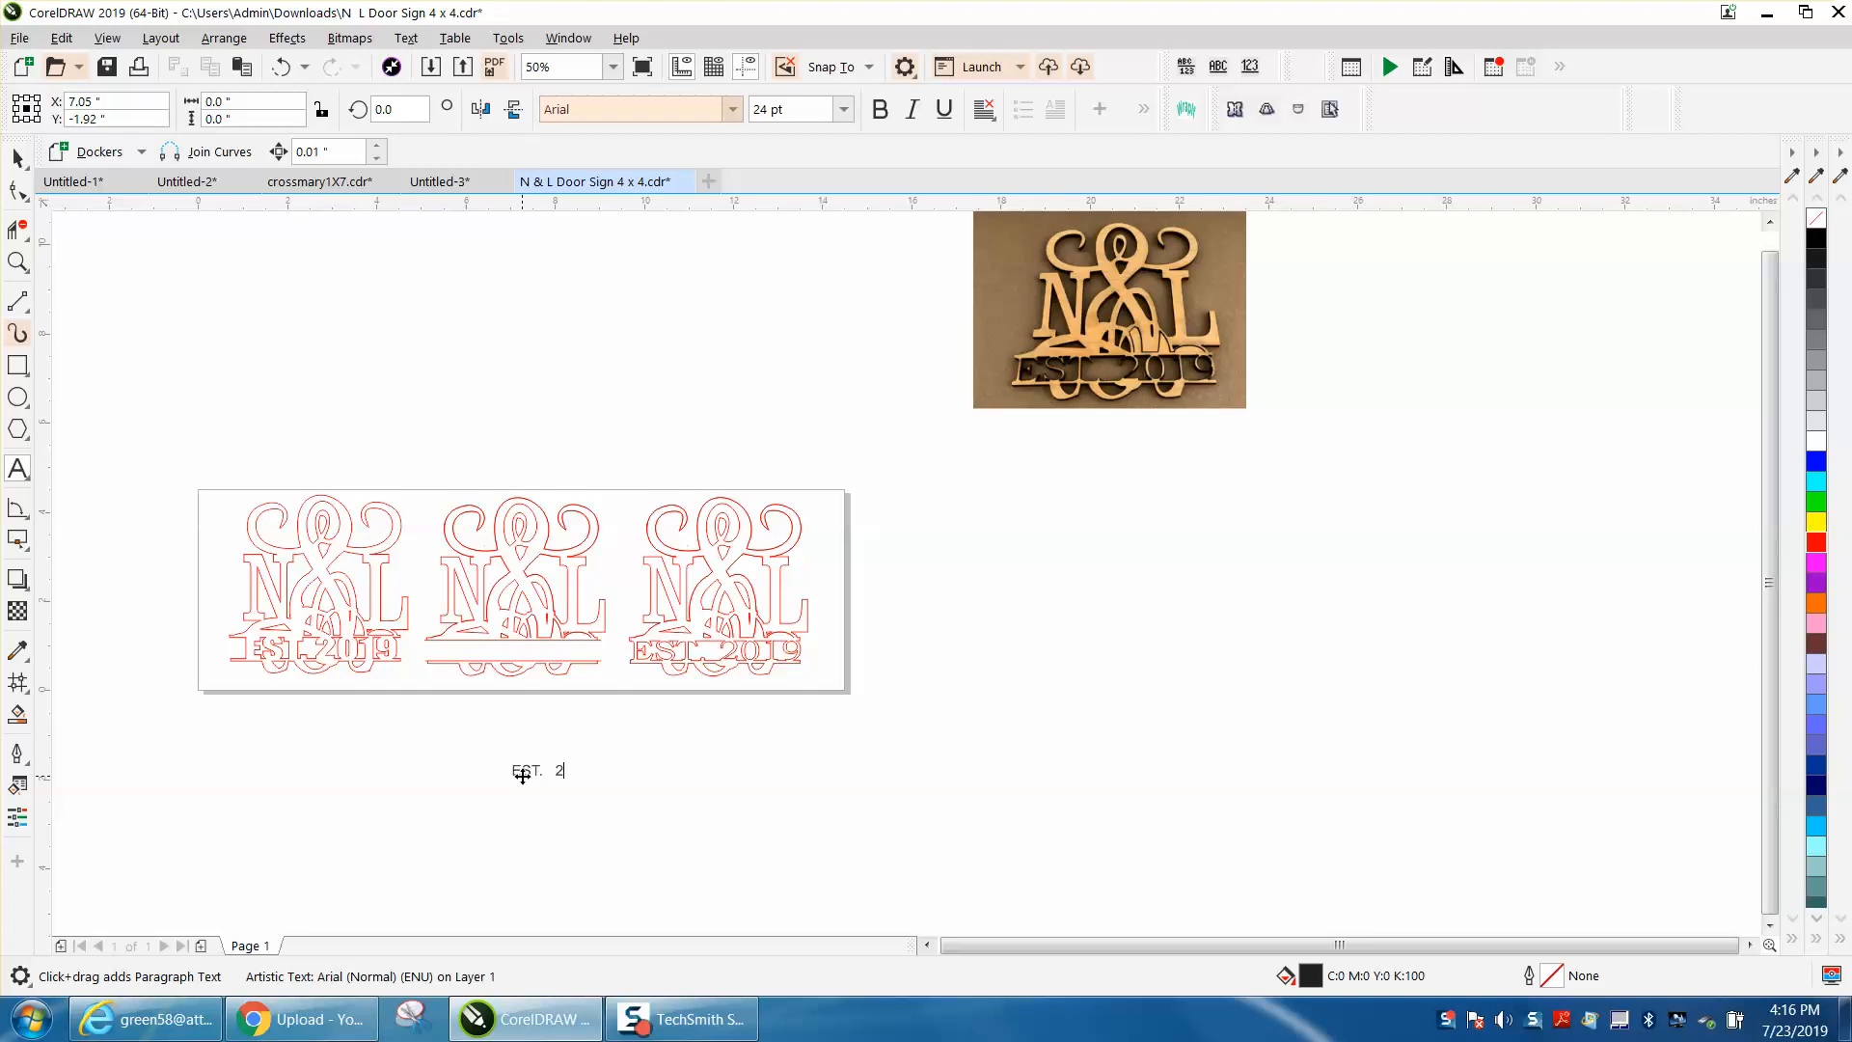
left_click_drag(595, 781, 833, 854)
left_click(688, 789)
key("BackSpace")
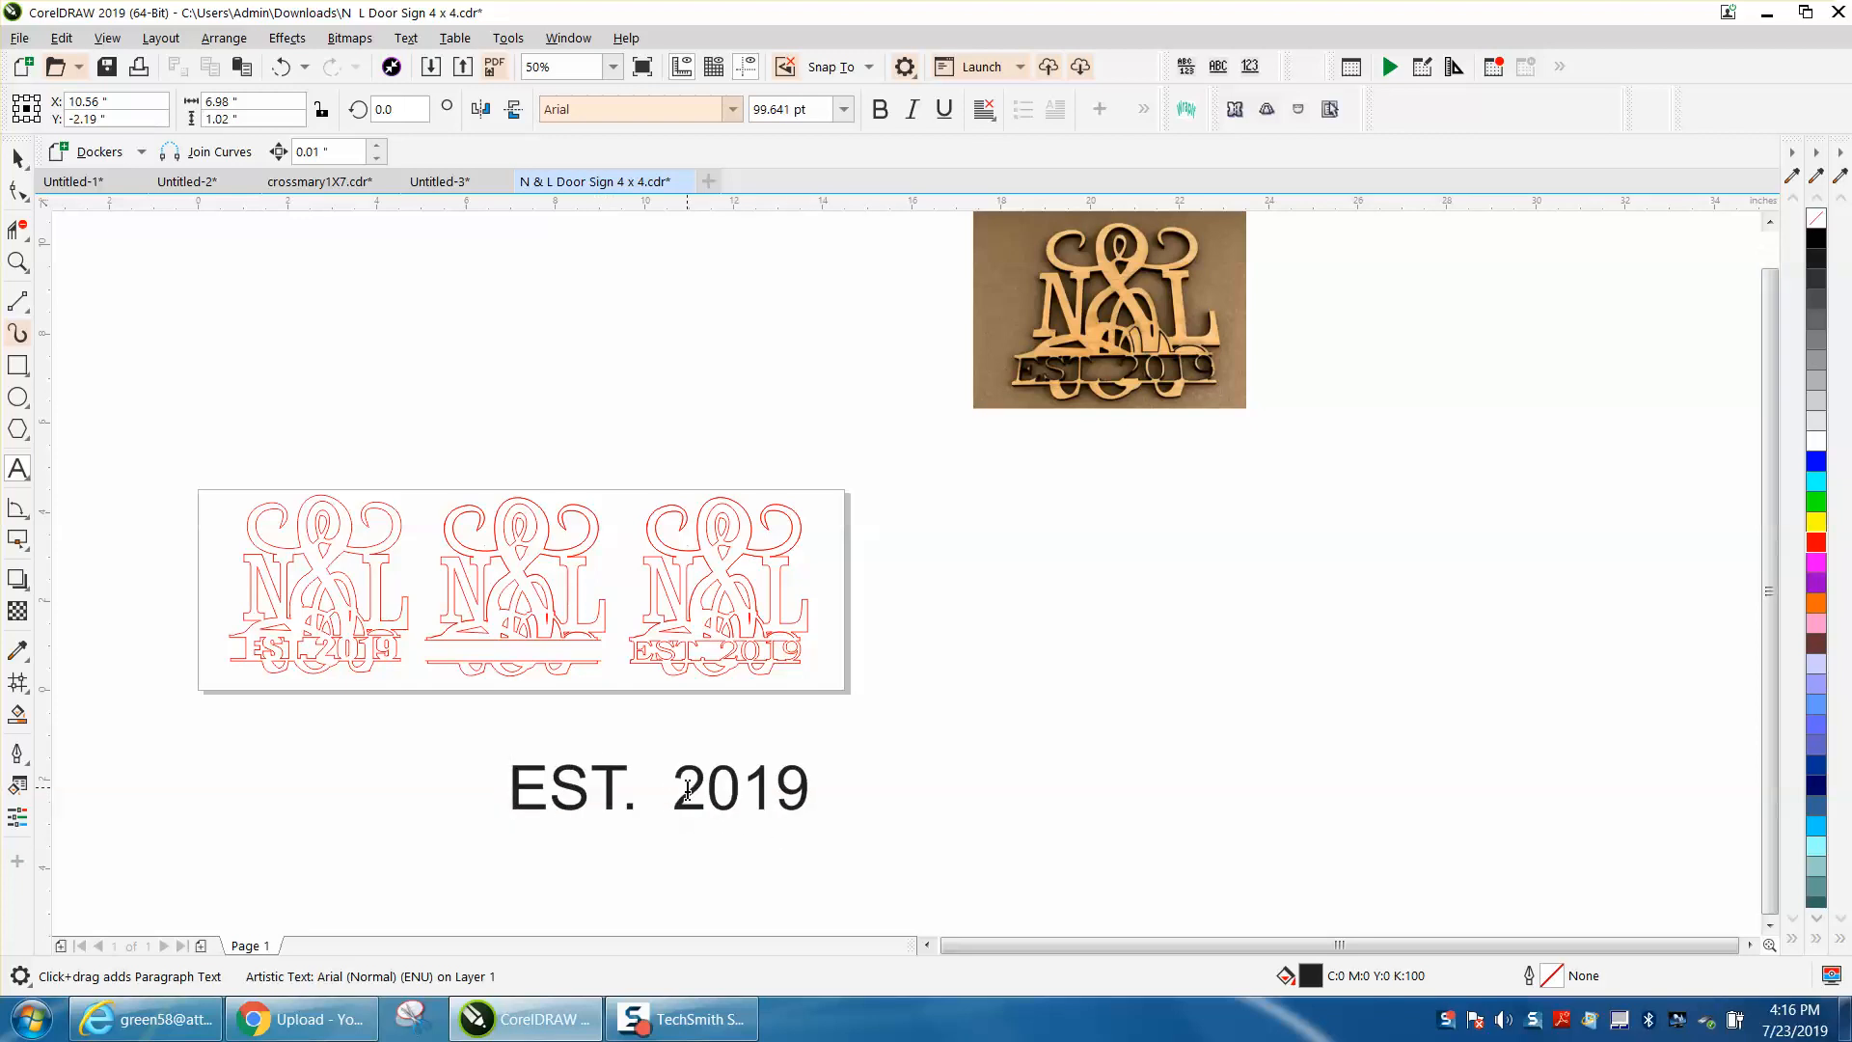
Step: Format the EST. 2019 text in the Impact font with no fill and a red outline
left_click(18, 158)
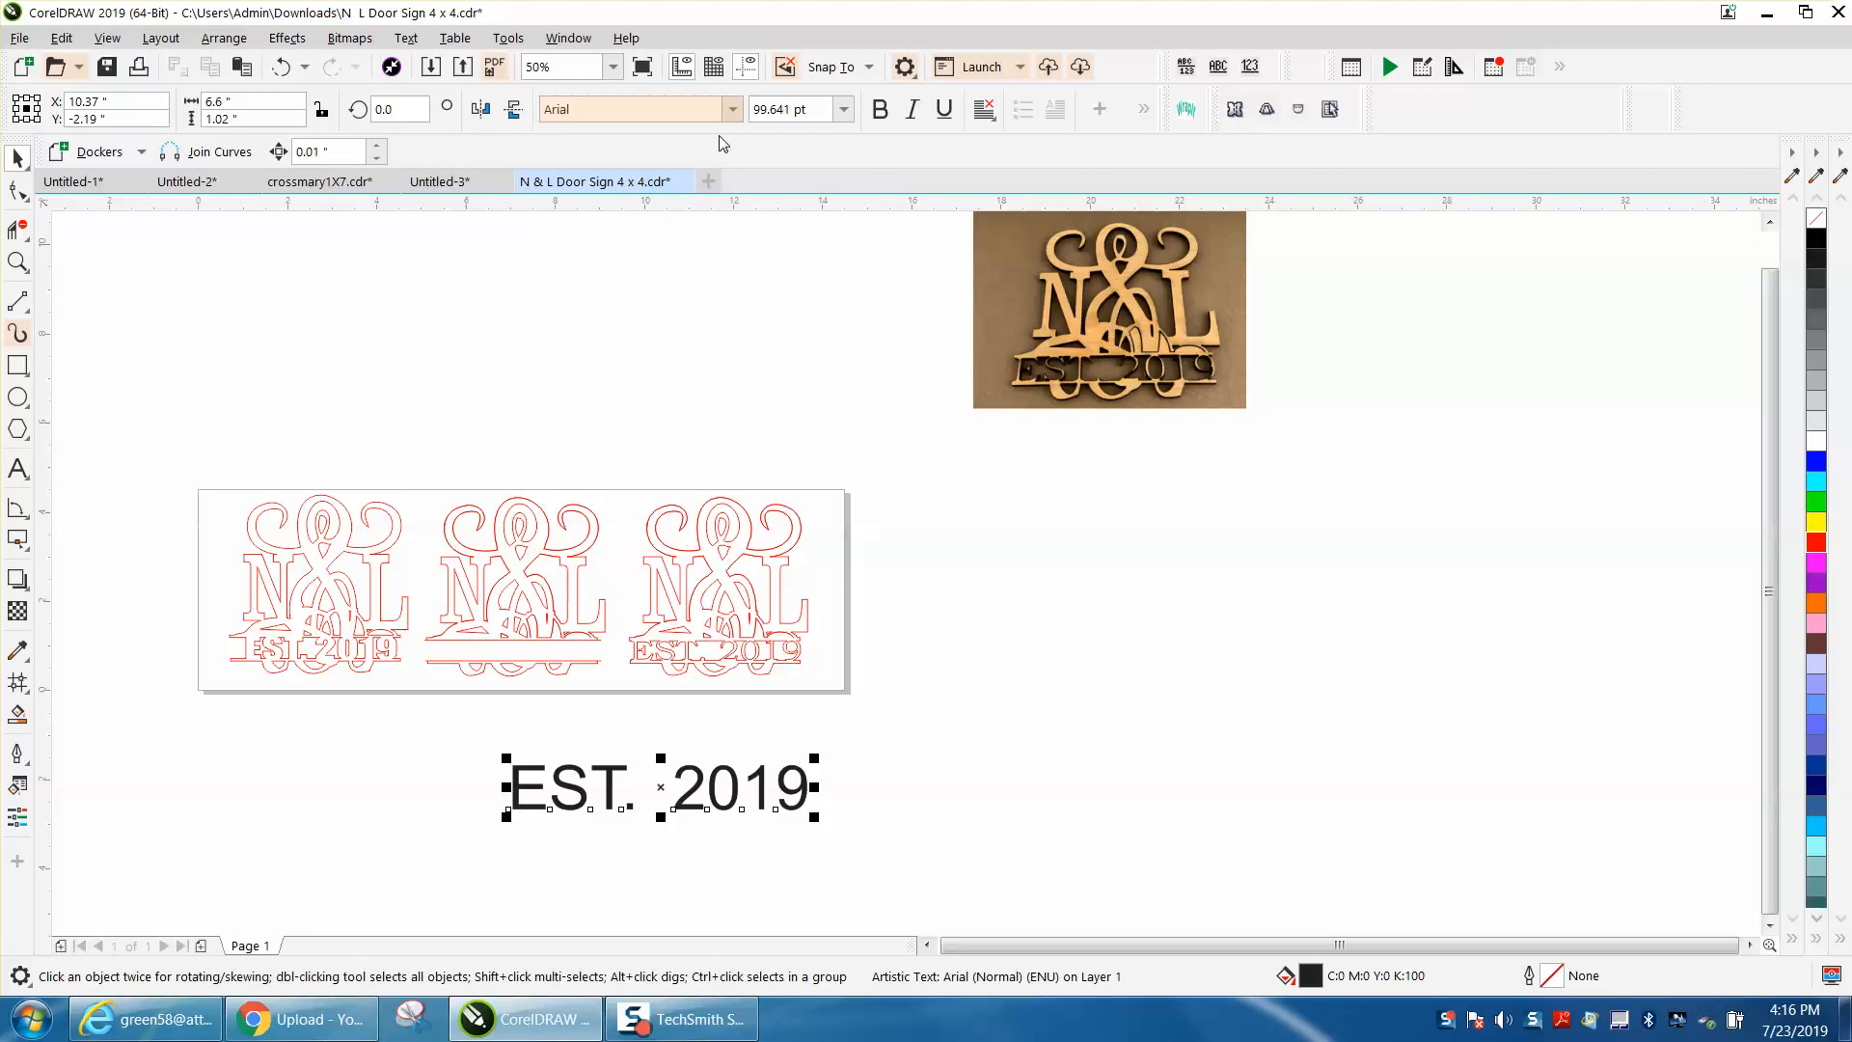
left_click(732, 112)
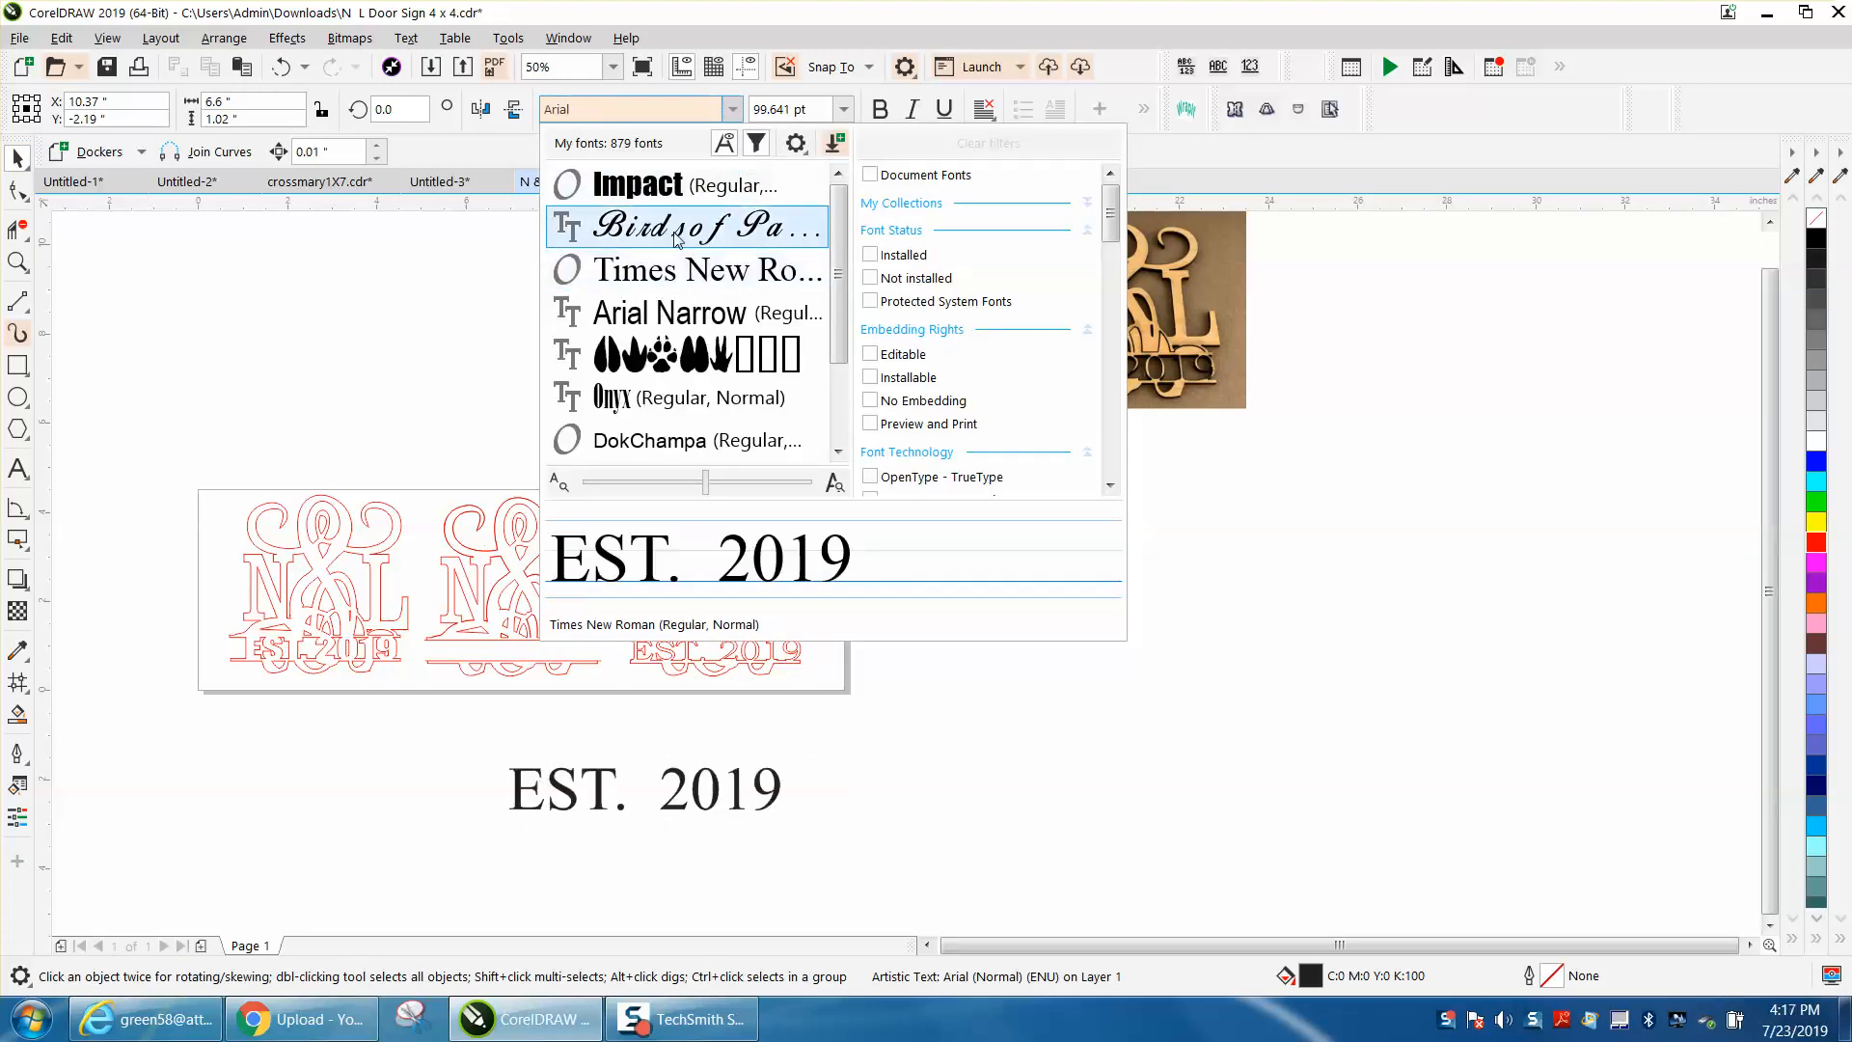
left_click(664, 186)
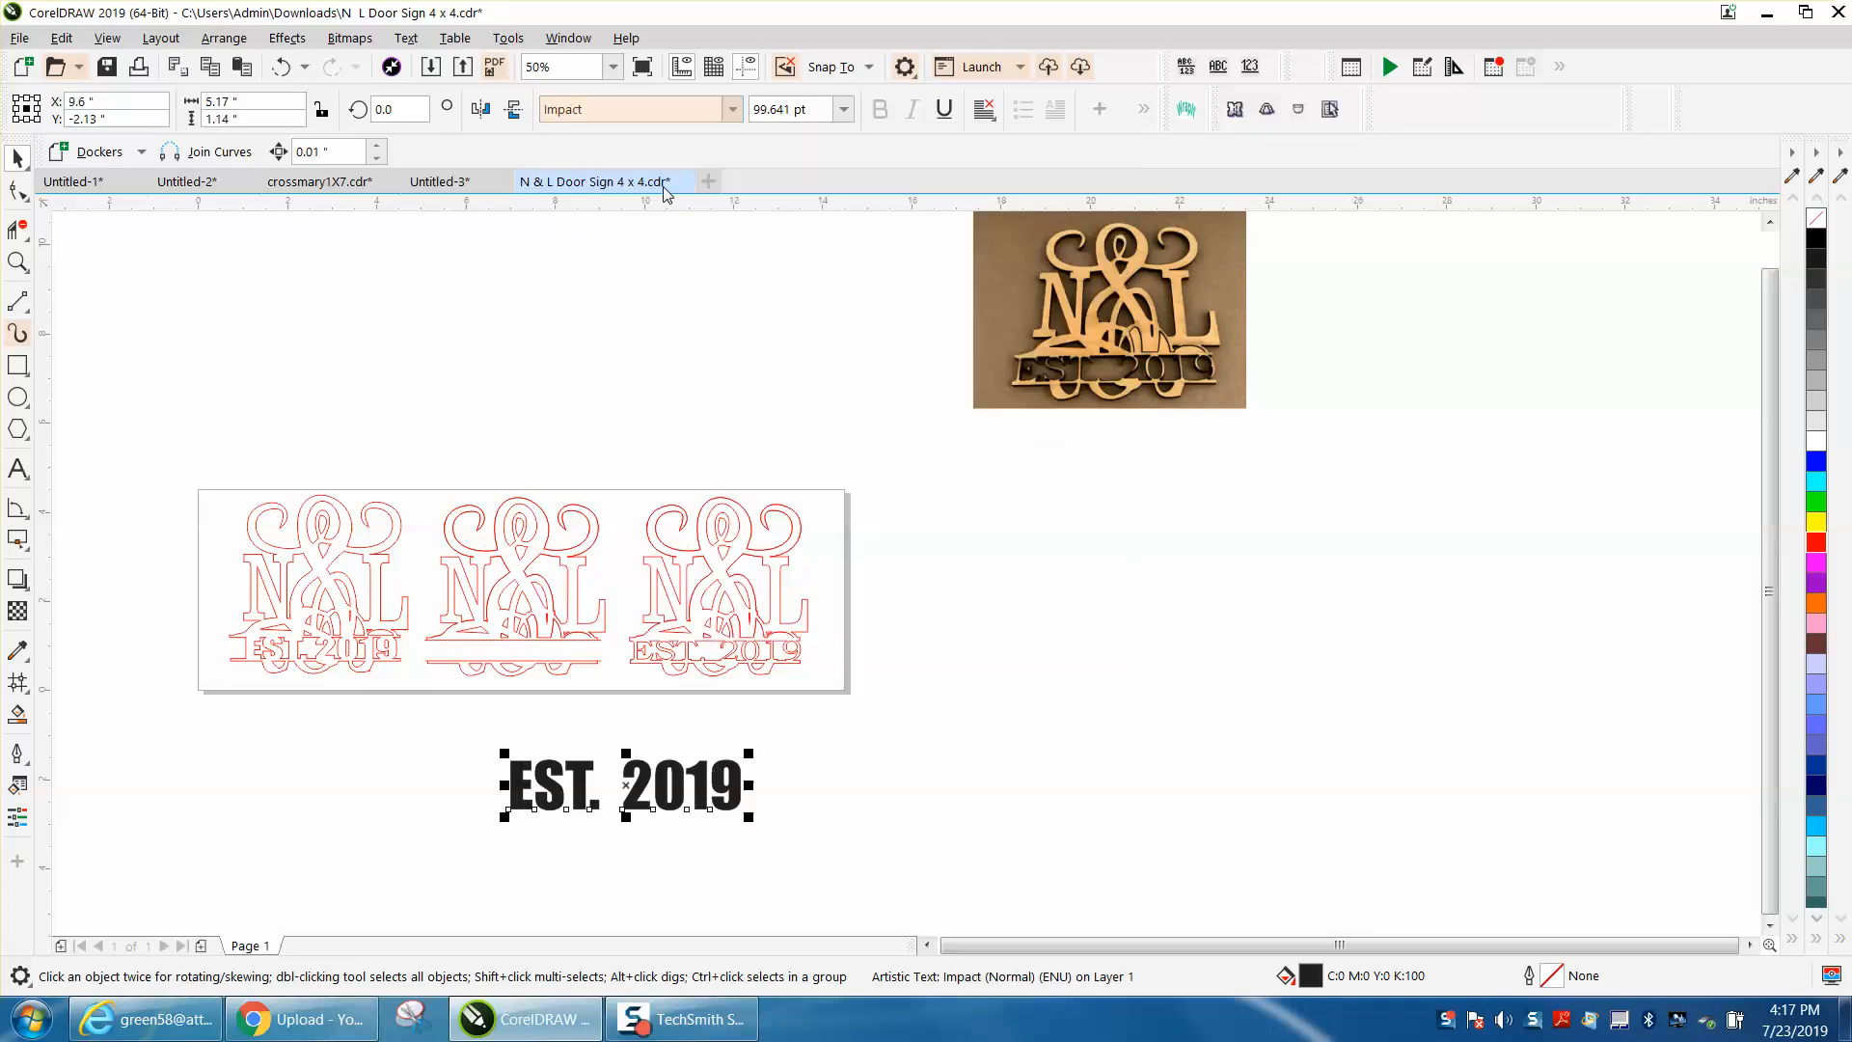
left_click(1816, 219)
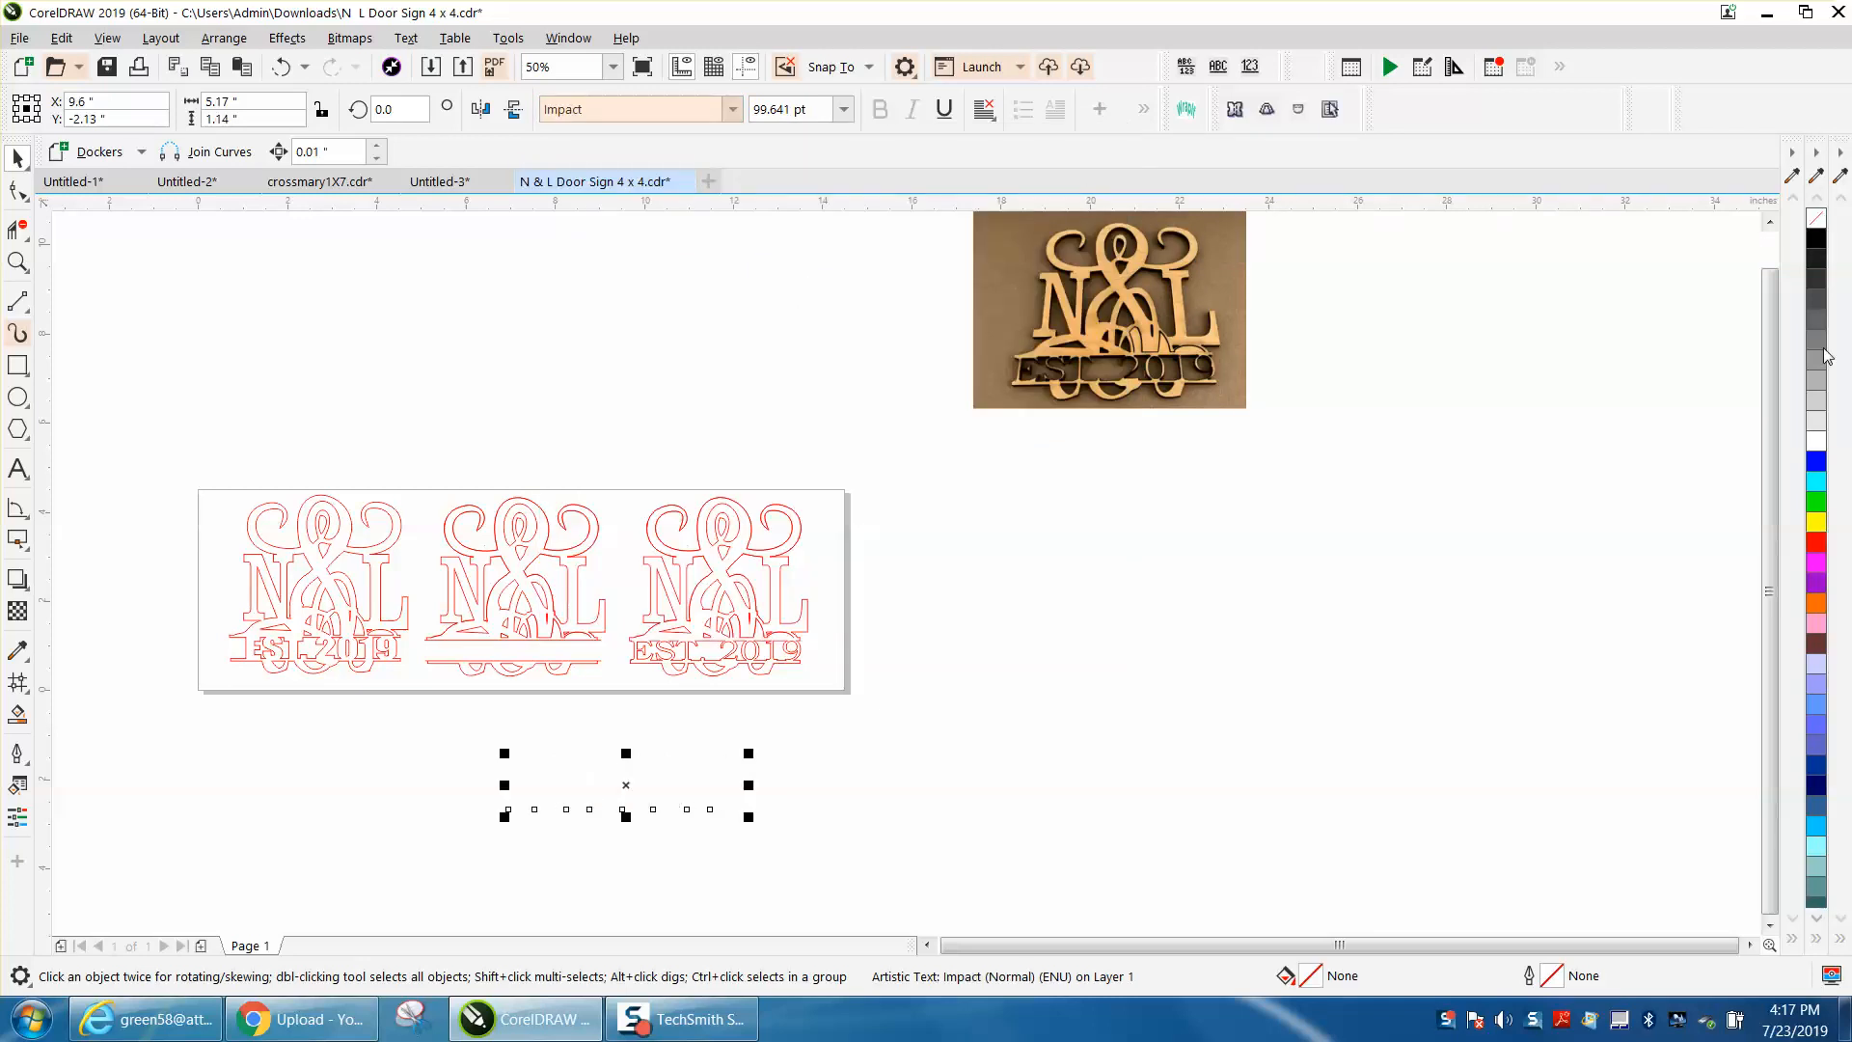
right_click(1816, 535)
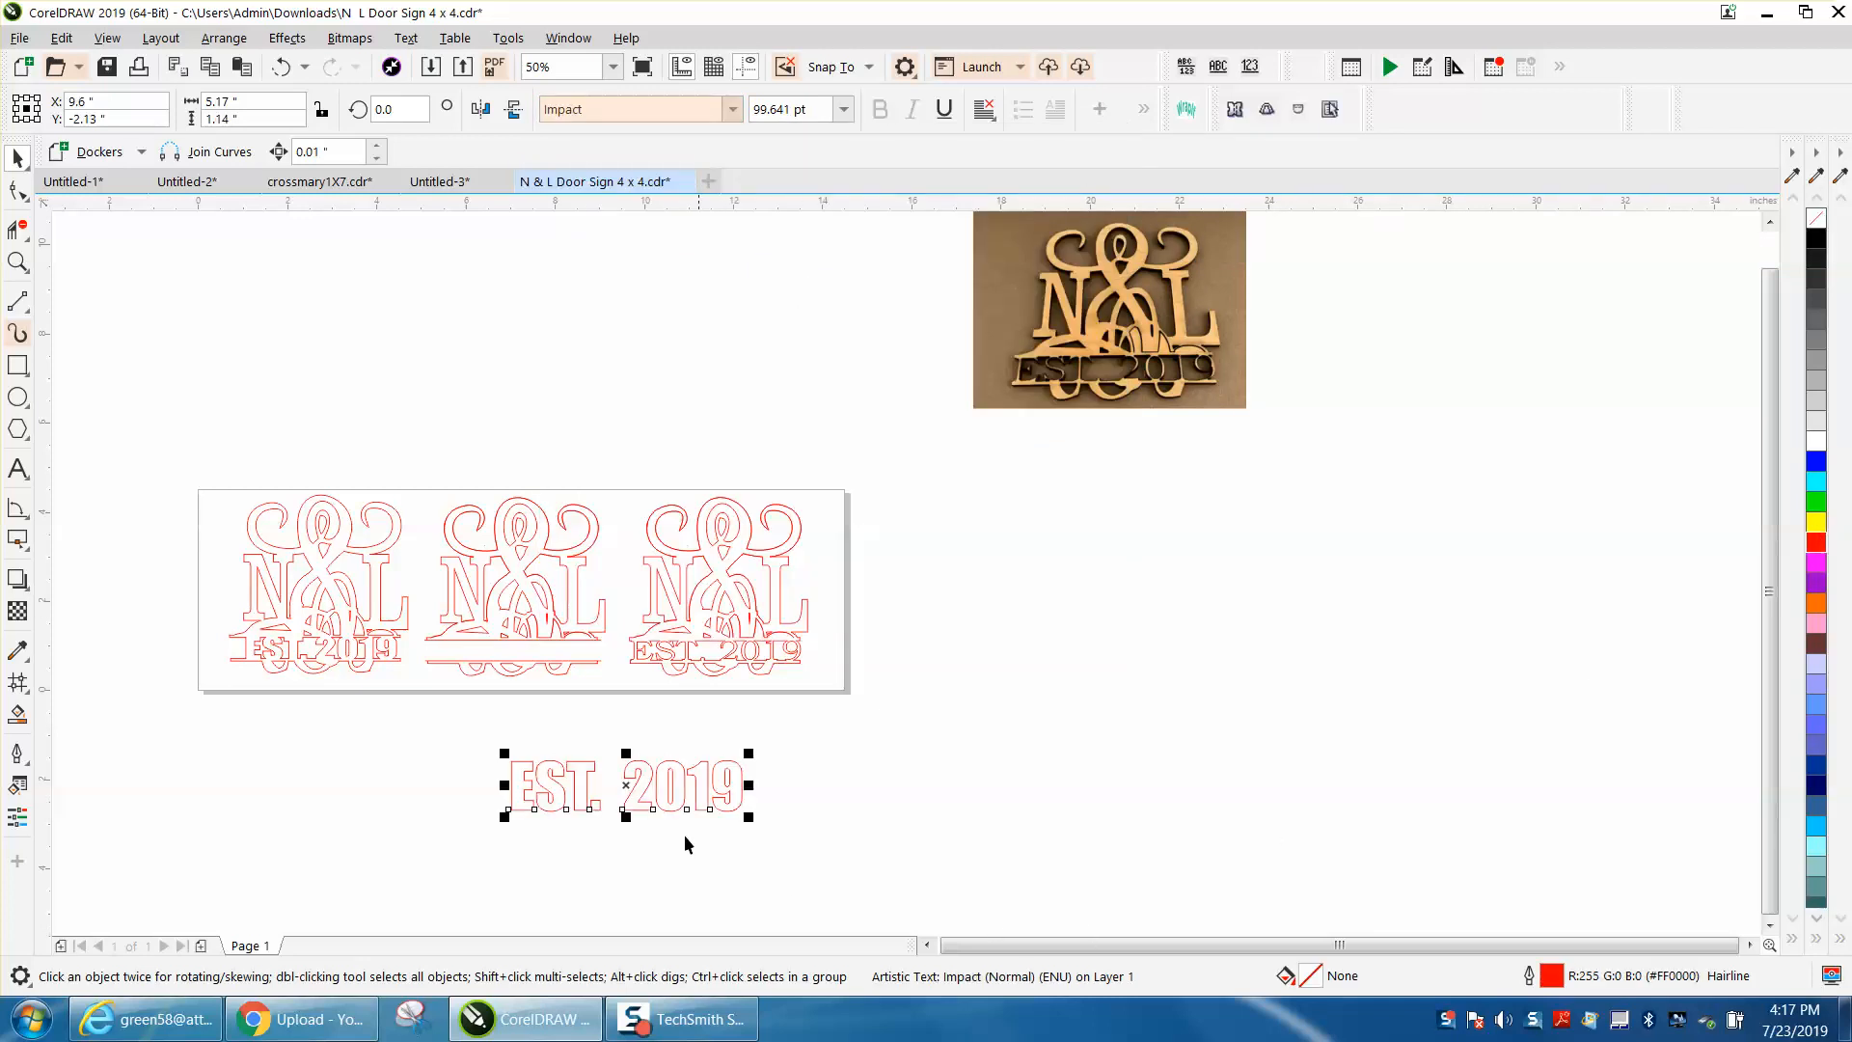
Step: Scale the EST. 2019 text down to about 51.5 pt and move it between the two bars of the middle sign
left_click_drag(748, 819, 512, 663)
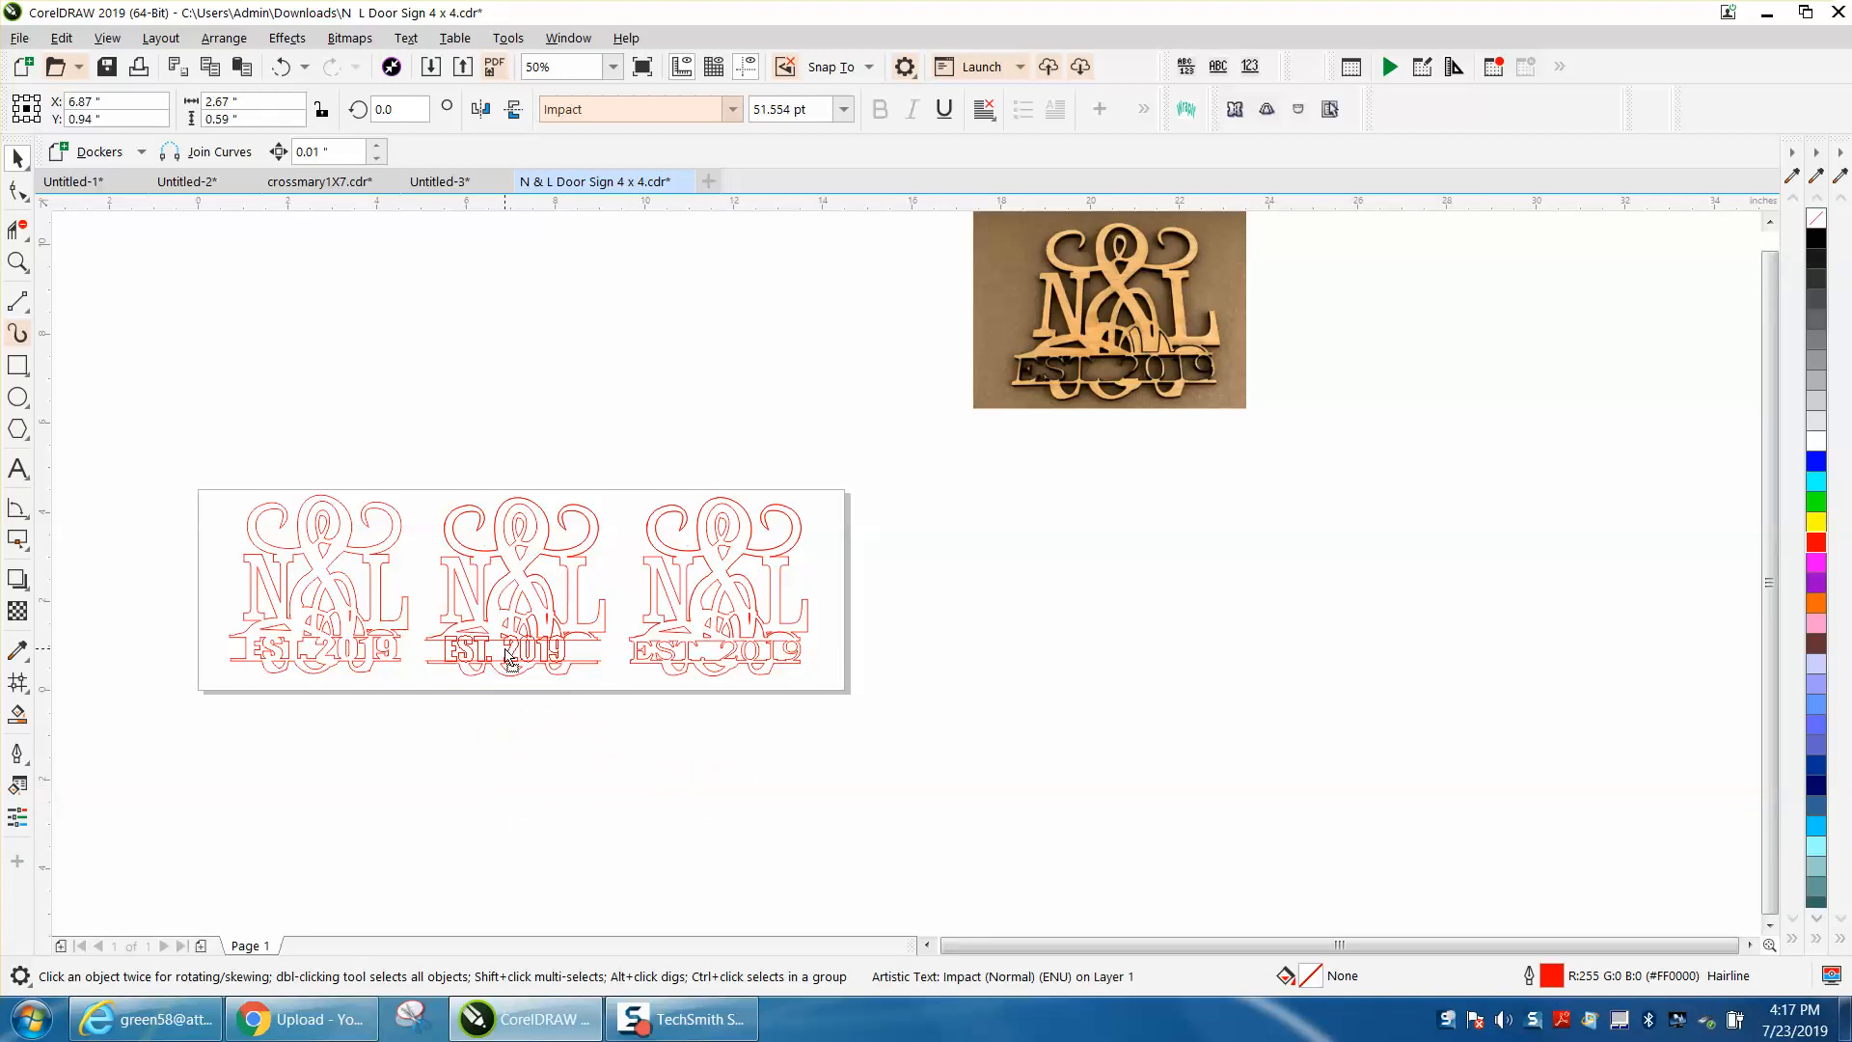
Step: Stretch the EST. 2019 text to about 3.55 in wide and reduce its height to about 0.49 in between the middle sign's bars
left_click_drag(506, 650, 505, 650)
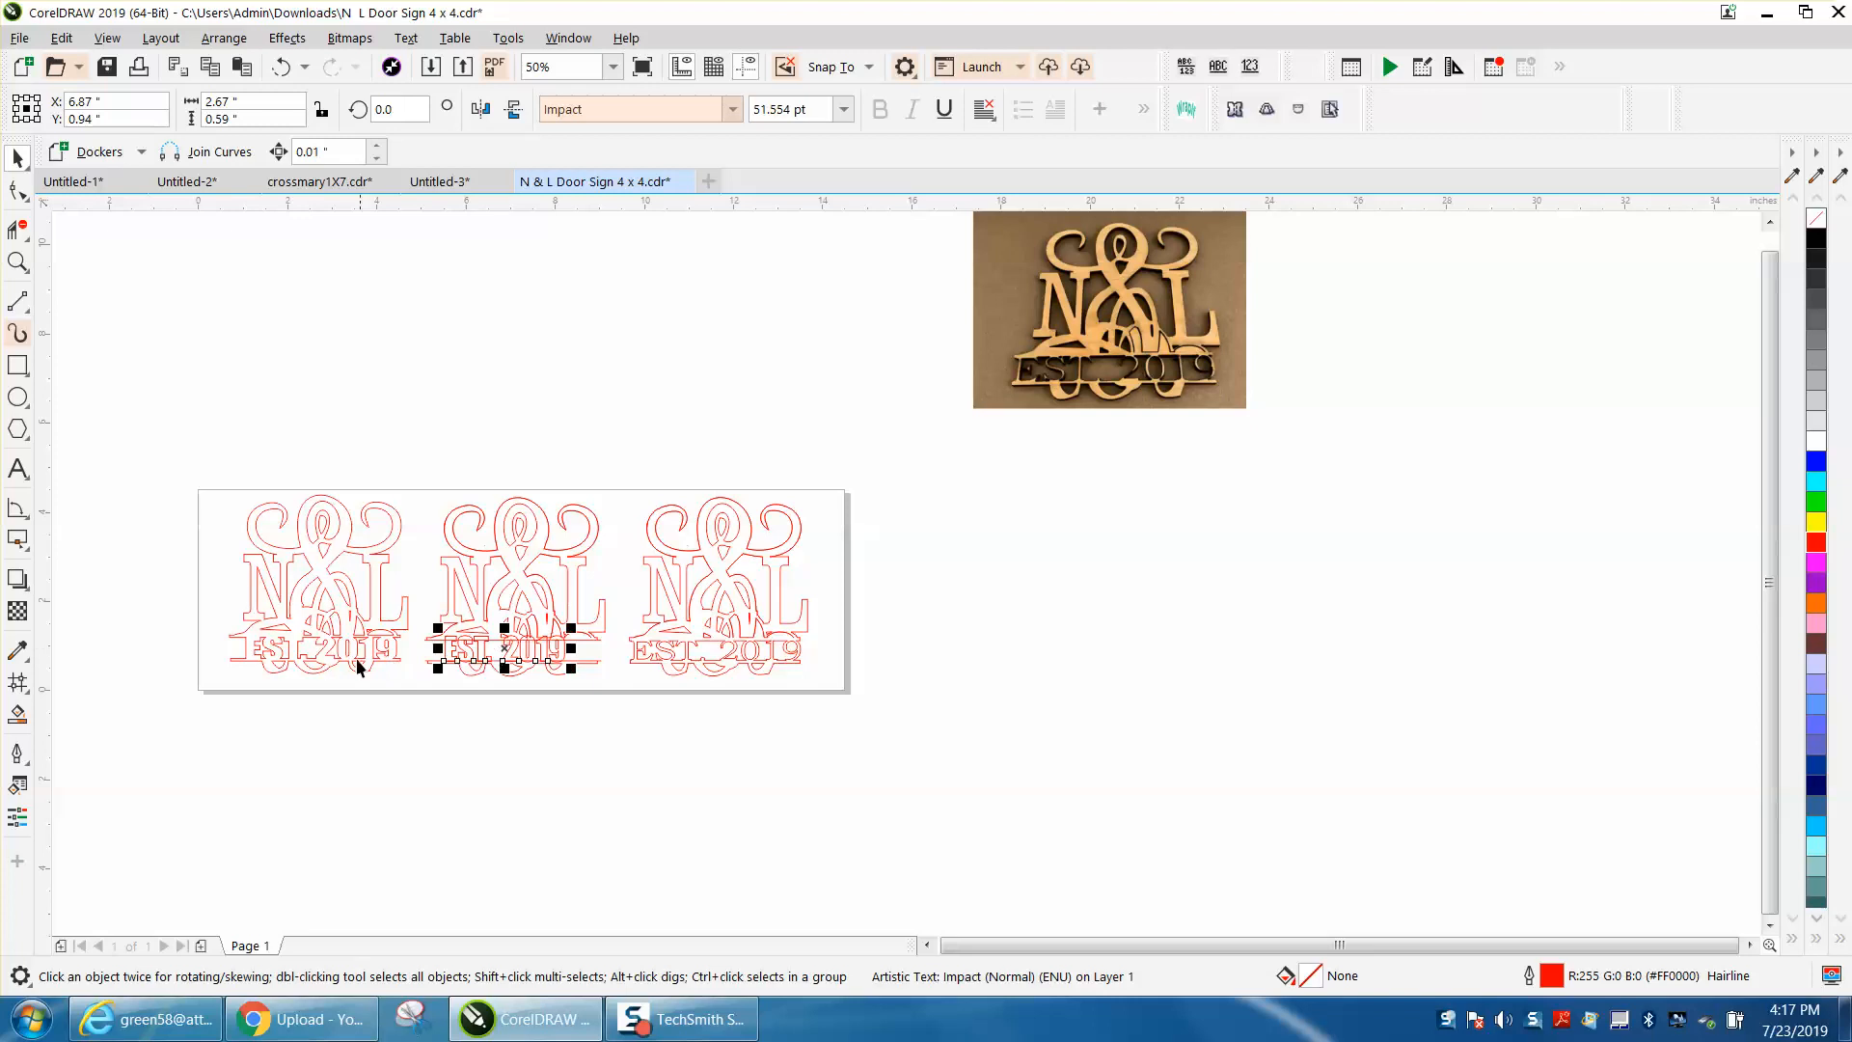
left_click(18, 261)
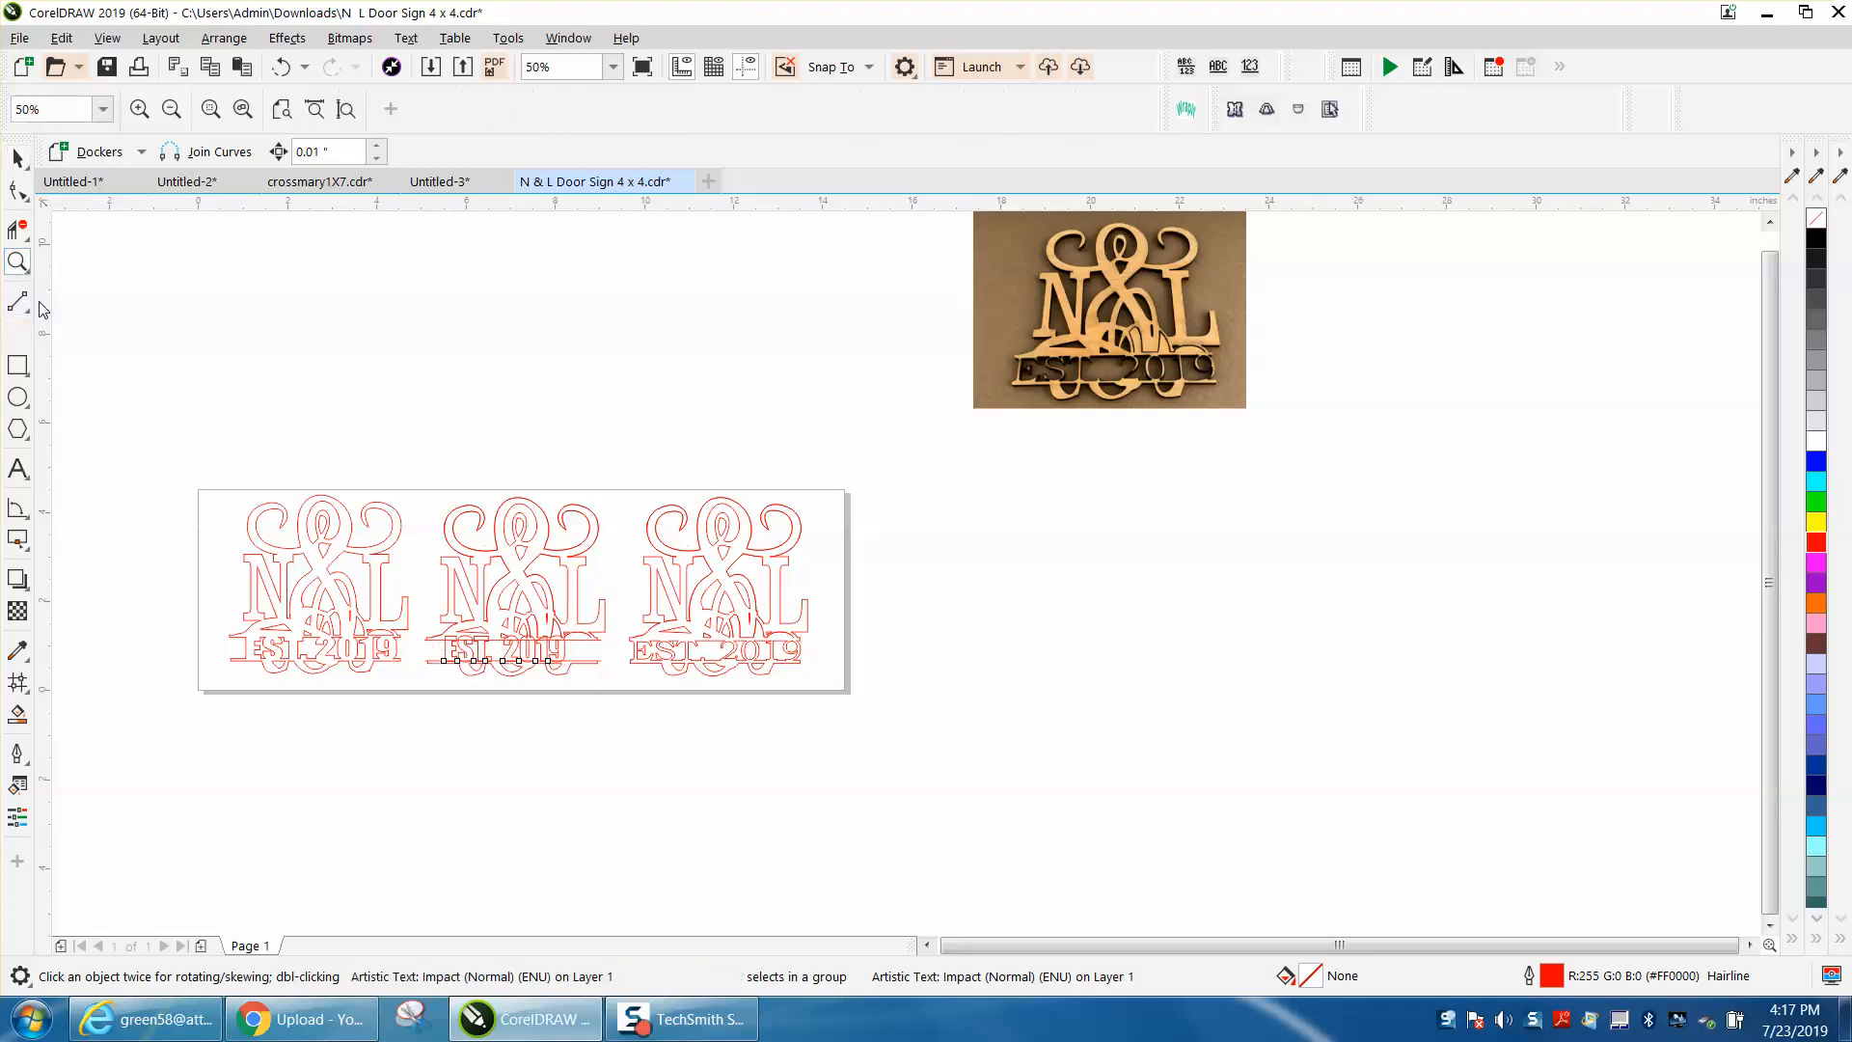
left_click_drag(397, 602, 803, 727)
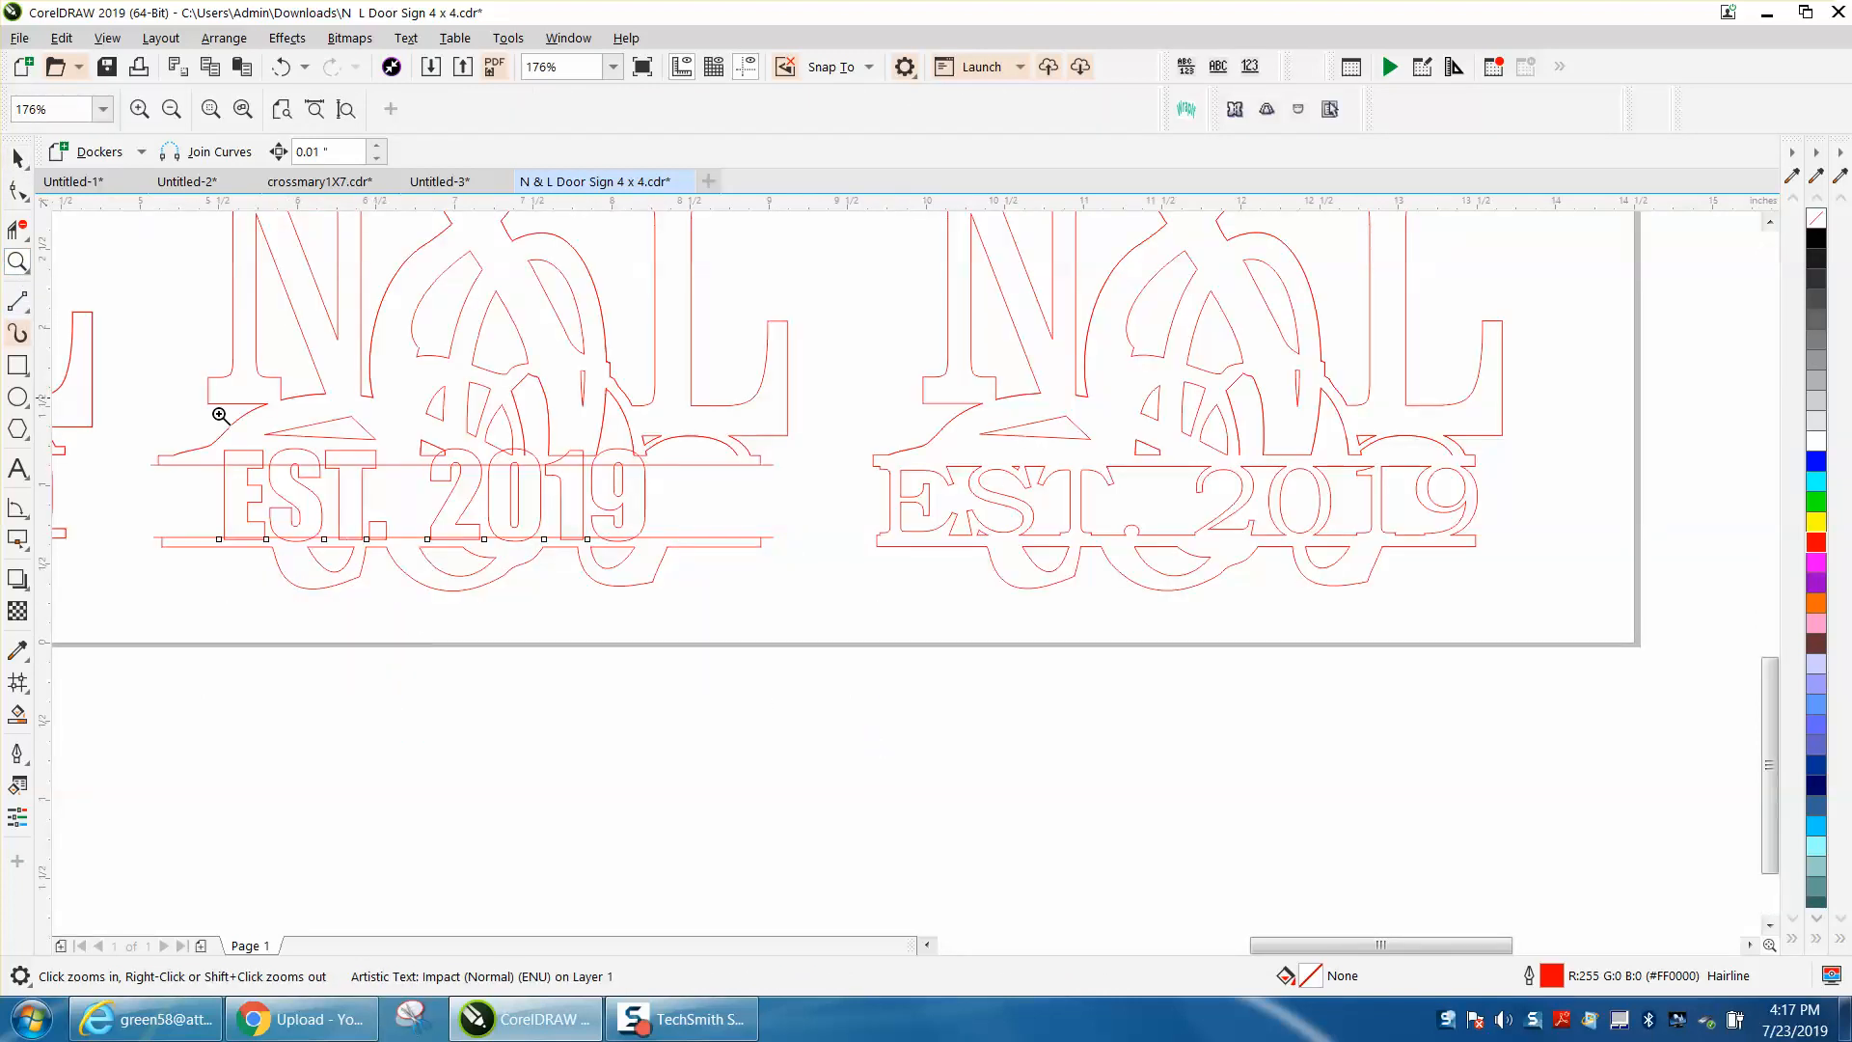
key("space")
left_click_drag(653, 495, 752, 495)
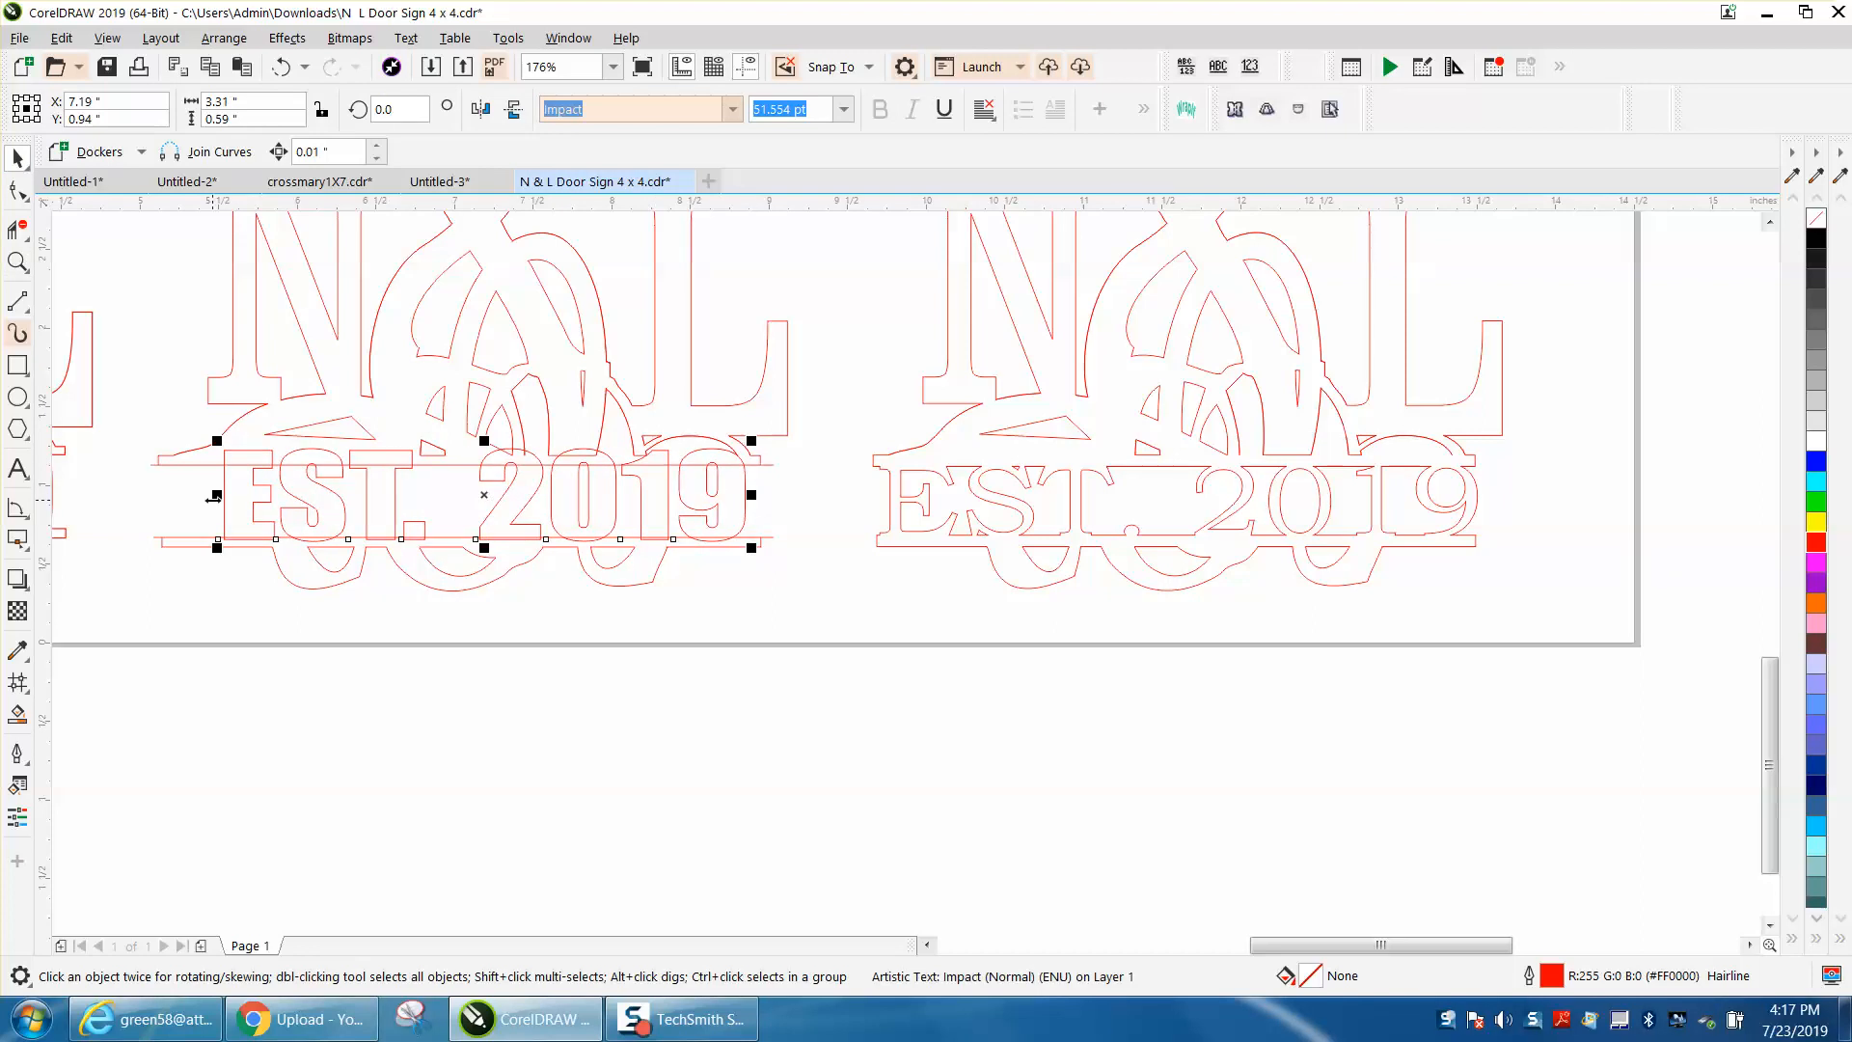
left_click_drag(216, 495, 180, 495)
left_click_drag(466, 441, 463, 464)
left_click(17, 261)
left_click_drag(119, 392, 1010, 627)
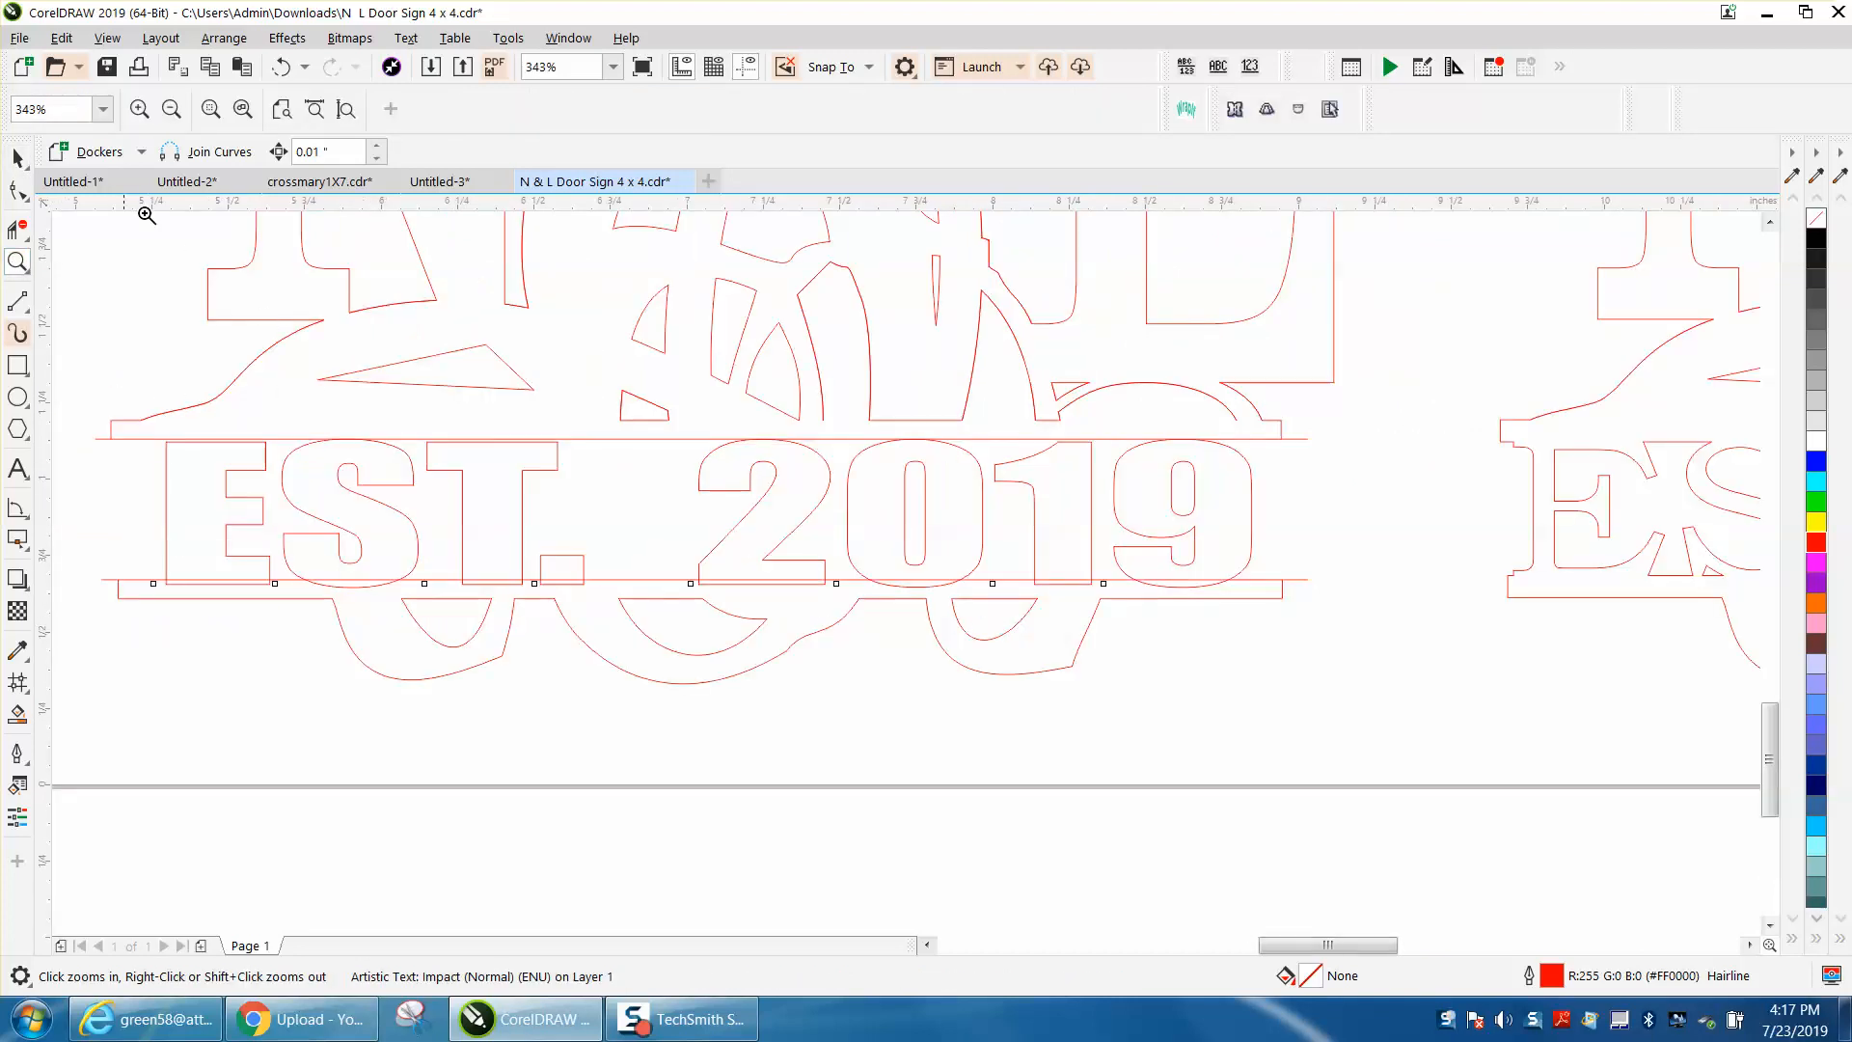
Step: Nudge the EST. 2019 text up 0.01 in and set its height to 0.51 in so it overlaps both bar lines
left_click(17, 157)
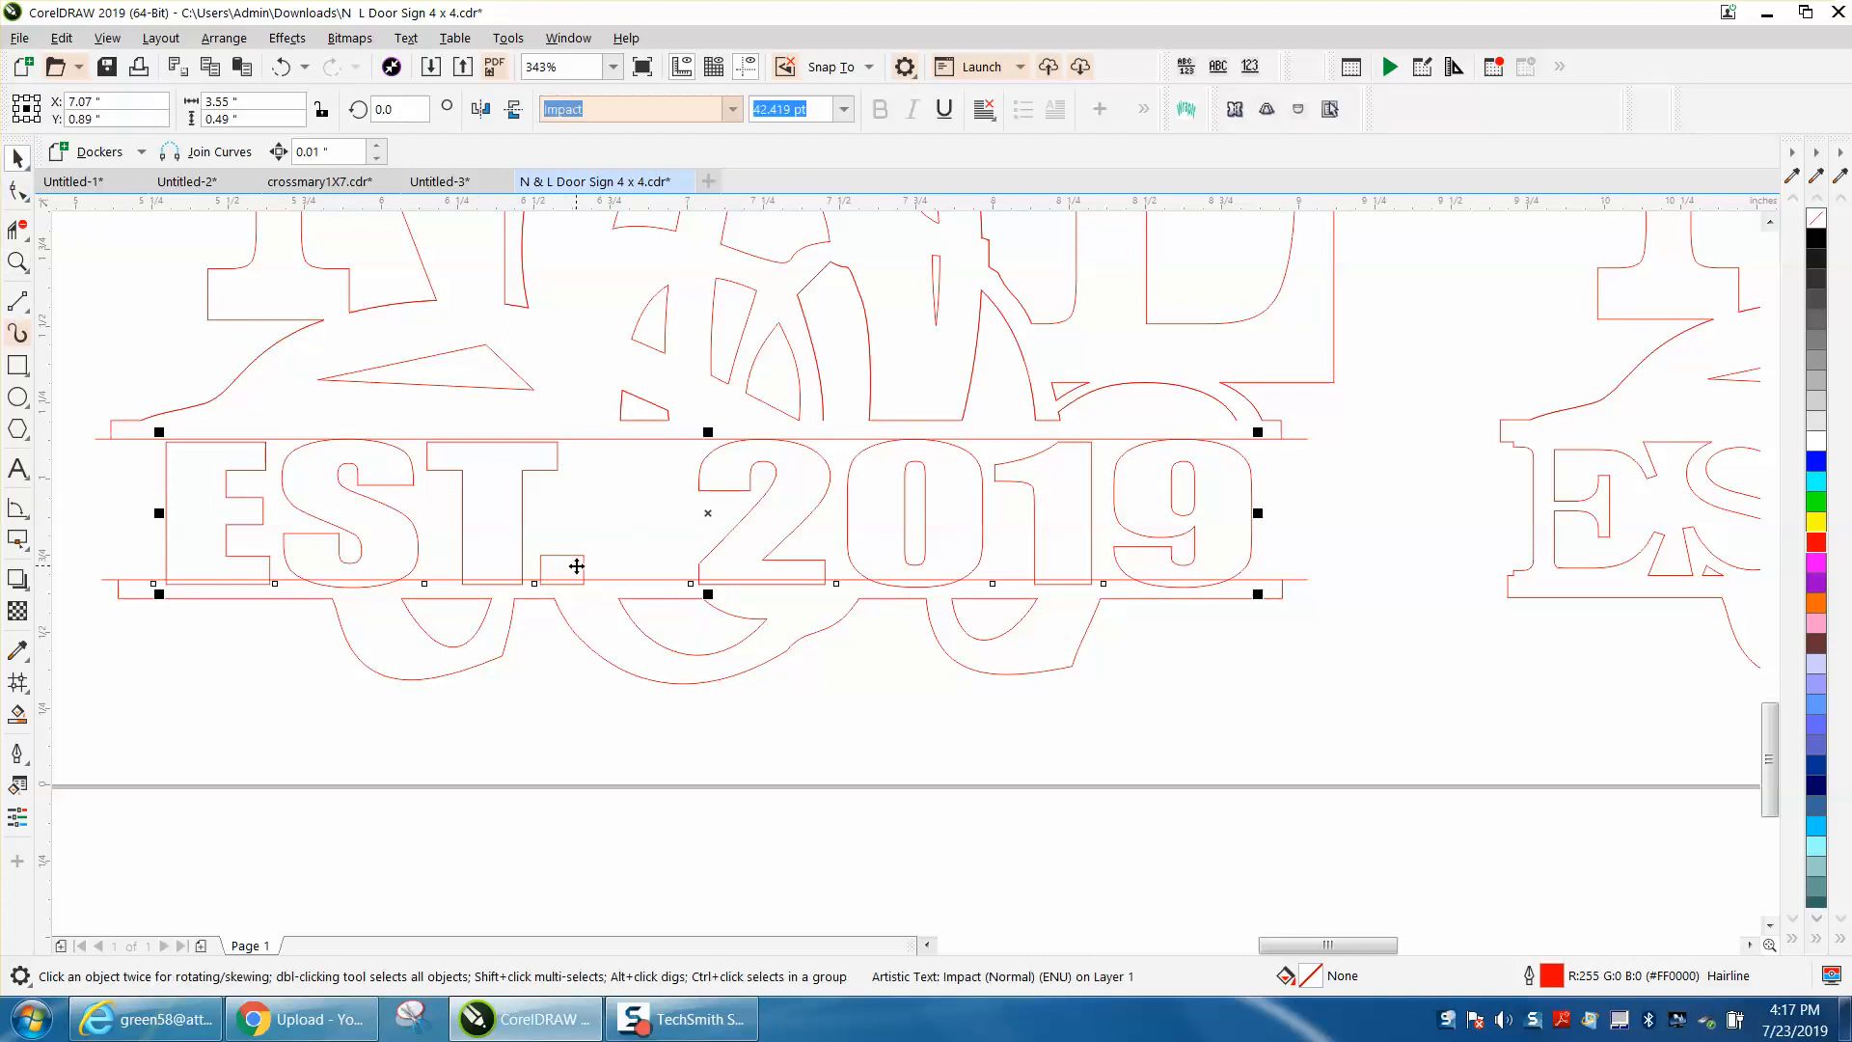
key("Up")
key("Up")
key("Down")
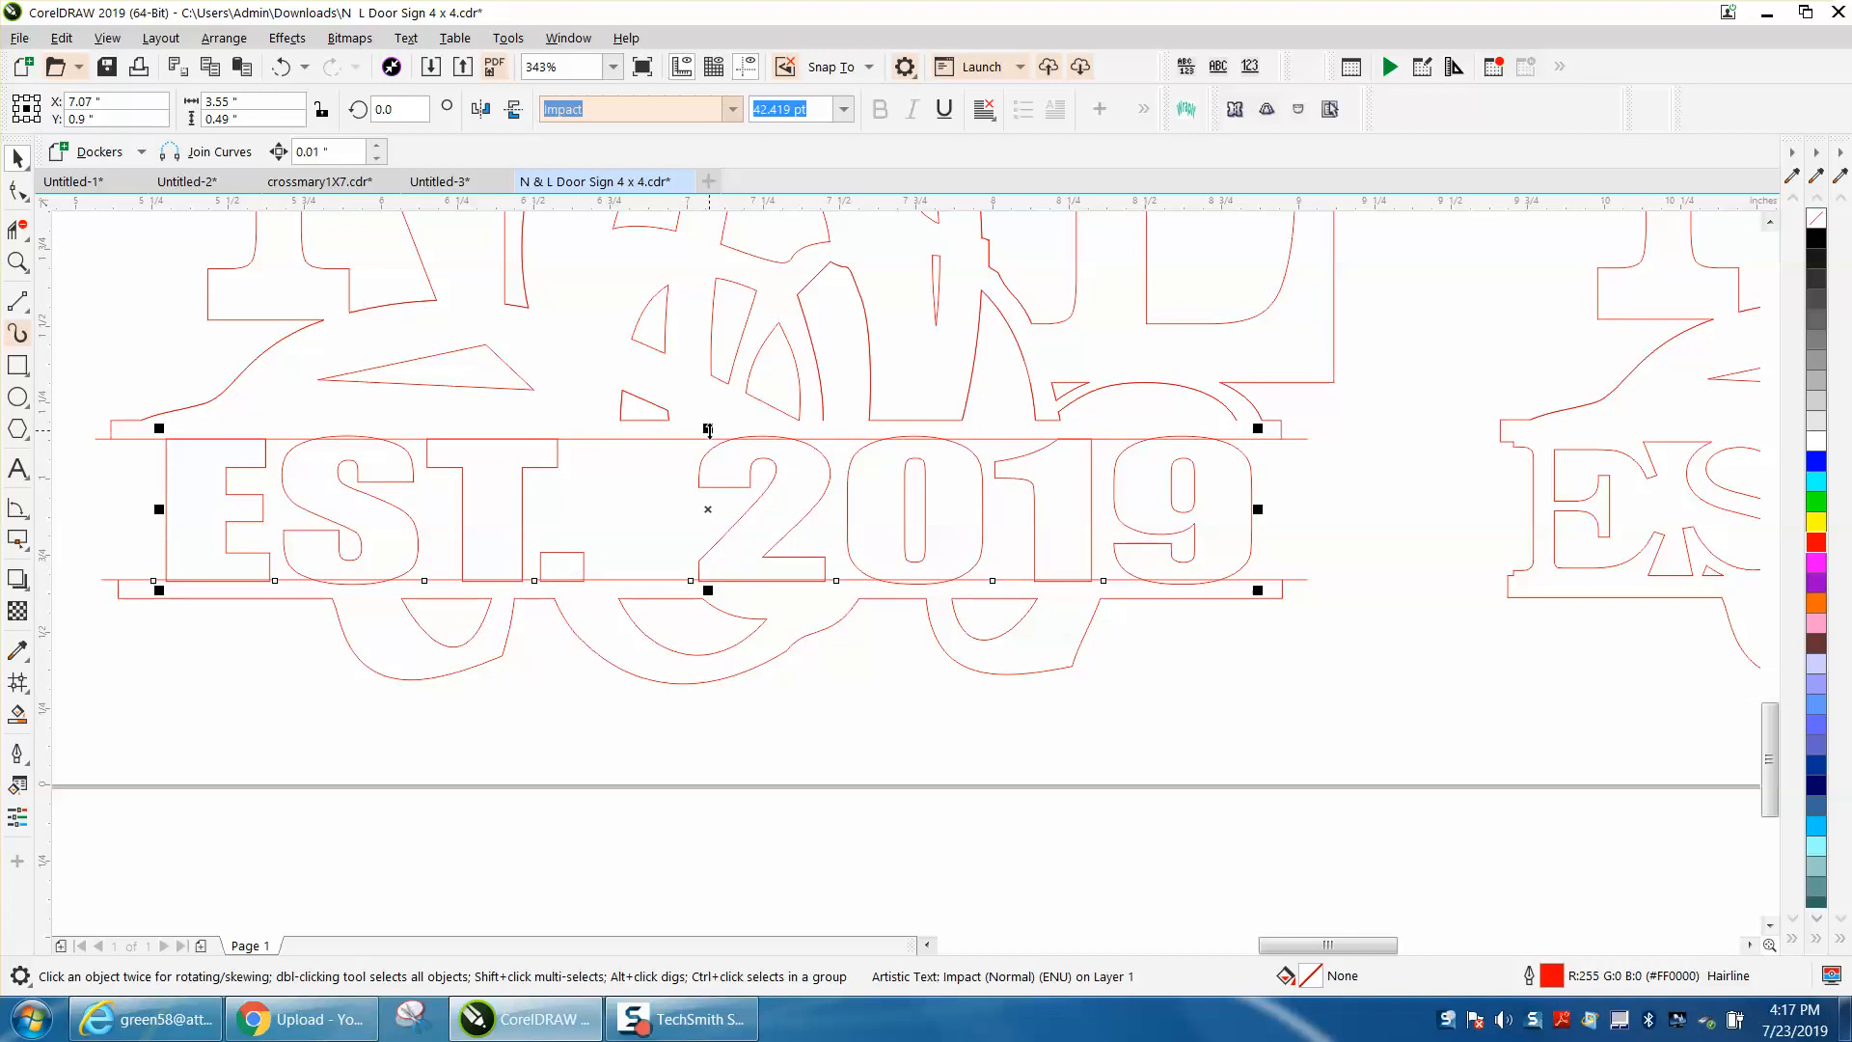
left_click(241, 119)
type(".51")
key("Return")
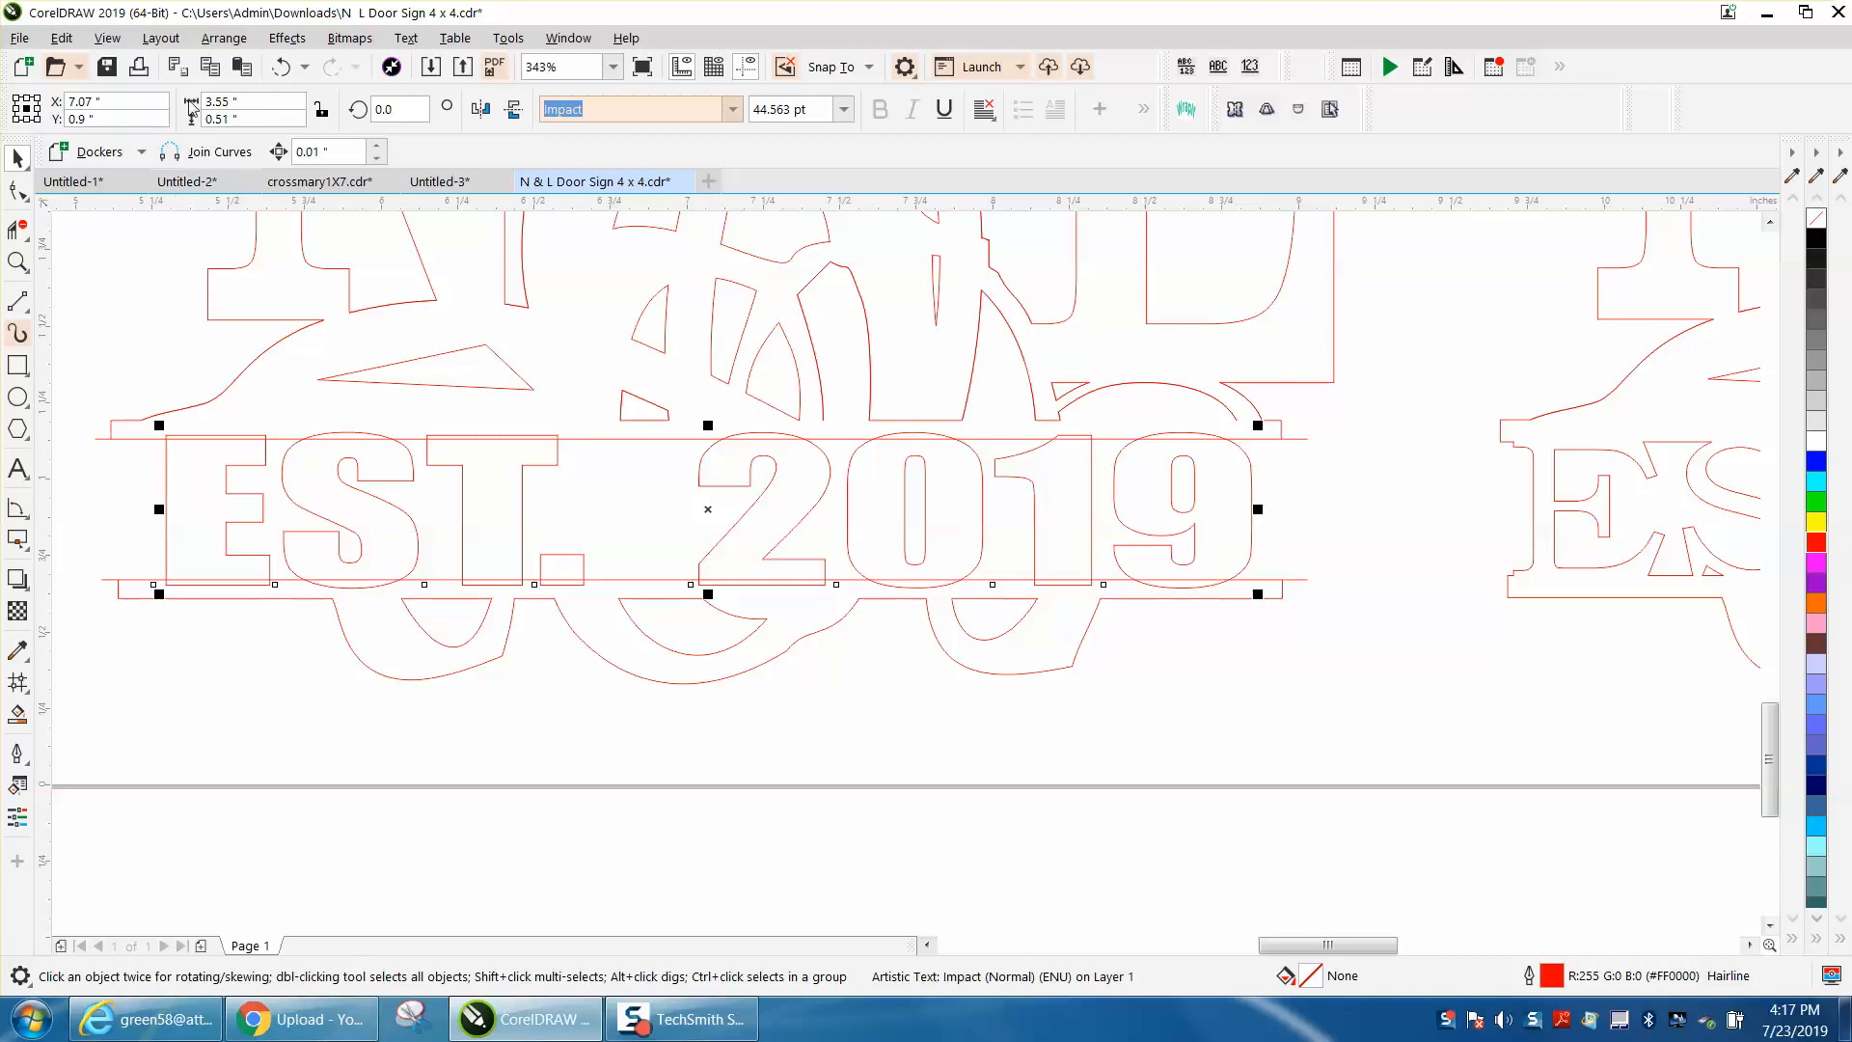
Step: Convert the EST. 2019 text to curves and deselect it
left_click(219, 42)
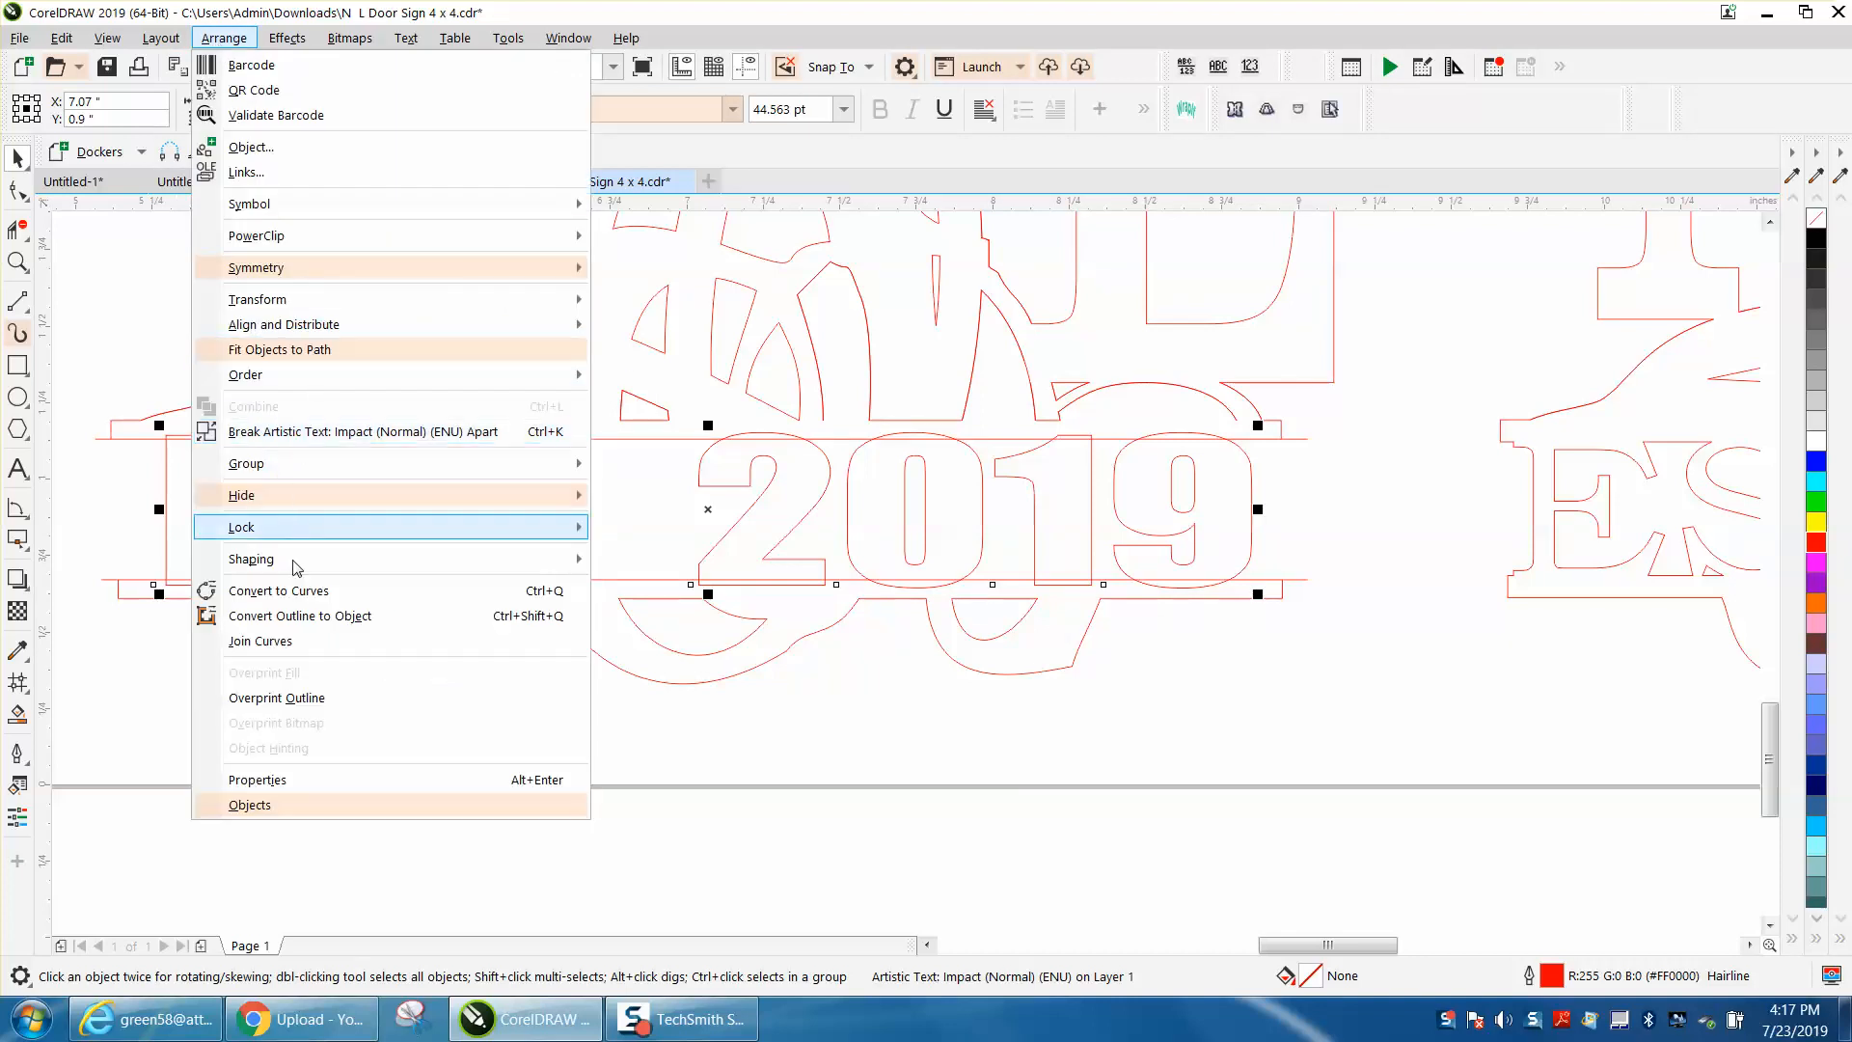
left_click(293, 591)
left_click(262, 721)
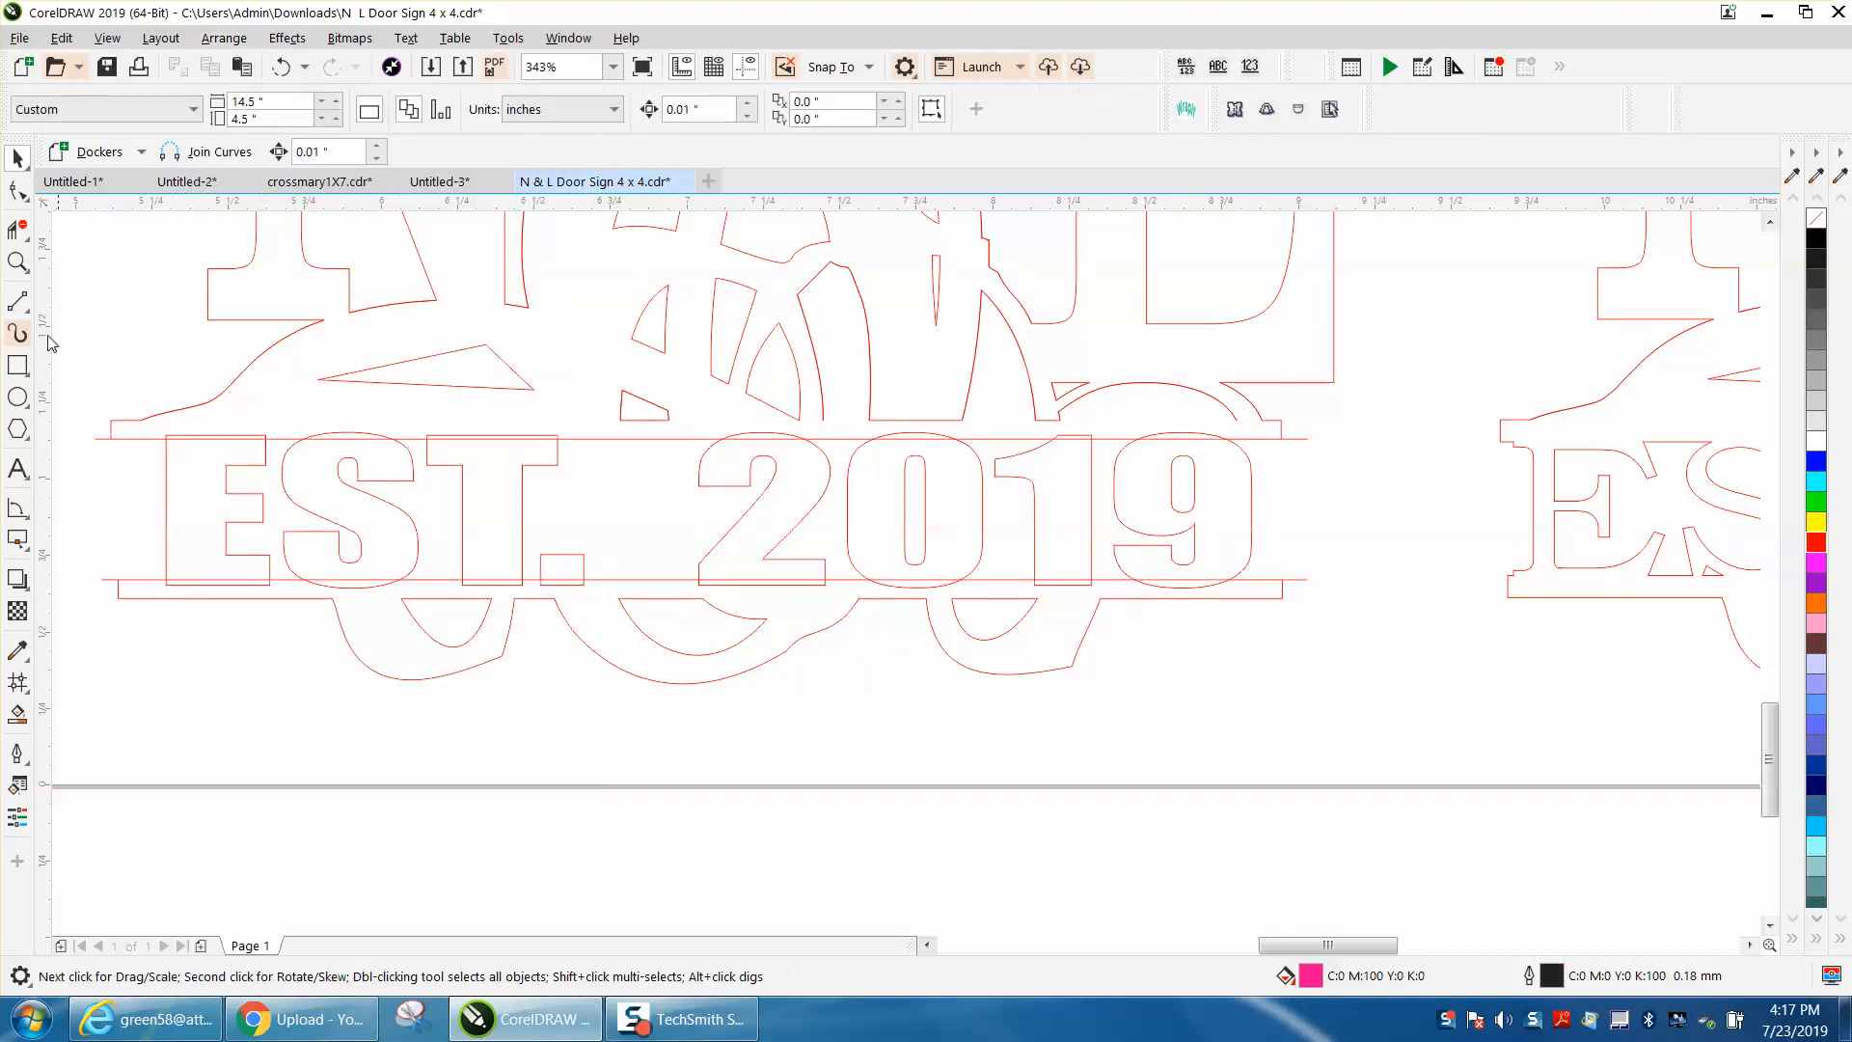
Step: Remove the overlapping segments where the tops of the letters and digits cross the upper line with Virtual Segment Delete
left_click(17, 229)
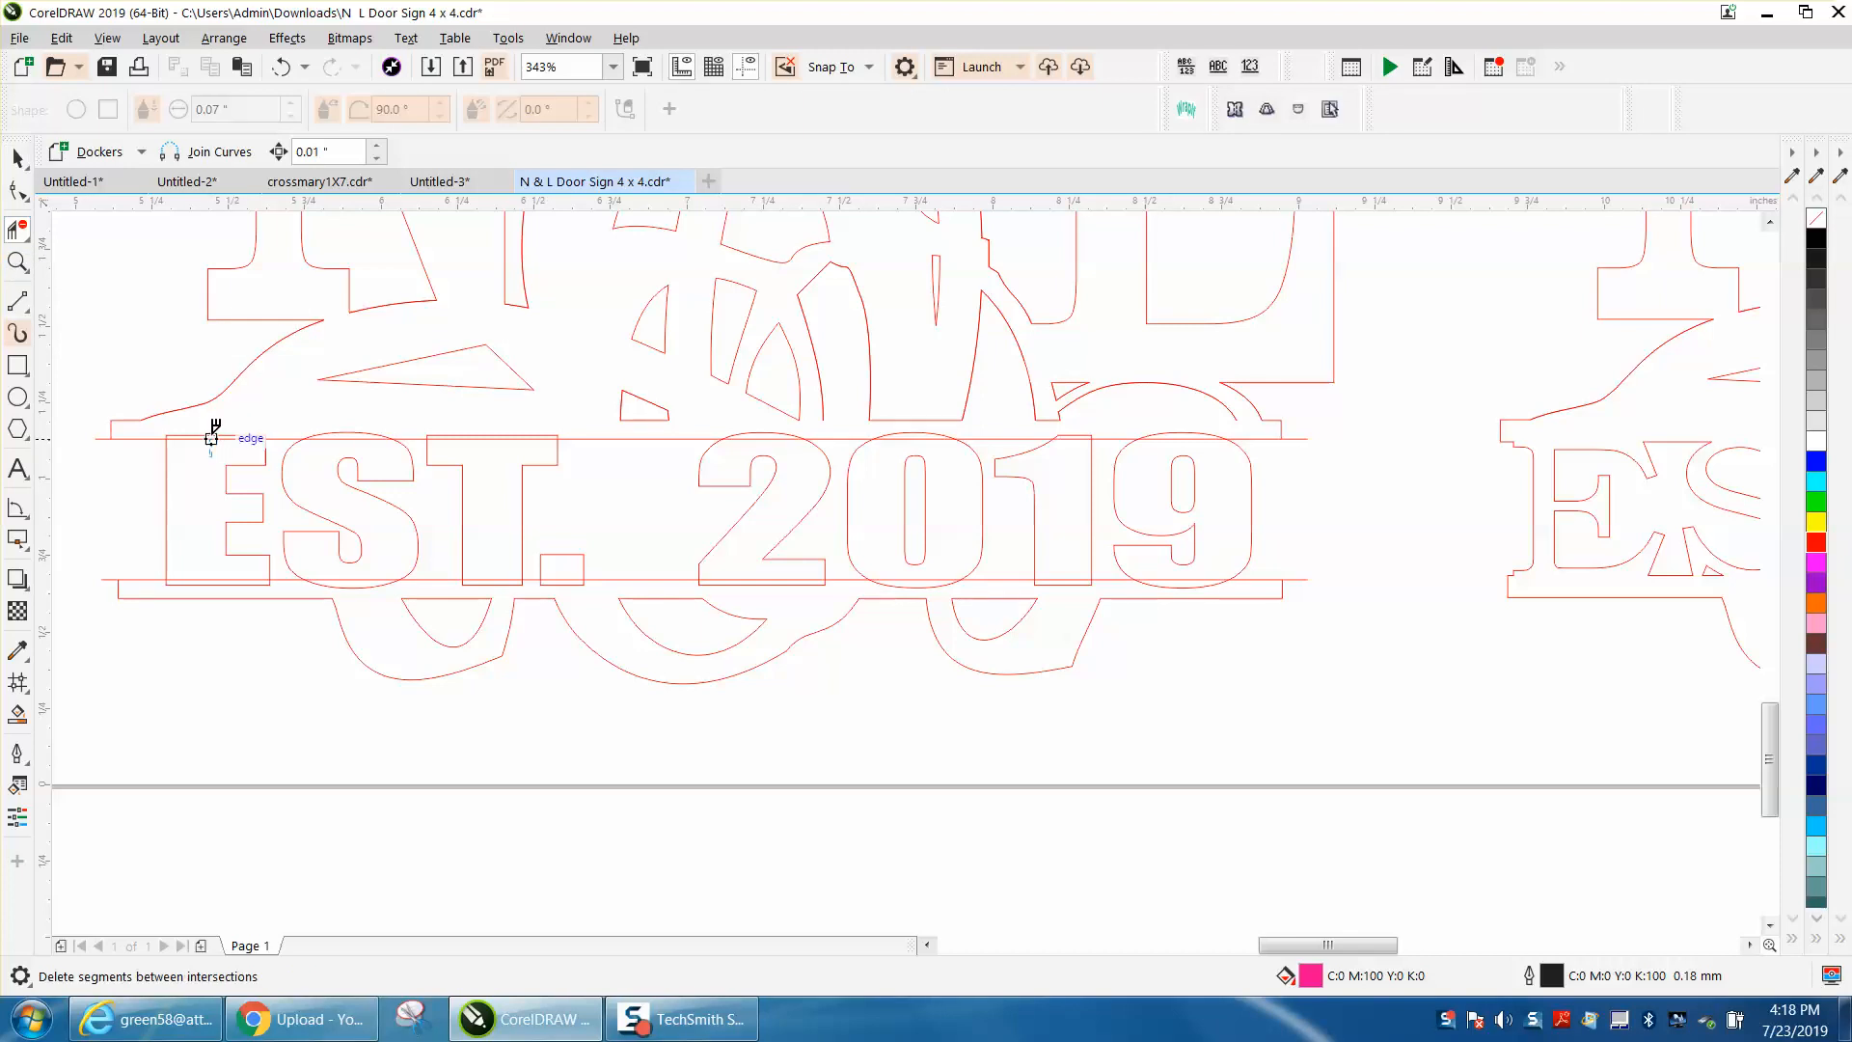
left_click(216, 435)
left_click(357, 434)
left_click(511, 439)
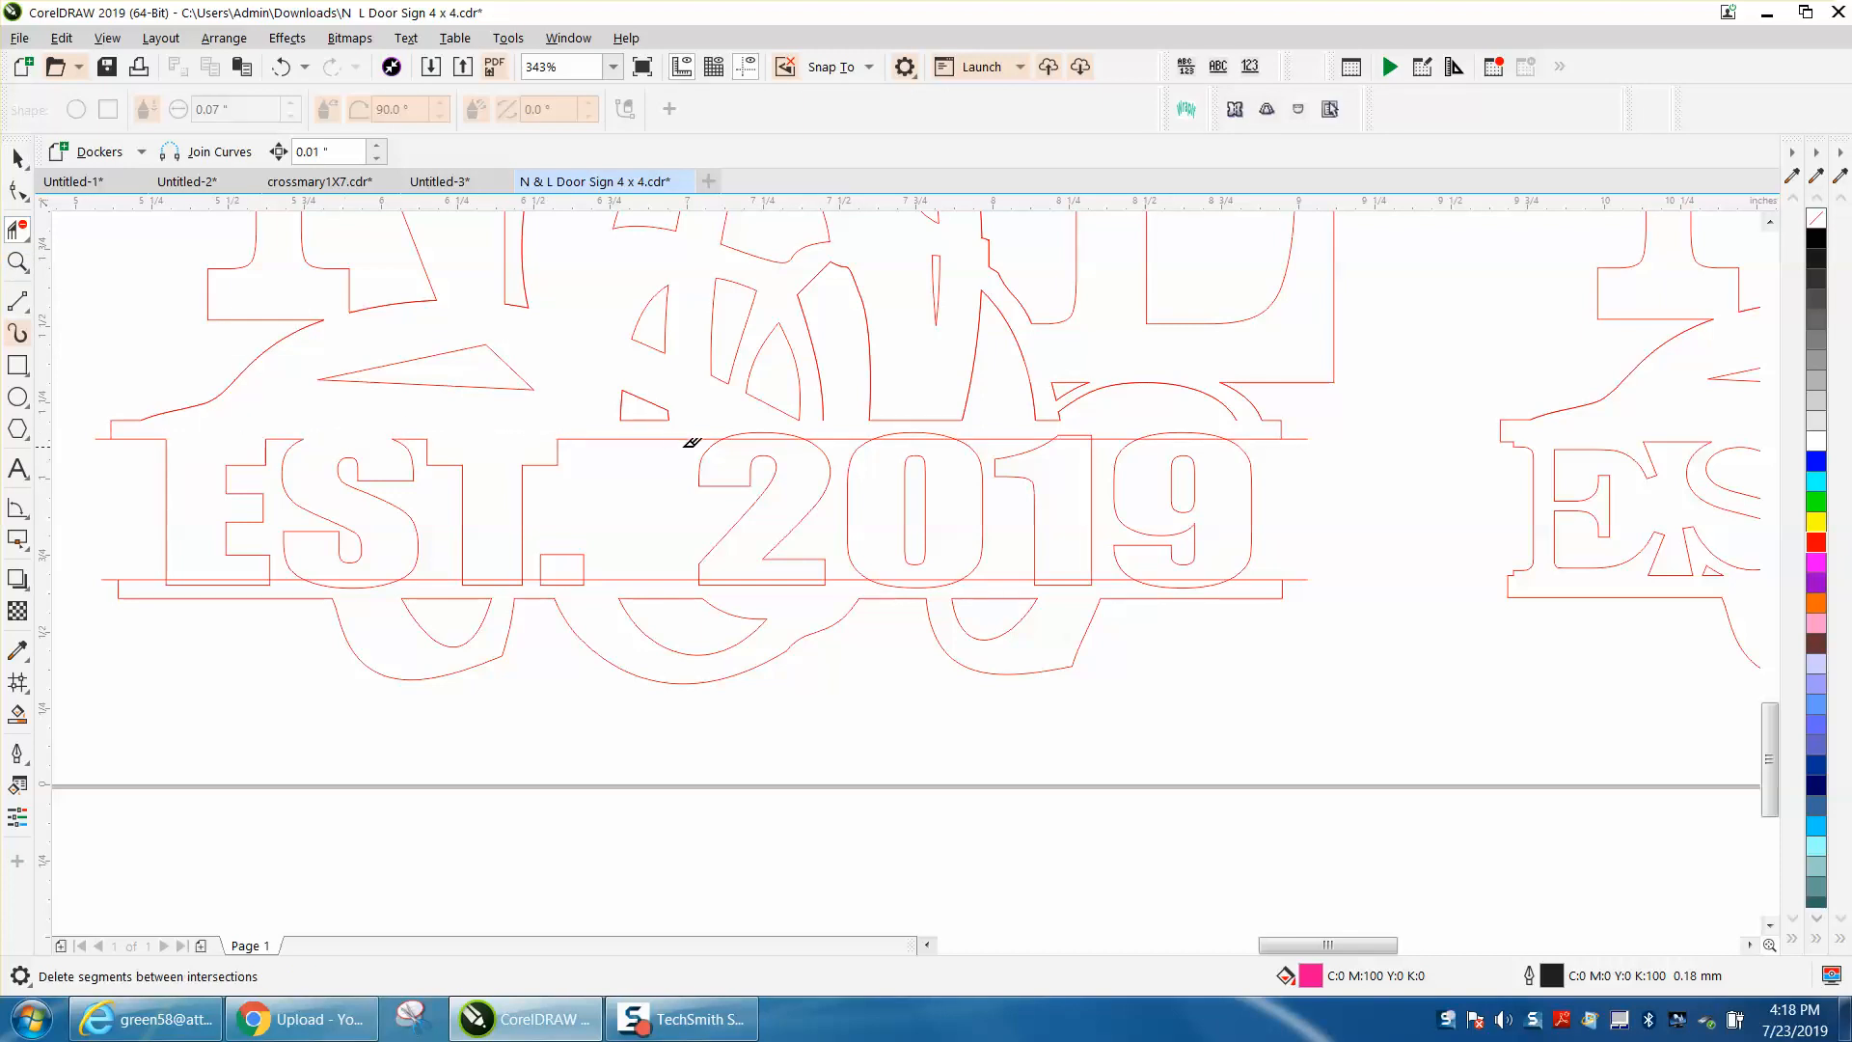
left_click(781, 439)
left_click(936, 433)
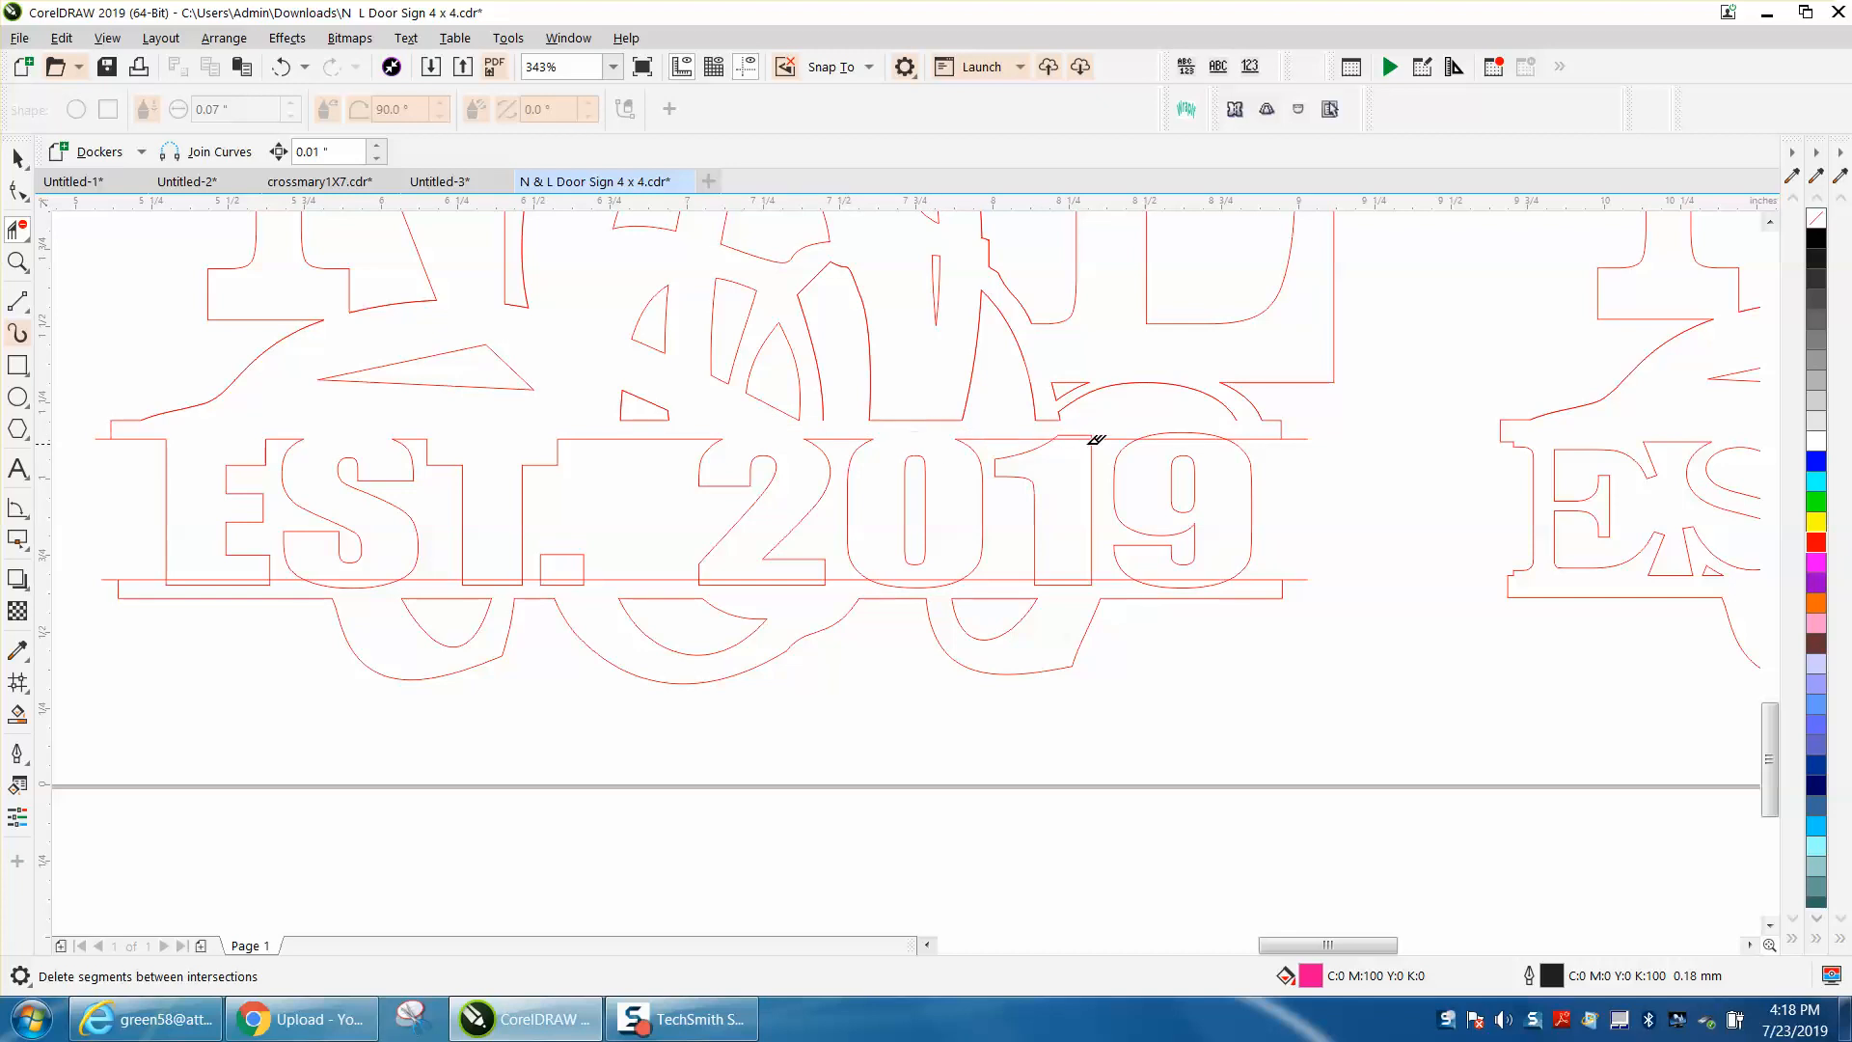
left_click(1197, 438)
Step: Remove the overlapping segments where the bottoms of the letters and digits cross the lower line, leaving the period alone
left_click(1236, 580)
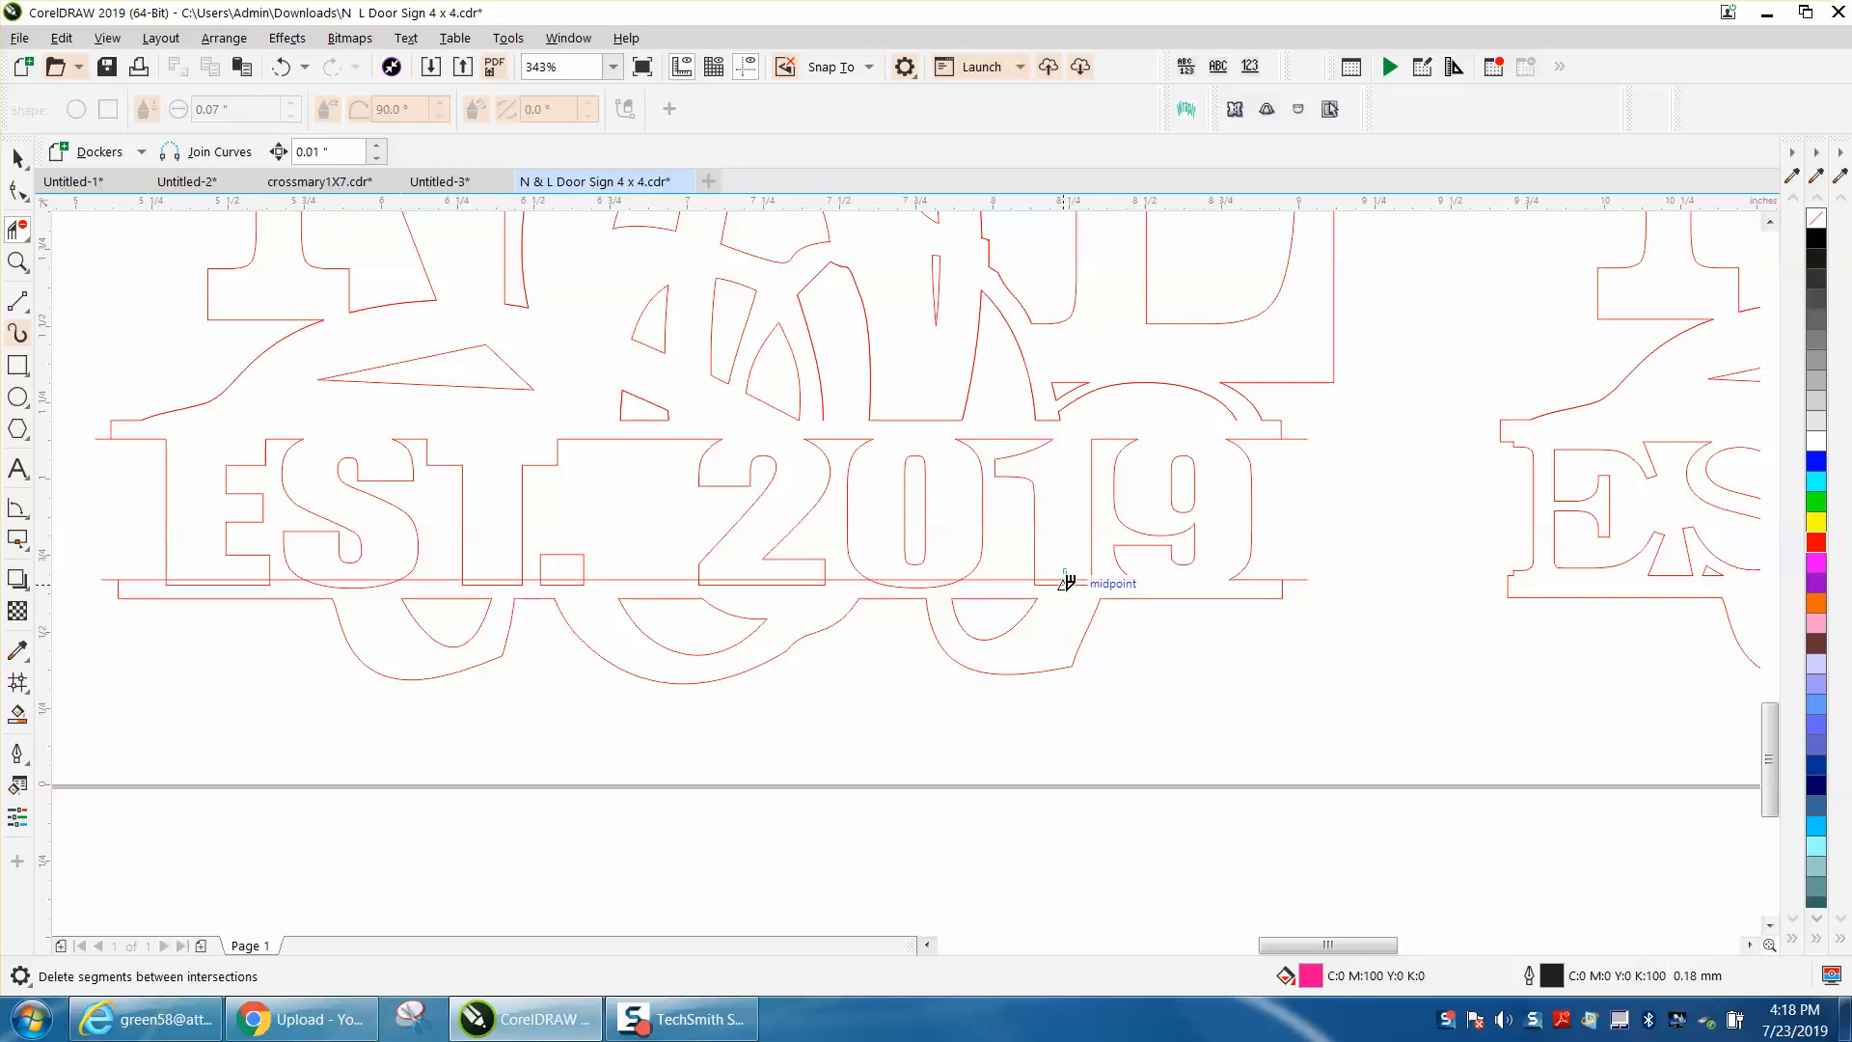
left_click(924, 577)
left_click(797, 584)
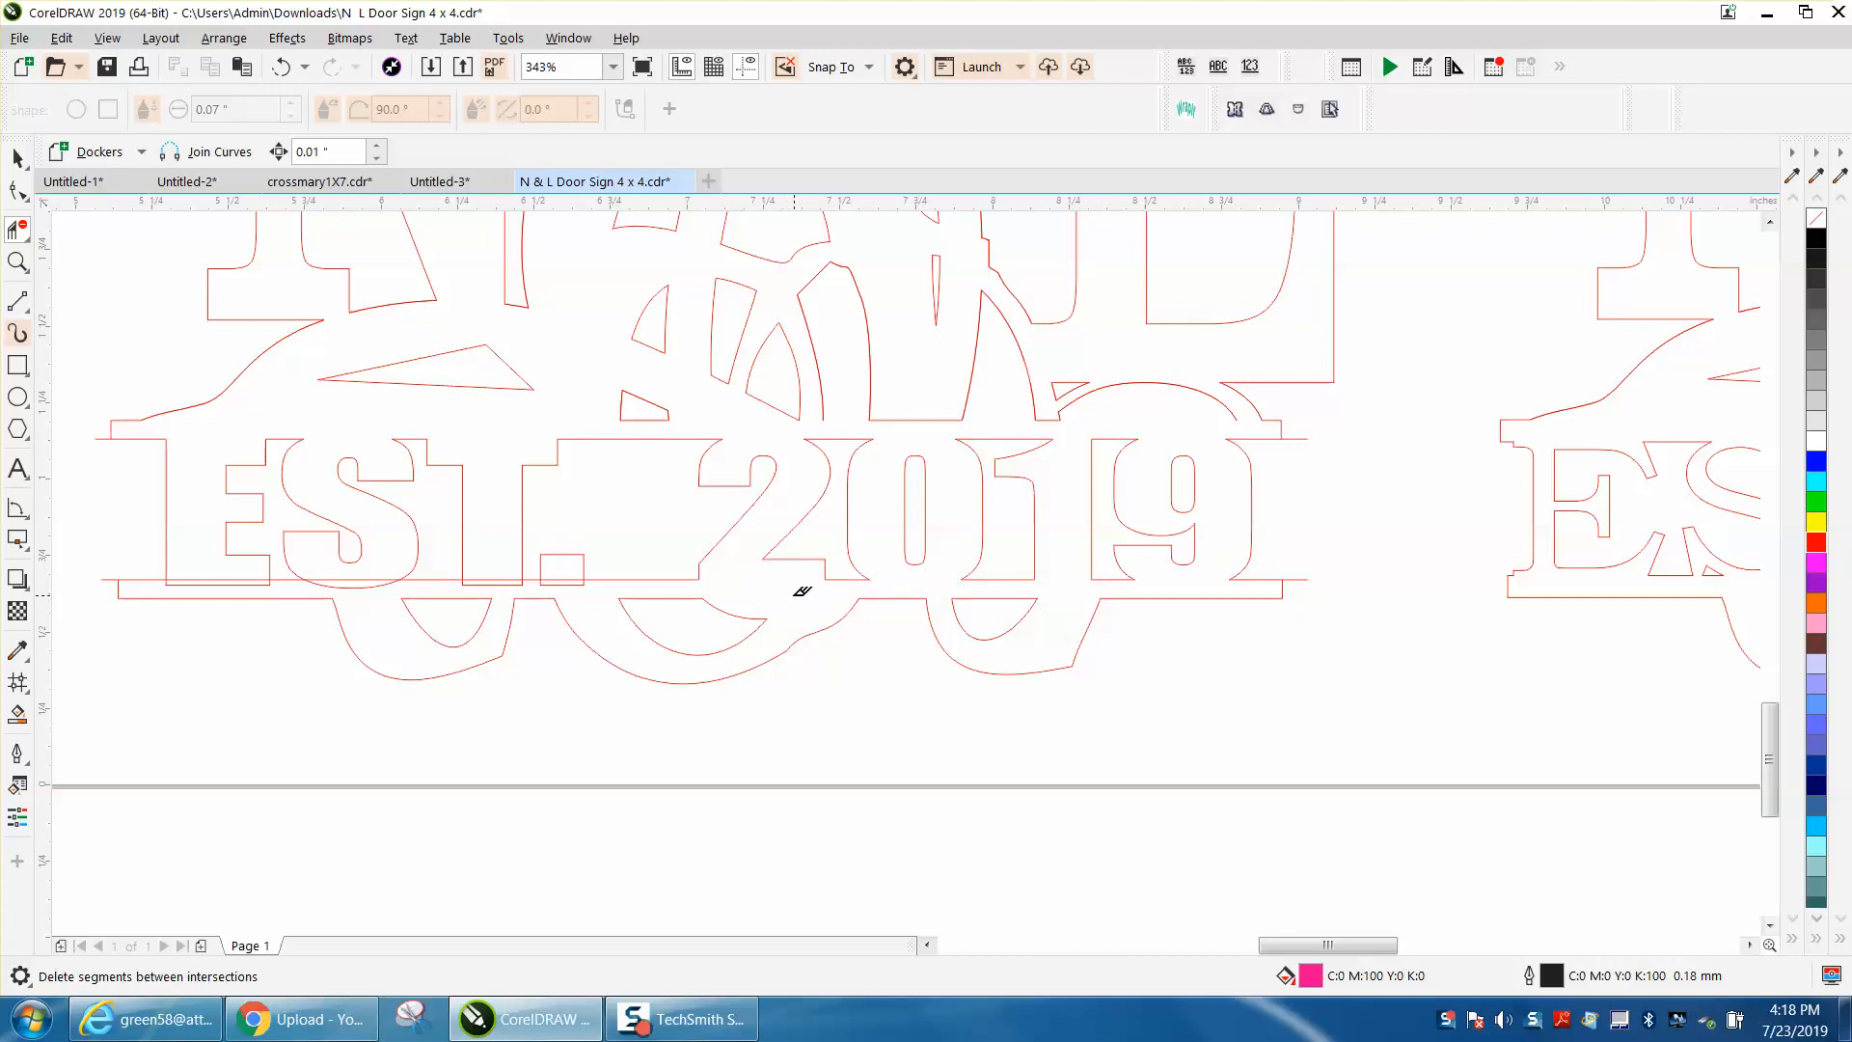
left_click(504, 583)
left_click(386, 584)
left_click(253, 582)
Step: Draw a circle about 0.18 in across below the middle sign, with no fill and a red outline
left_click(17, 397)
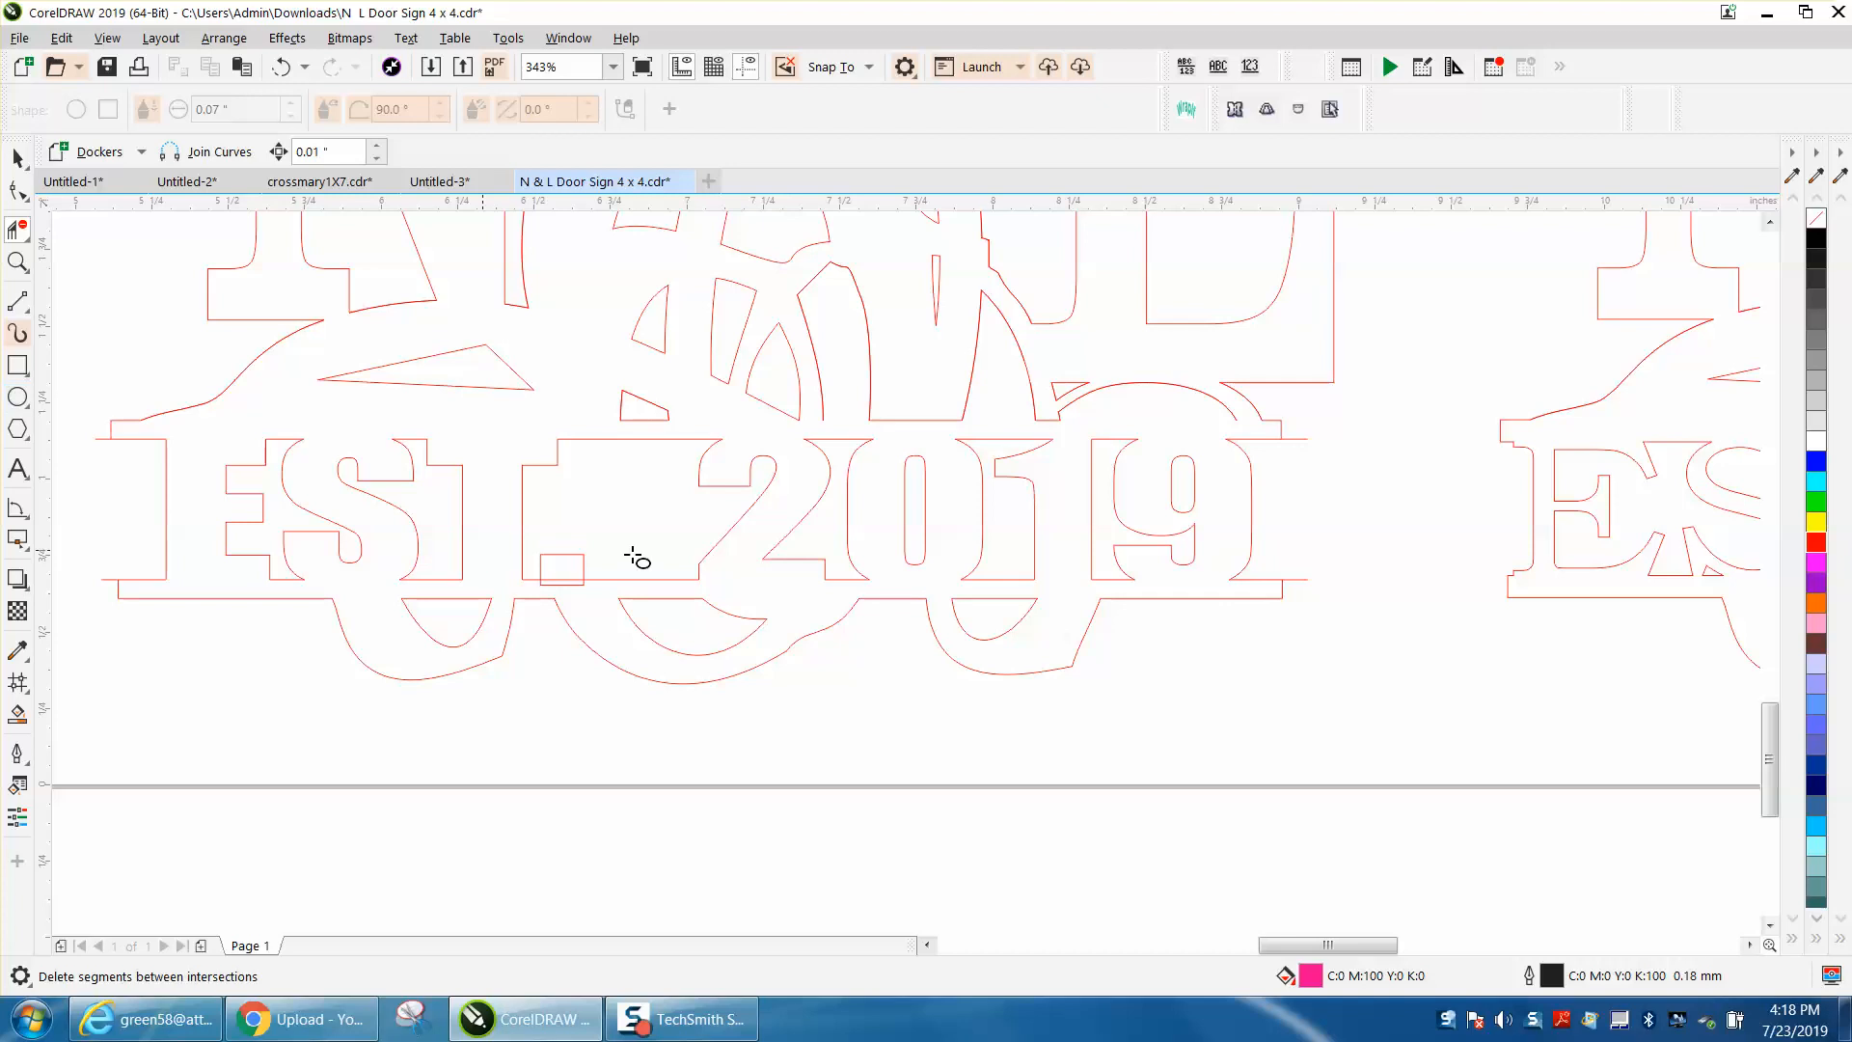
left_click_drag(589, 723, 548, 768)
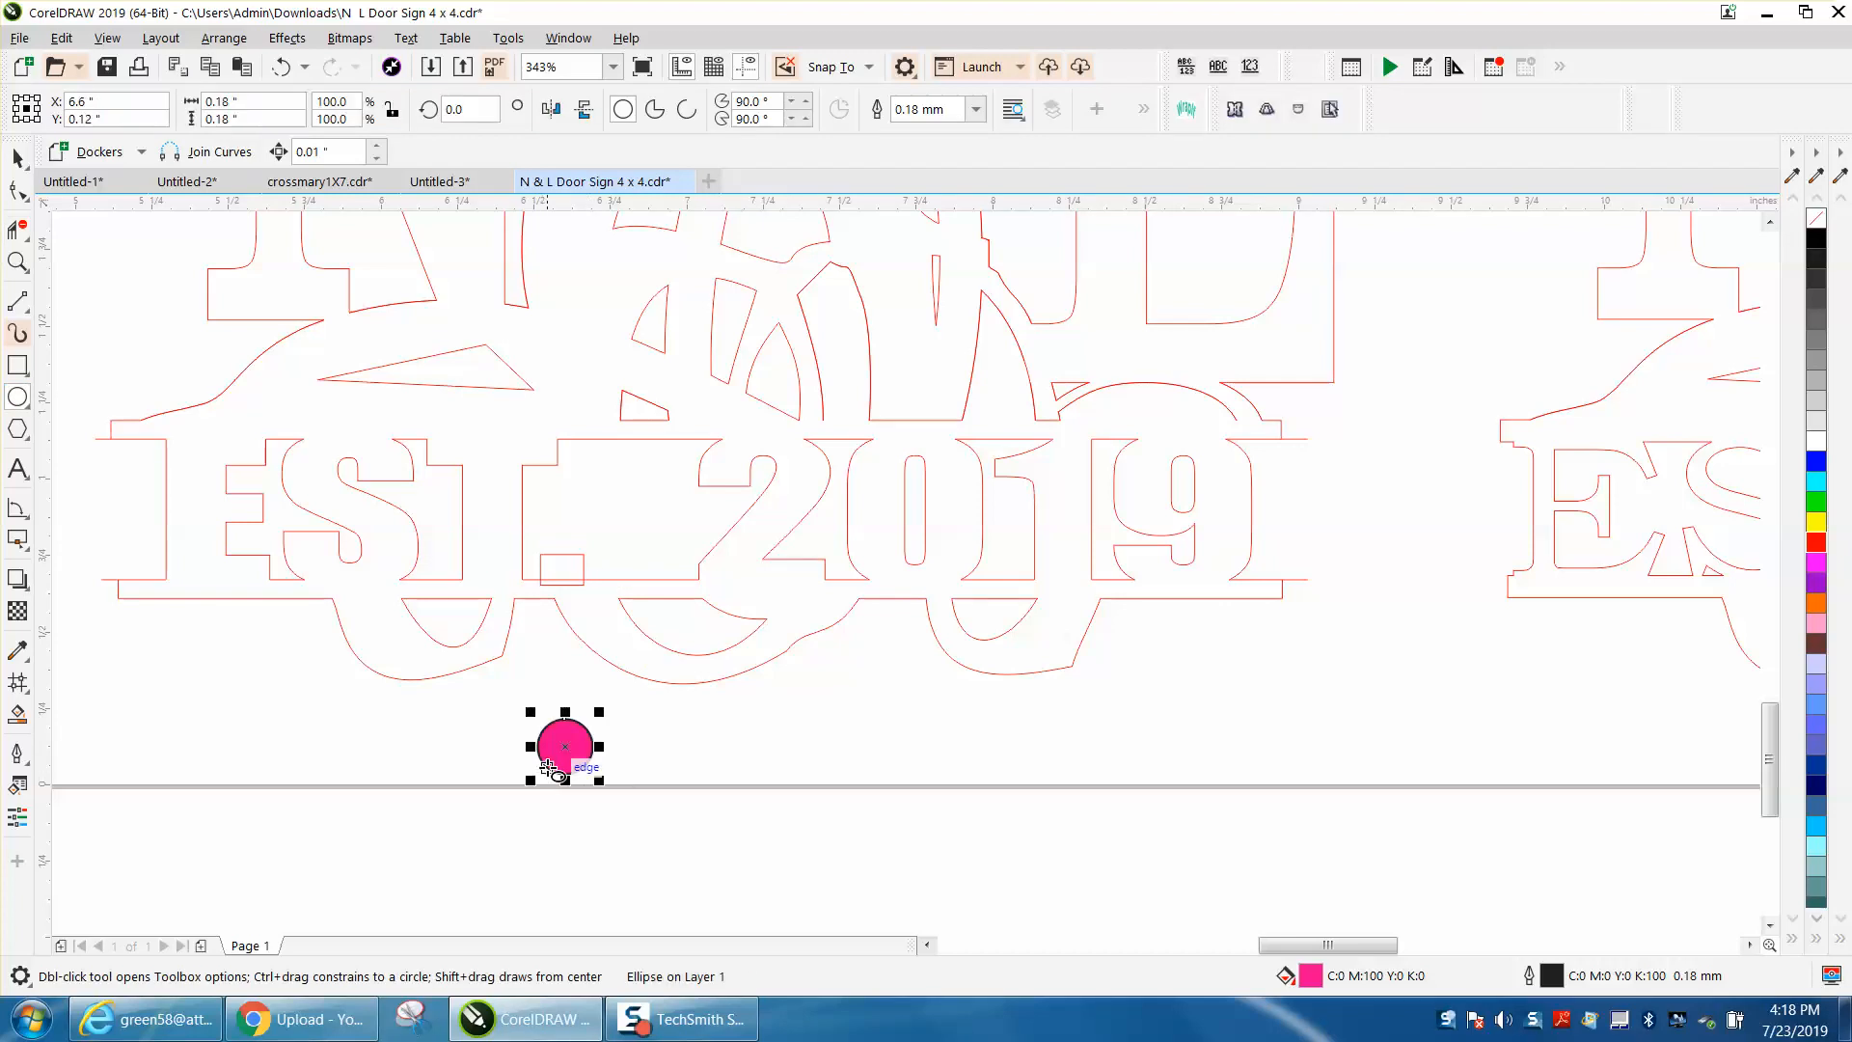
left_click(1815, 224)
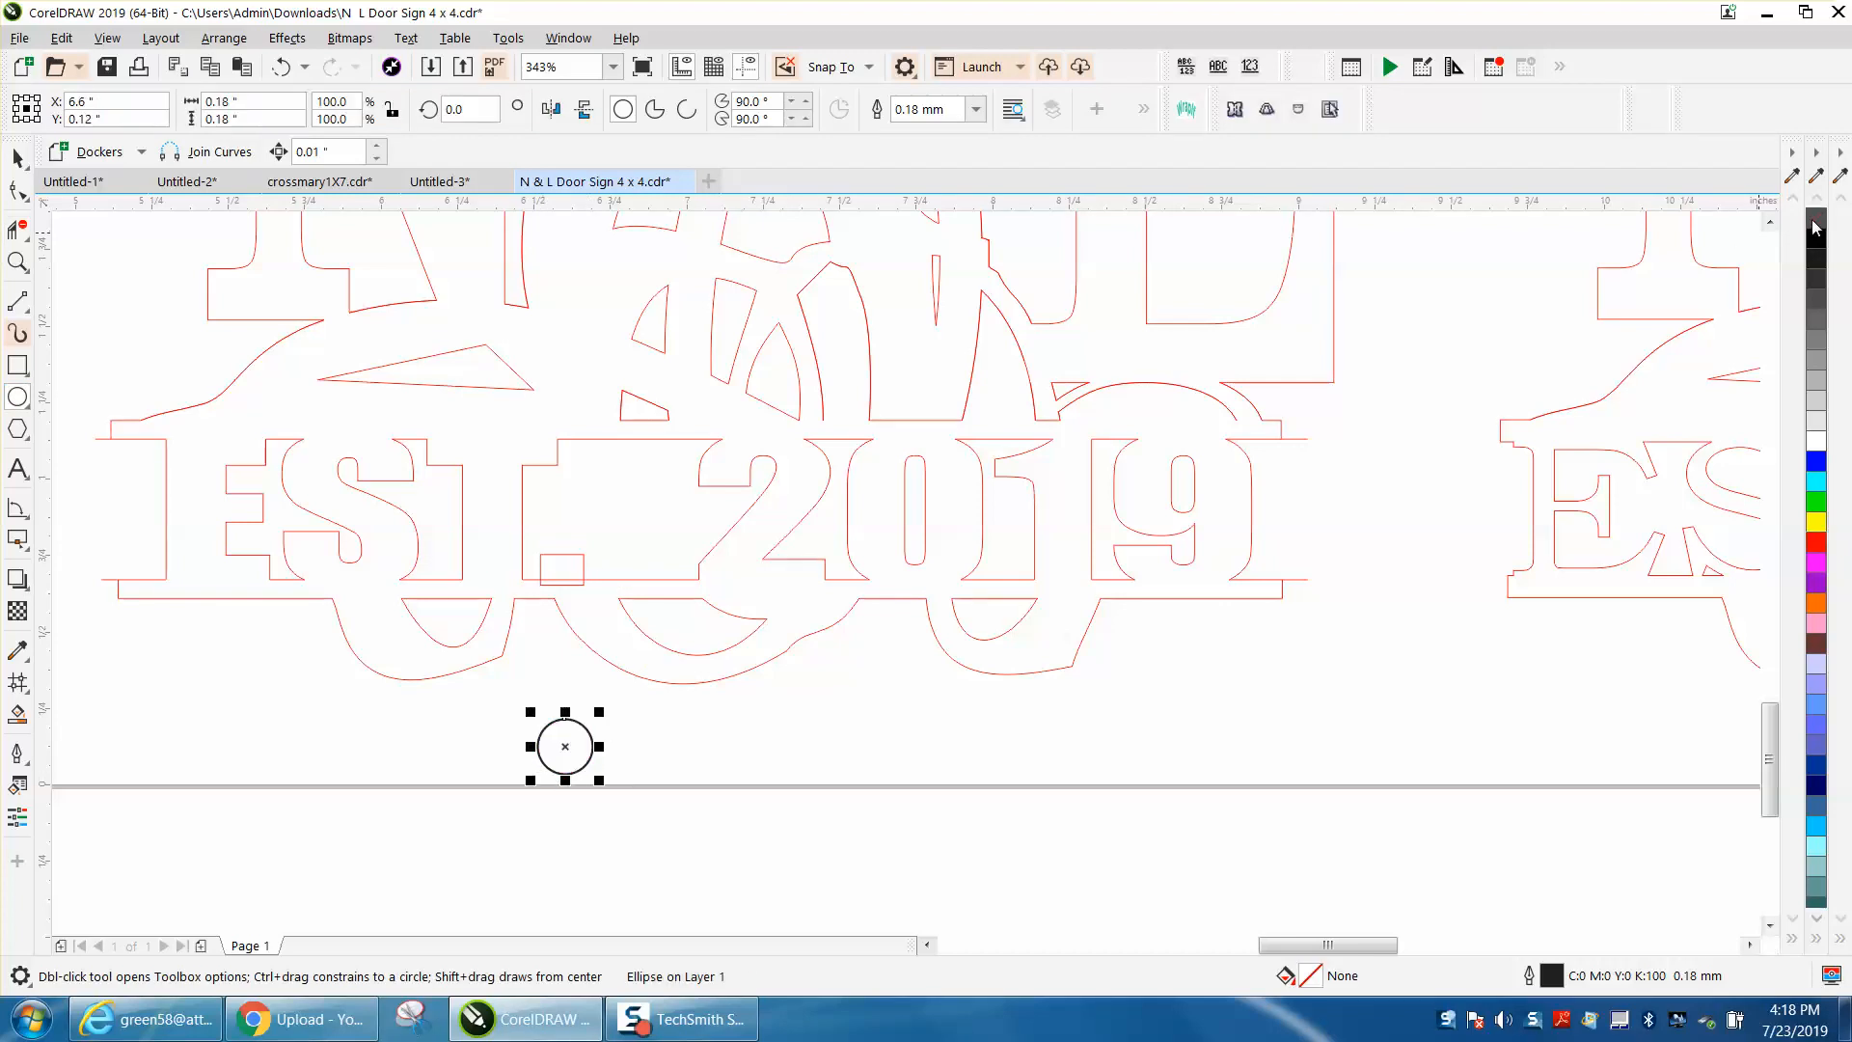
right_click(1819, 548)
Step: Set the circle's outline width to Hairline
double_click(1551, 977)
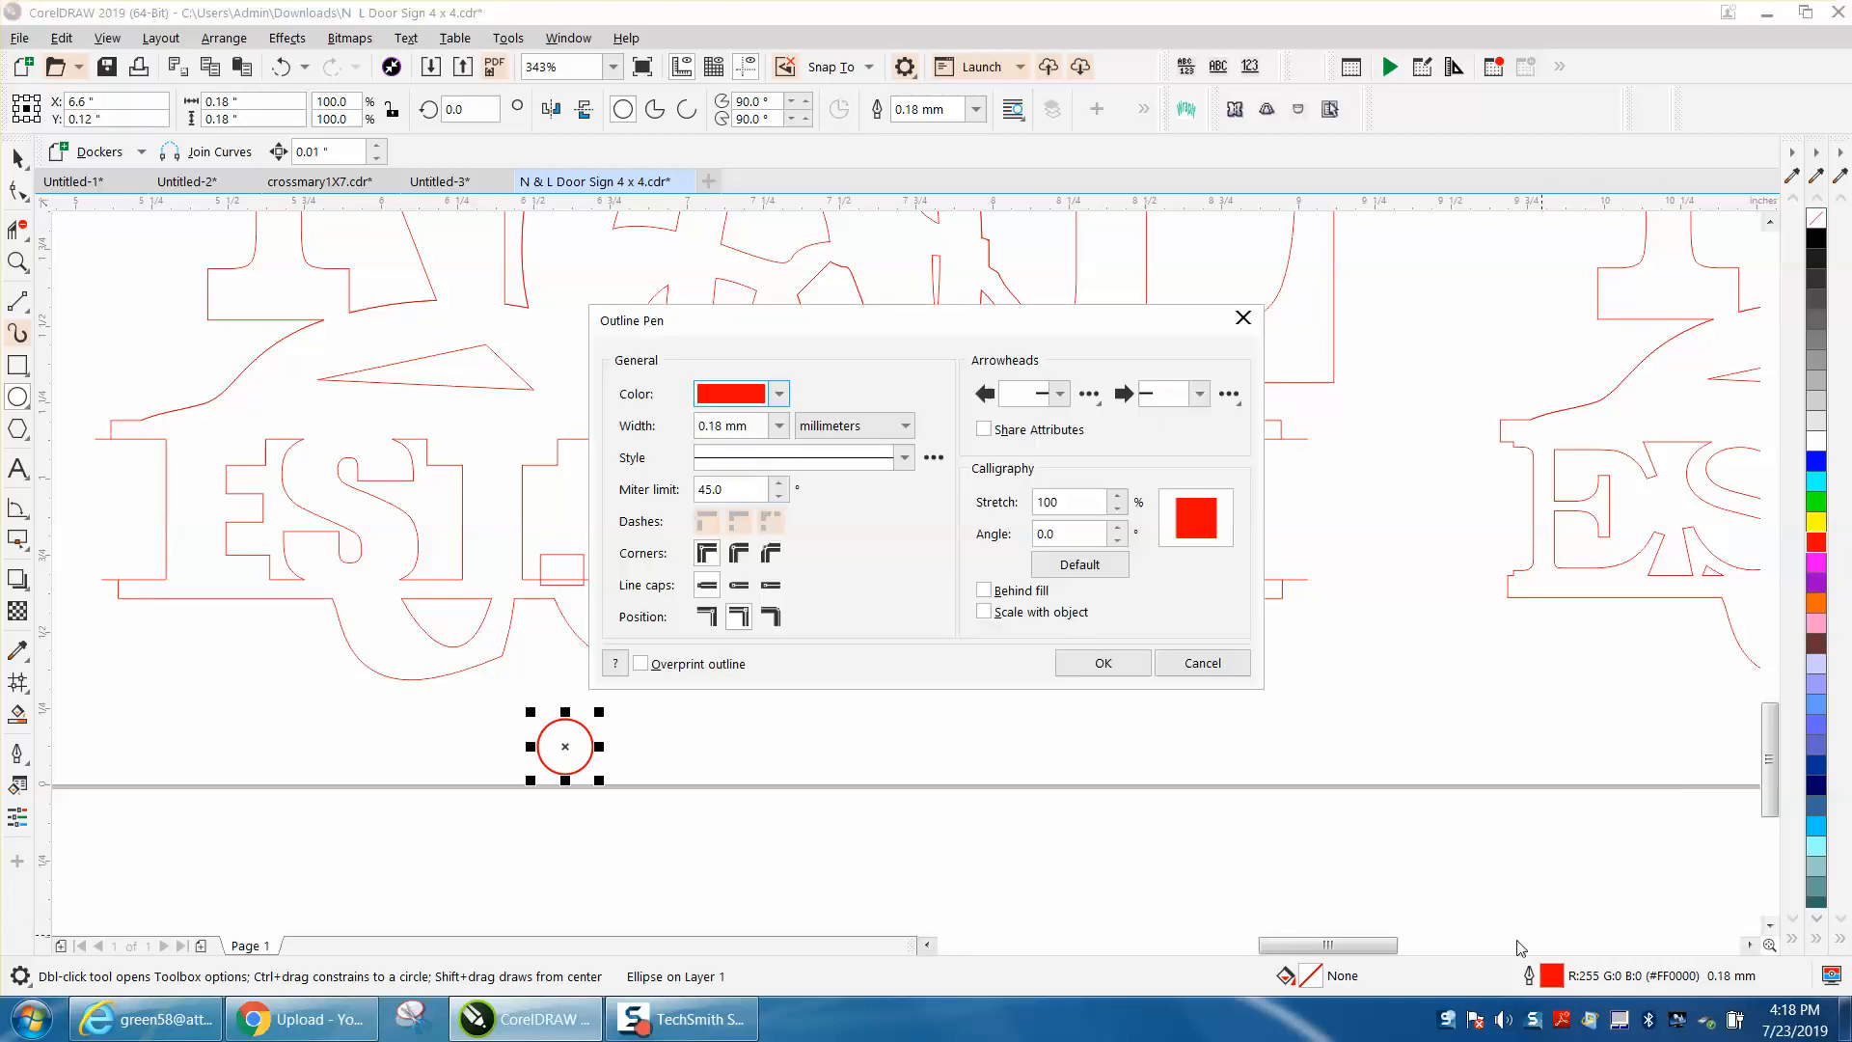
left_click(754, 429)
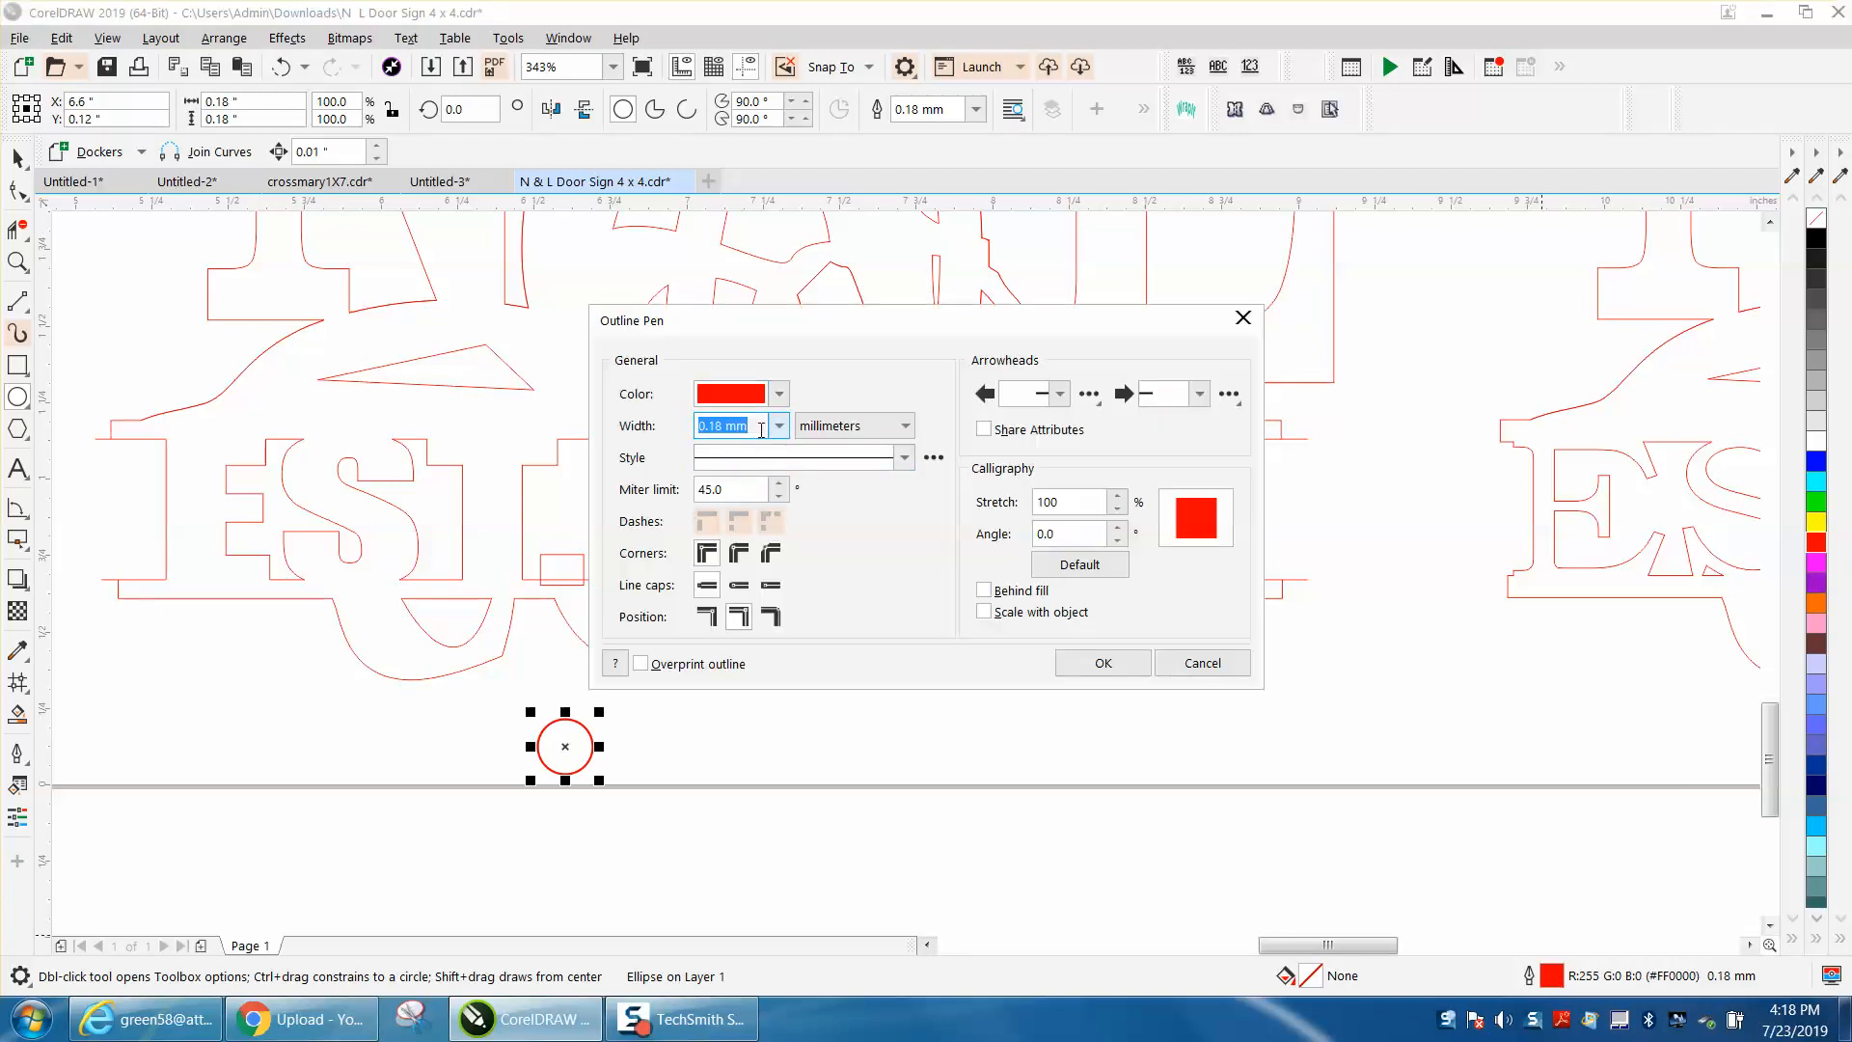
left_click(779, 425)
left_click(739, 471)
left_click(1103, 662)
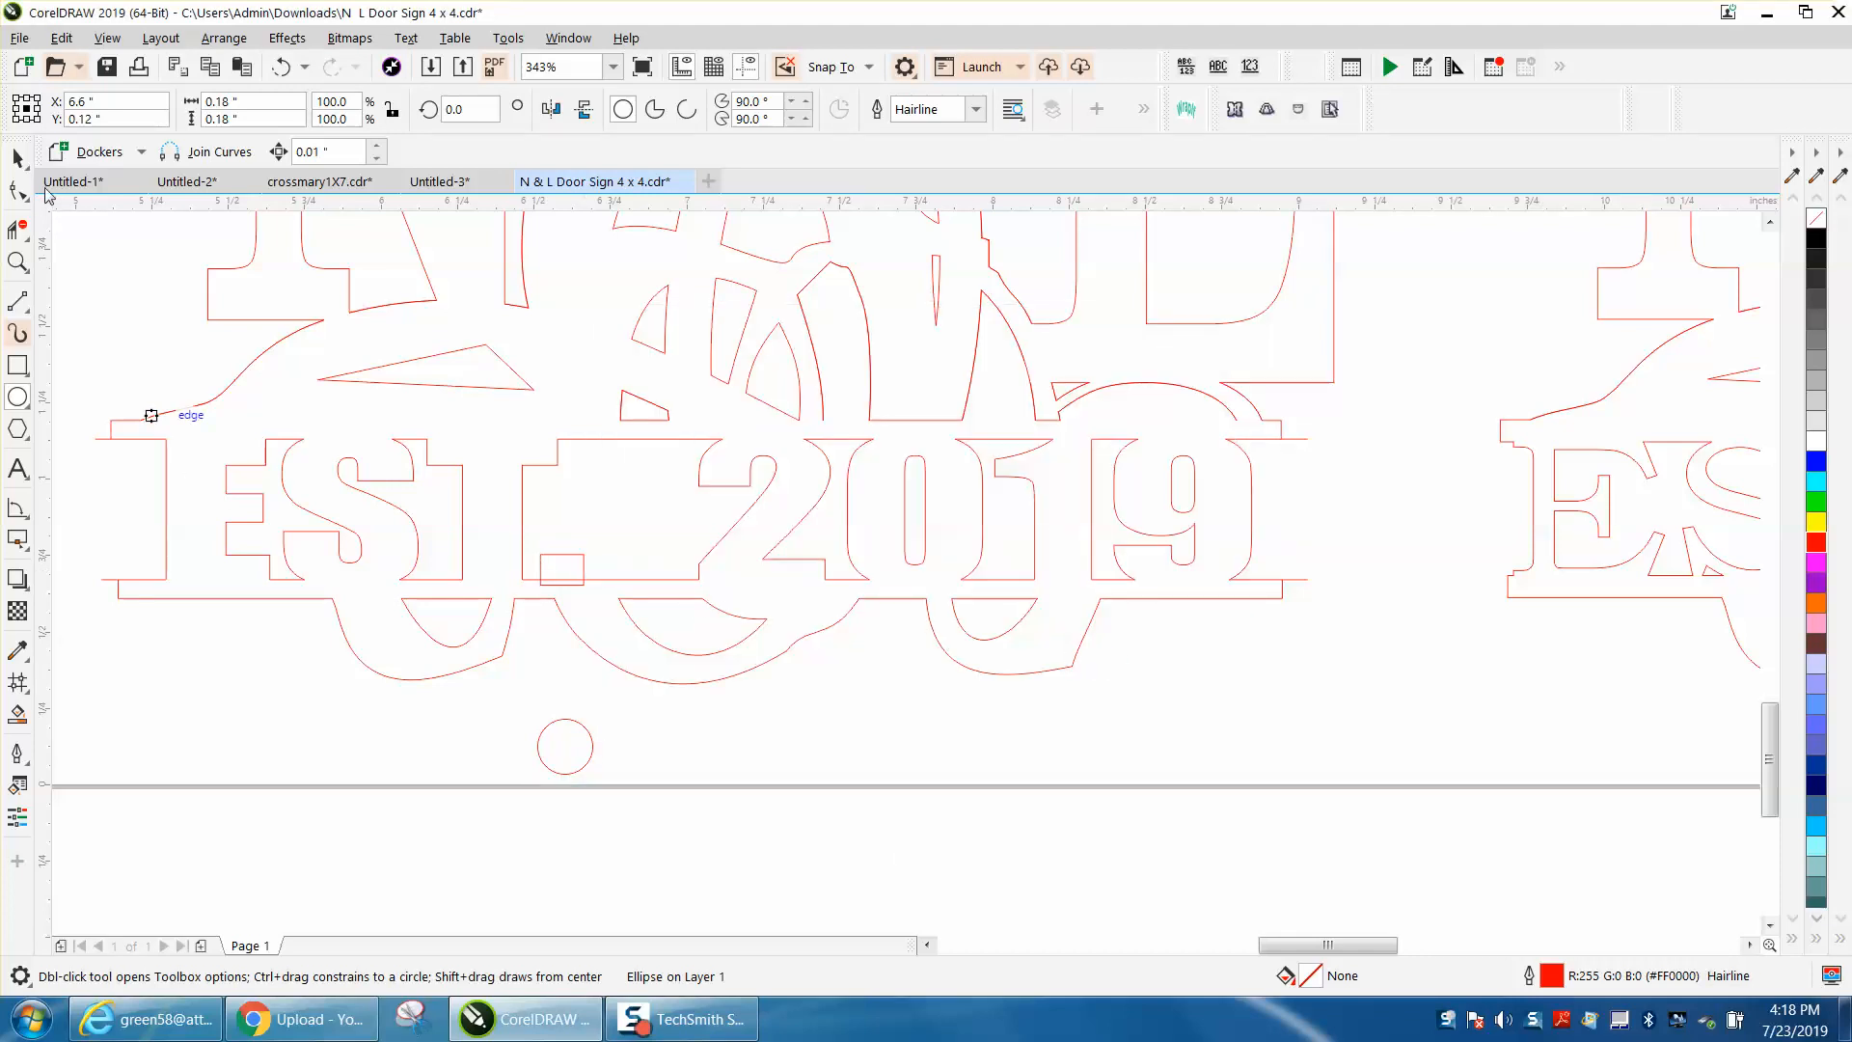
Step: Delete the square period outline after the T in the middle sign
left_click(18, 157)
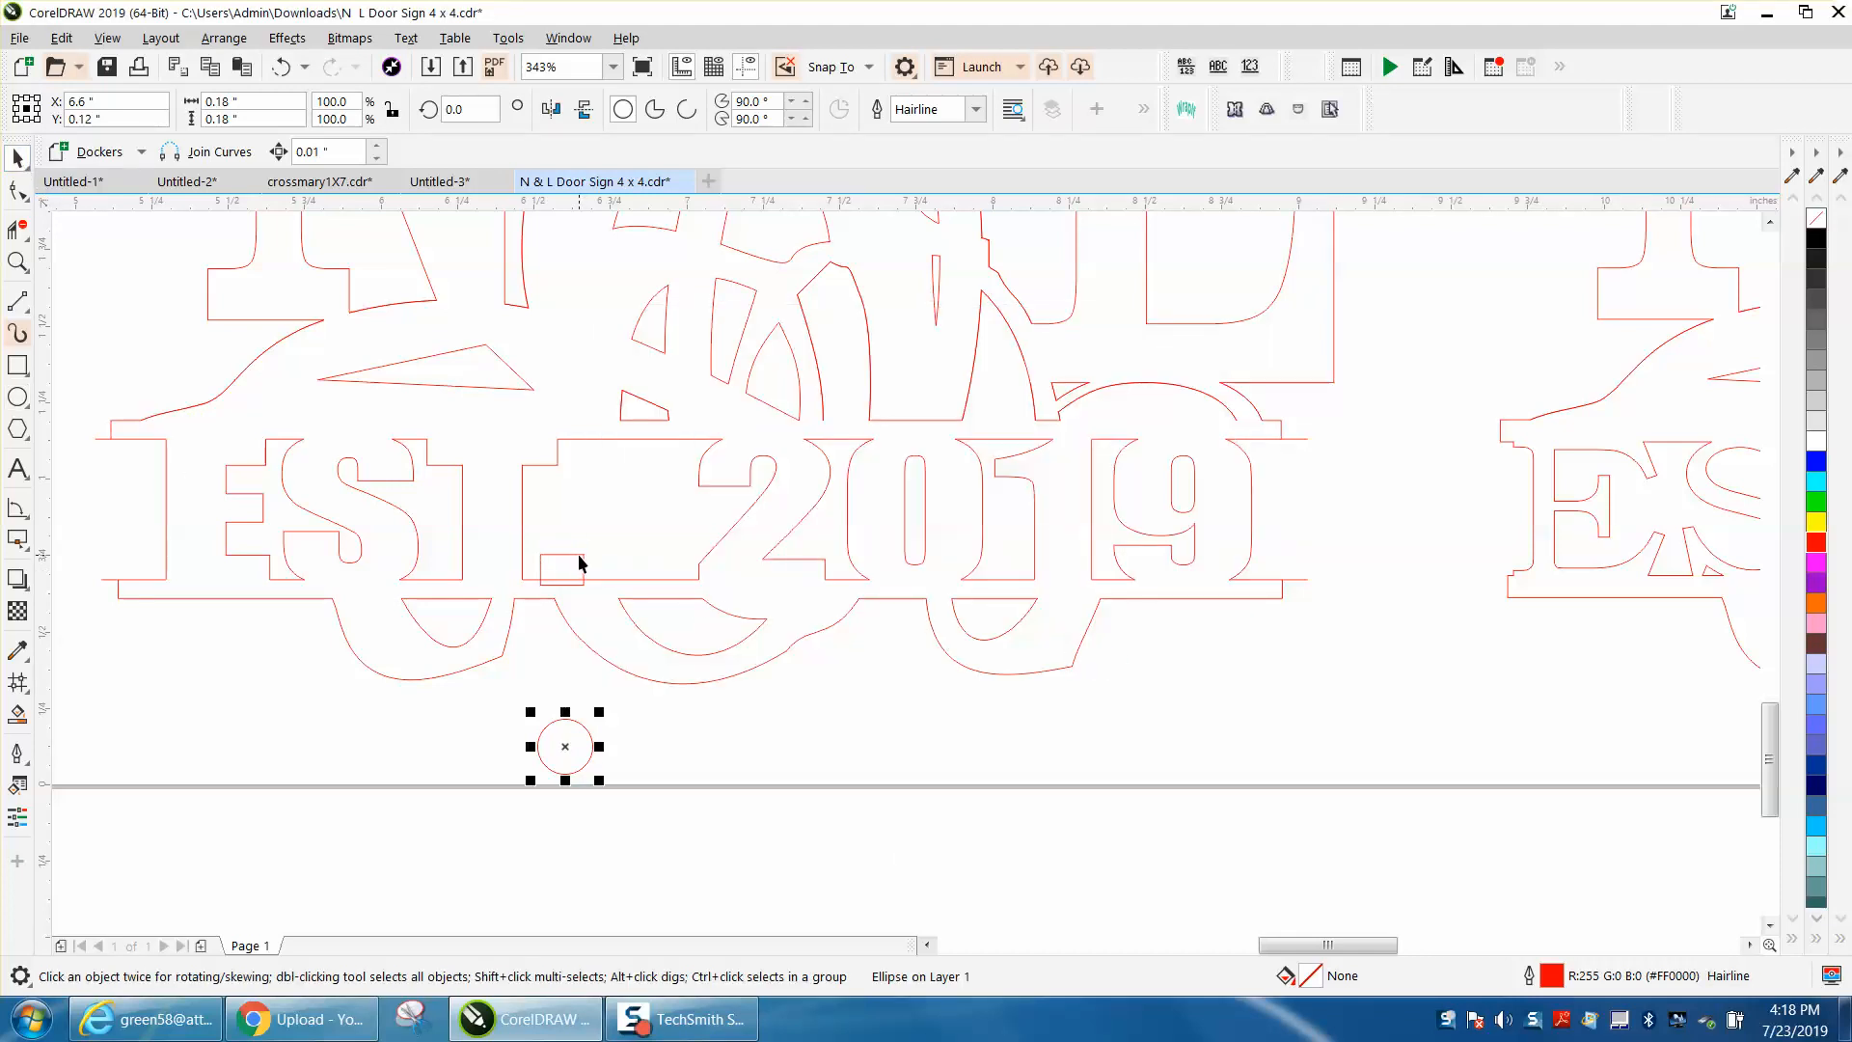
left_click(581, 556)
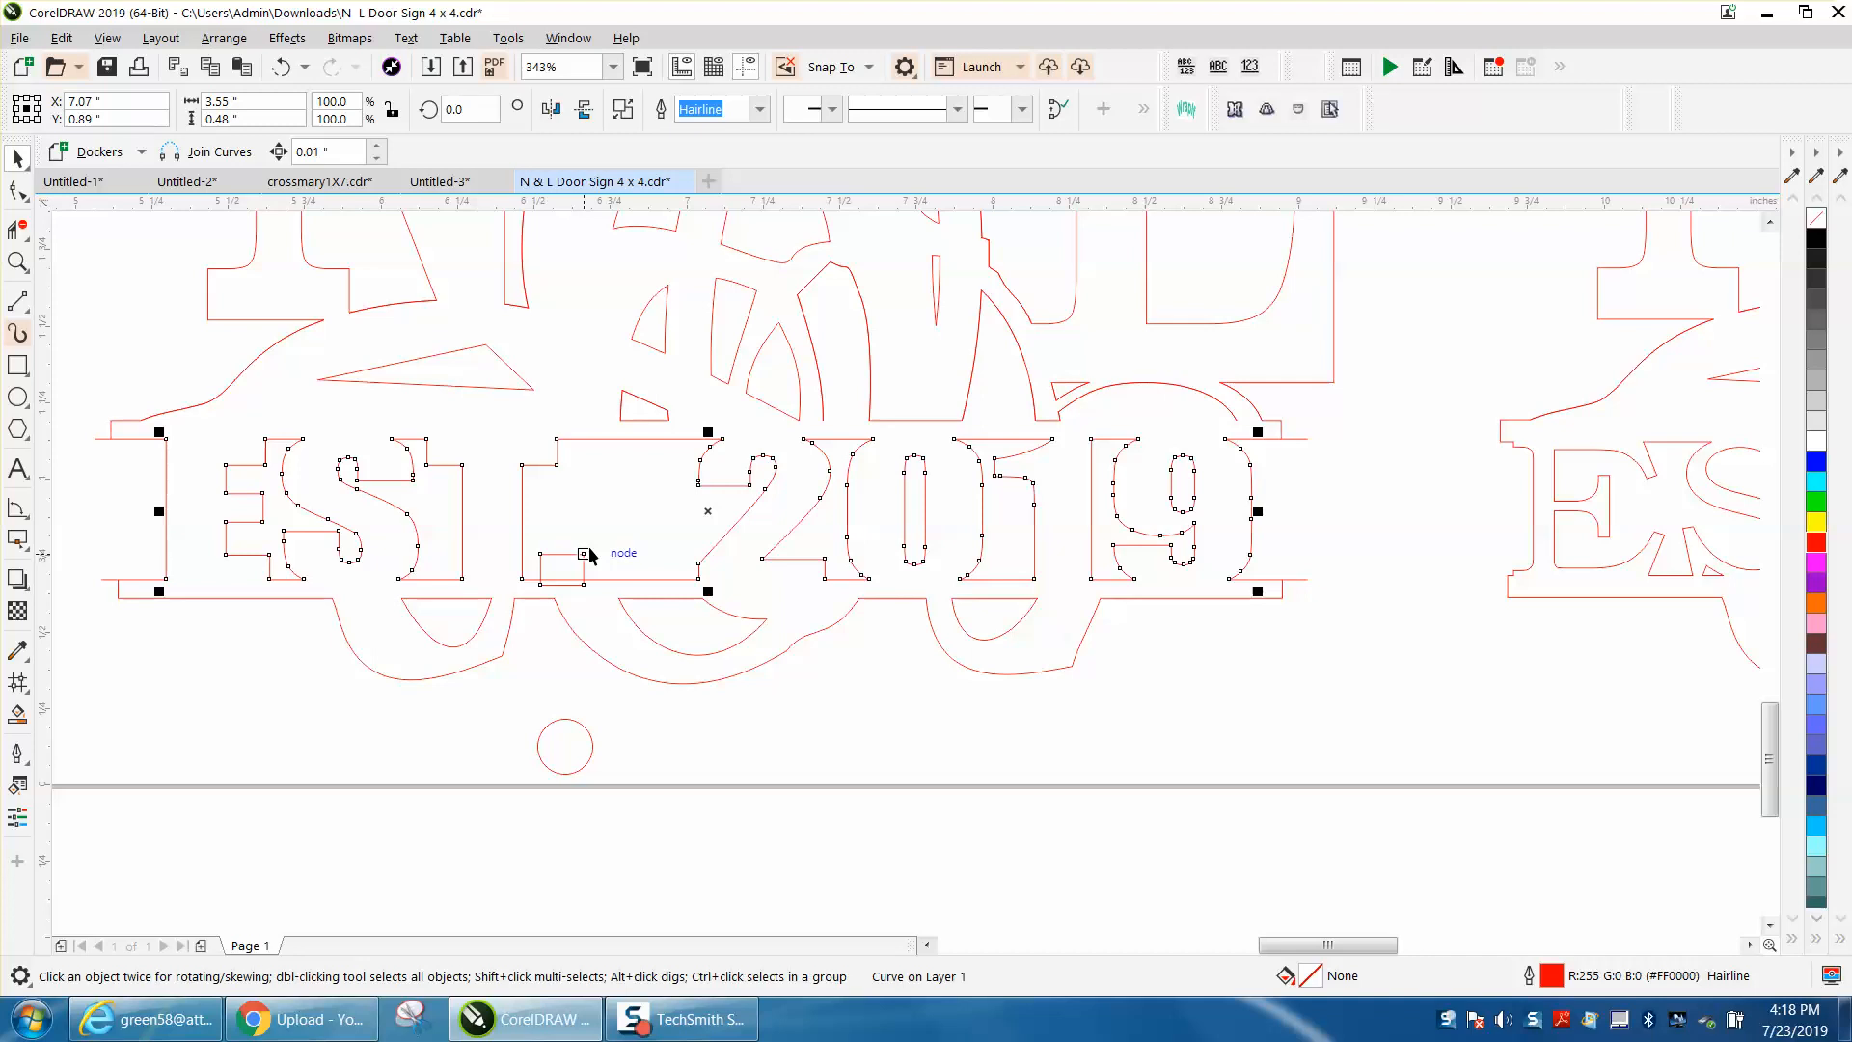
left_click(566, 661)
left_click(574, 556)
key("Delete")
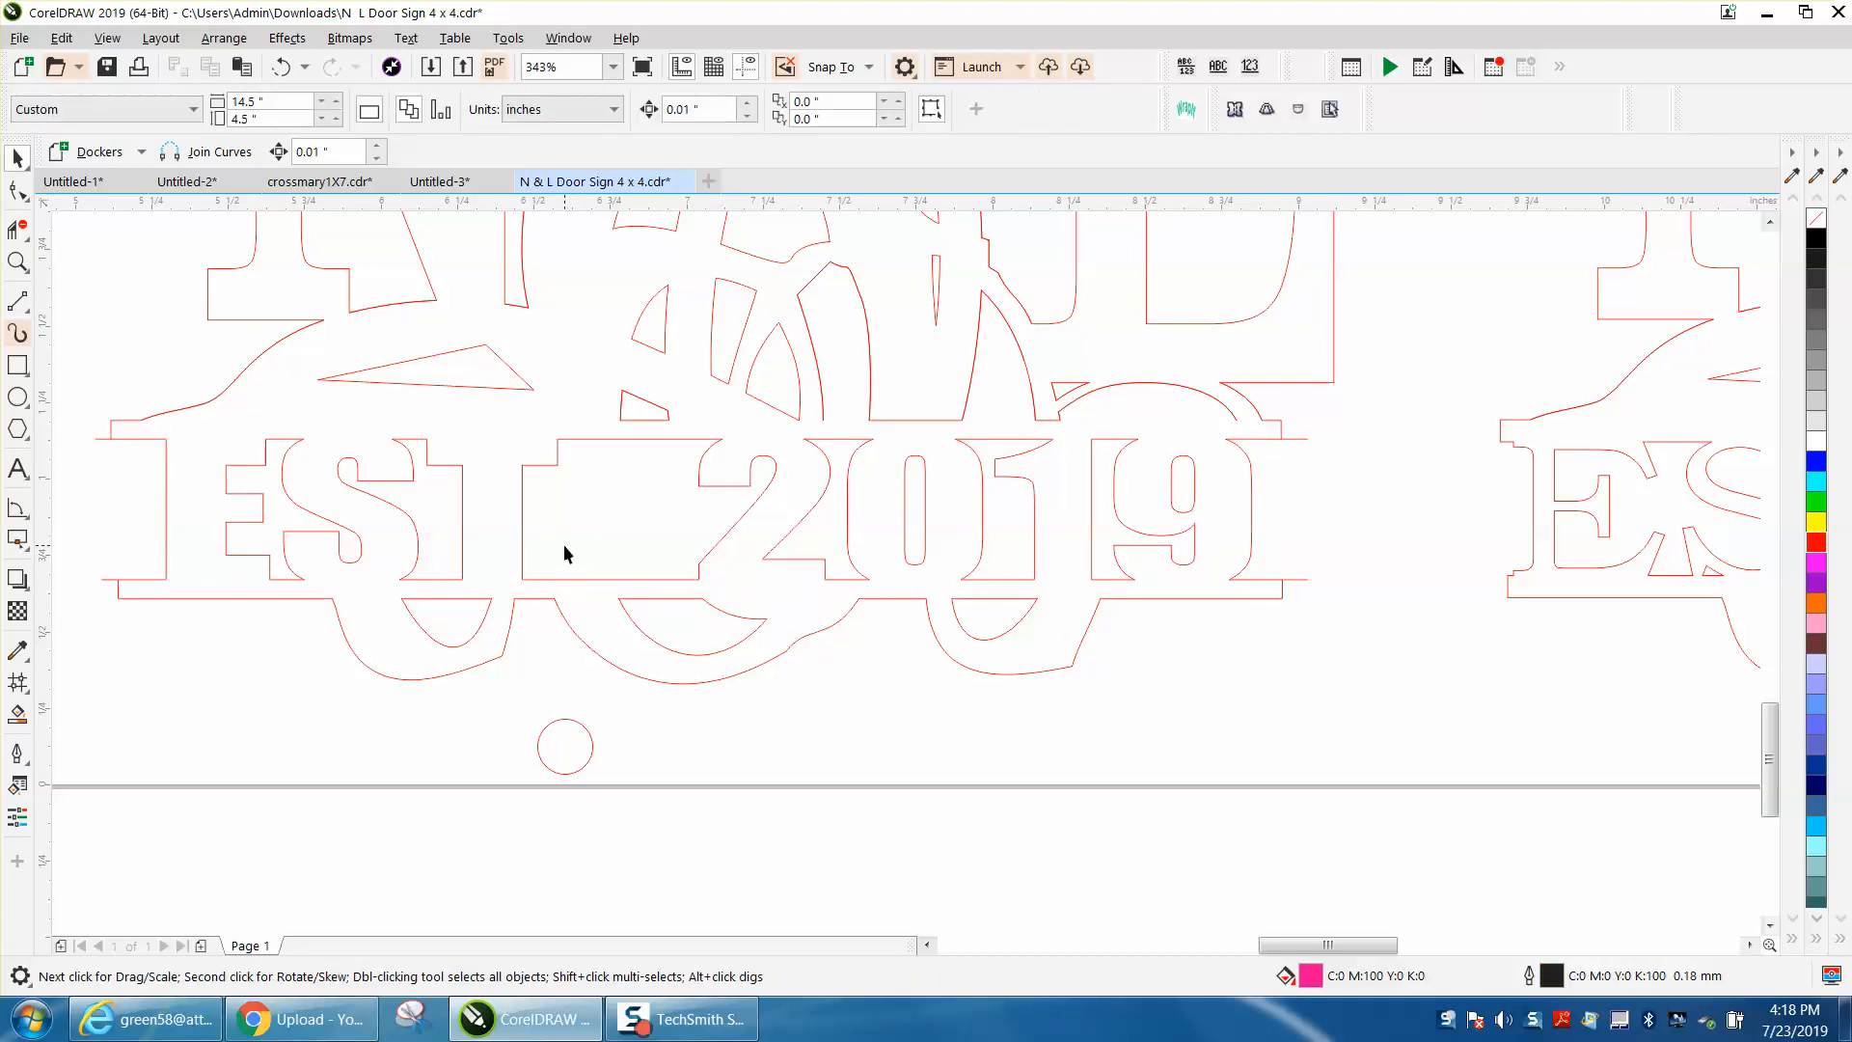
Step: Fit the circle, scaled to about 0.15 in, onto the lower line as the period and trim the part below the line
left_click_drag(572, 726, 608, 540)
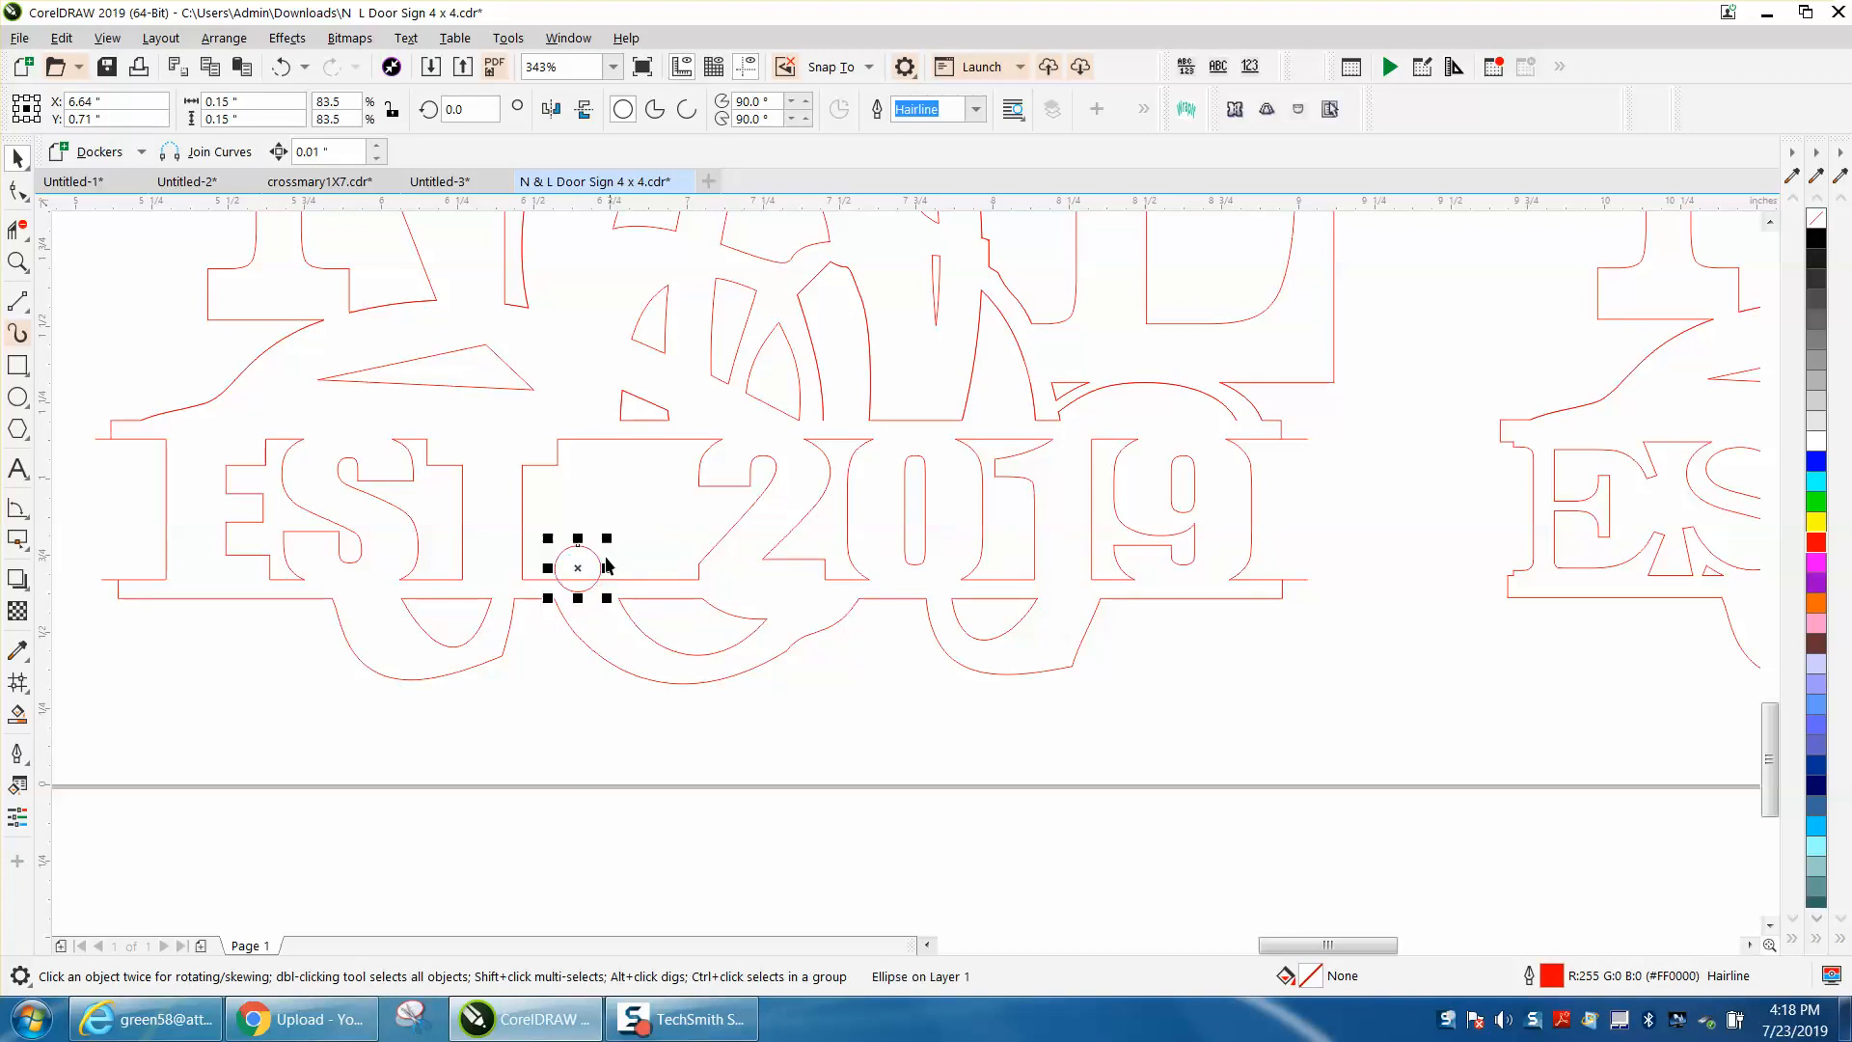
left_click(18, 229)
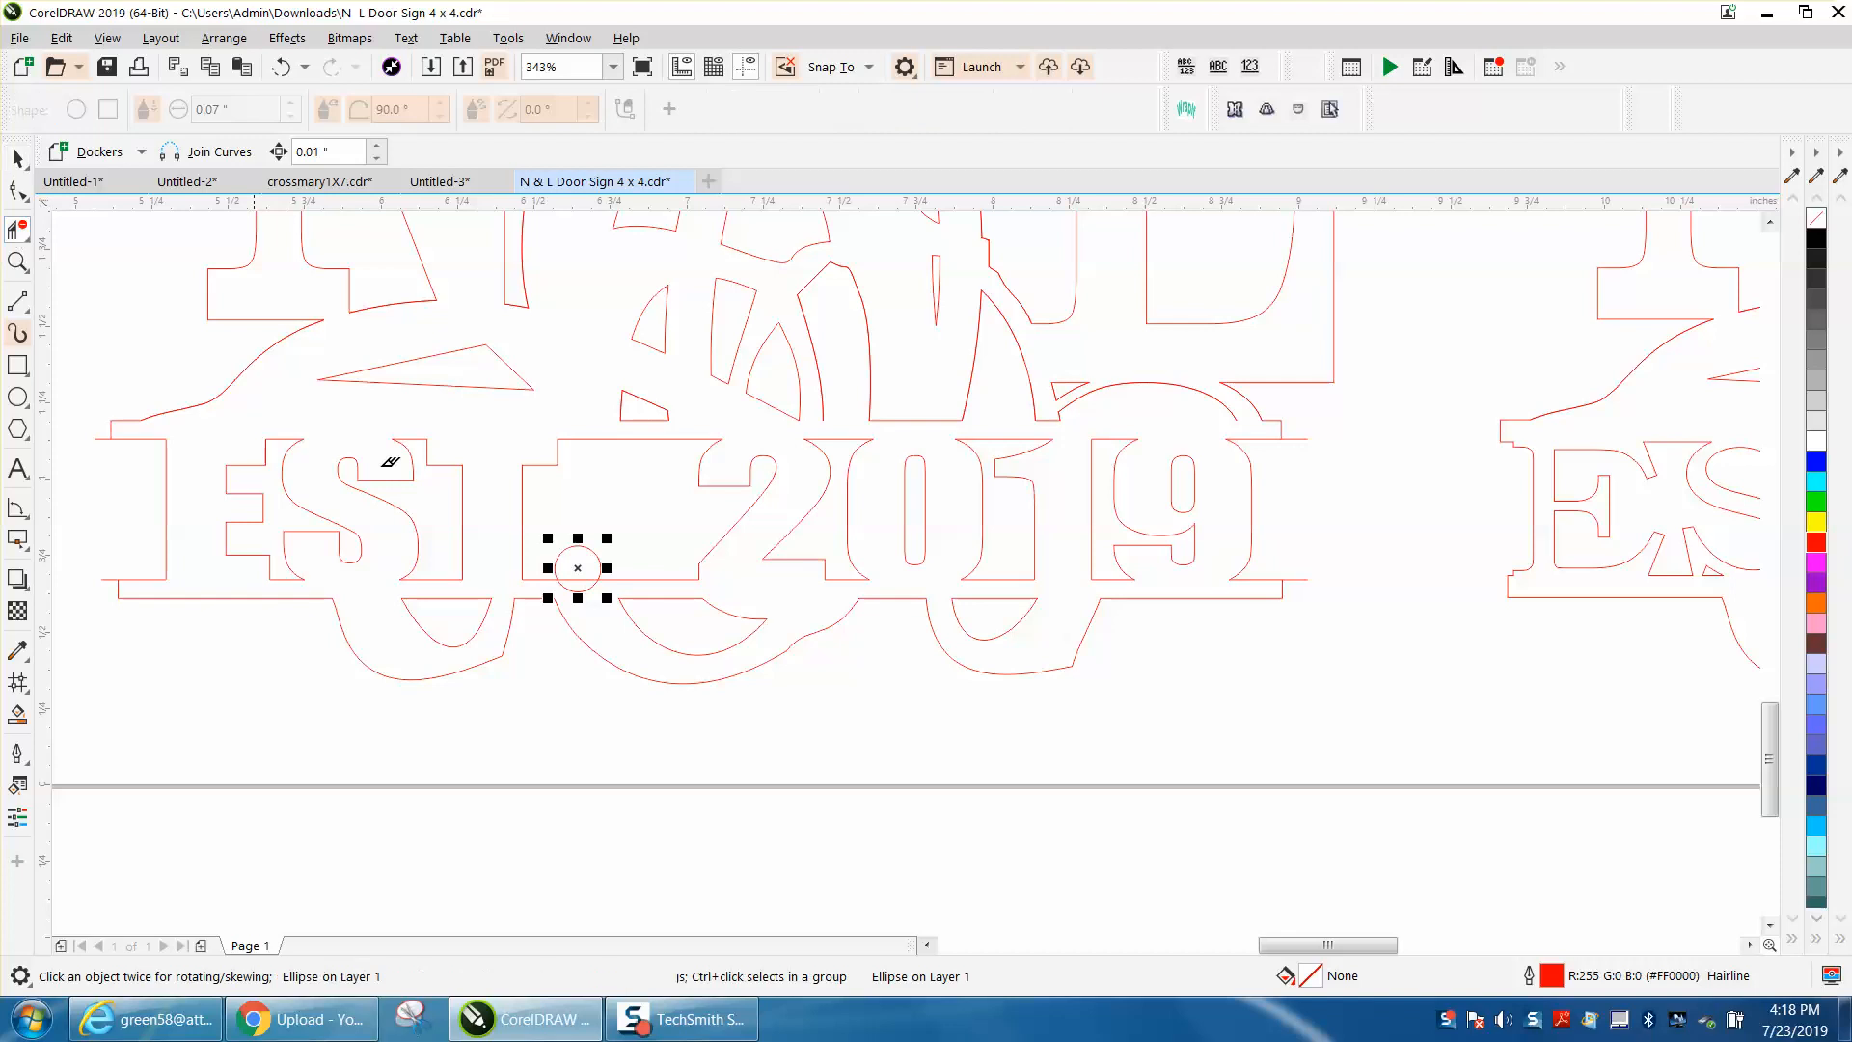
left_click(583, 589)
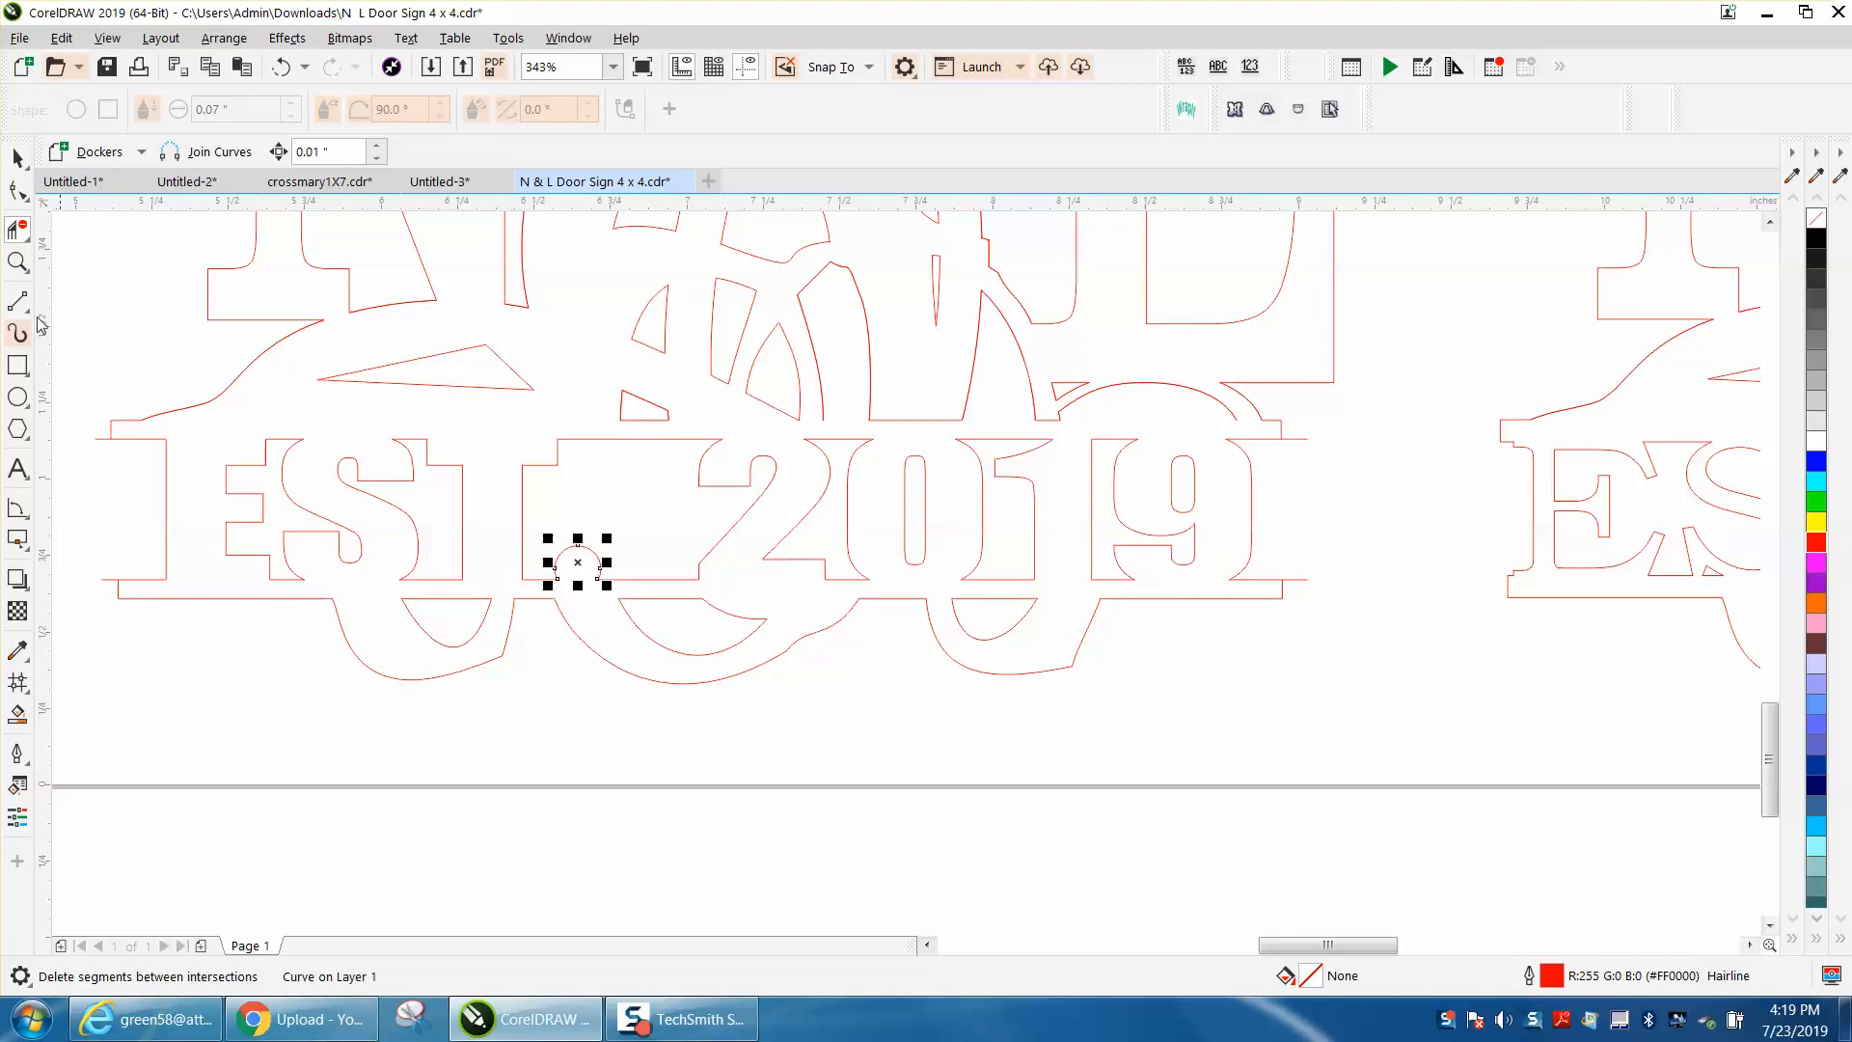
left_click(17, 157)
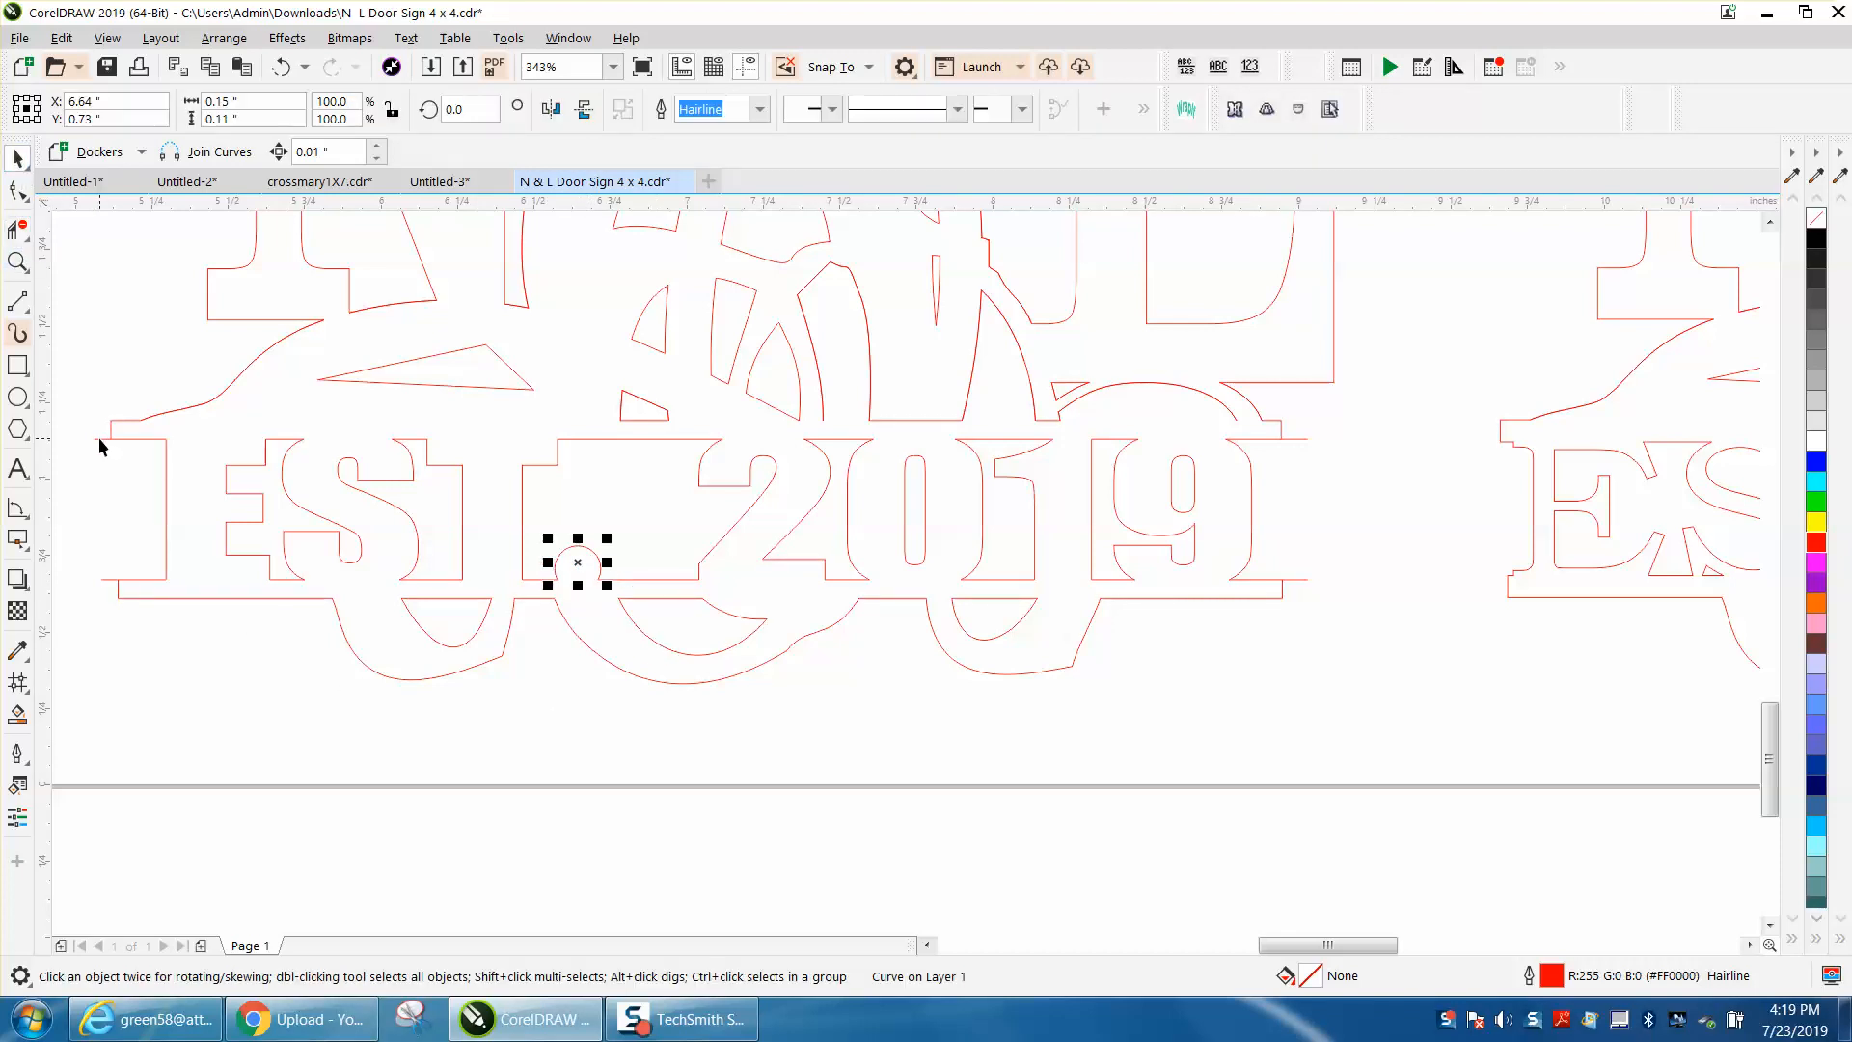
left_click(99, 439)
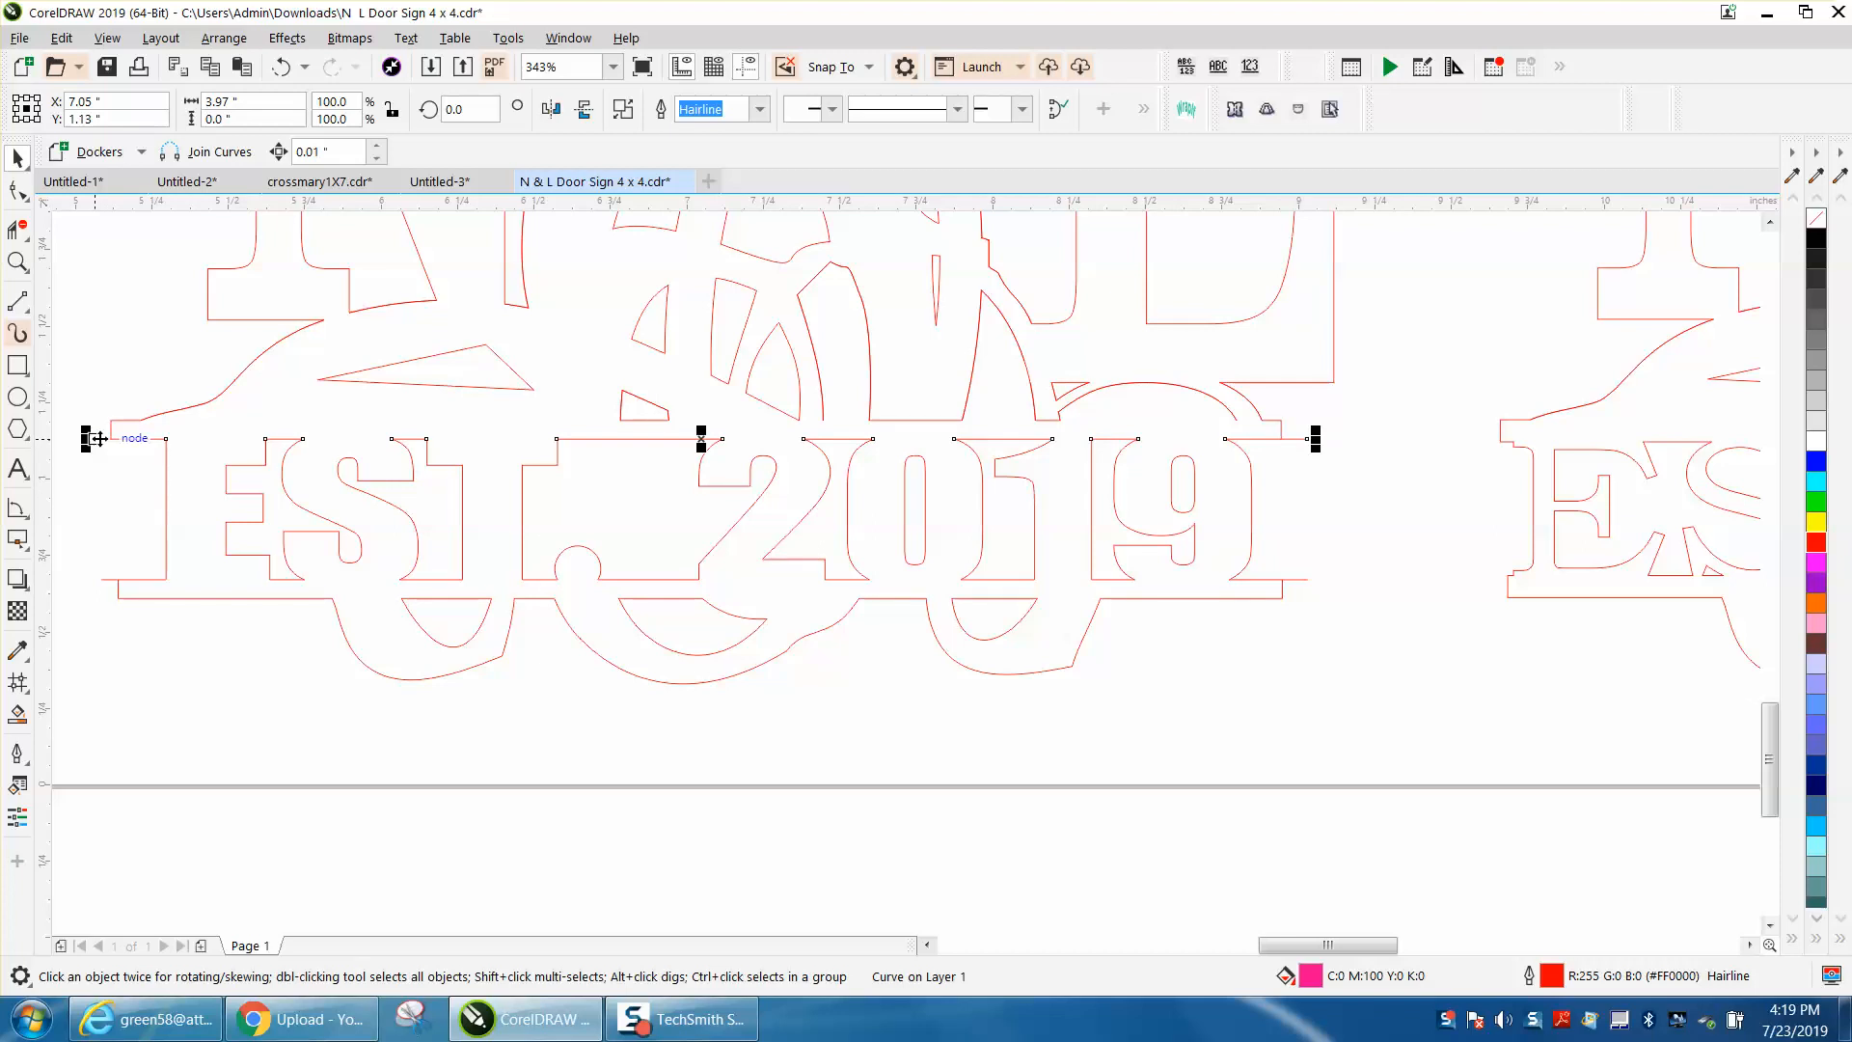
key("Delete")
left_click(281, 68)
Step: Close the gaps in the upper bar's top edge above 2019 with straight horizontal line segments, including ones about 0.15 in and 0.58 in long
scroll(523, 698, "down", 3)
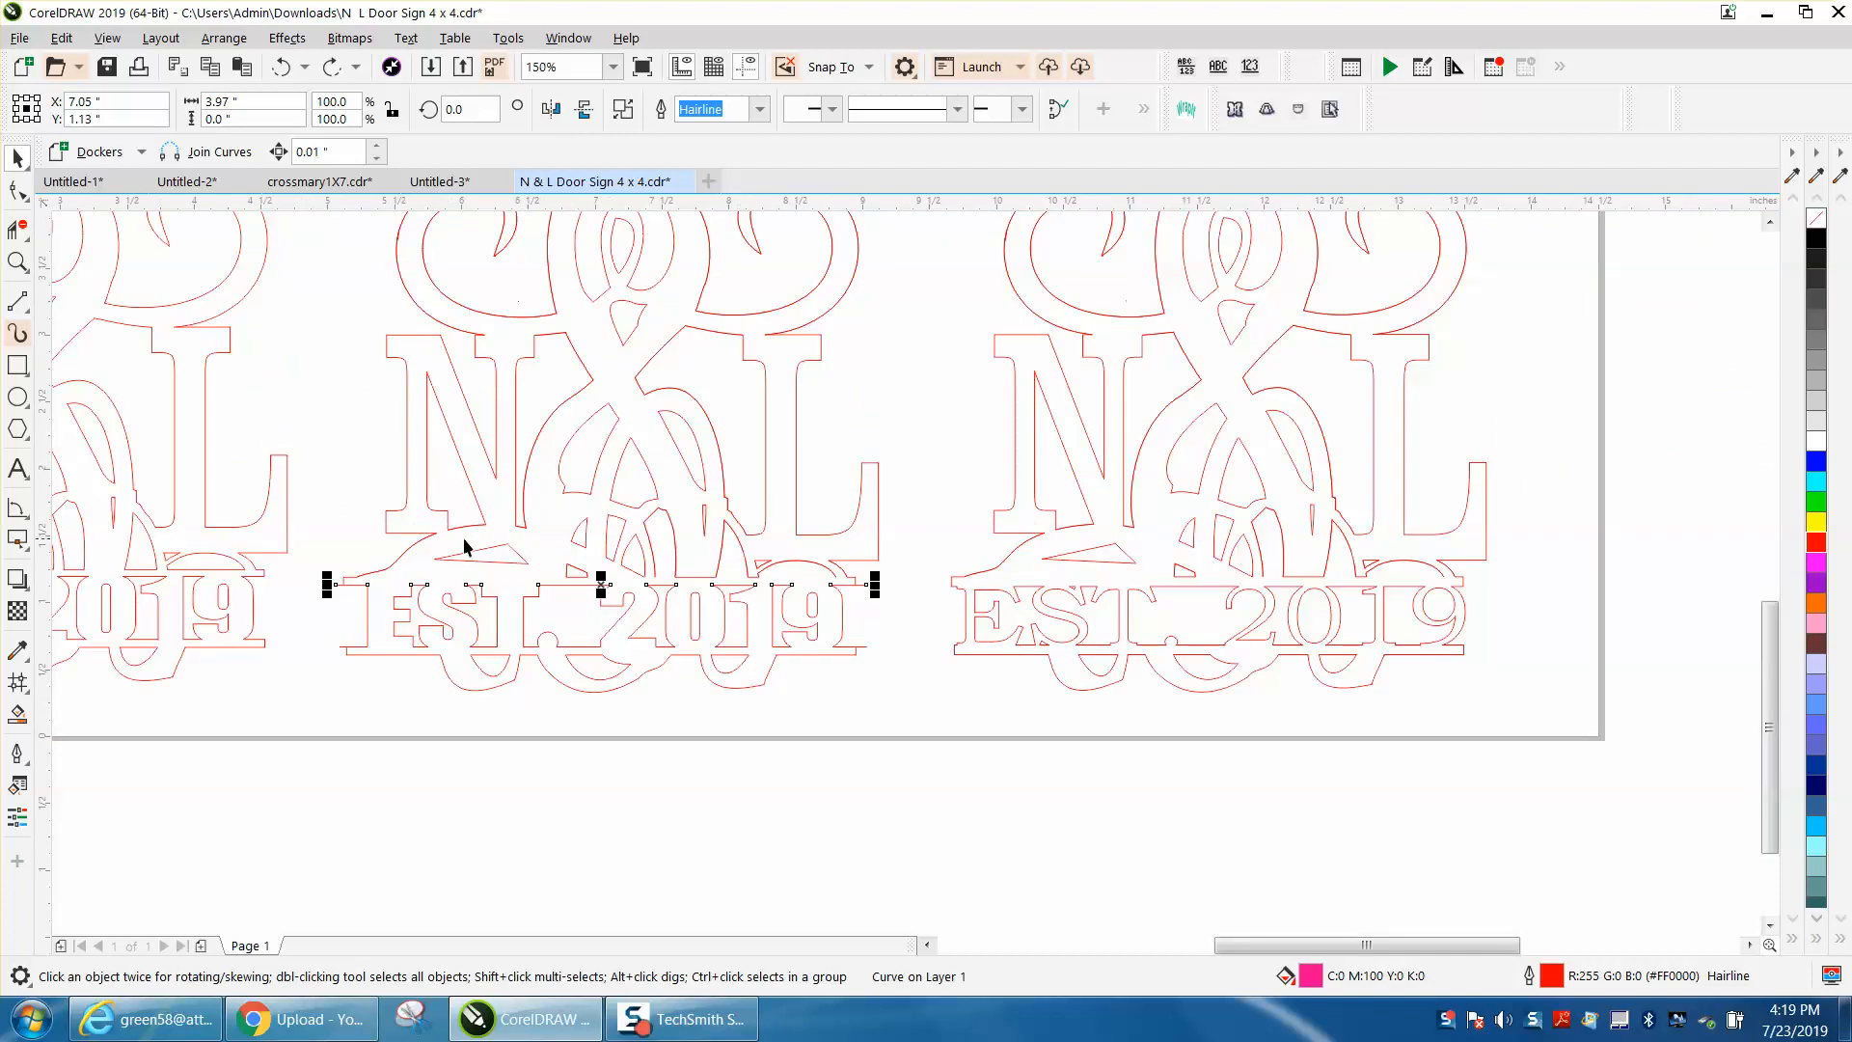
key("z")
left_click_drag(599, 551, 994, 641)
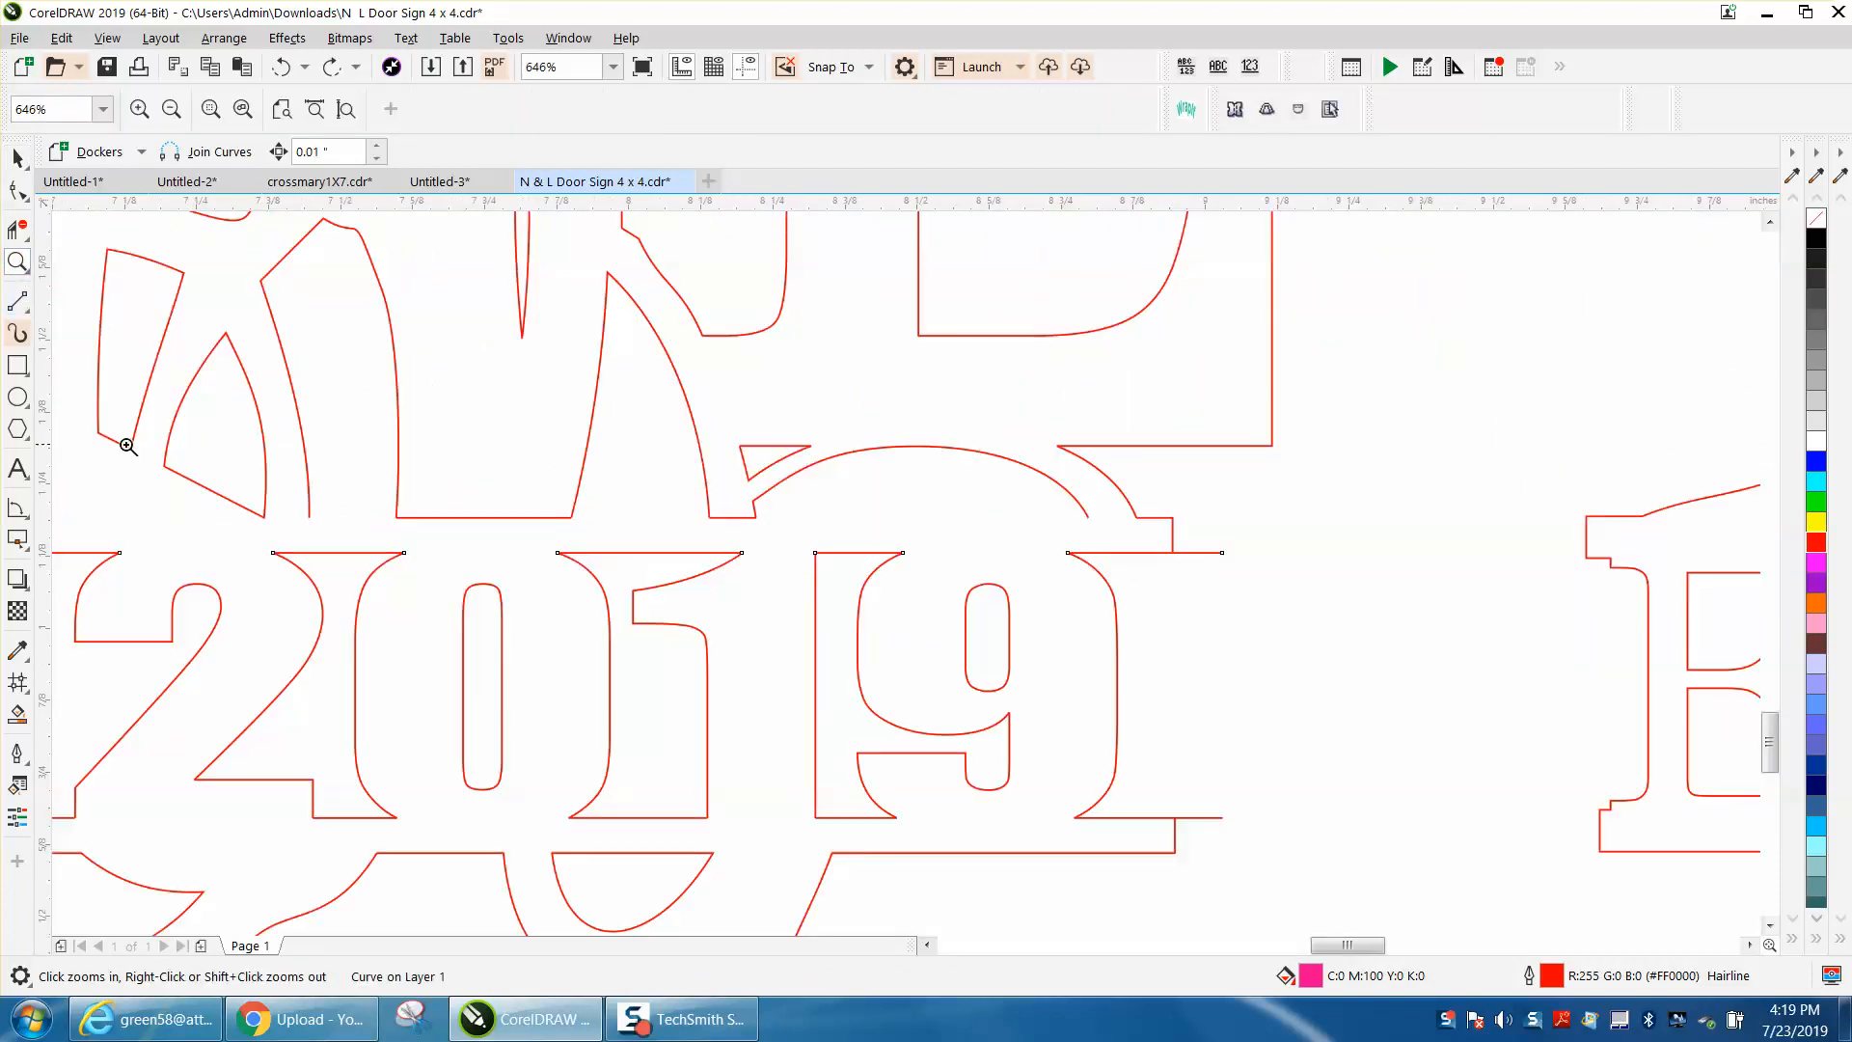
left_click(17, 301)
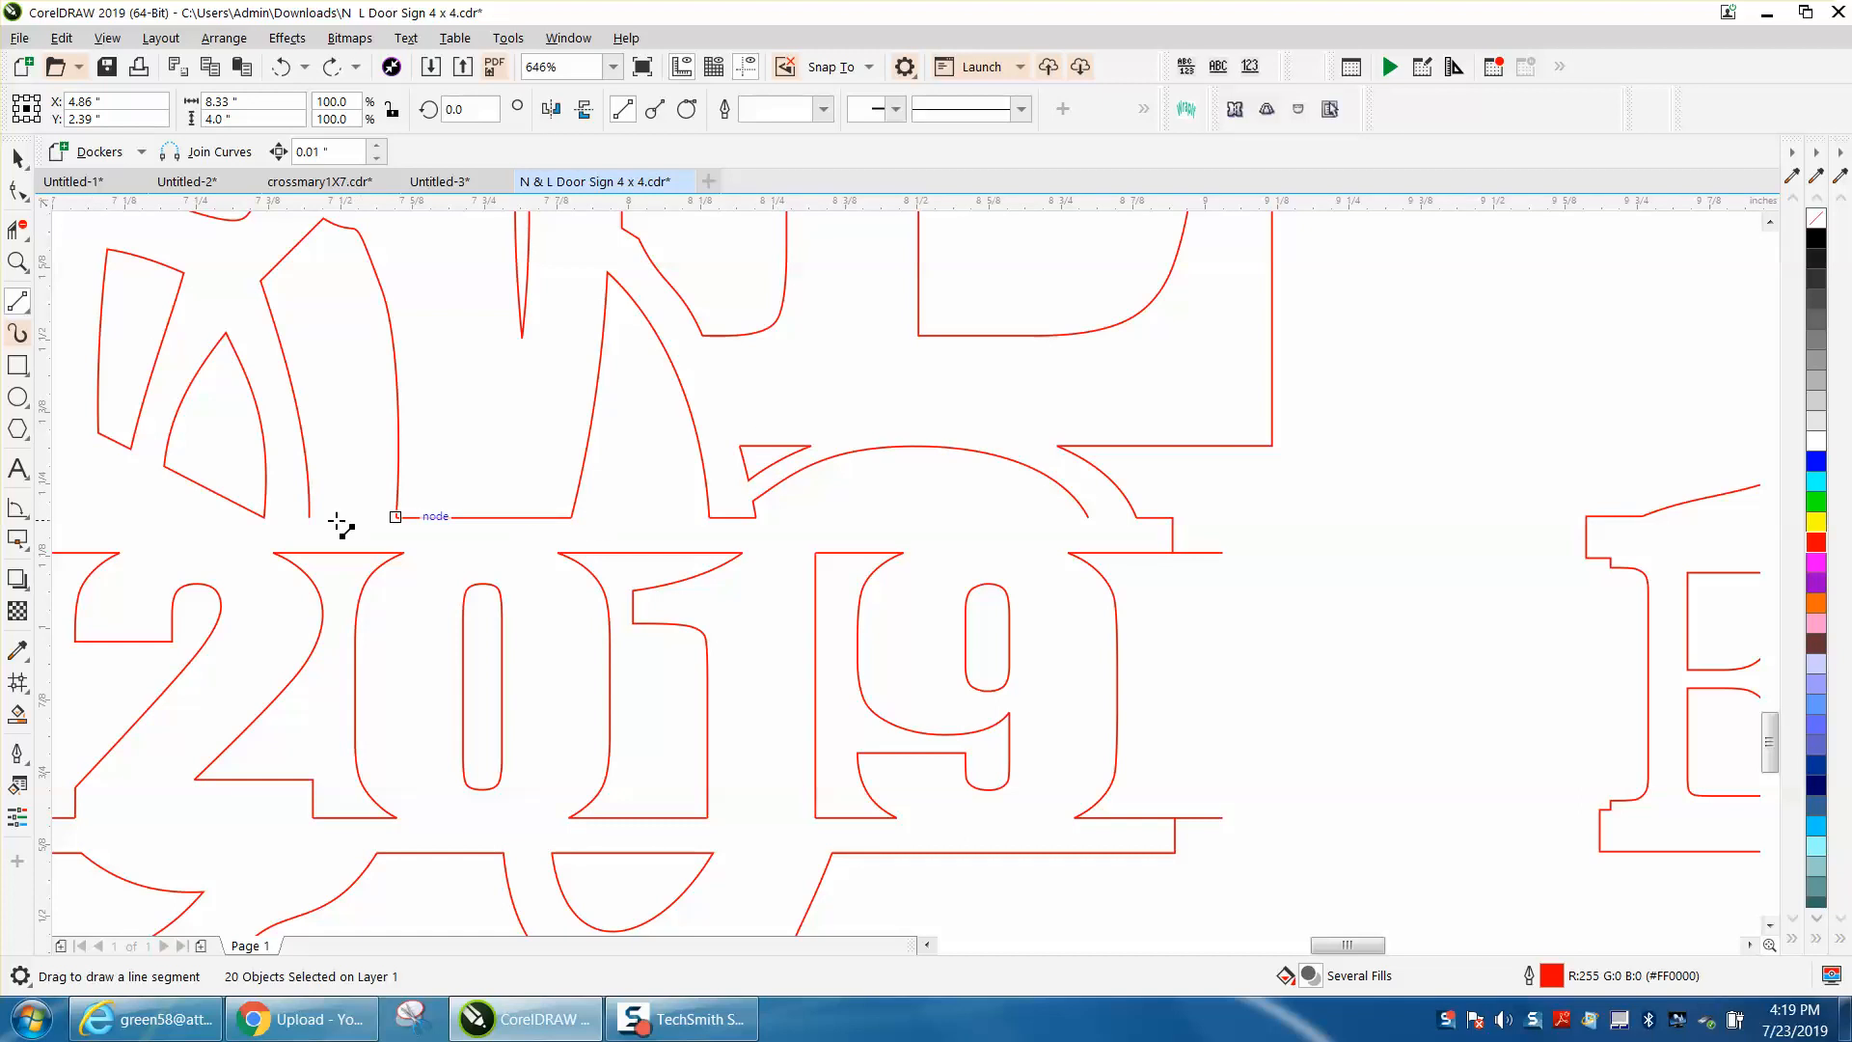
left_click_drag(310, 517, 397, 517)
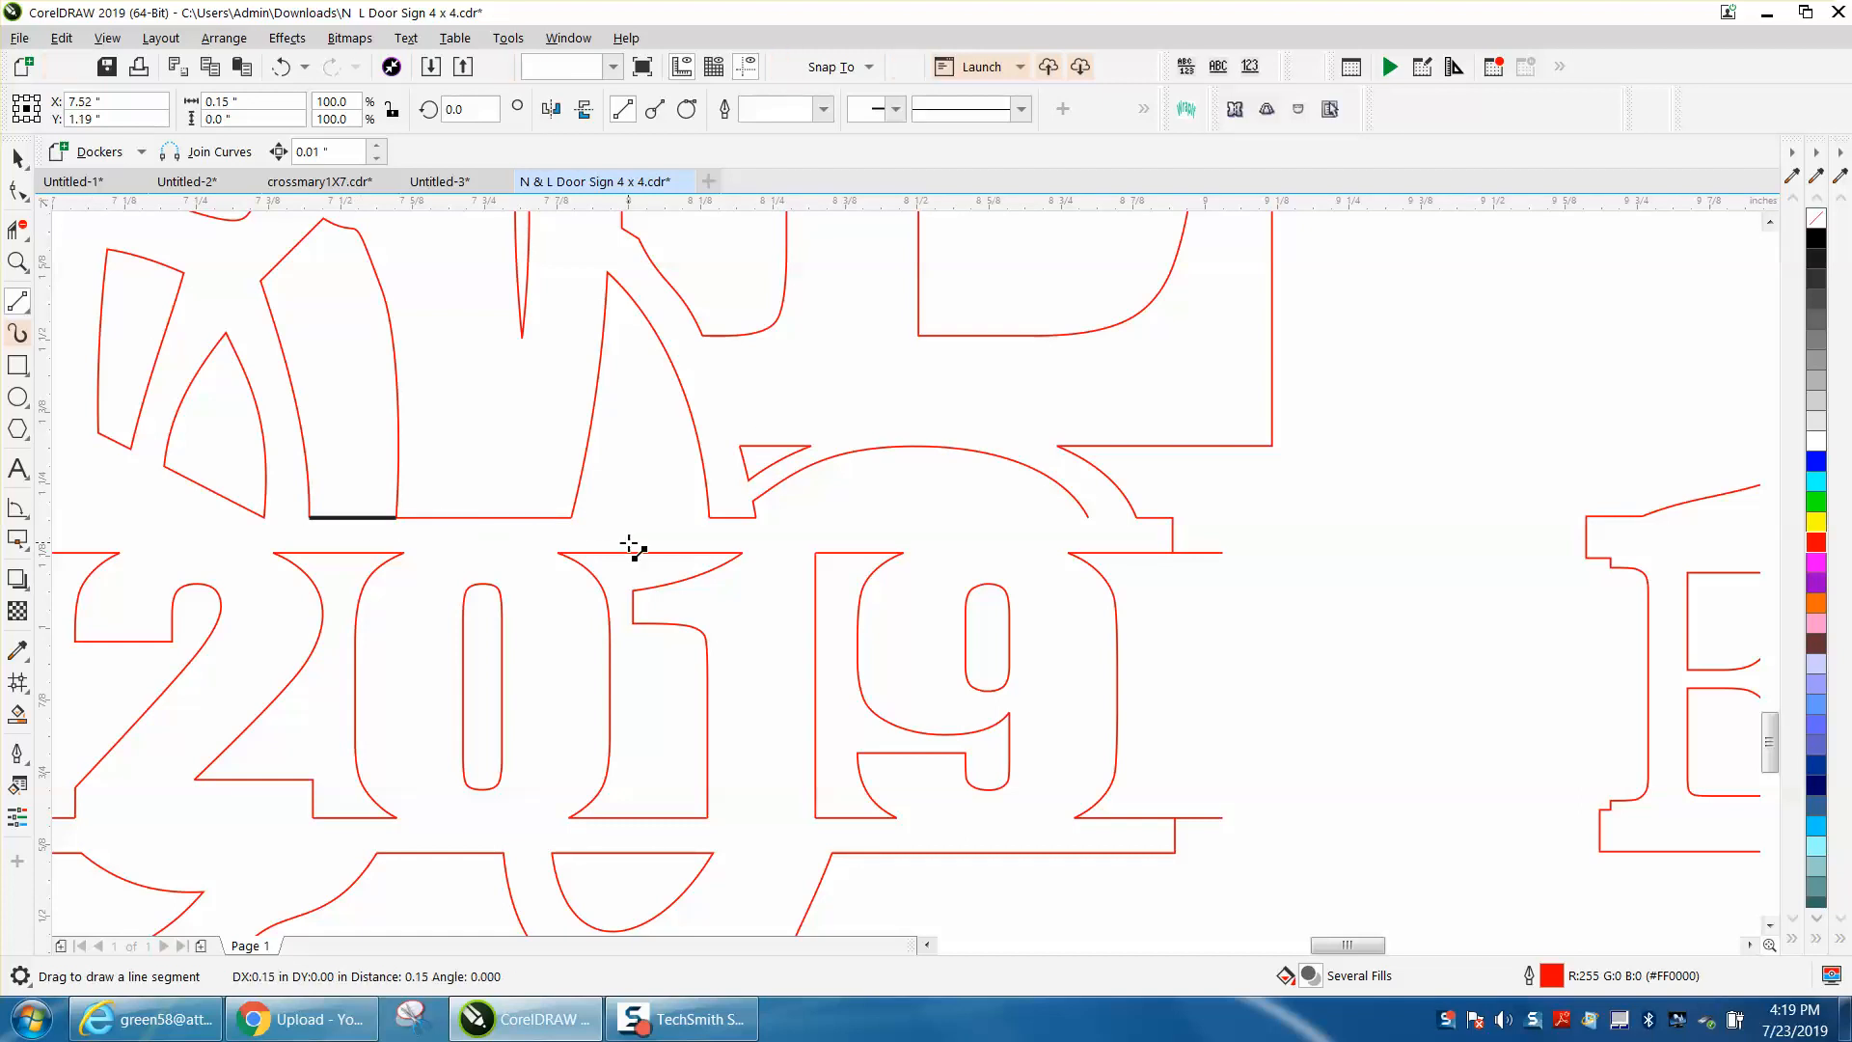
left_click_drag(572, 518, 1087, 518)
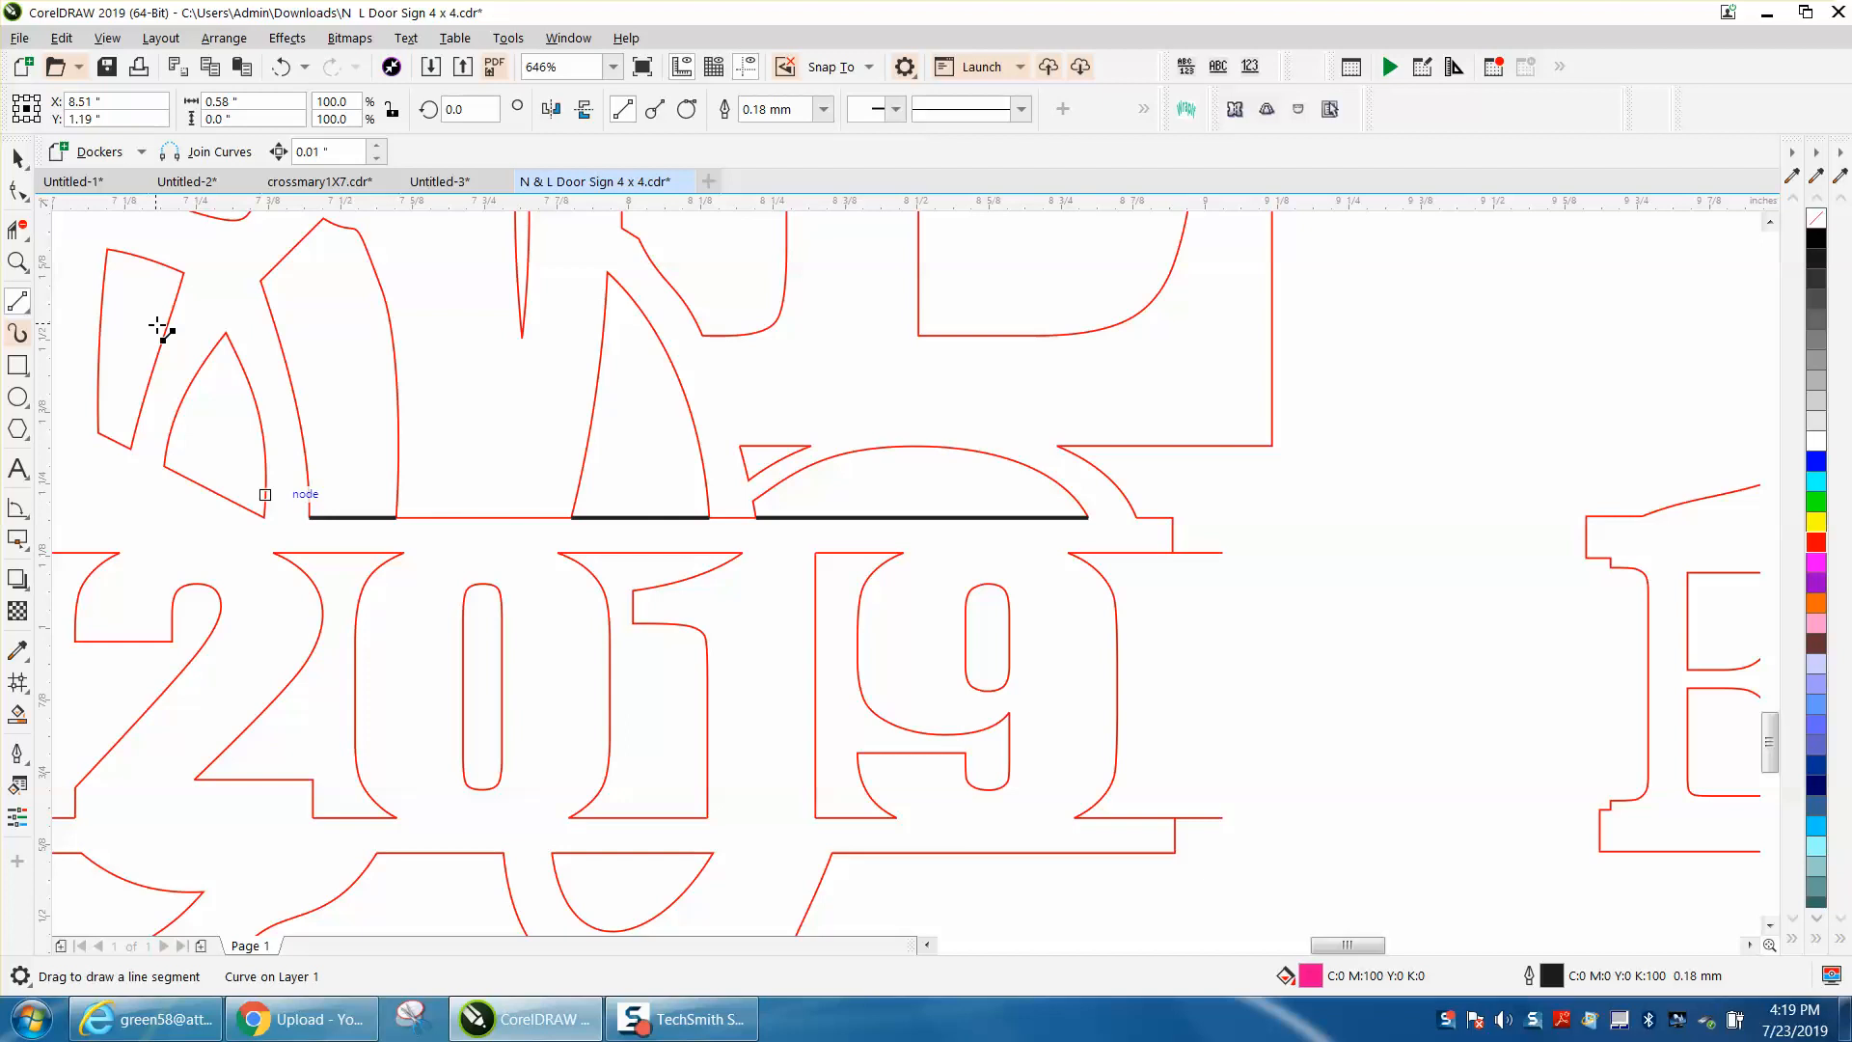
Step: Delete the upper bar's bottom-most line segment between the first two black gap-closing lines above 2019
left_click(17, 190)
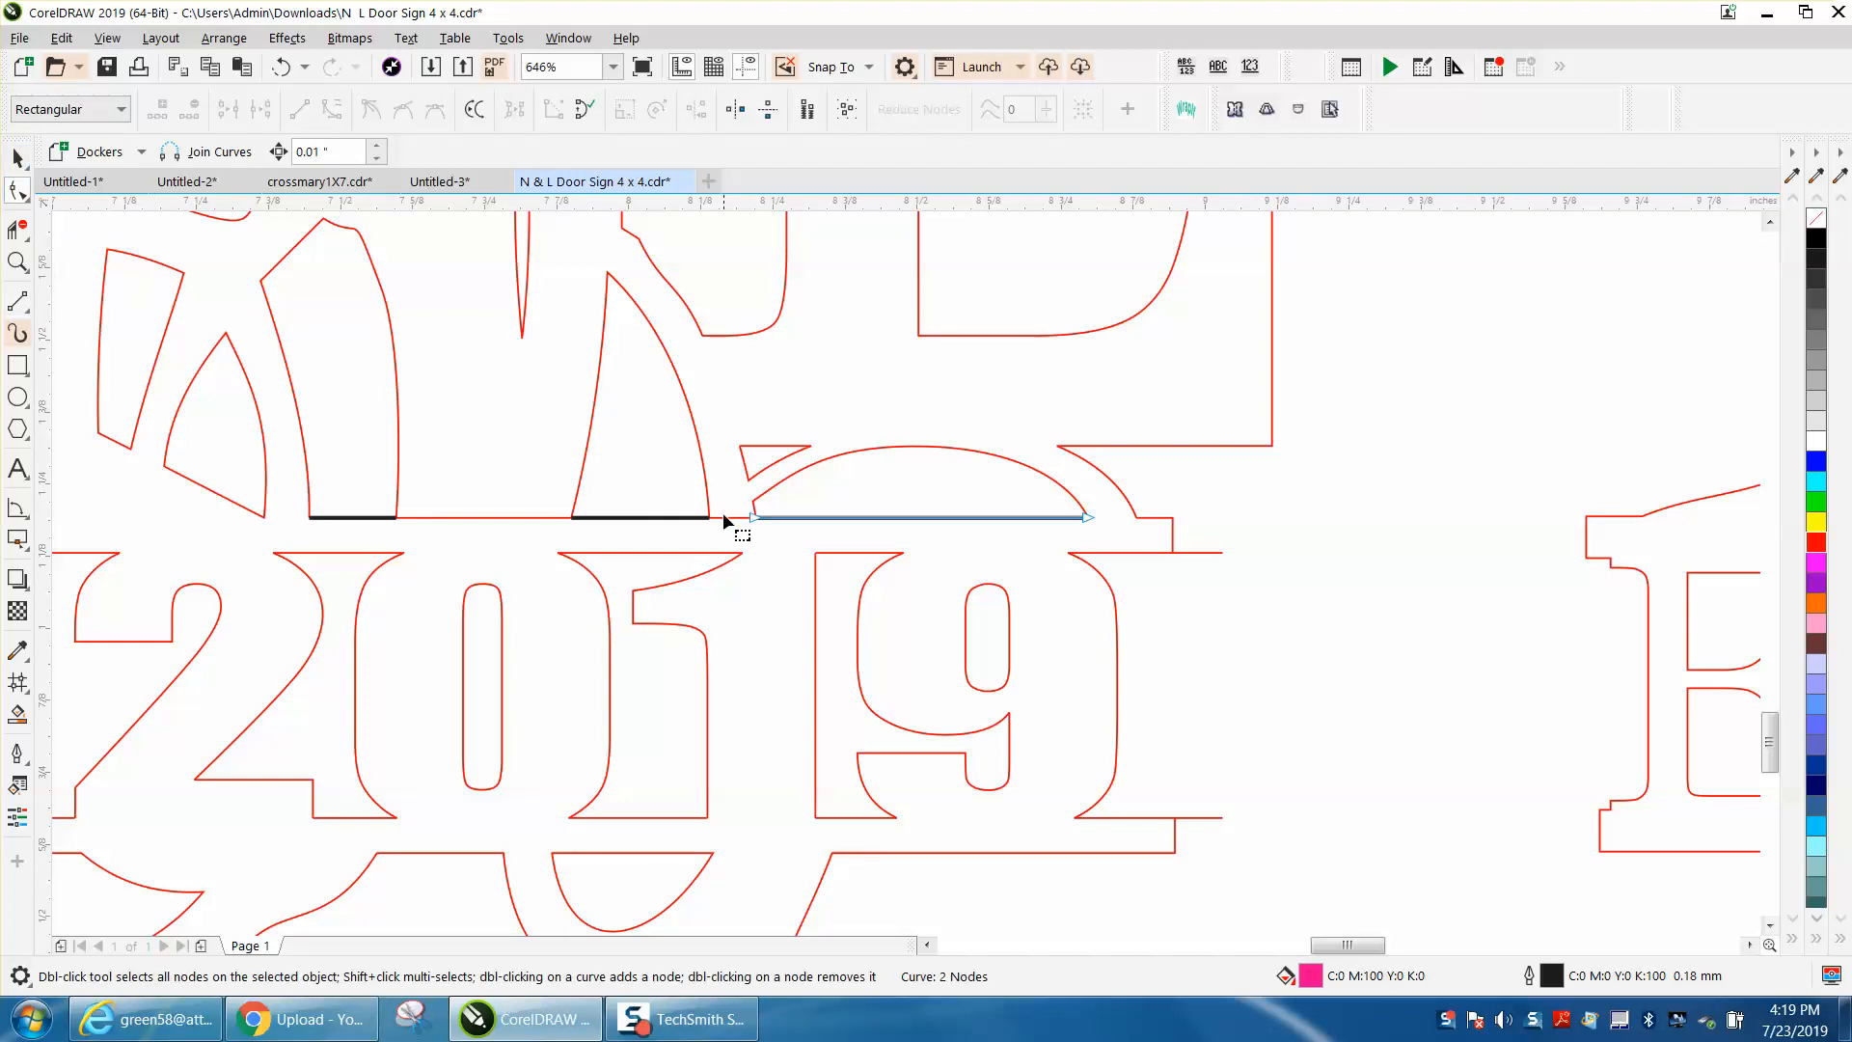
left_click(18, 230)
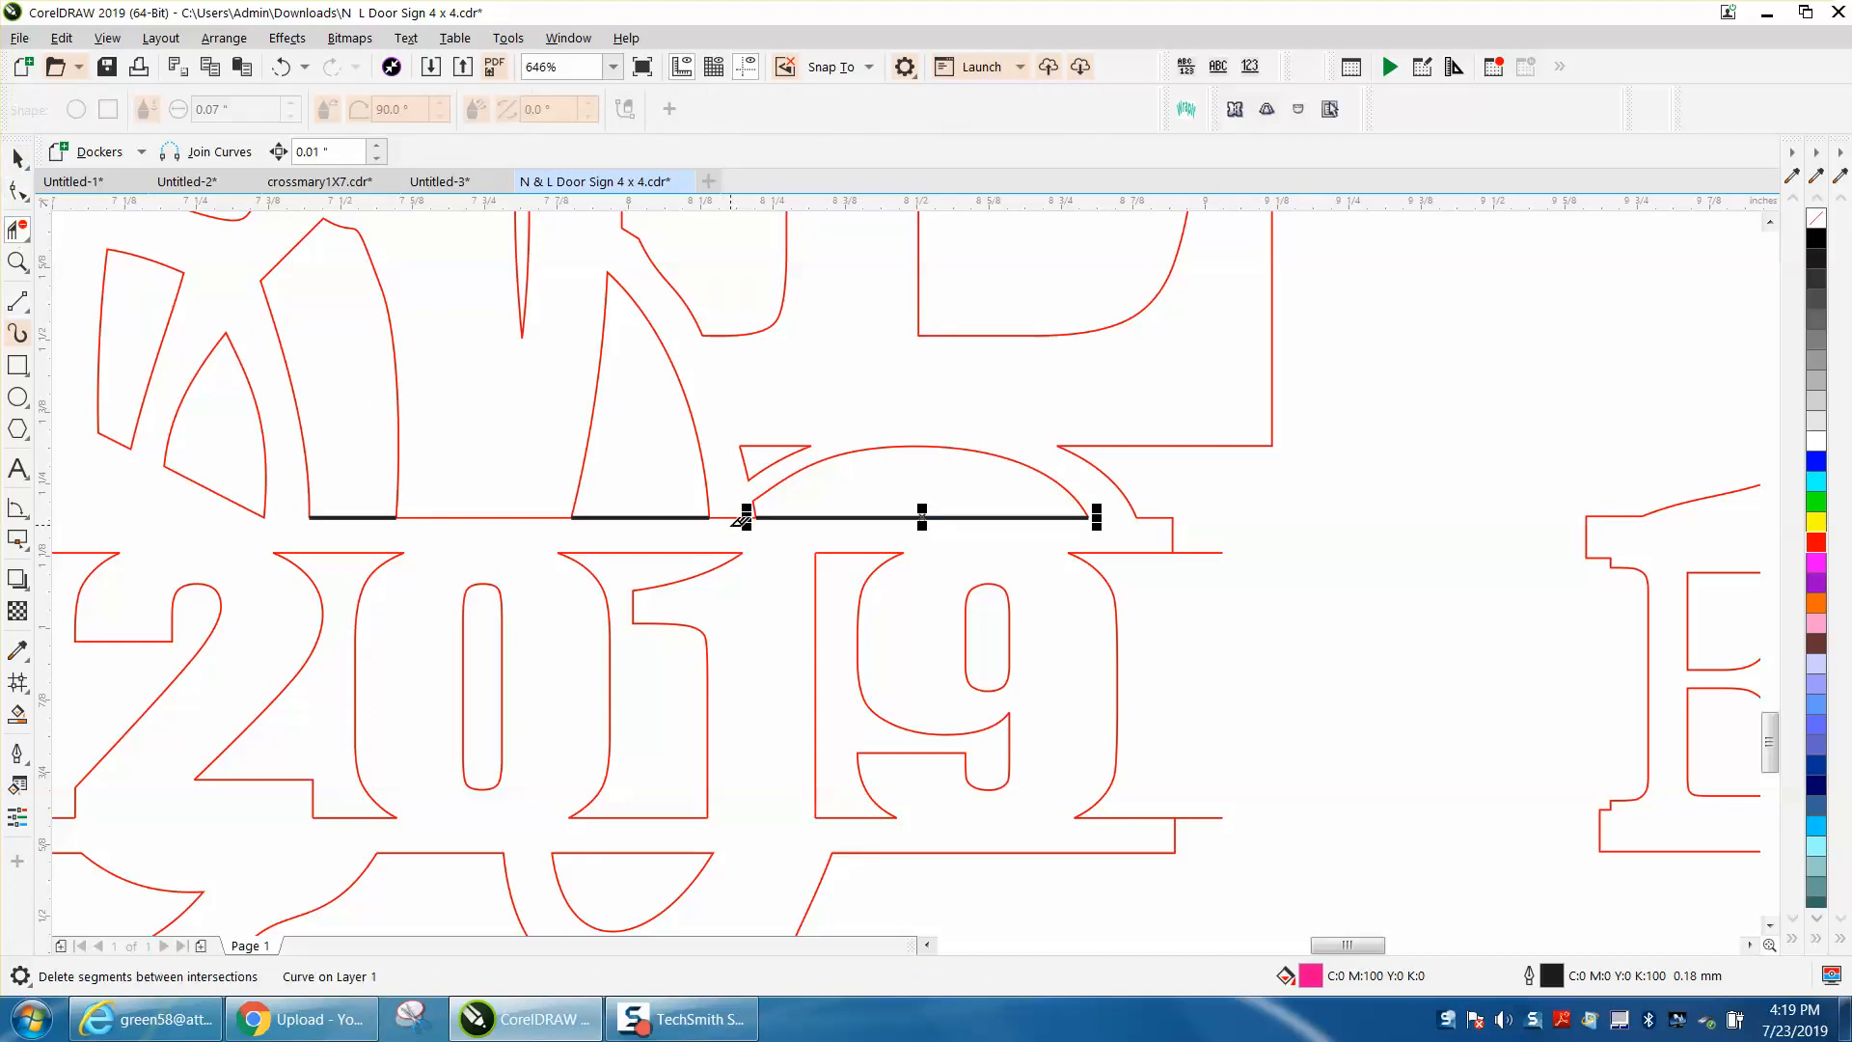
left_click(488, 517)
Step: Draw a rectangle about 4.88 by 5.01 in around the middle sign and remove its fill
scroll(604, 600, "down", 3)
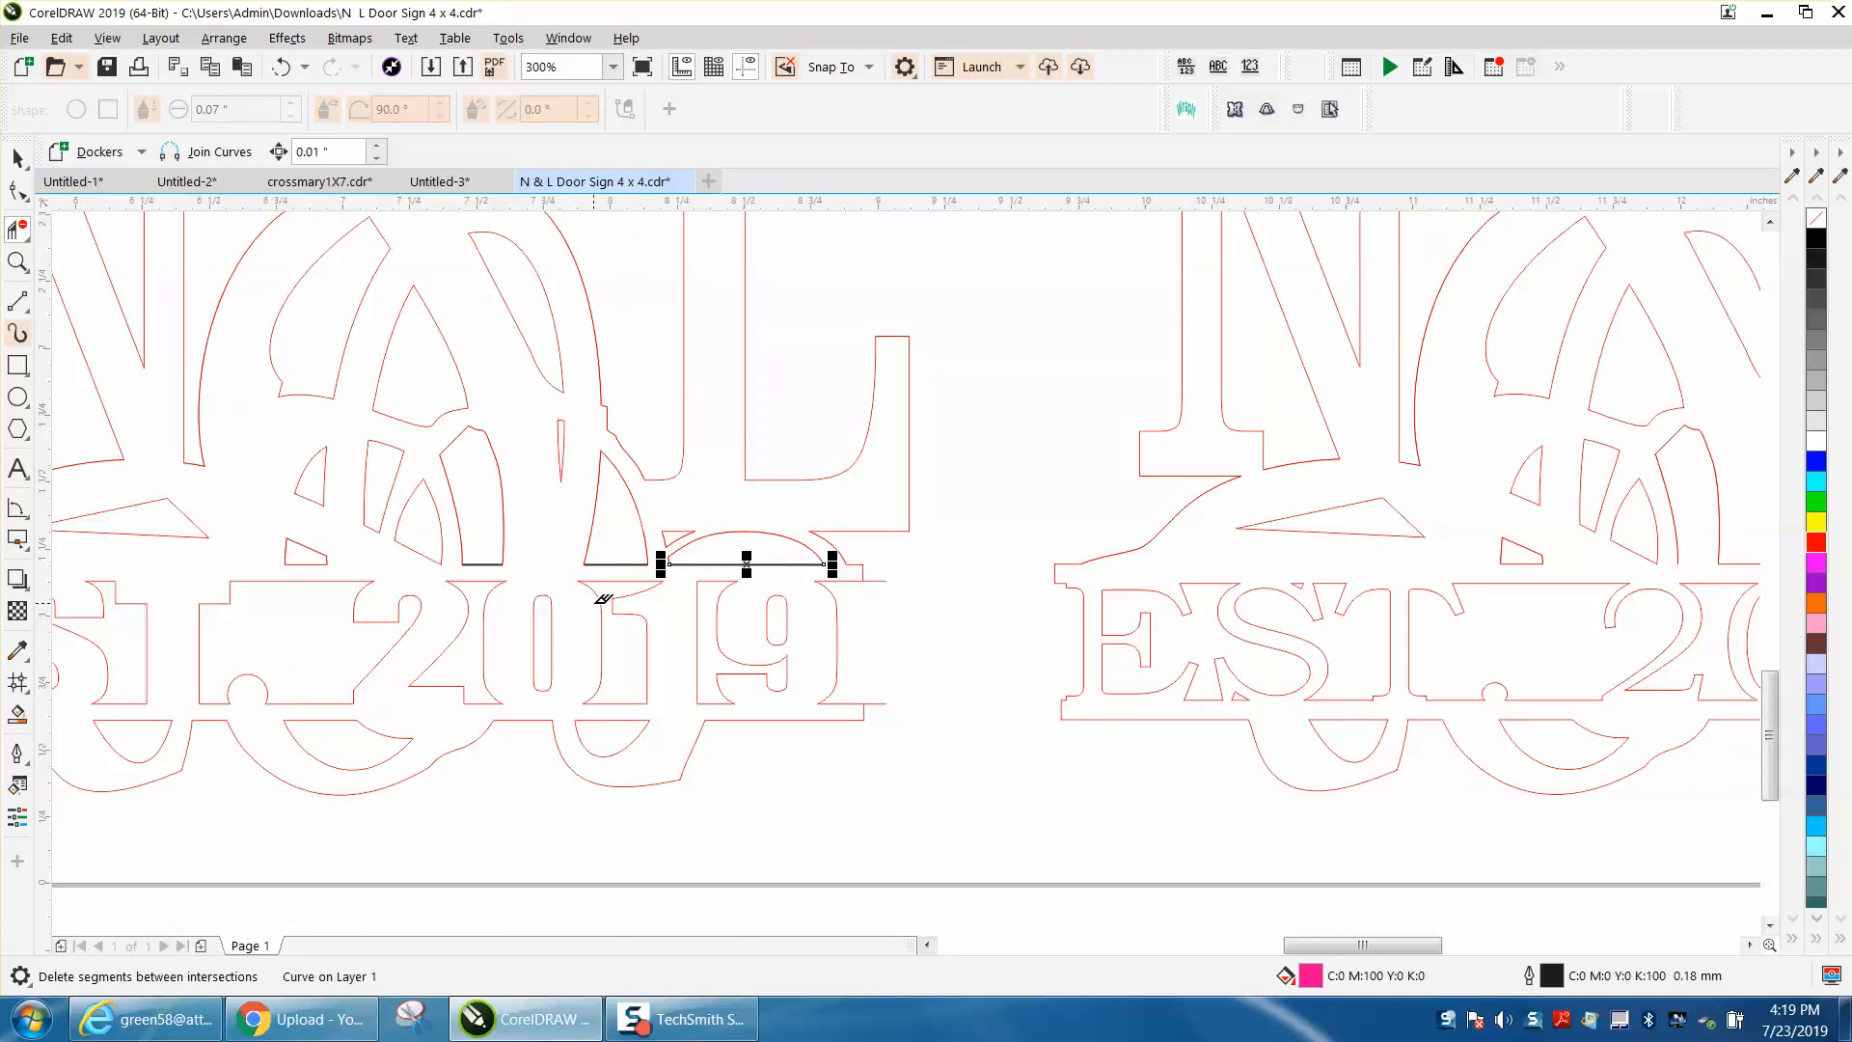
scroll(604, 600, "down", 3)
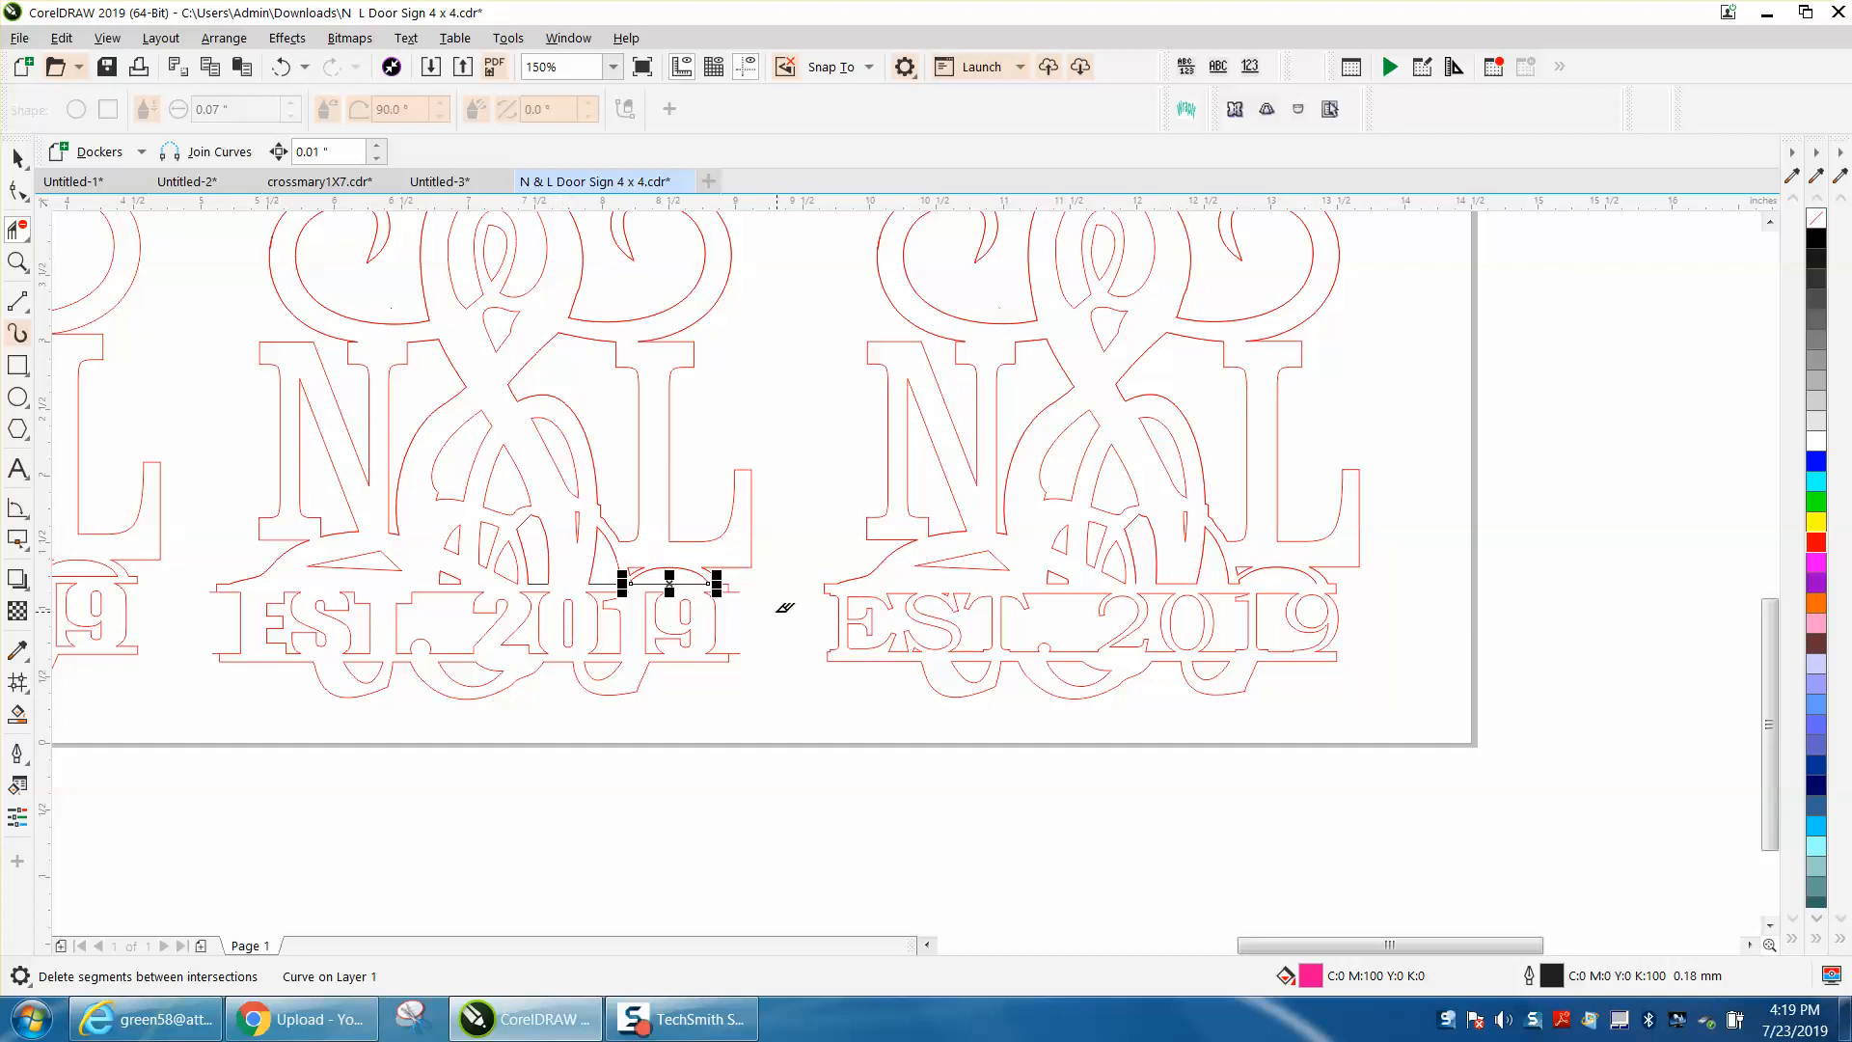
scroll(1147, 595, "down", 3)
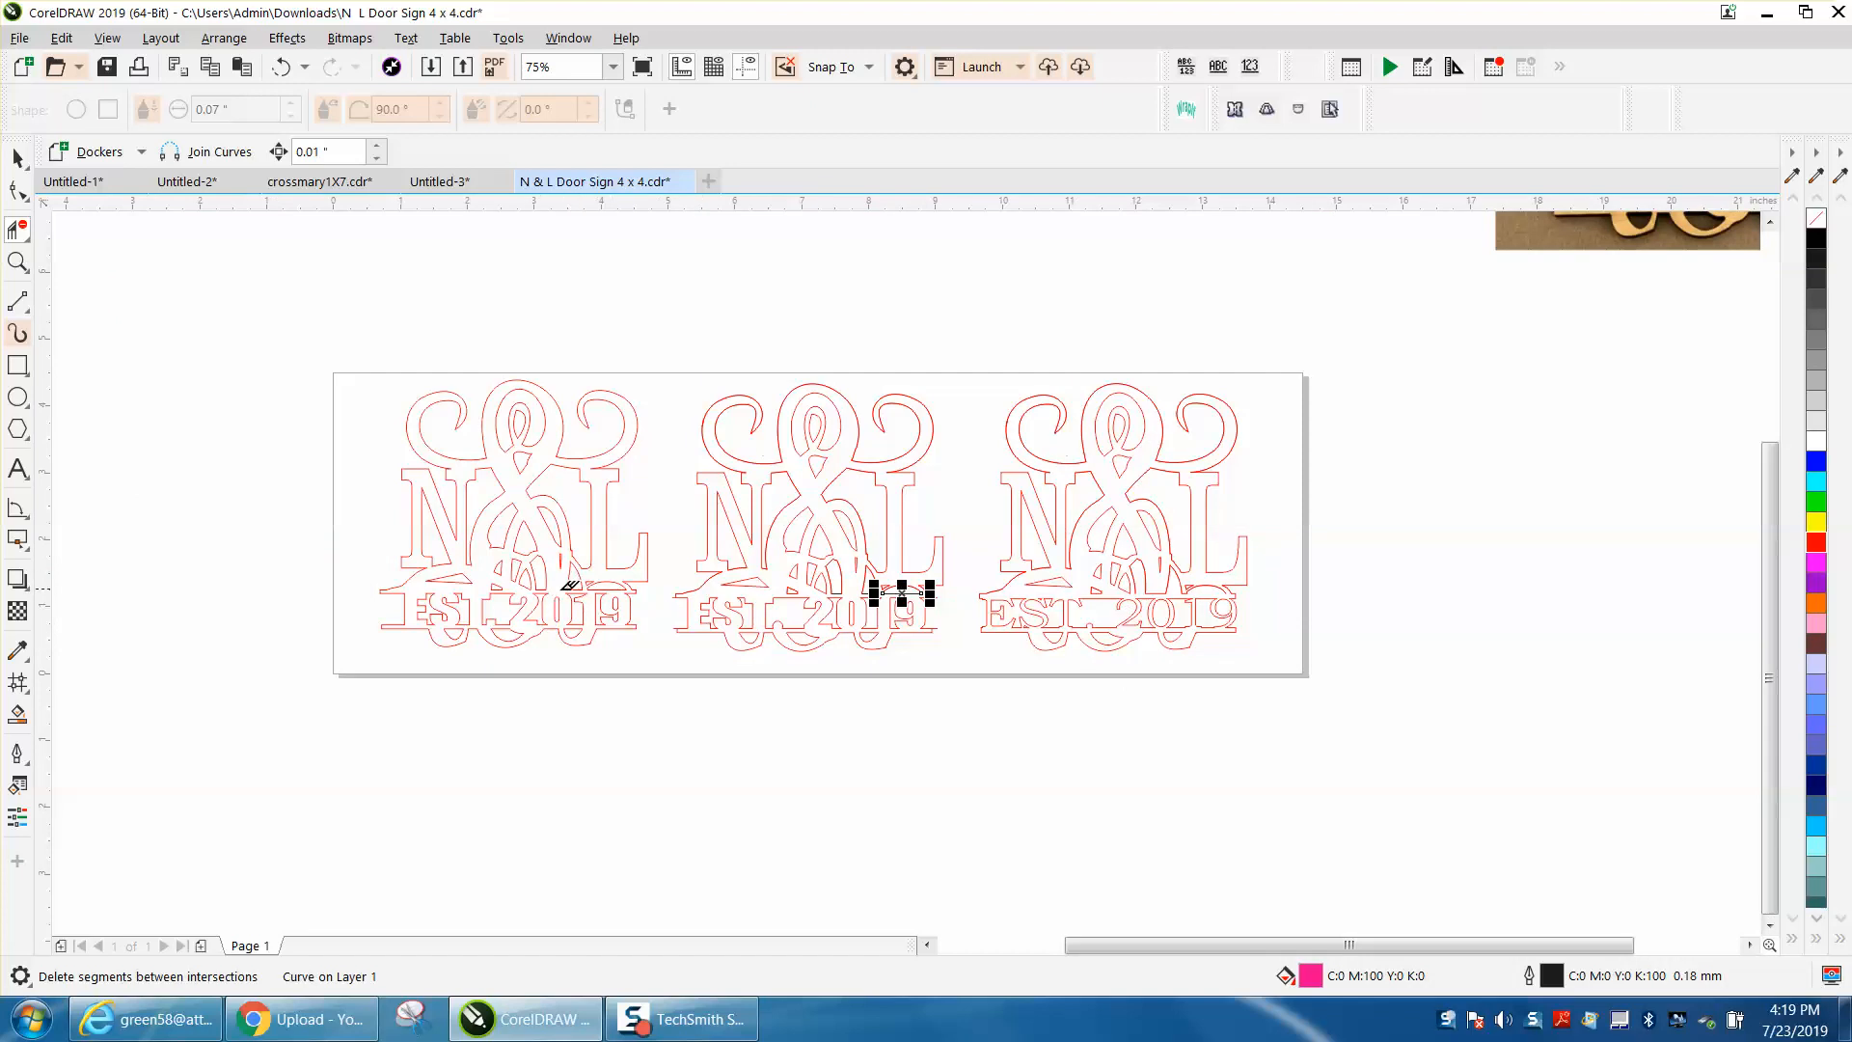
left_click(18, 261)
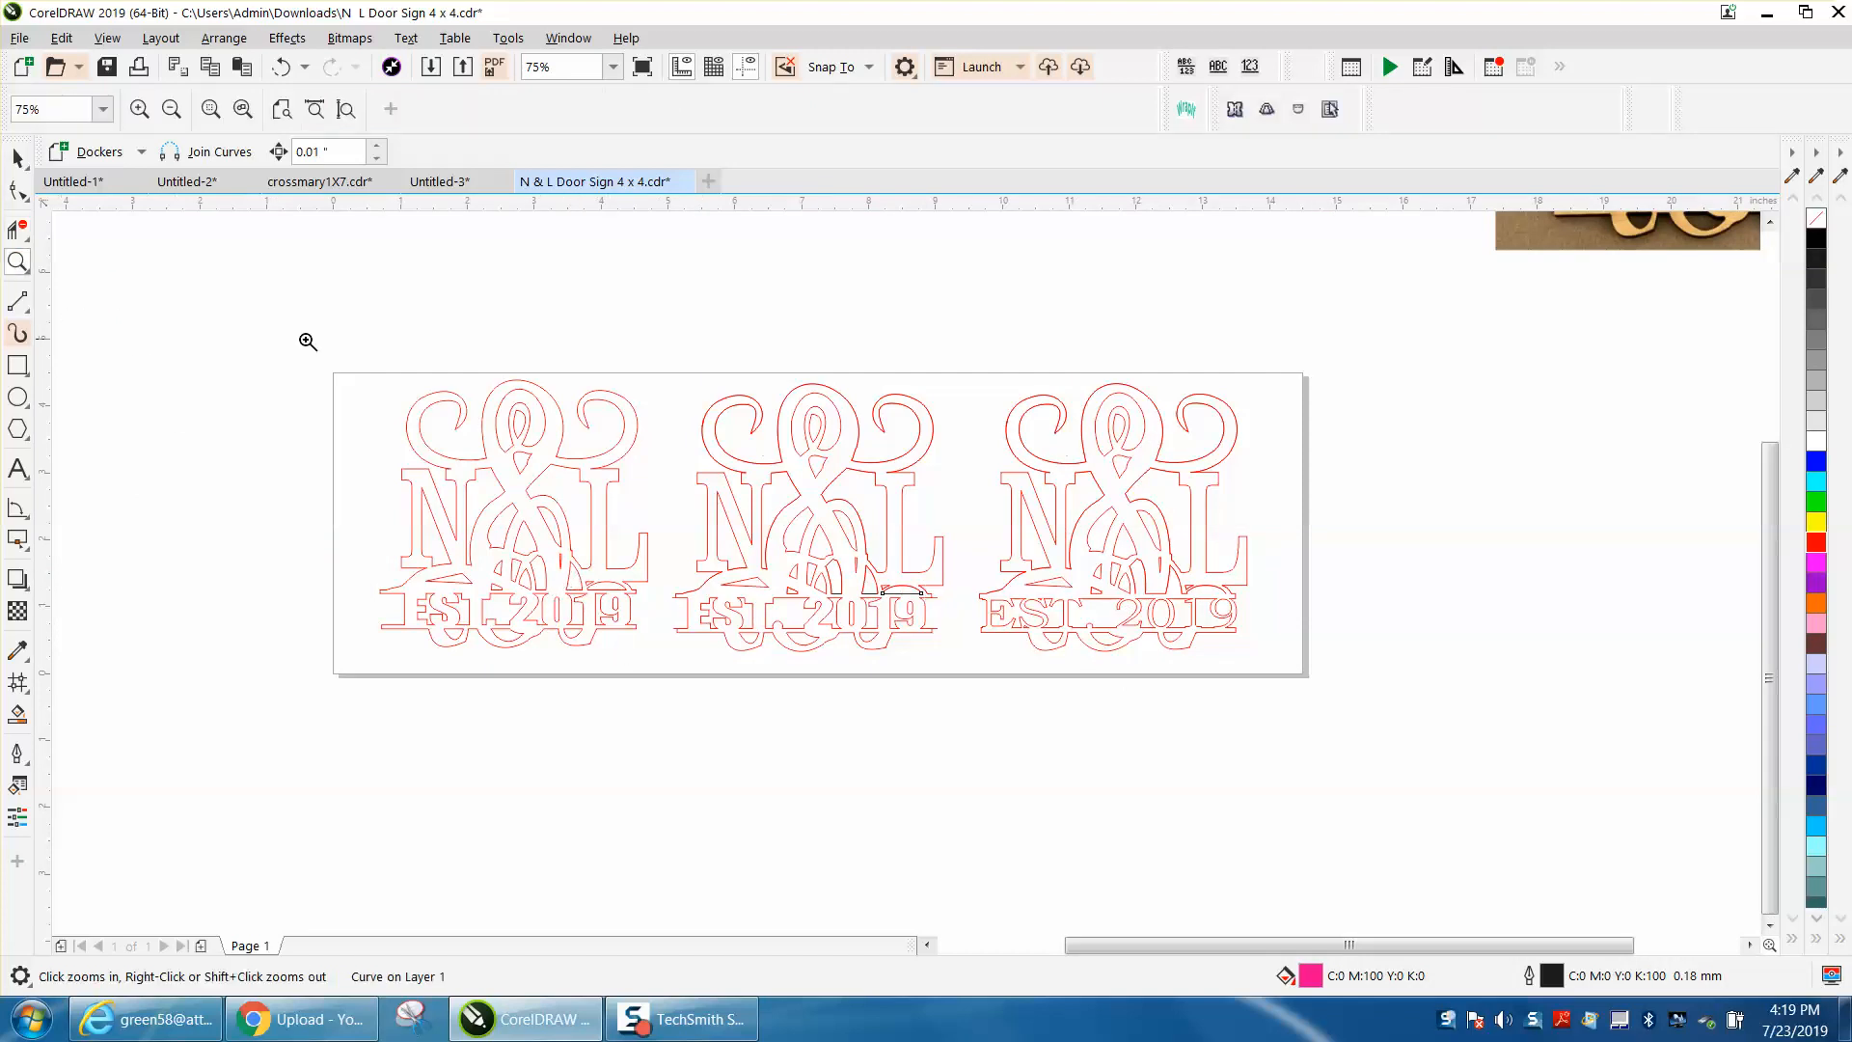
left_click_drag(1193, 718, 1179, 730)
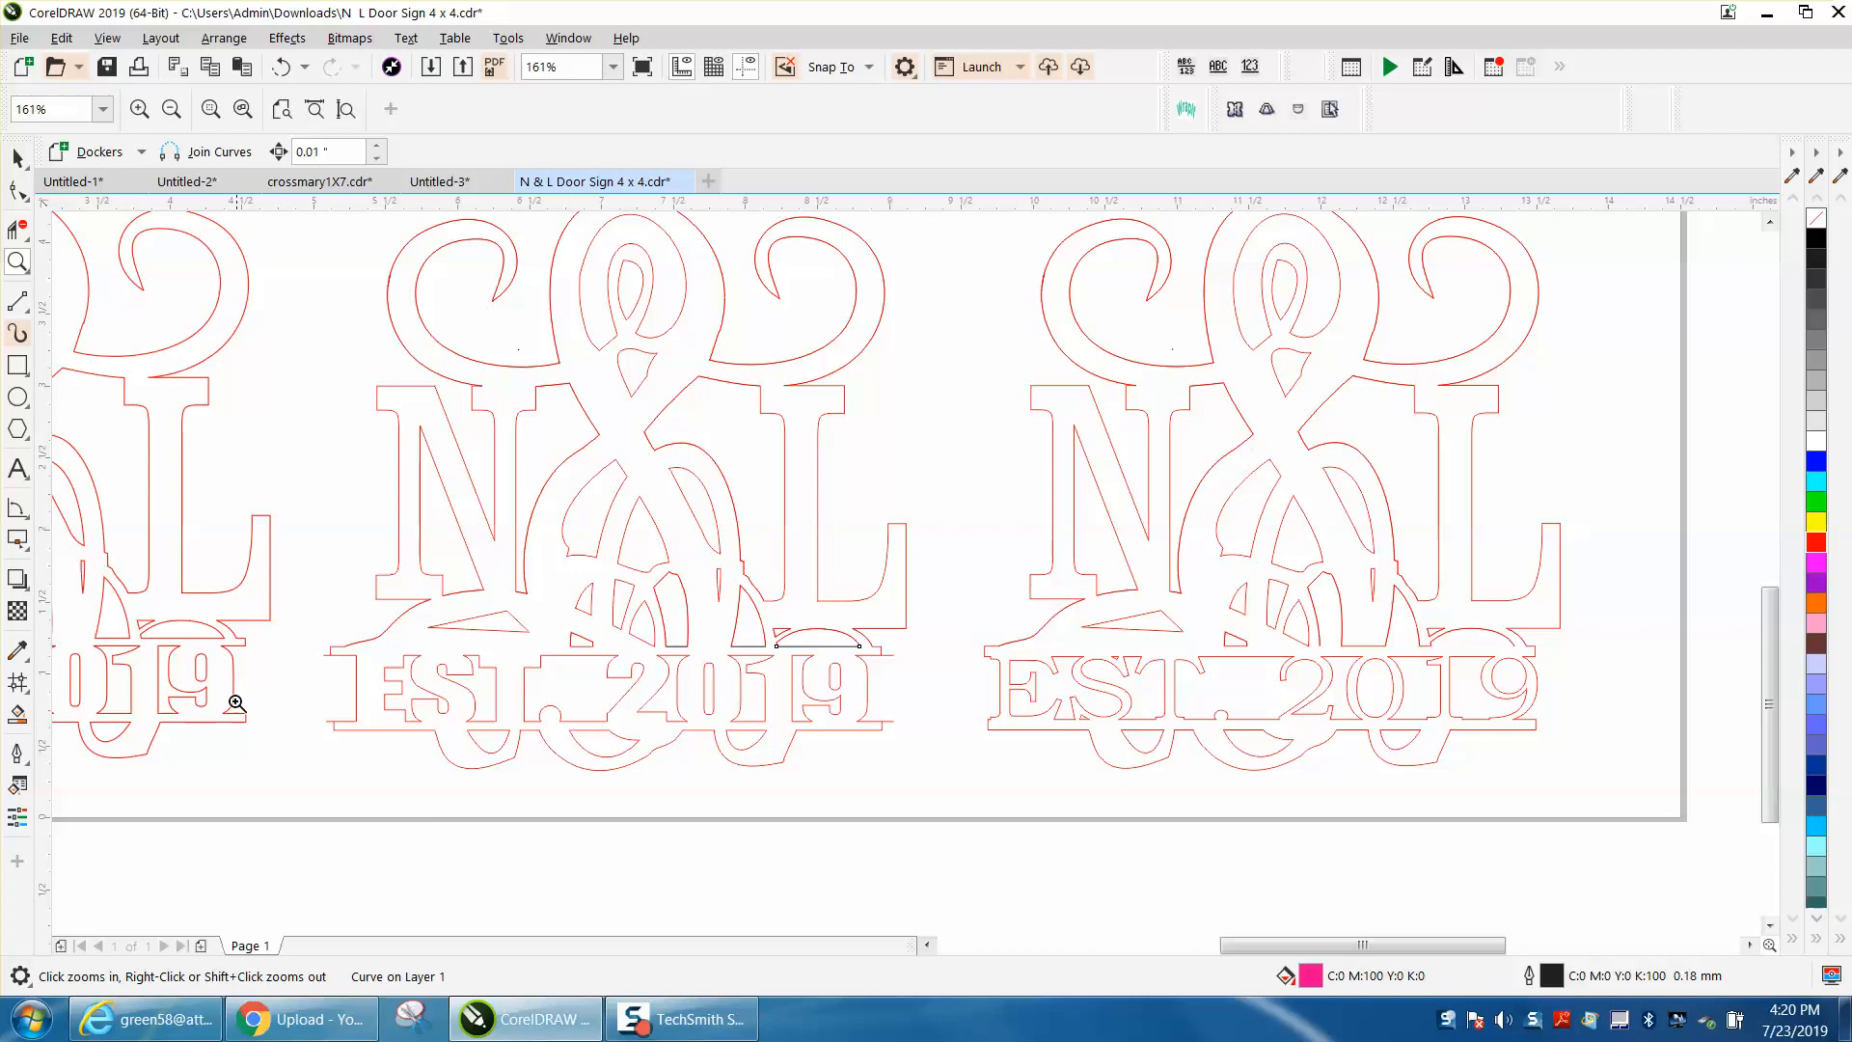
left_click(18, 717)
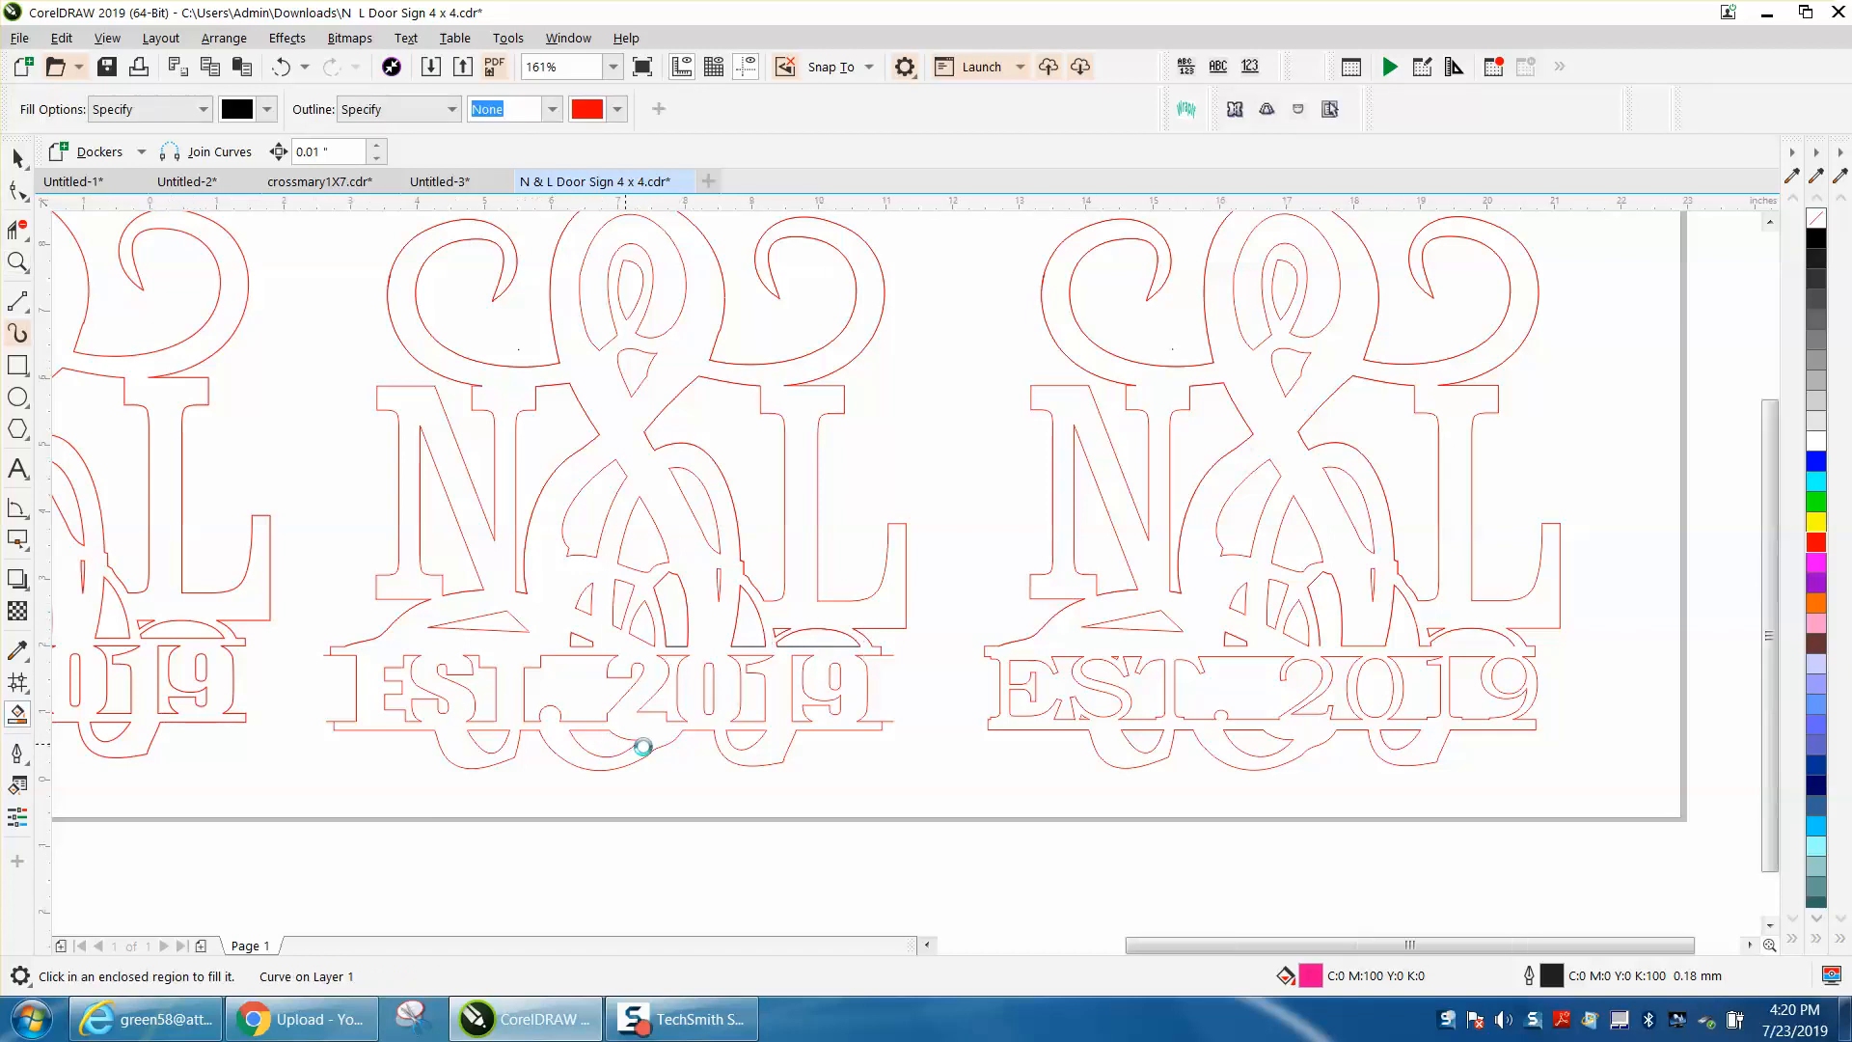
scroll(641, 744, "down", 3)
left_click(18, 364)
left_click_drag(465, 466, 792, 800)
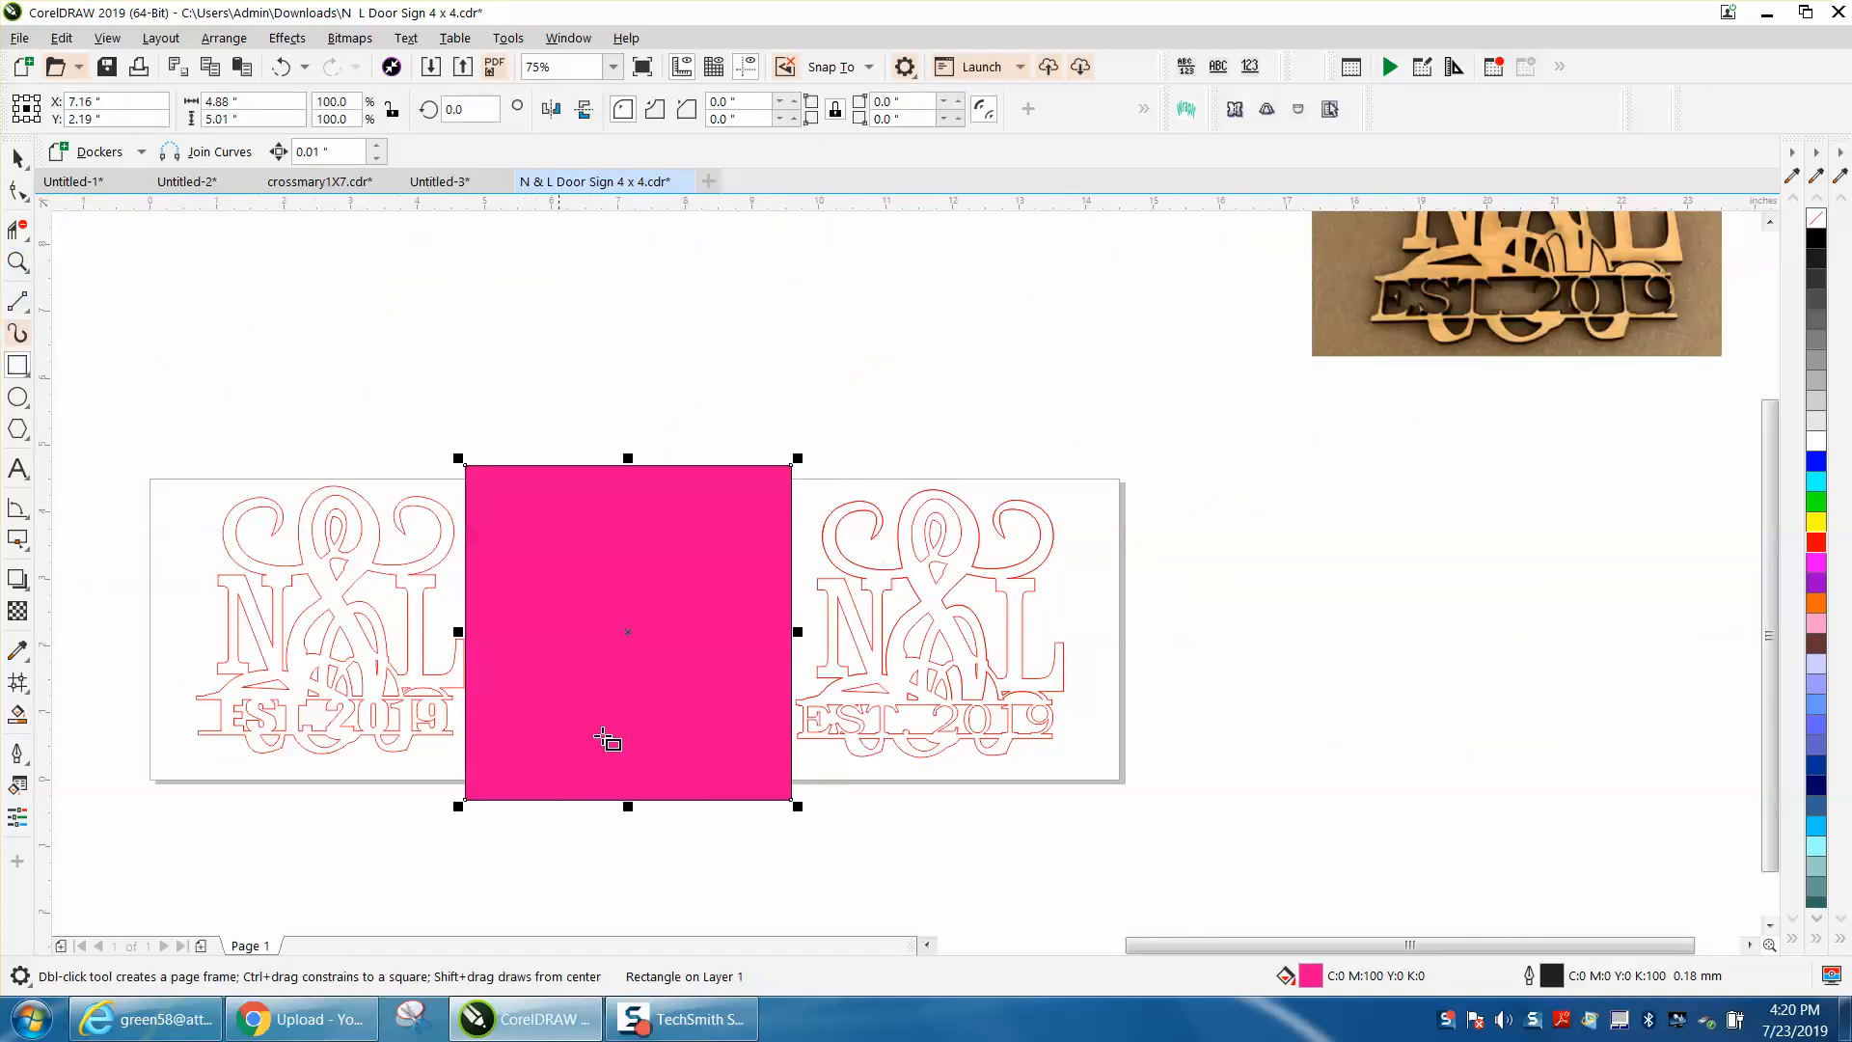
left_click(1816, 219)
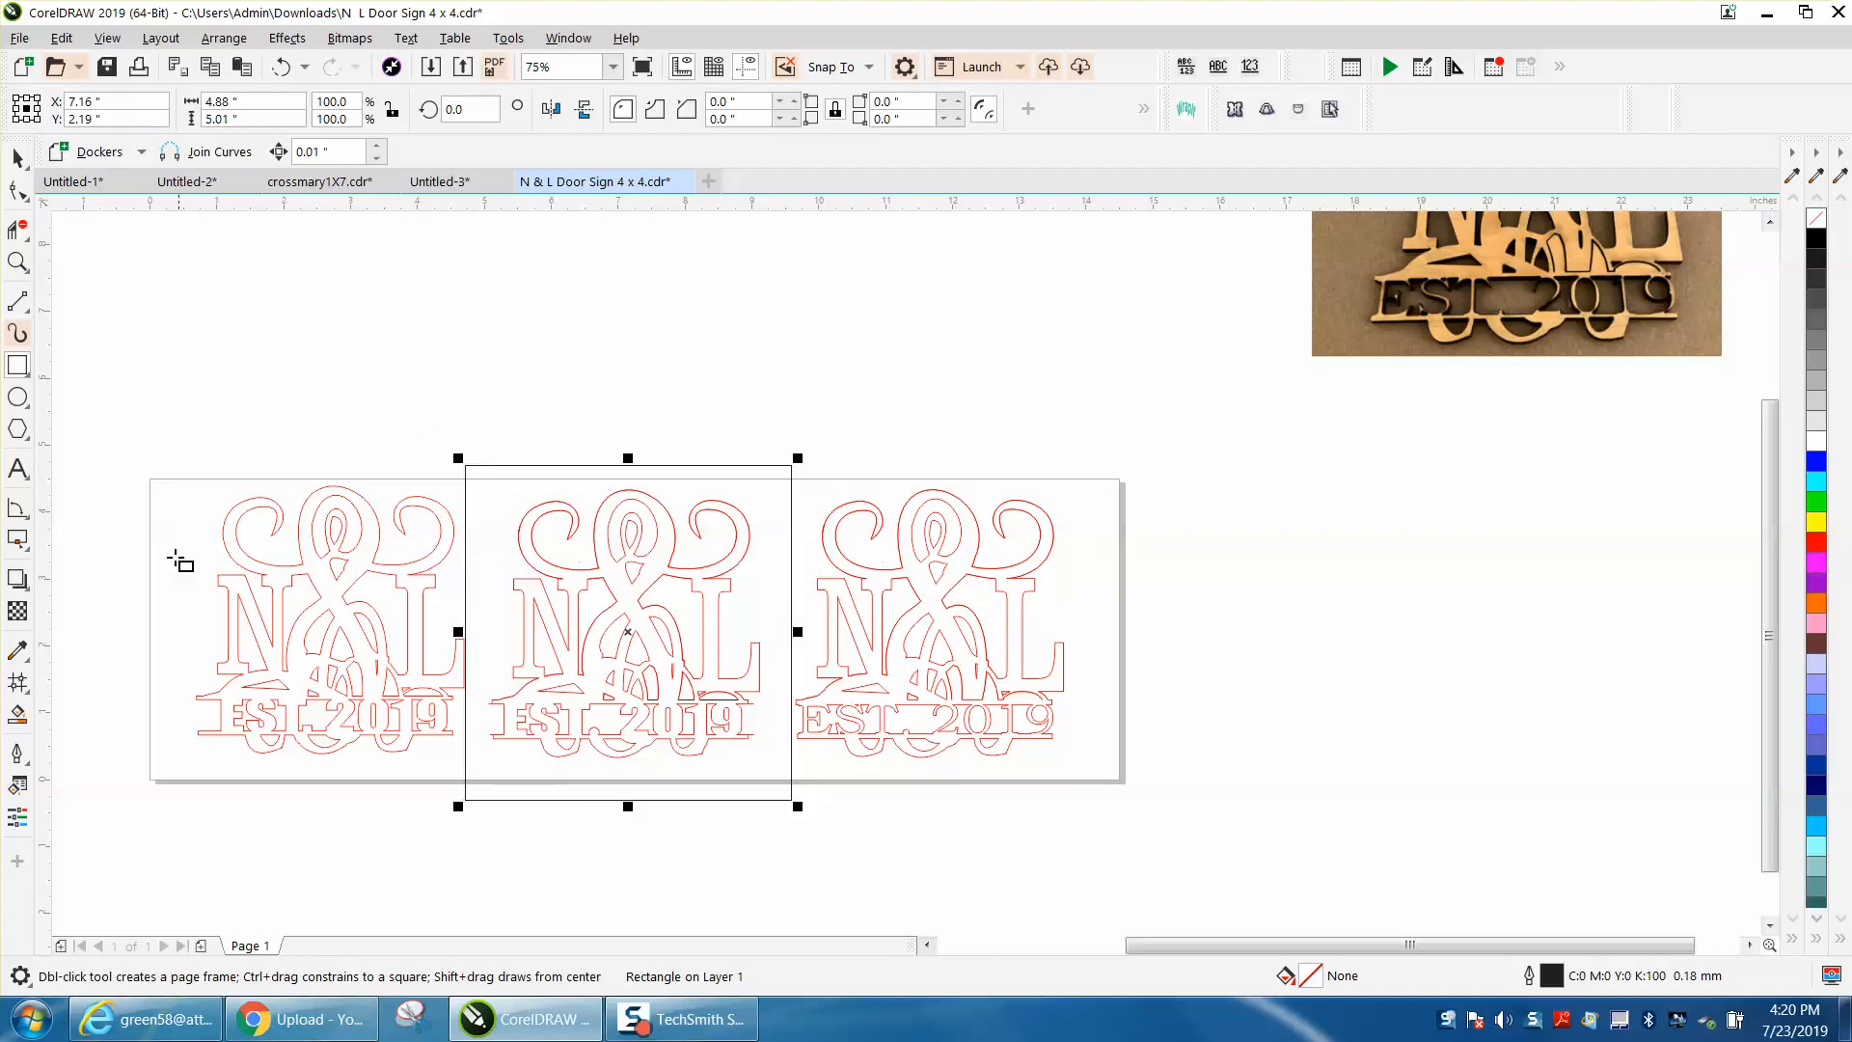
Step: Smart Fill the enclosed body of the middle sign with black and move the filled copy above the page
left_click(17, 714)
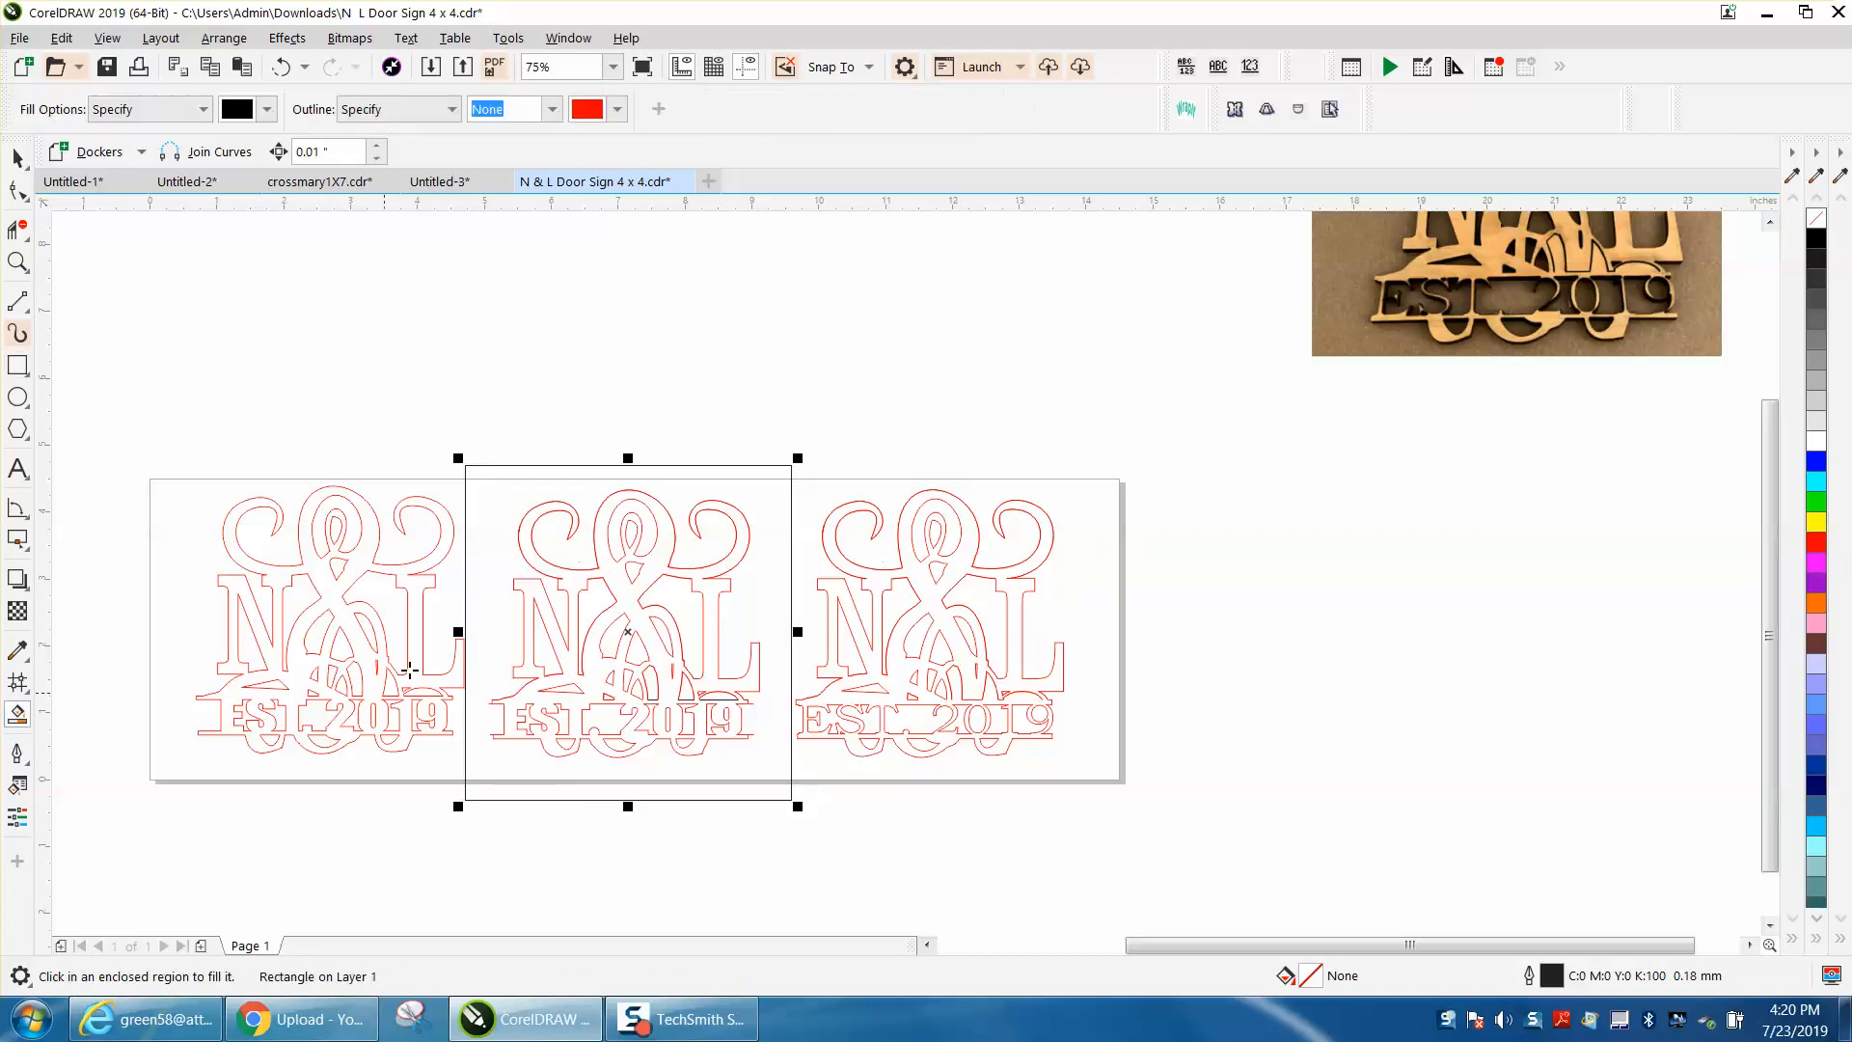
left_click(640, 587)
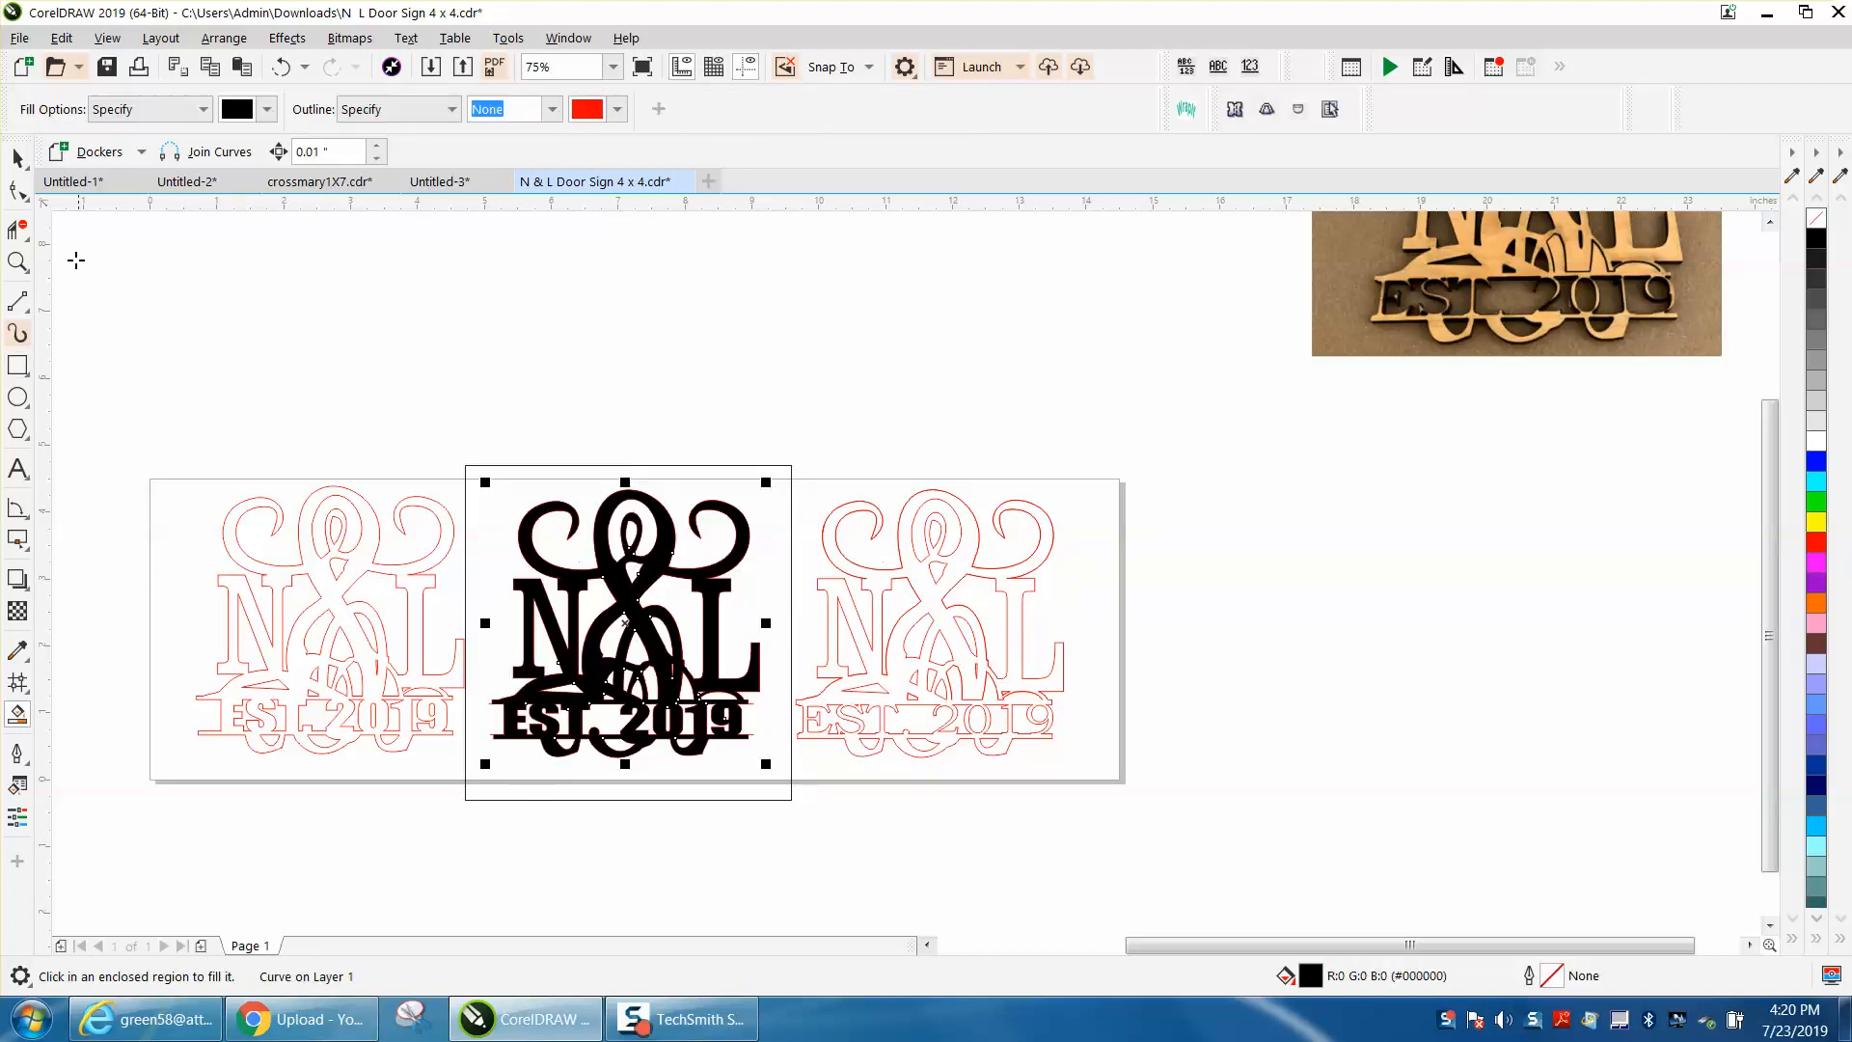
left_click(17, 158)
left_click_drag(637, 605, 640, 310)
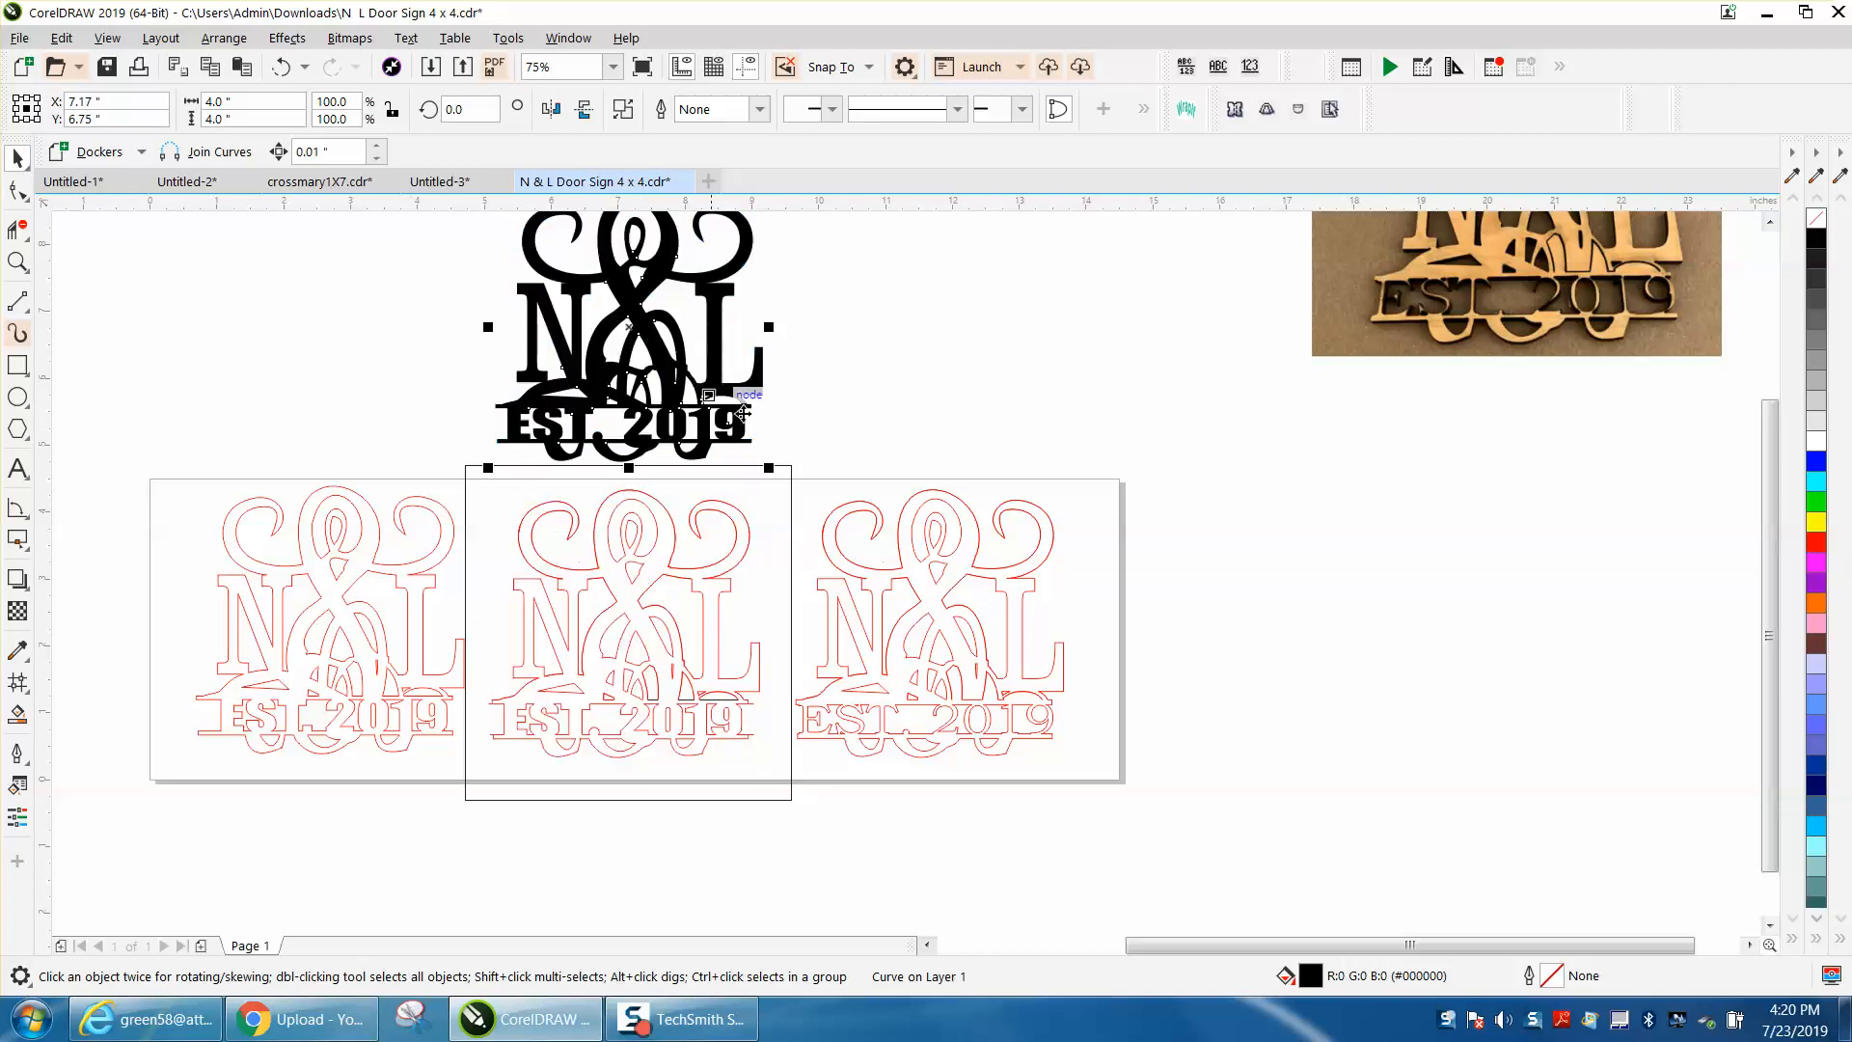
Step: Delete the rectangle around the middle sign and move the black filled copy below the page
left_click(792, 475)
left_click(738, 388)
scroll(1091, 426, "down", 2)
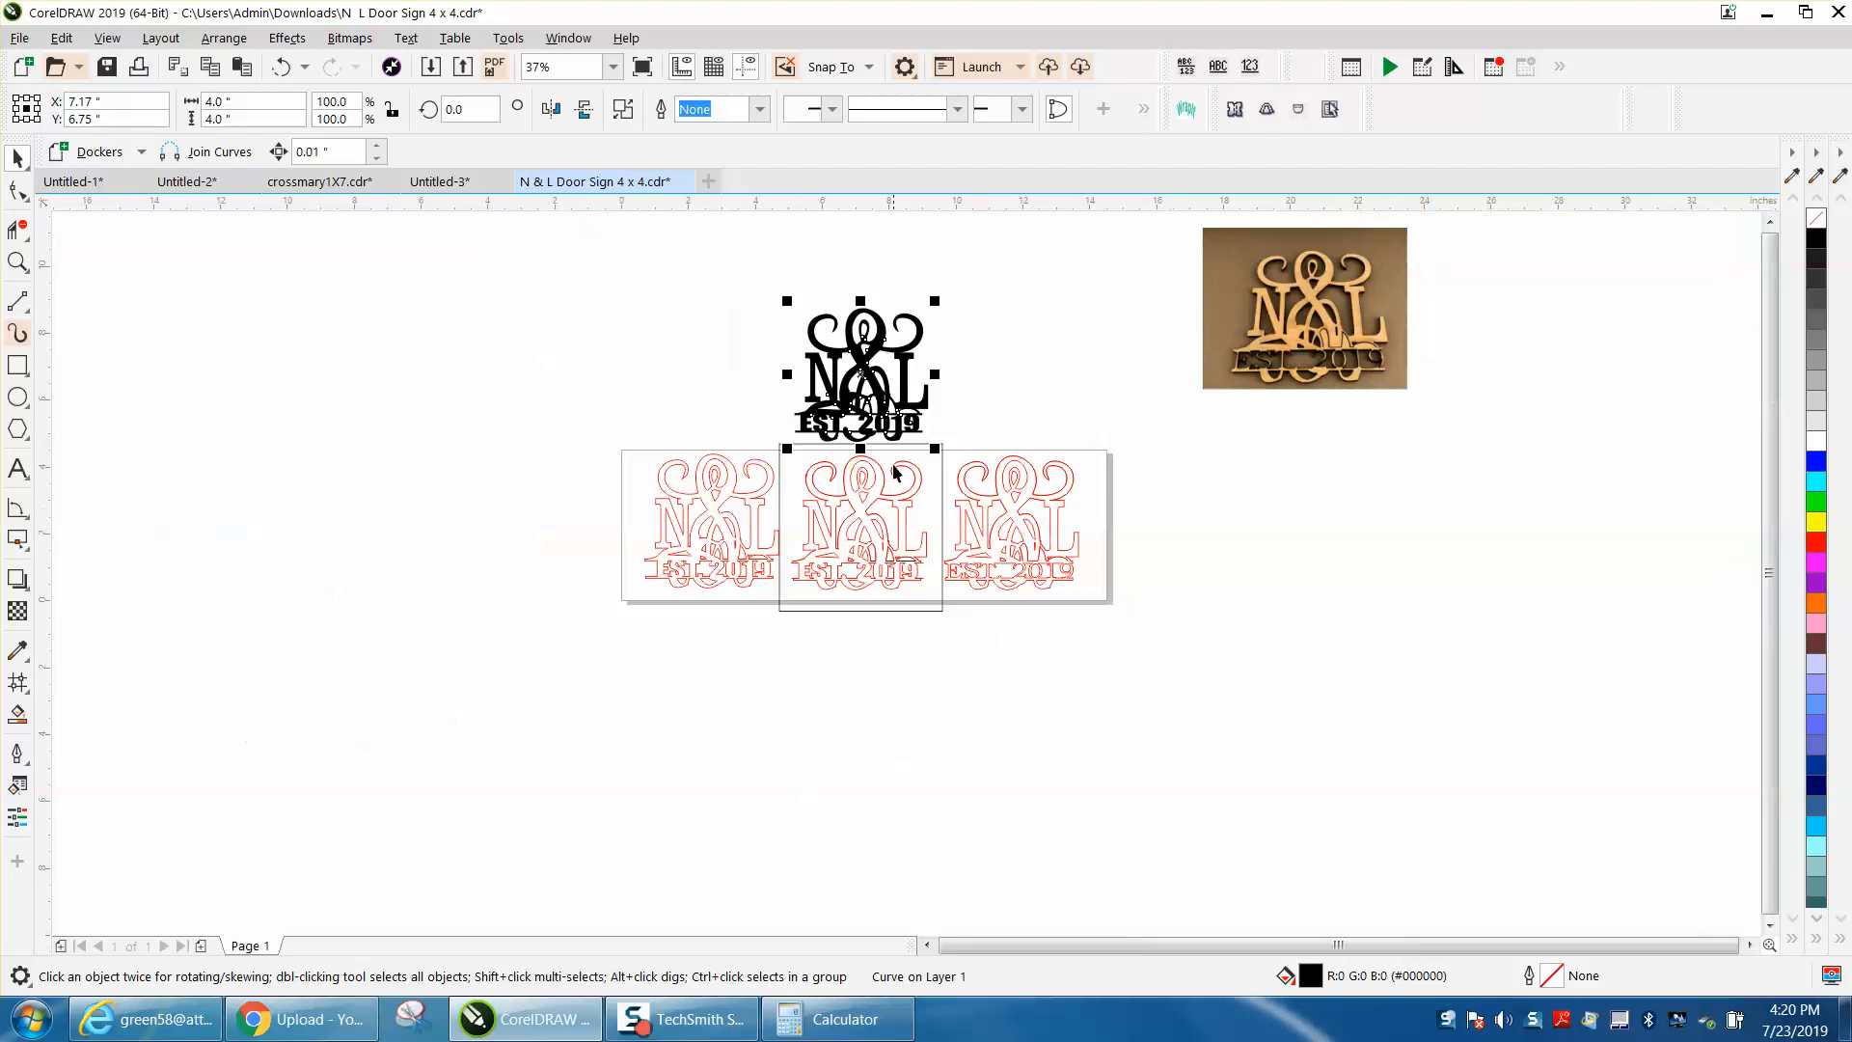
left_click(944, 502)
left_click_drag(880, 562, 895, 723)
Step: Remove the filled copy's black fill and give it a red outline of Hairline width
left_click(15, 264)
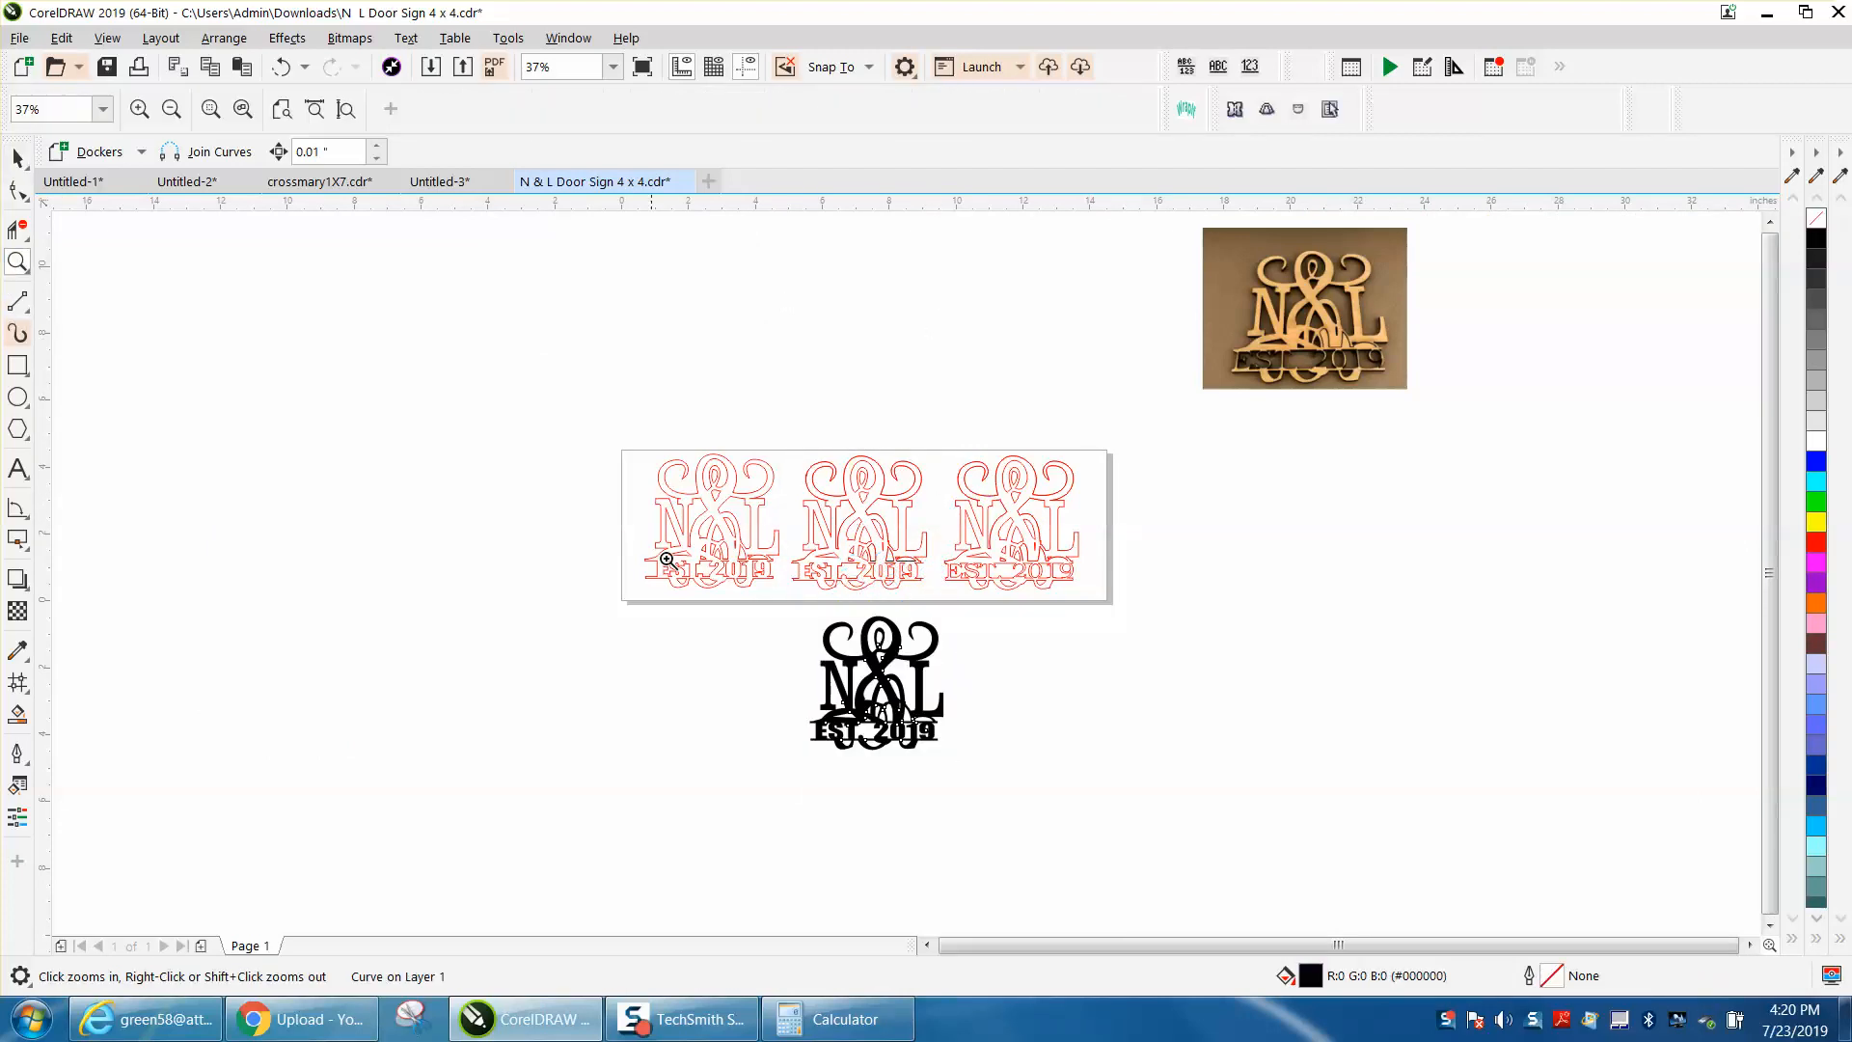
left_click_drag(767, 614, 1101, 767)
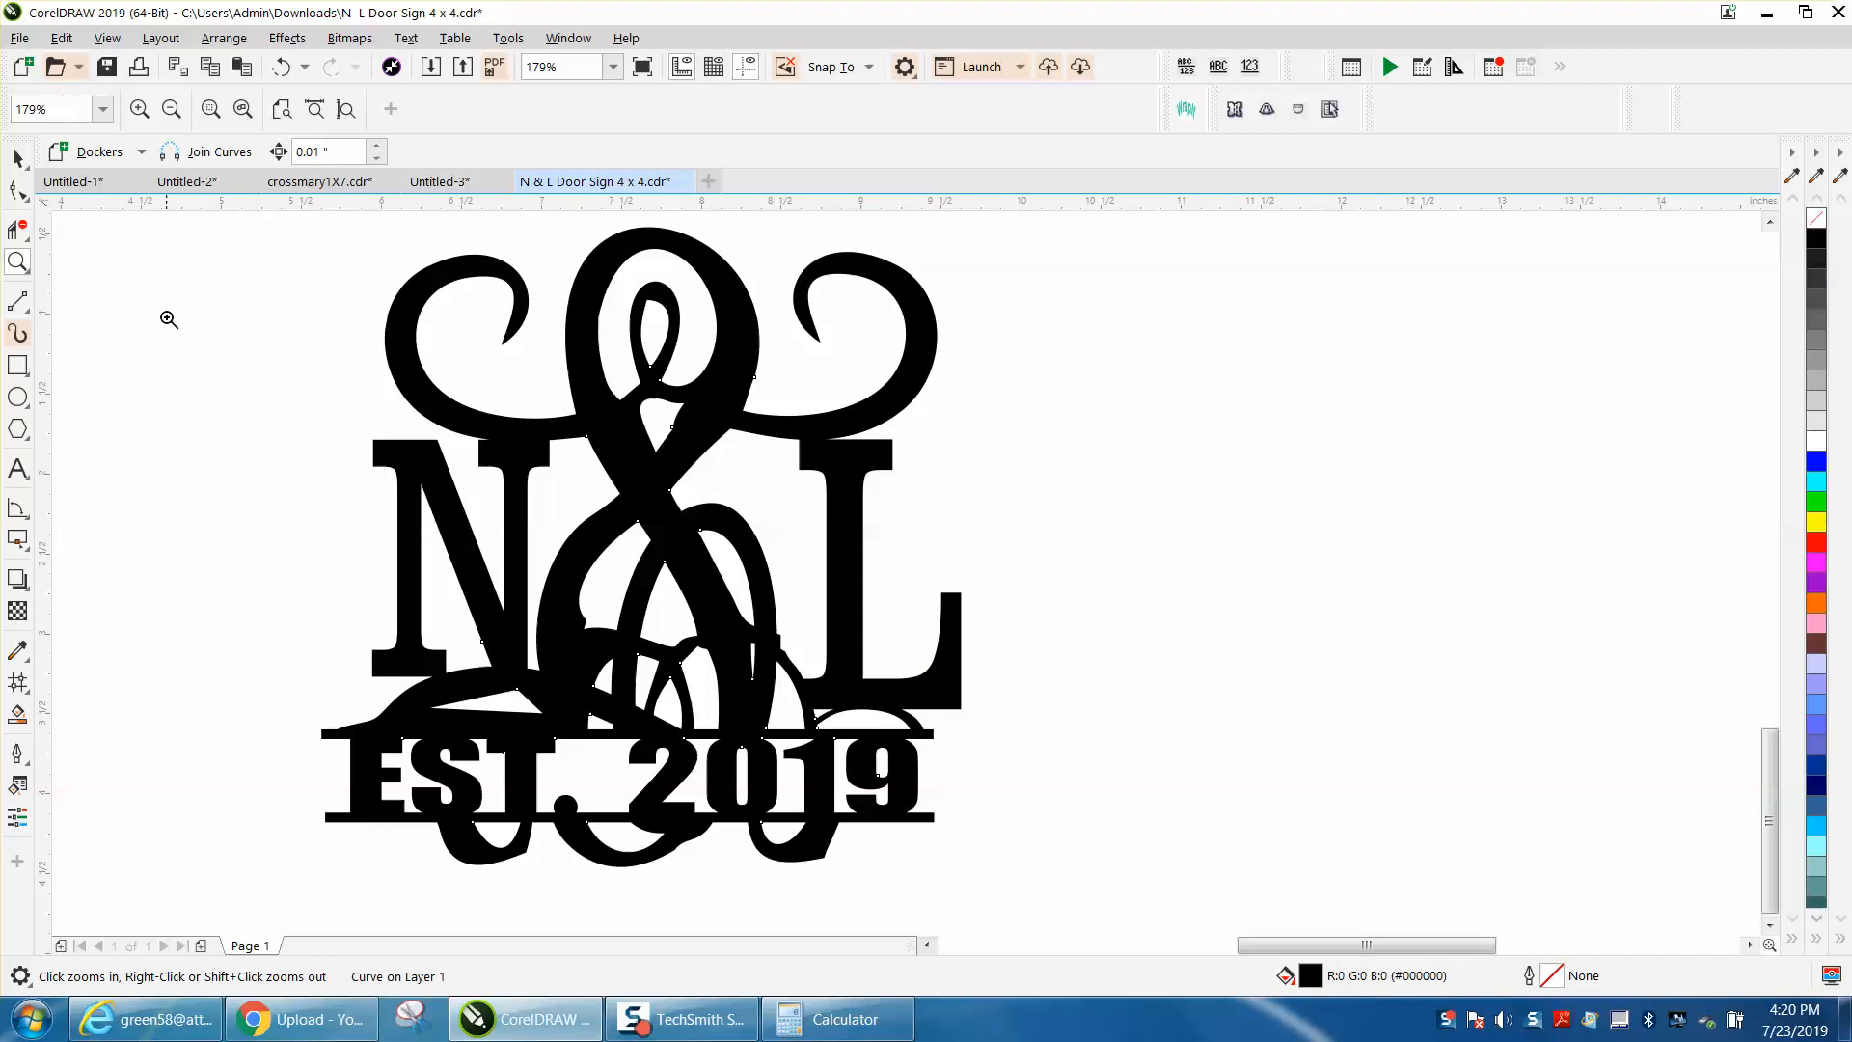
left_click(18, 157)
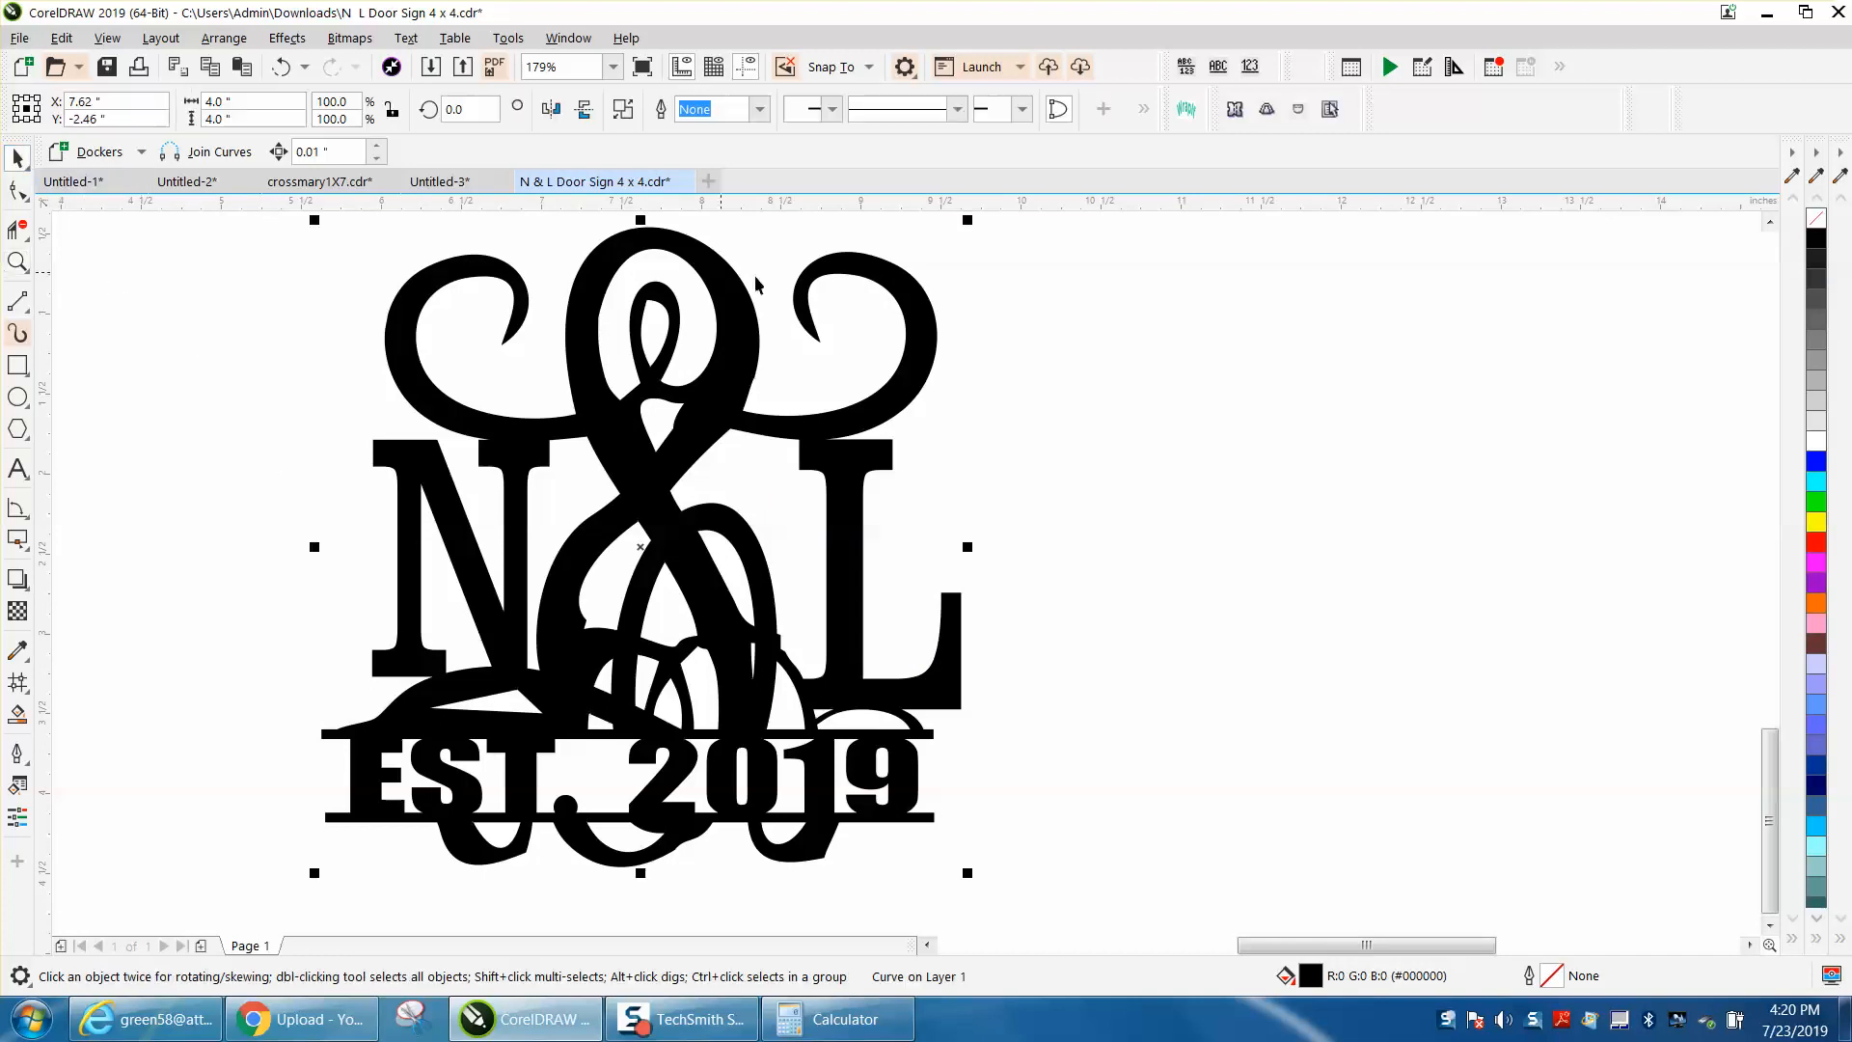
left_click(1817, 220)
right_click(1815, 545)
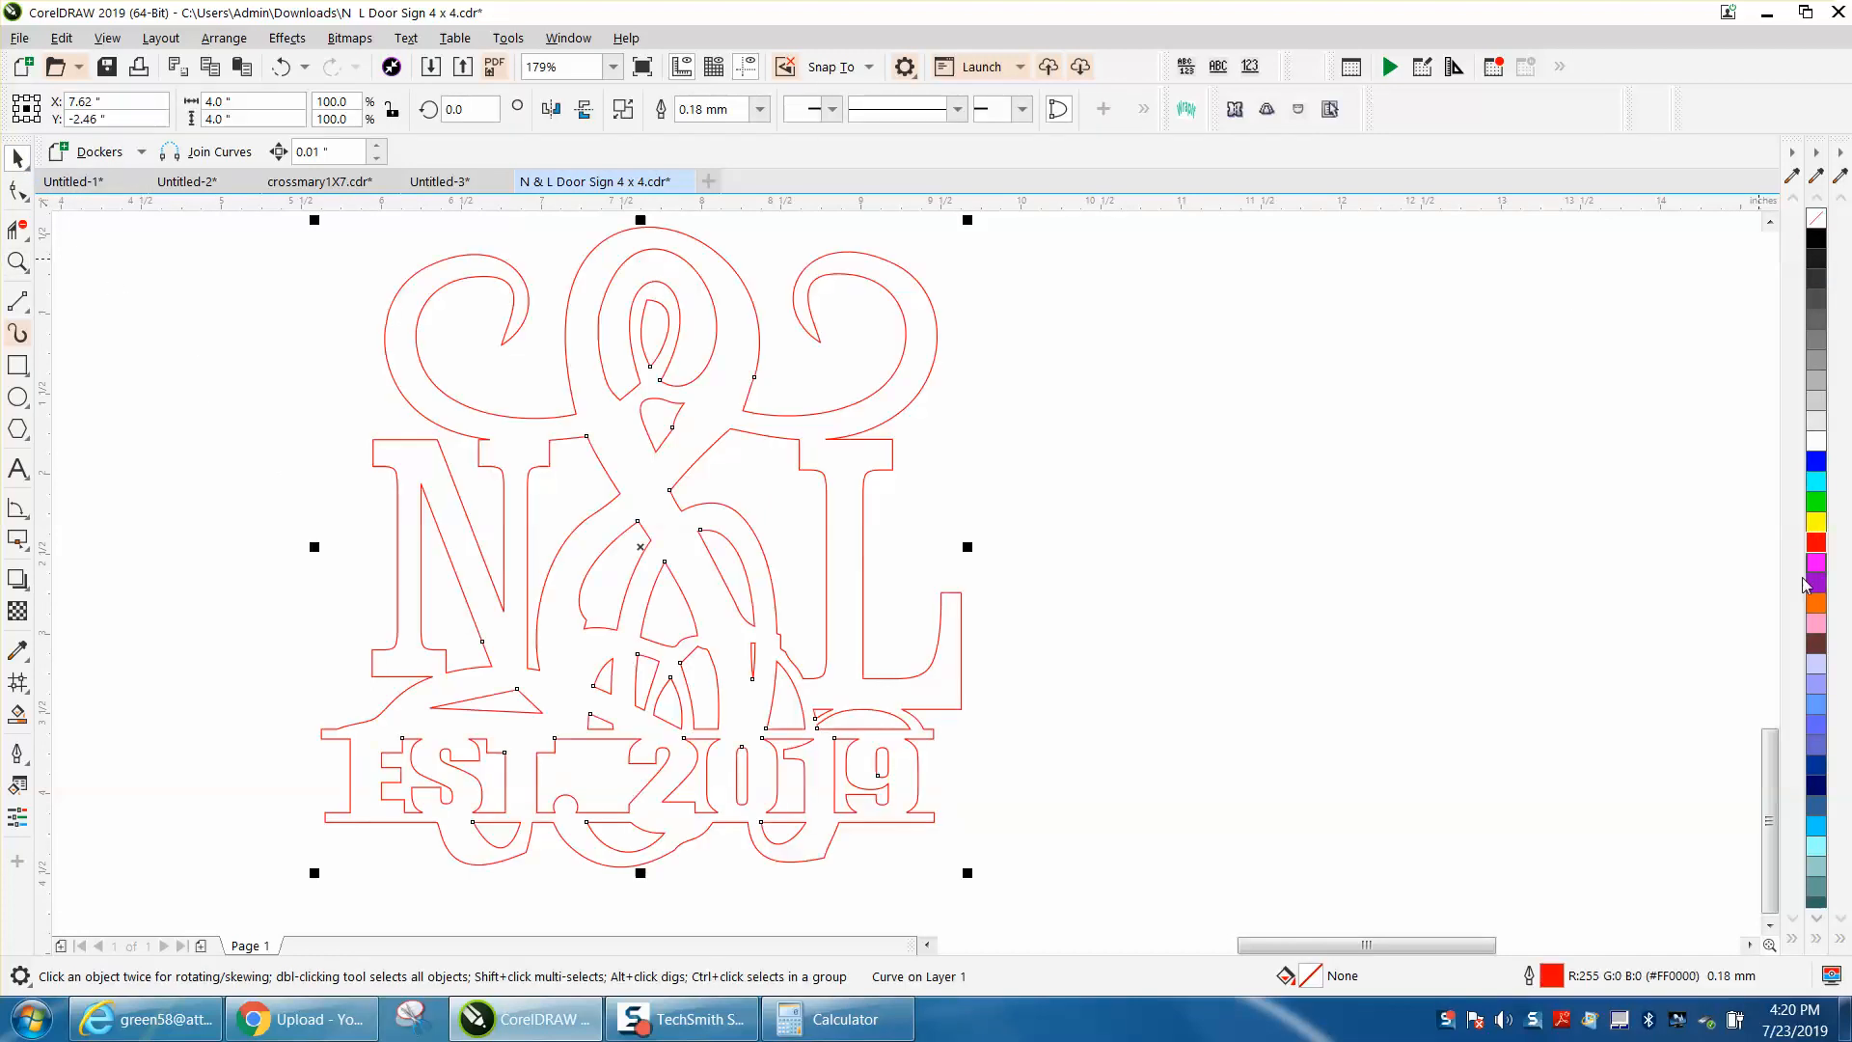
double_click(1552, 976)
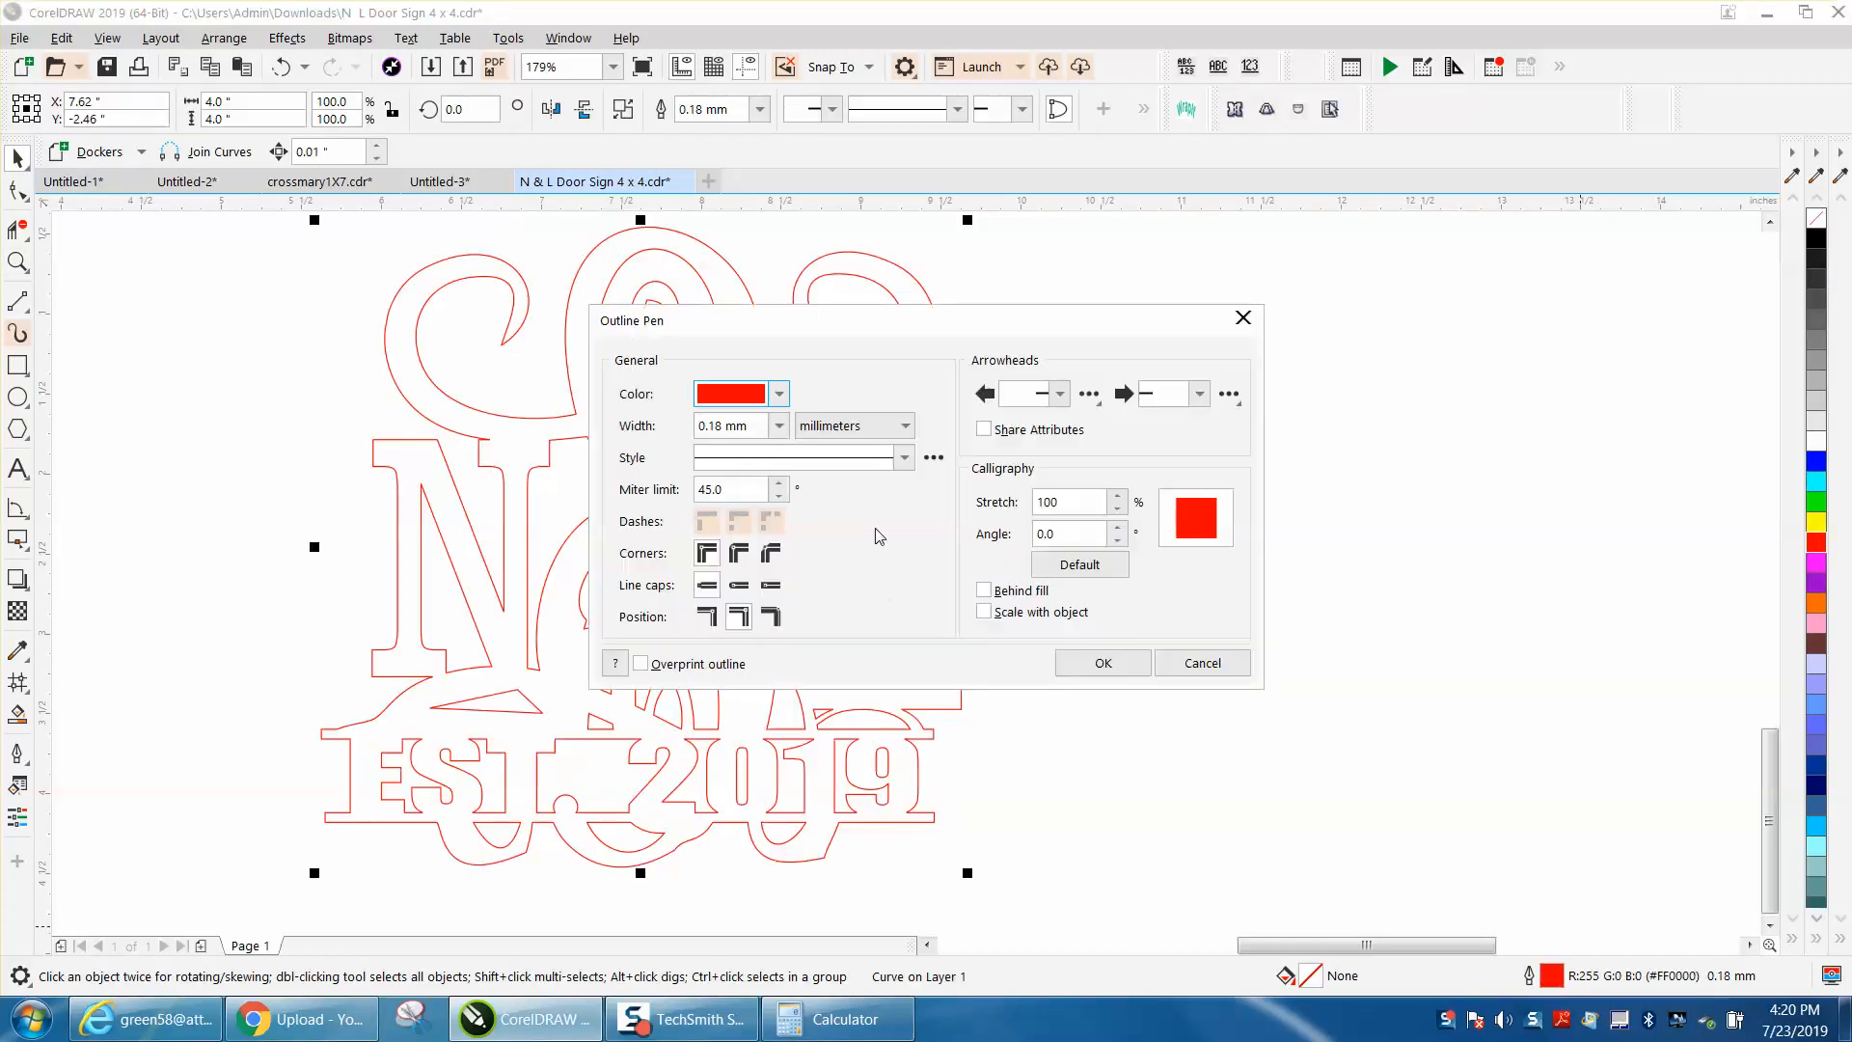
left_click(779, 425)
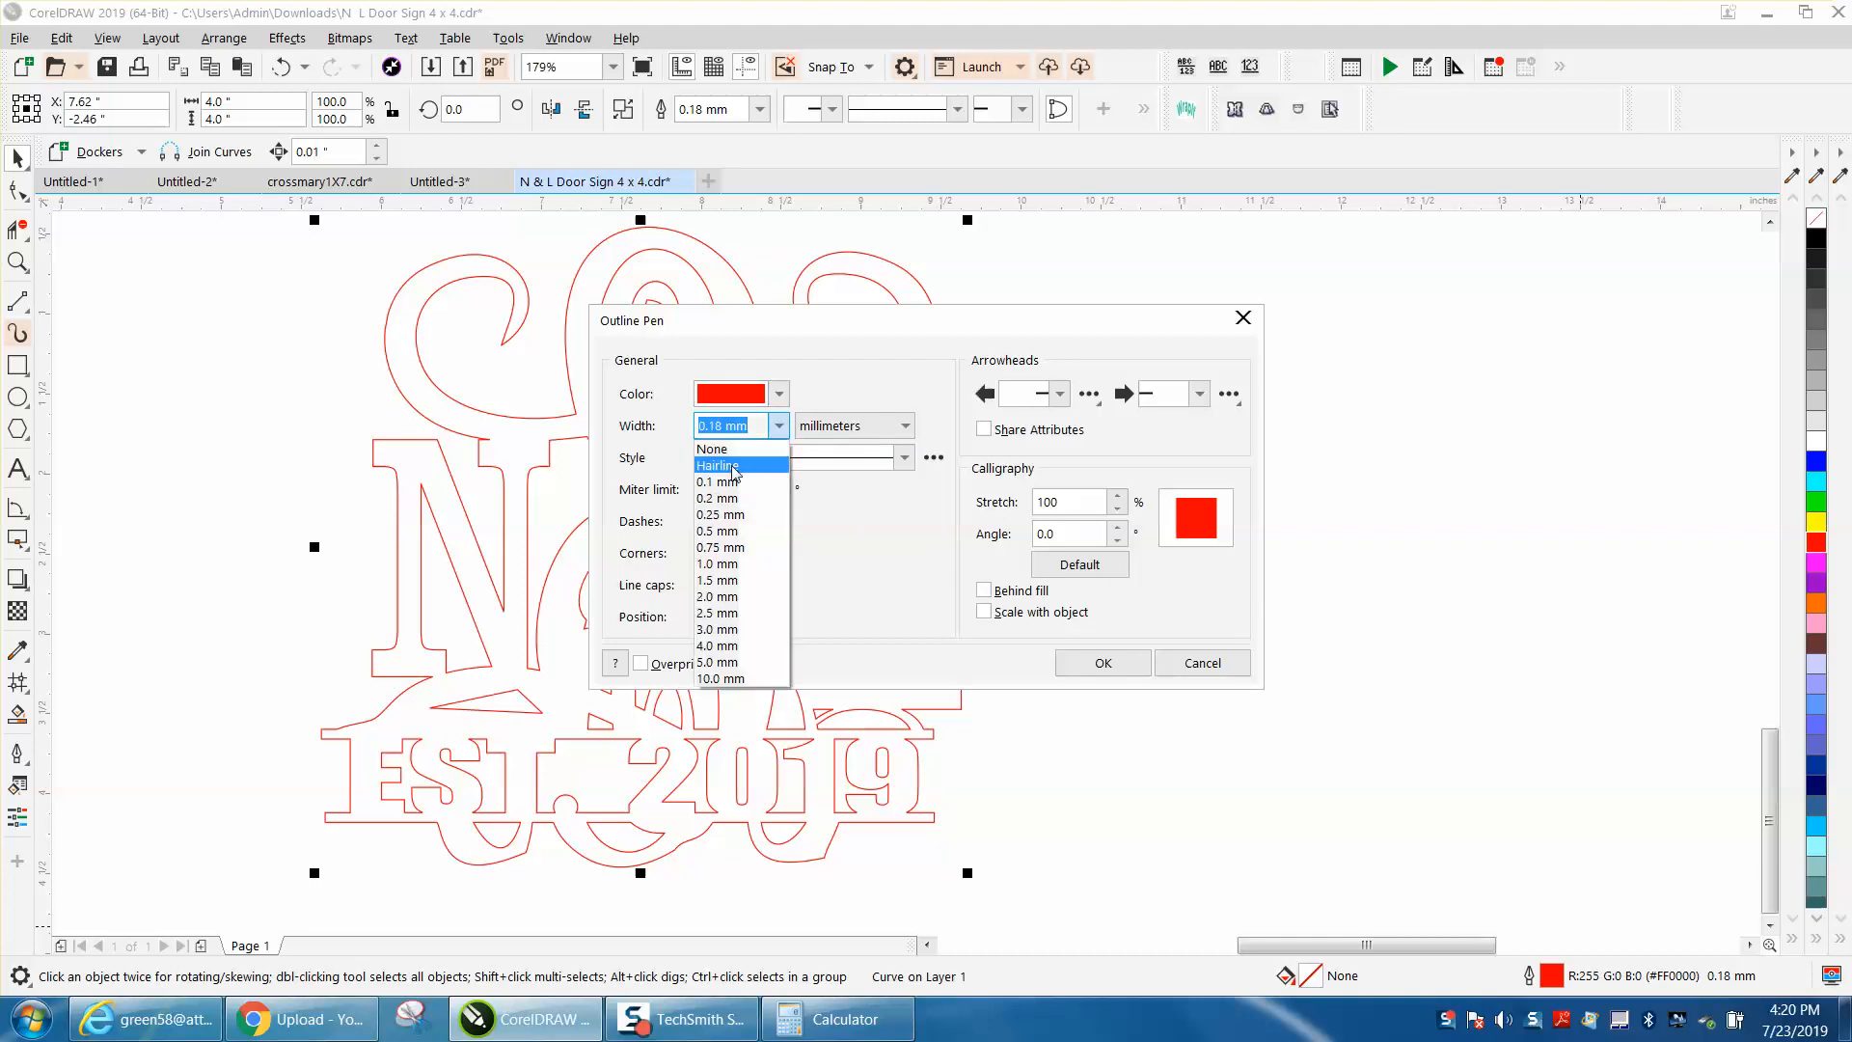
left_click(735, 466)
left_click(1106, 662)
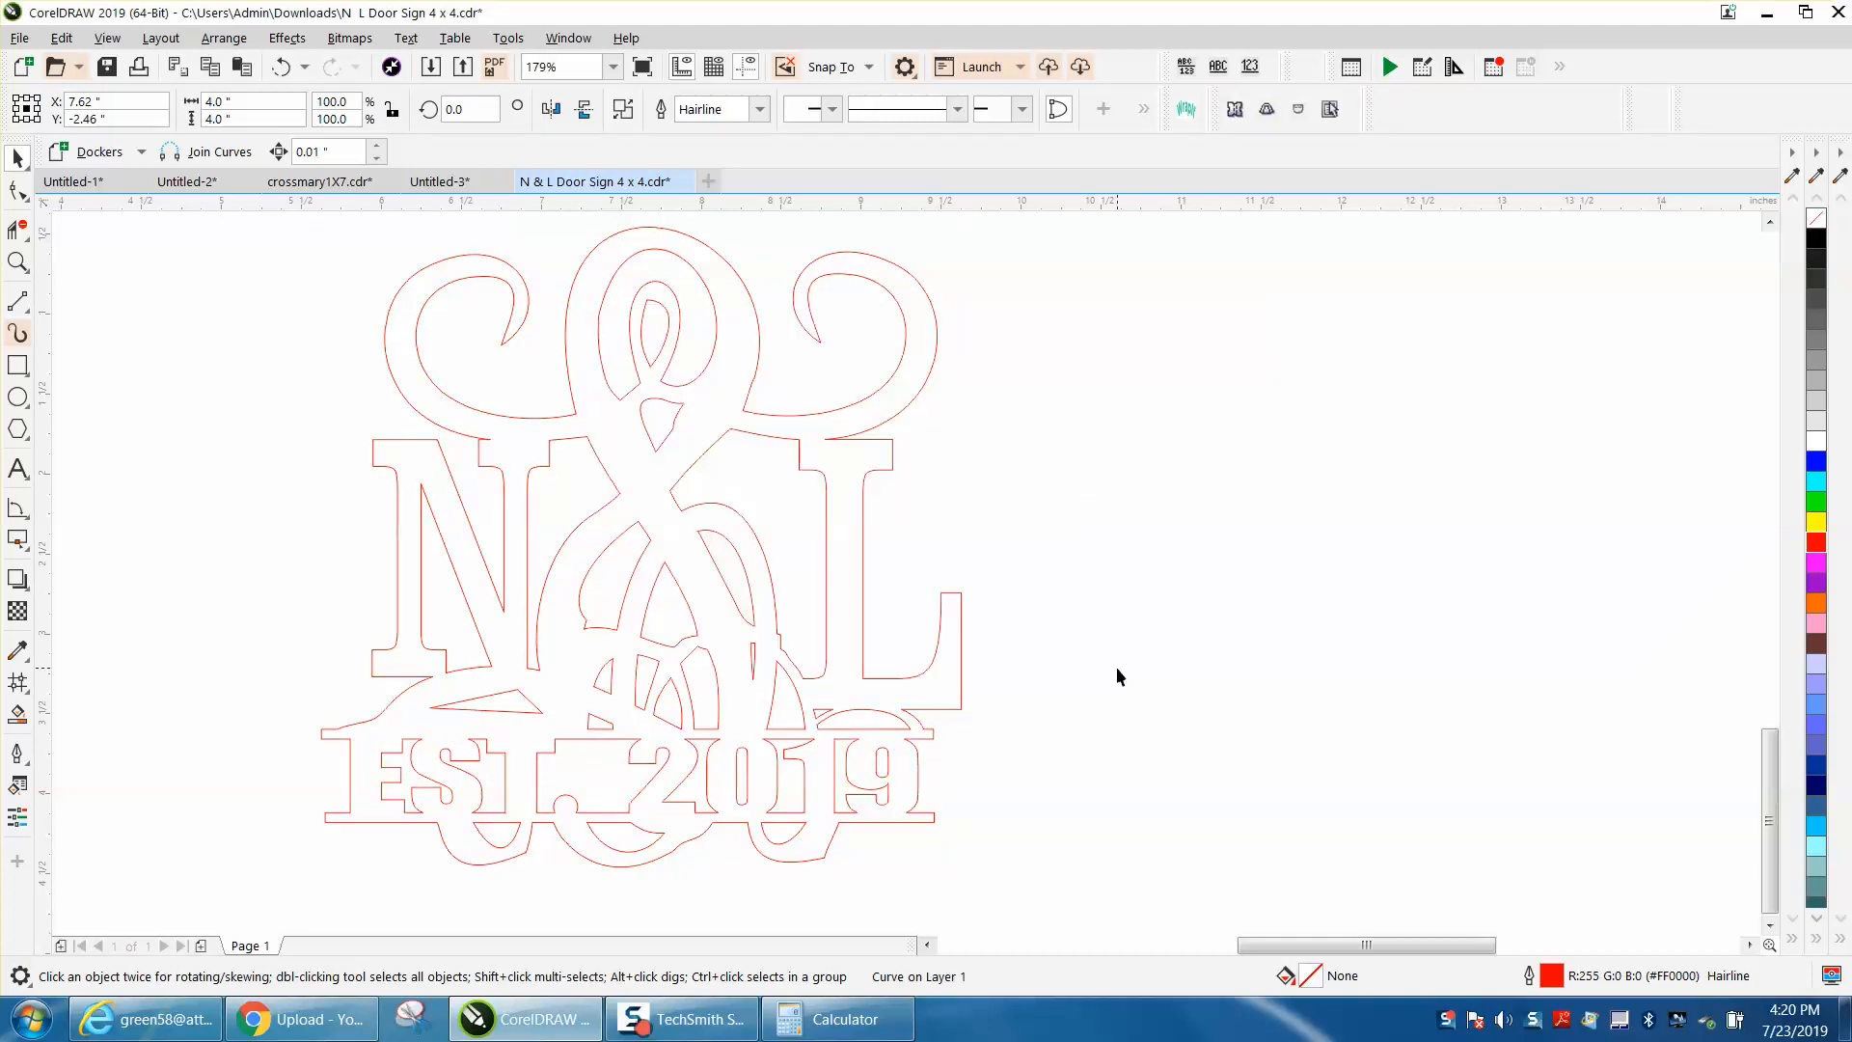
Step: Smart Fill the outlined copy in black, recolor the fill orange, and undo both changes
left_click(18, 714)
left_click(466, 687)
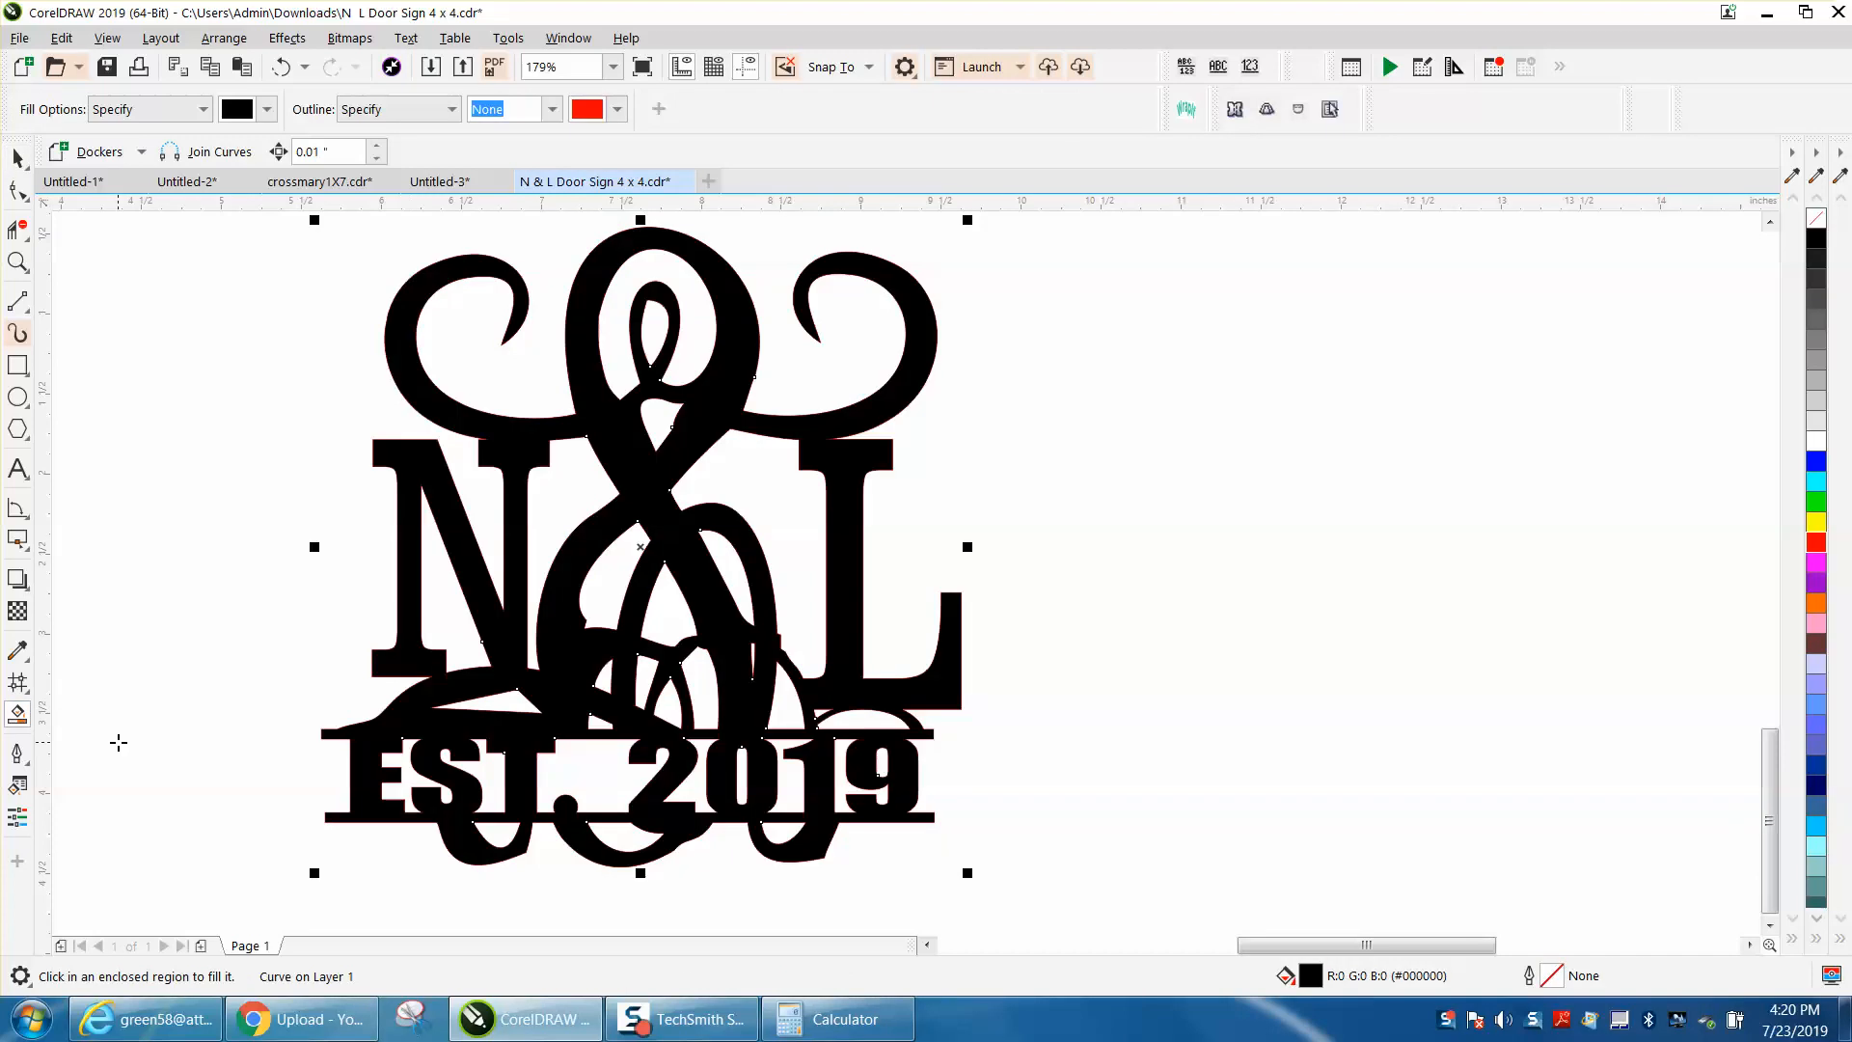
left_click(1816, 605)
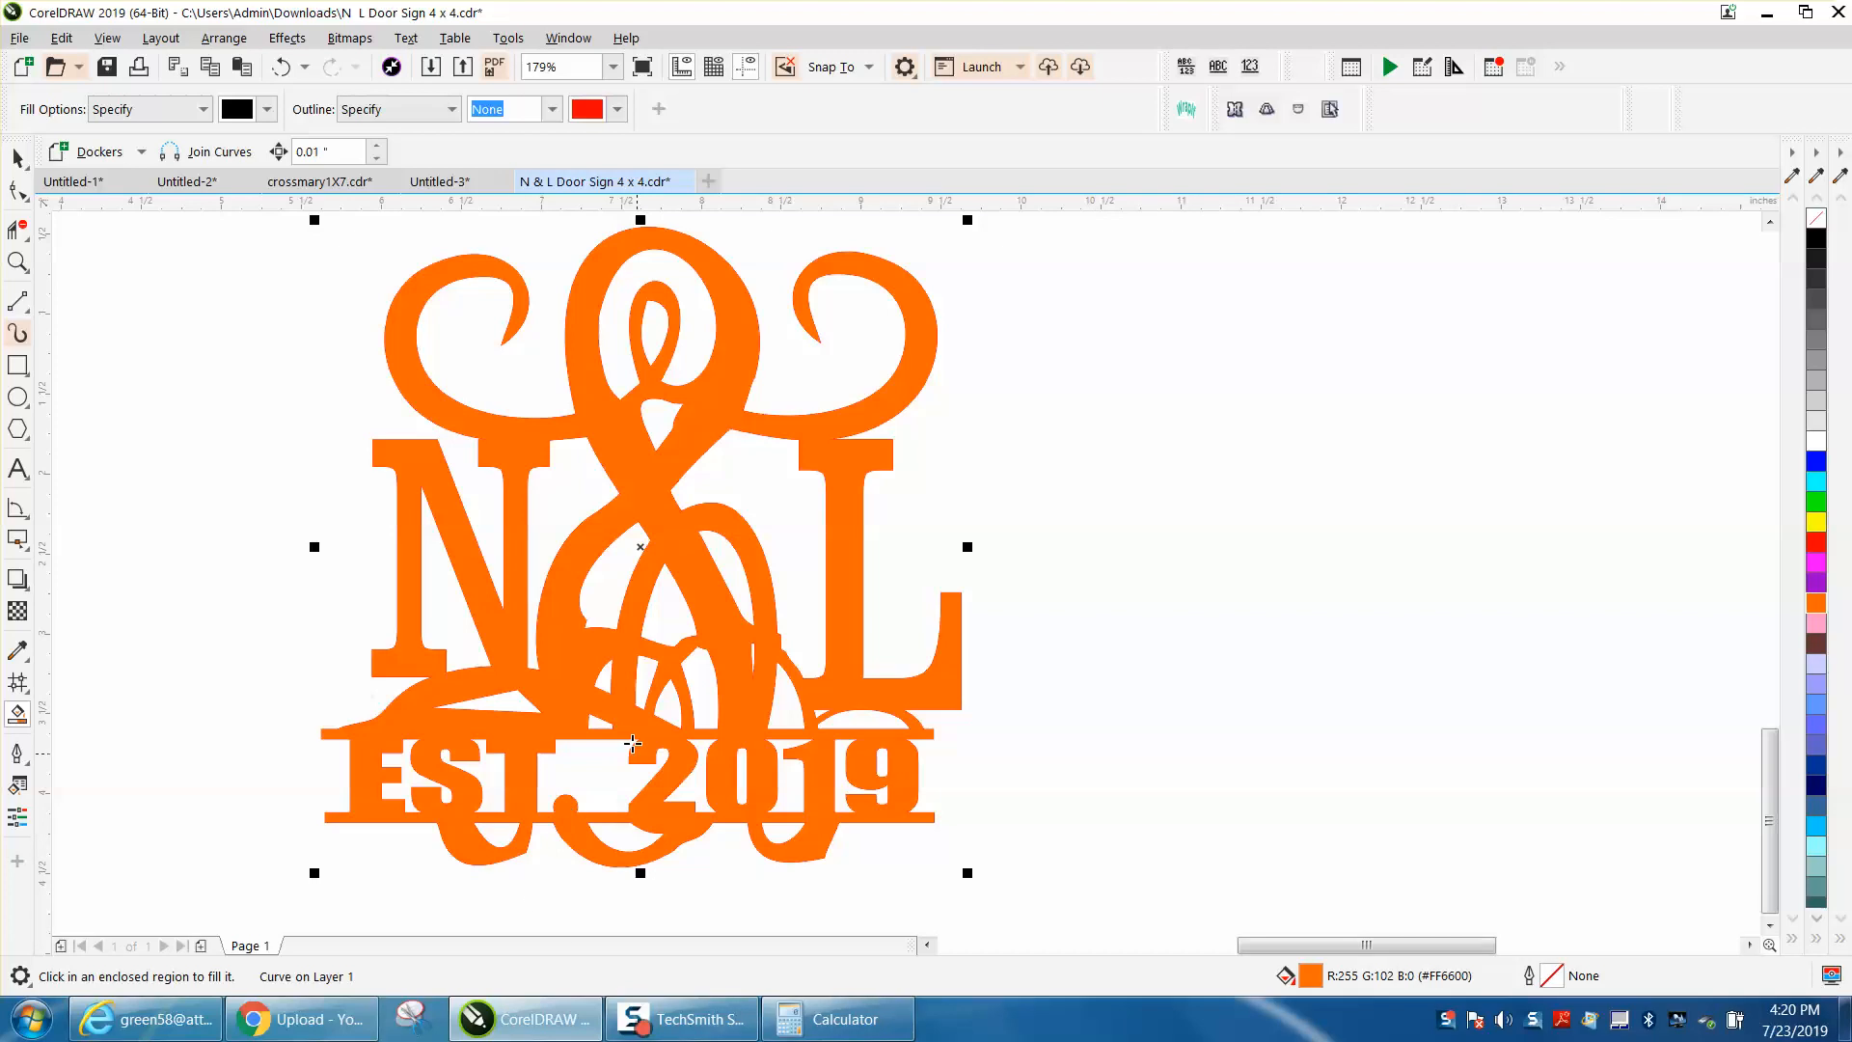
left_click(281, 67)
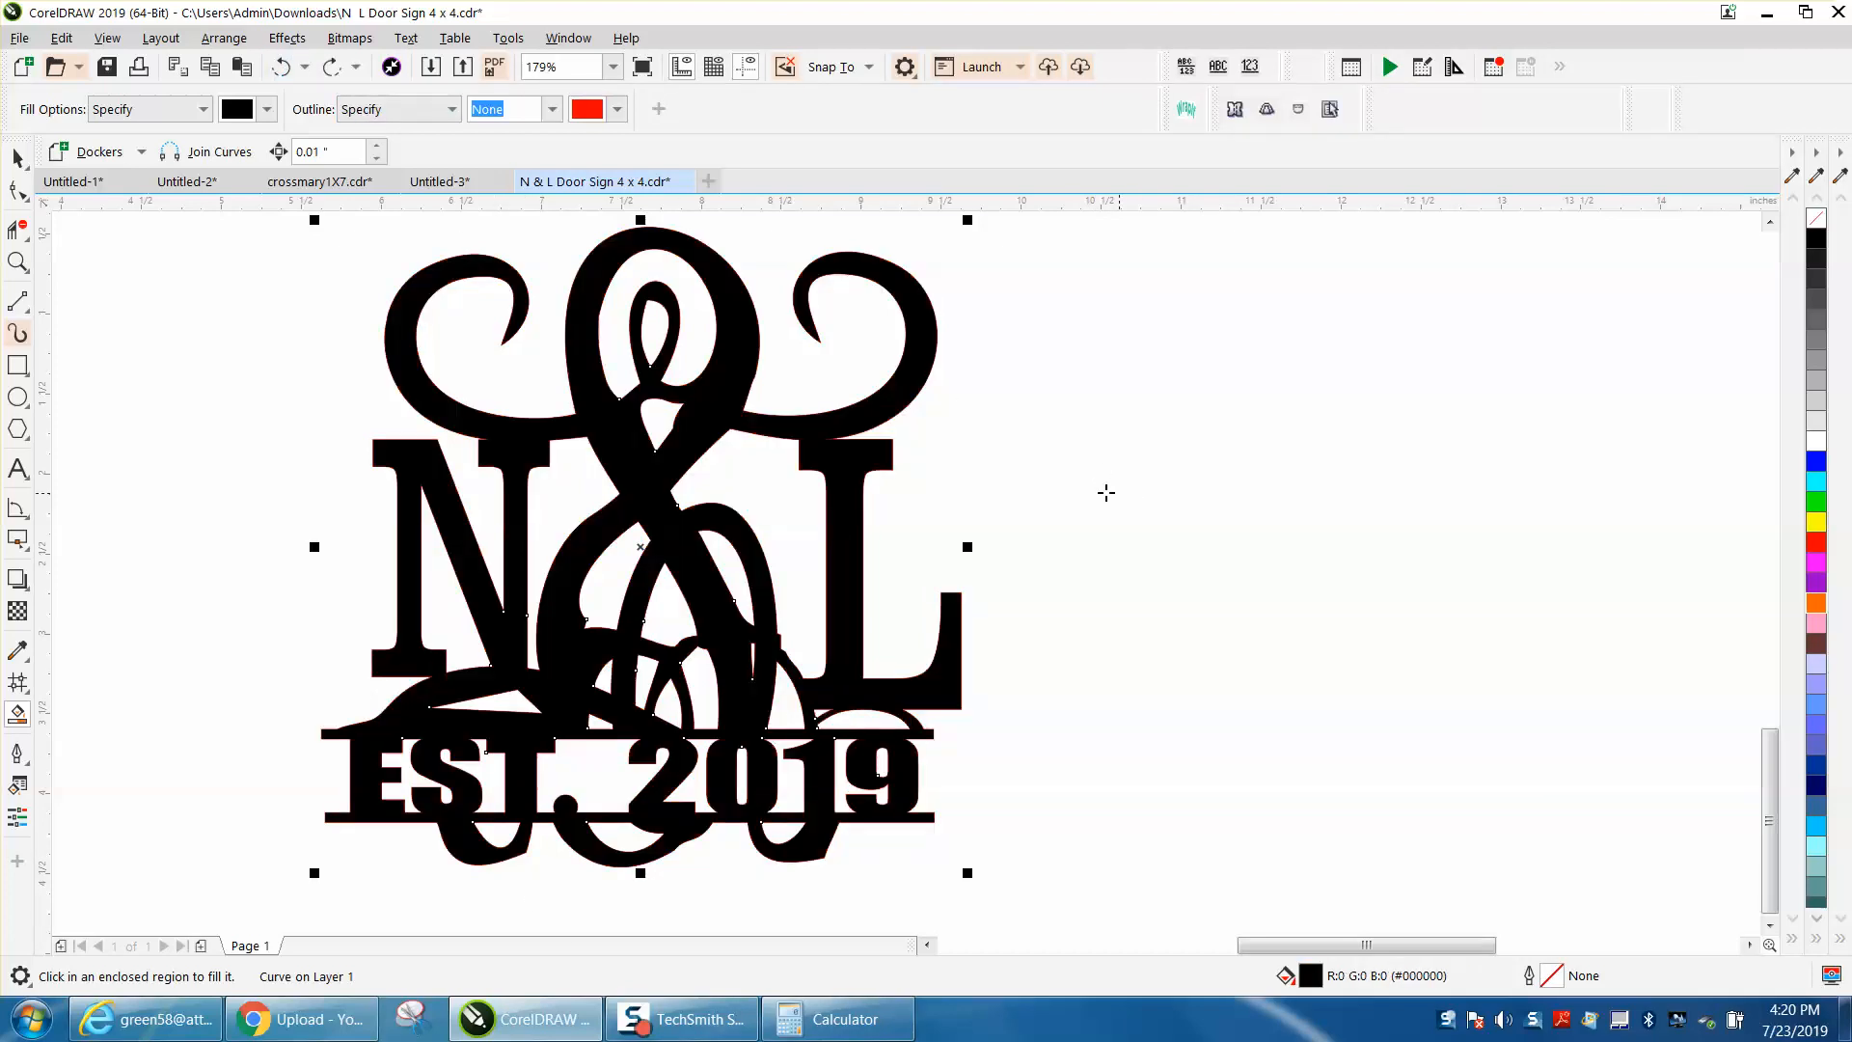
left_click(281, 66)
Step: Move the first sign on the page down below the page, beside the new hairline copy
scroll(965, 348, "down", 4)
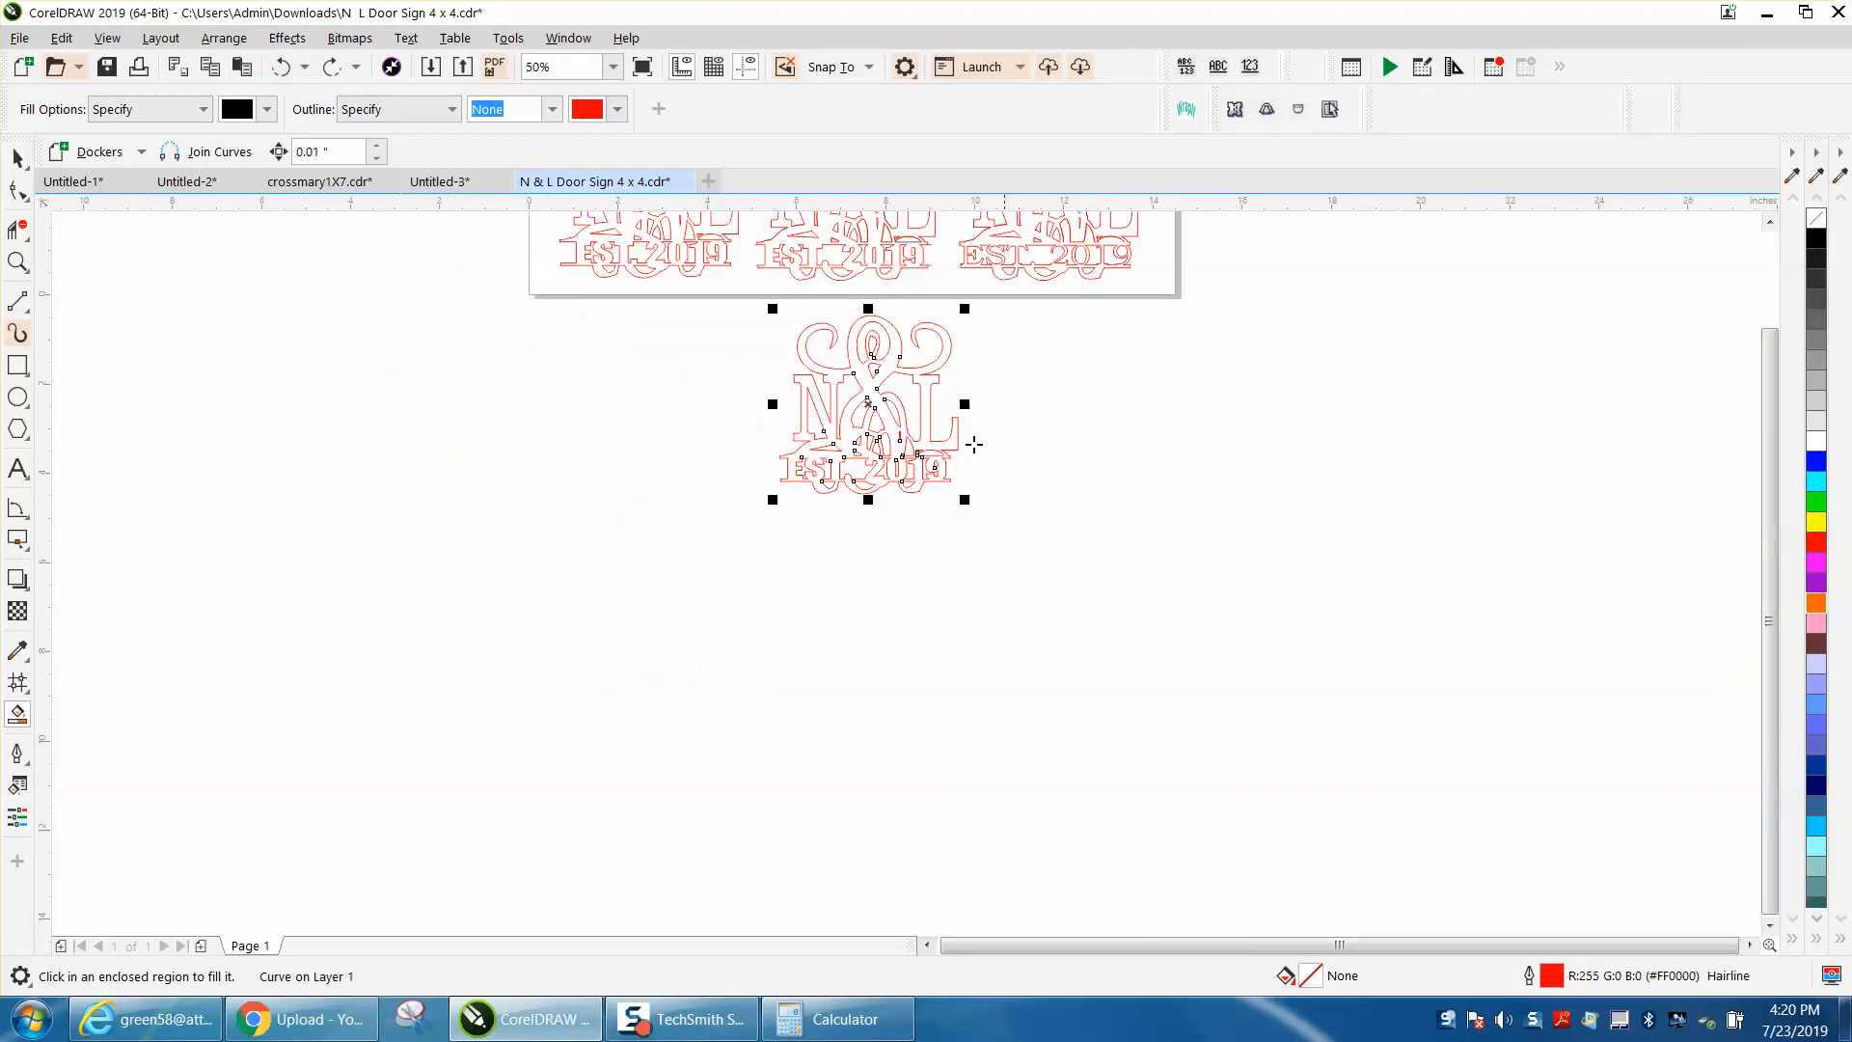
key("space")
scroll(1328, 474, "down", 1)
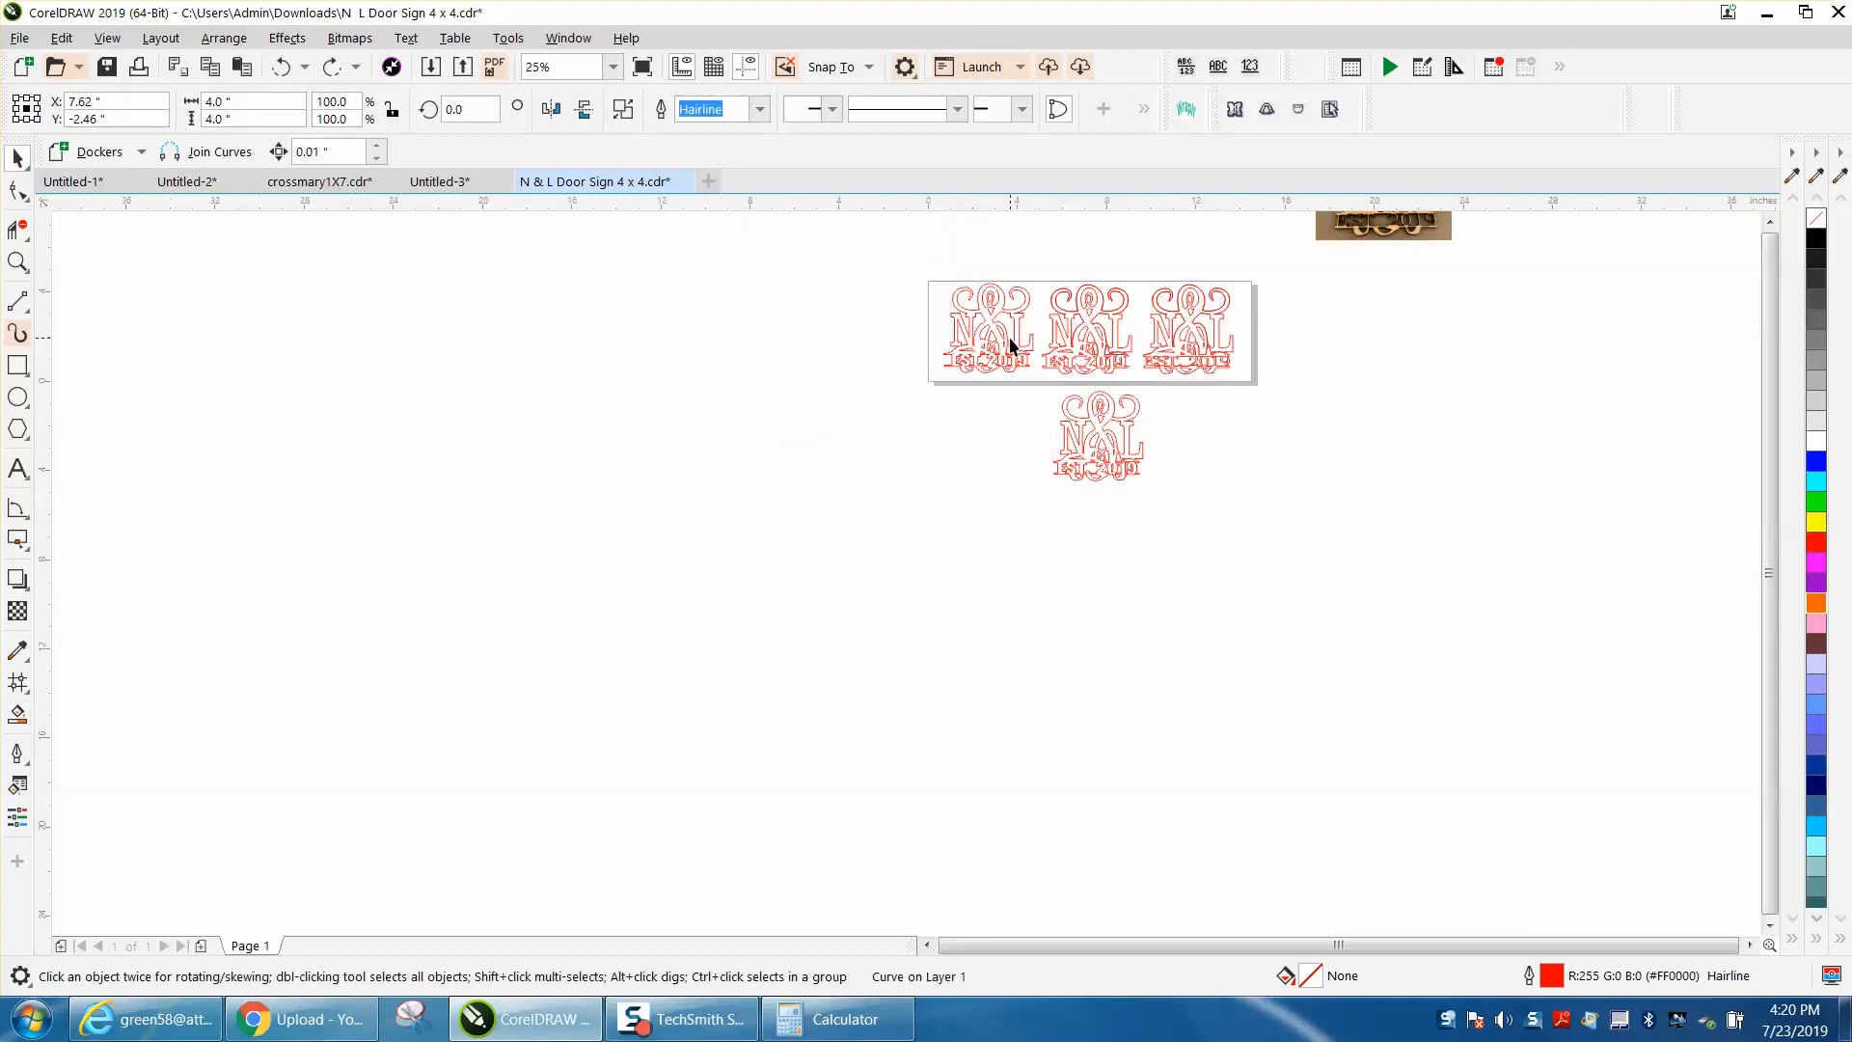
left_click(1009, 430)
left_click_drag(999, 359, 1000, 462)
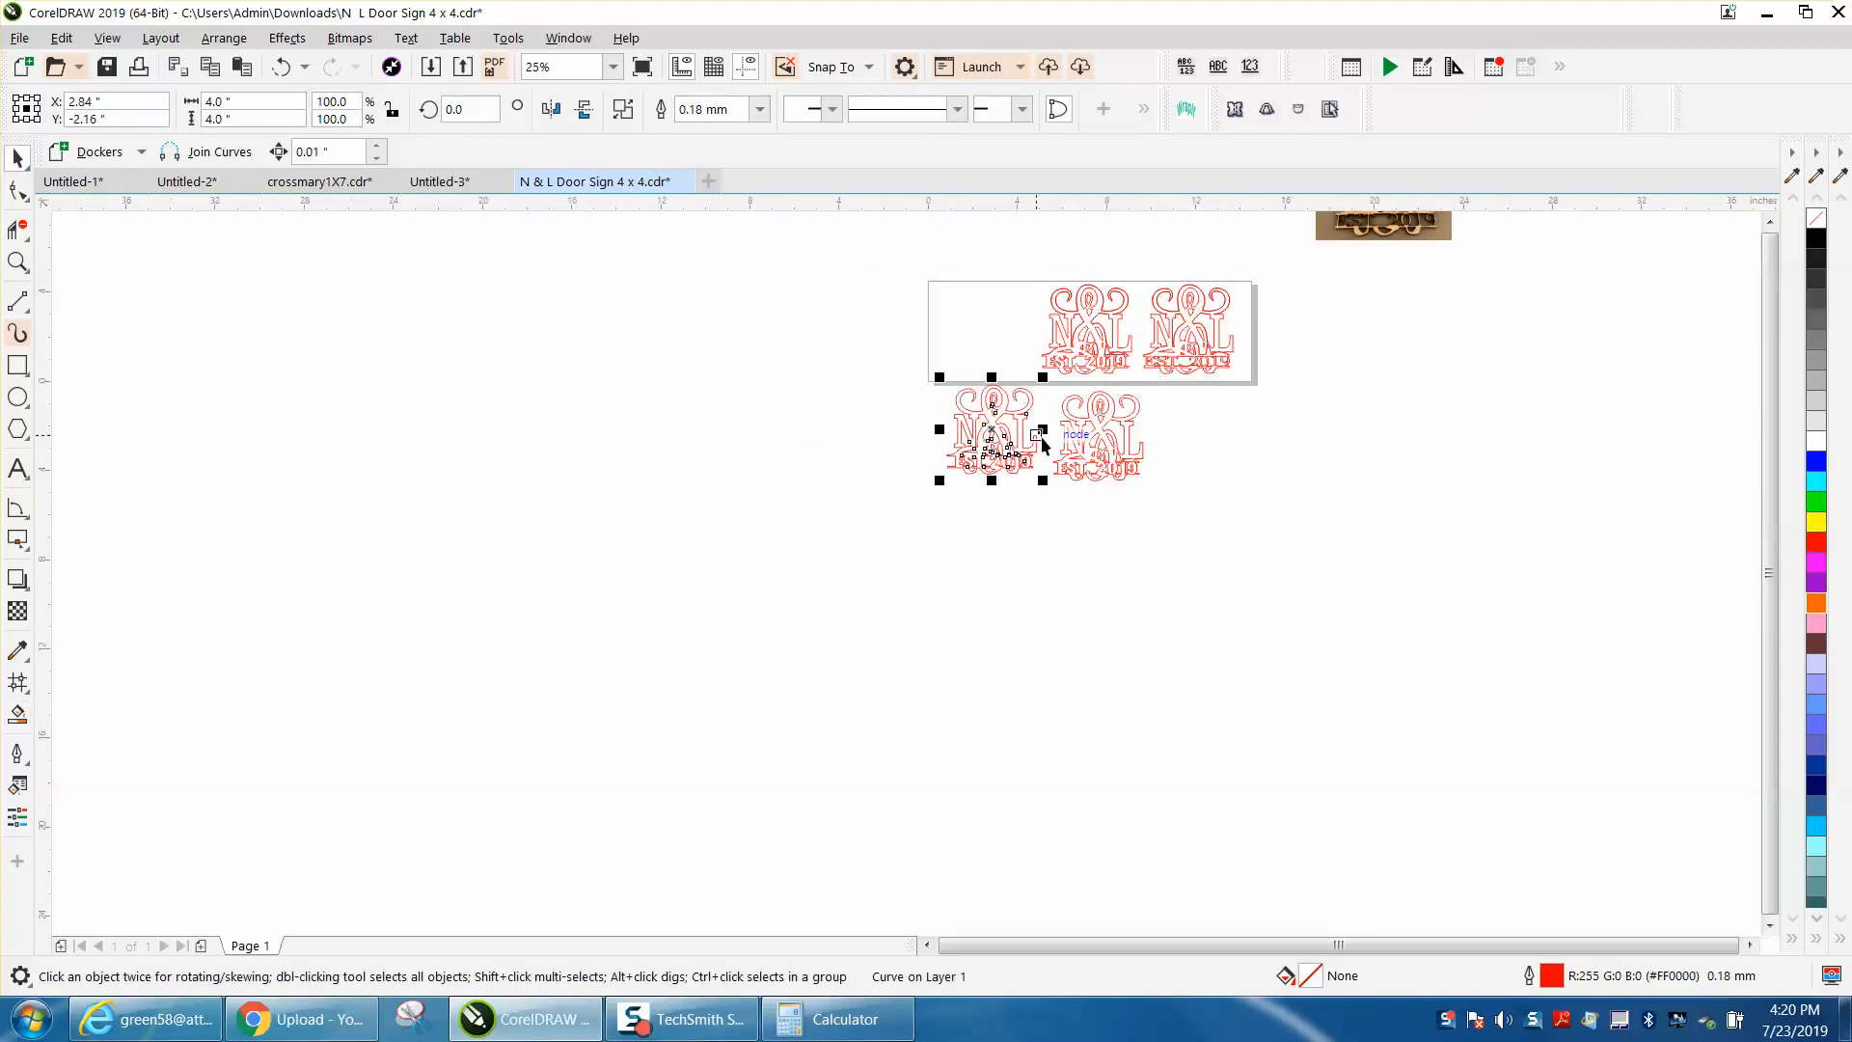
Step: Reshape the top of the innermost ampersand loop in the new copy into a smooth rounded curve using its node handles
left_click(17, 261)
left_click(972, 382)
left_click_drag(972, 383, 1411, 653)
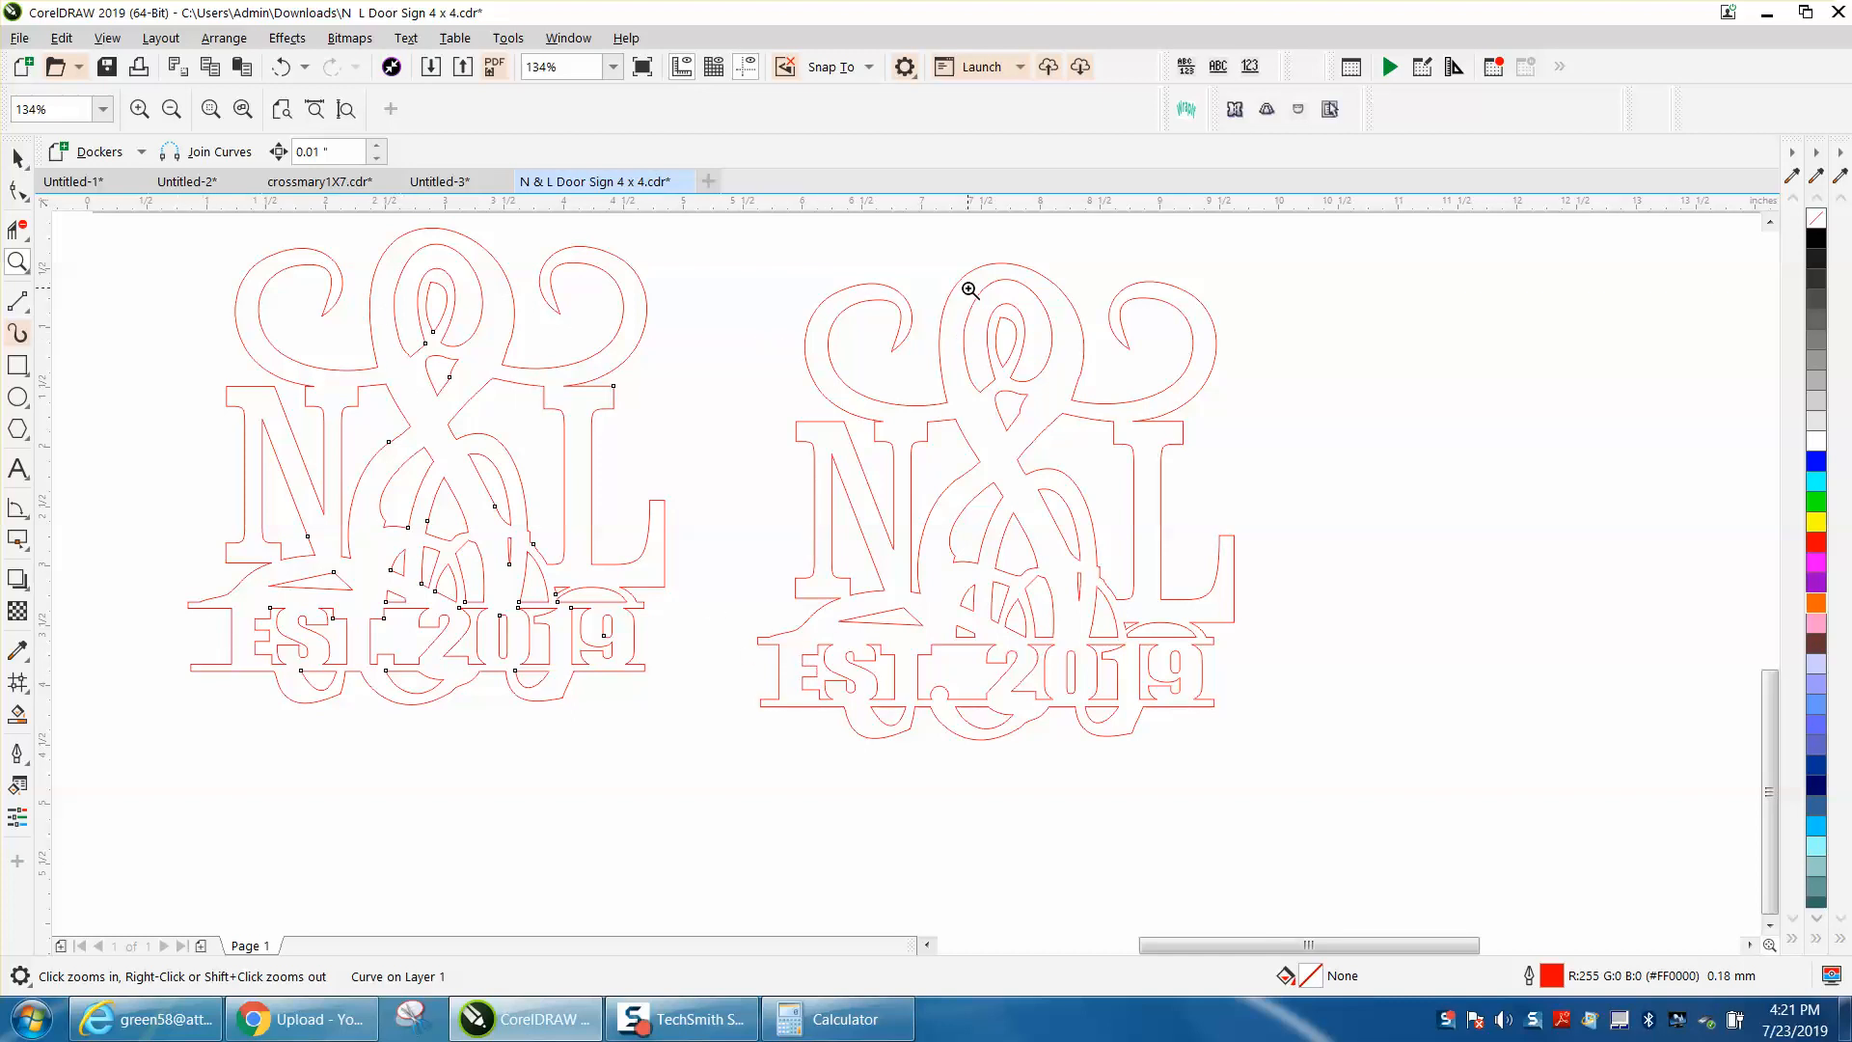
left_click_drag(969, 289, 1133, 430)
left_click(19, 191)
left_click(653, 342)
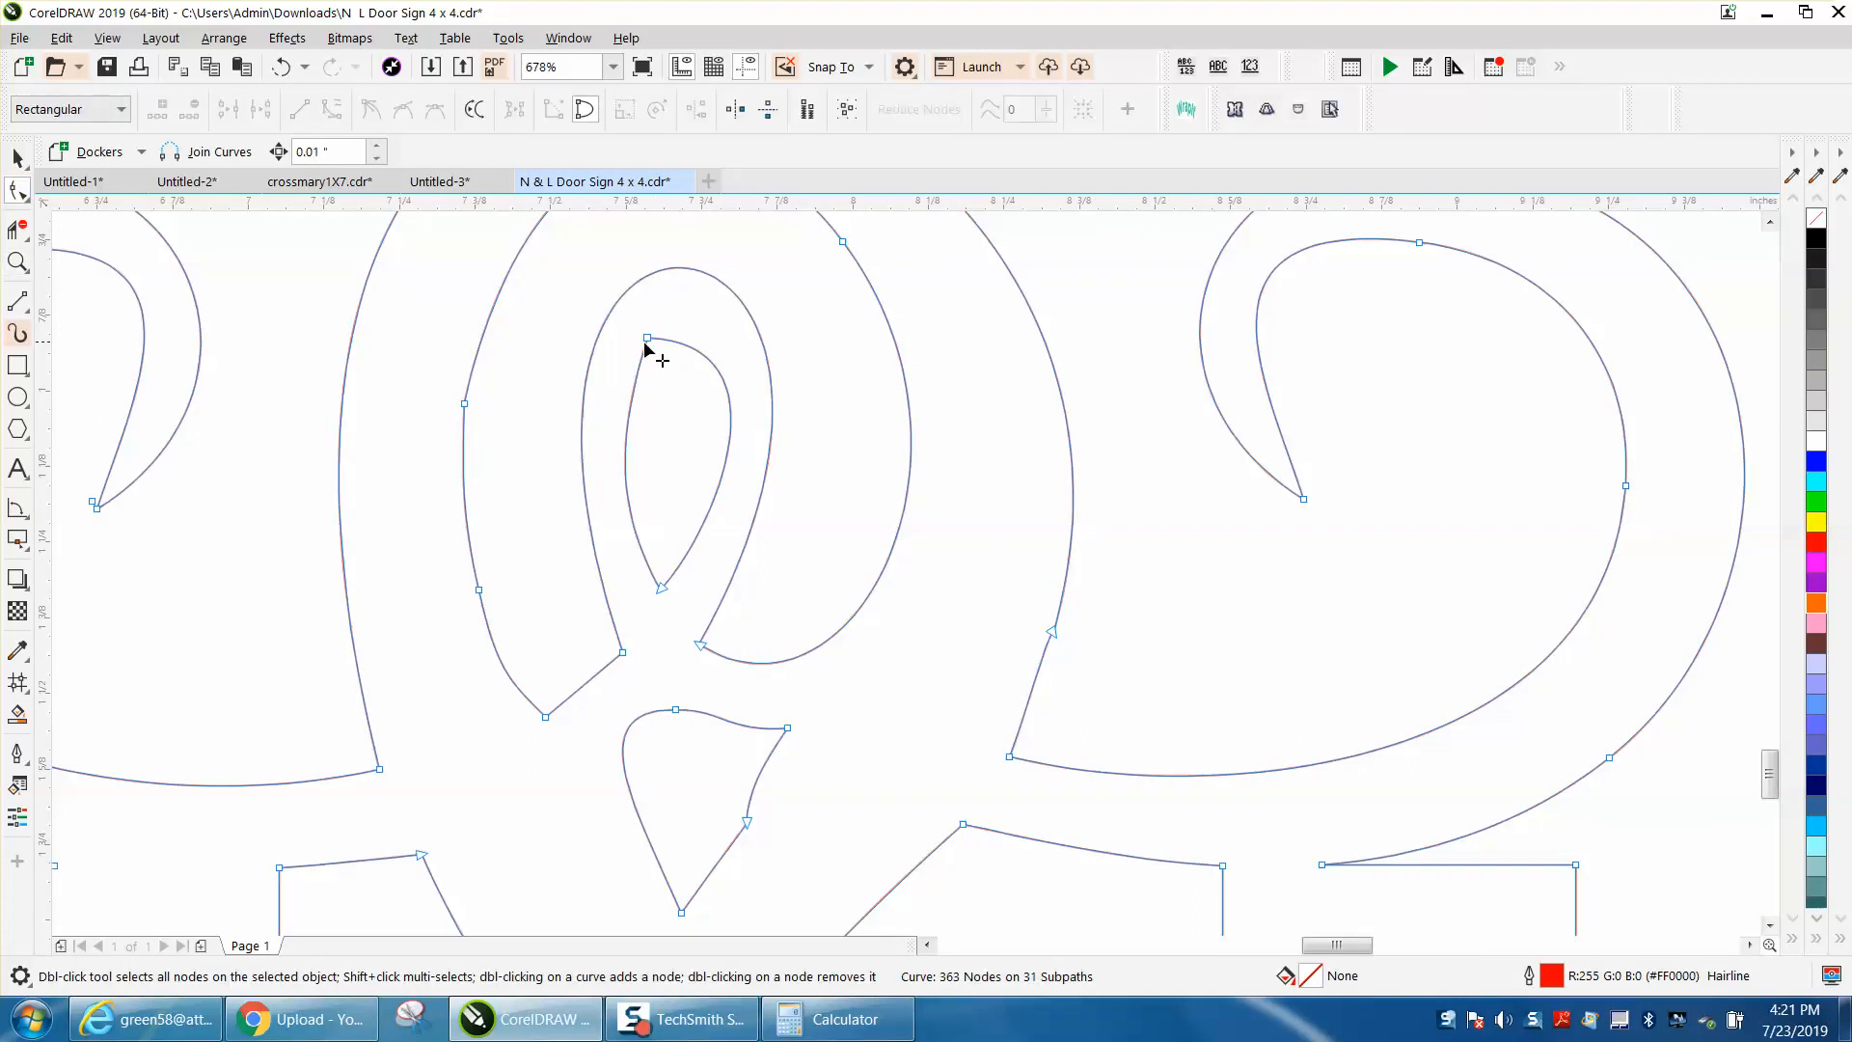
left_click(649, 340)
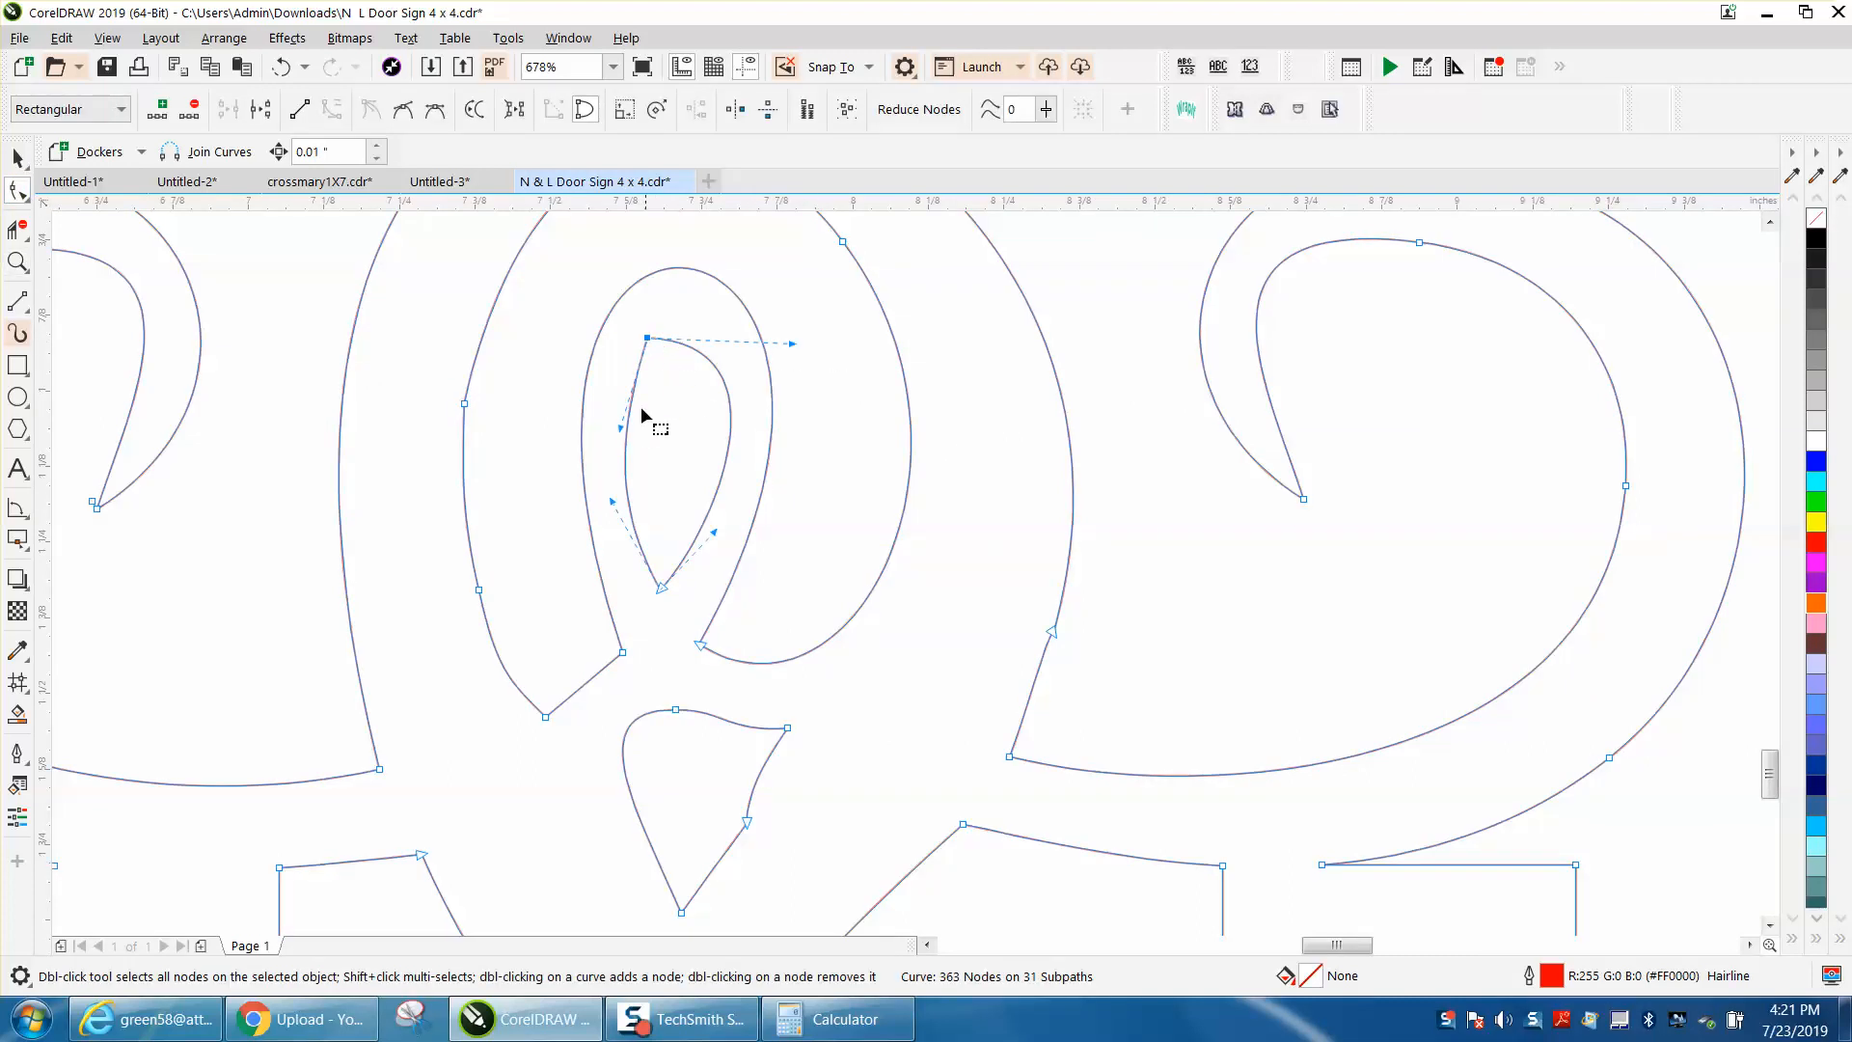
left_click_drag(618, 420, 610, 349)
left_click(793, 345)
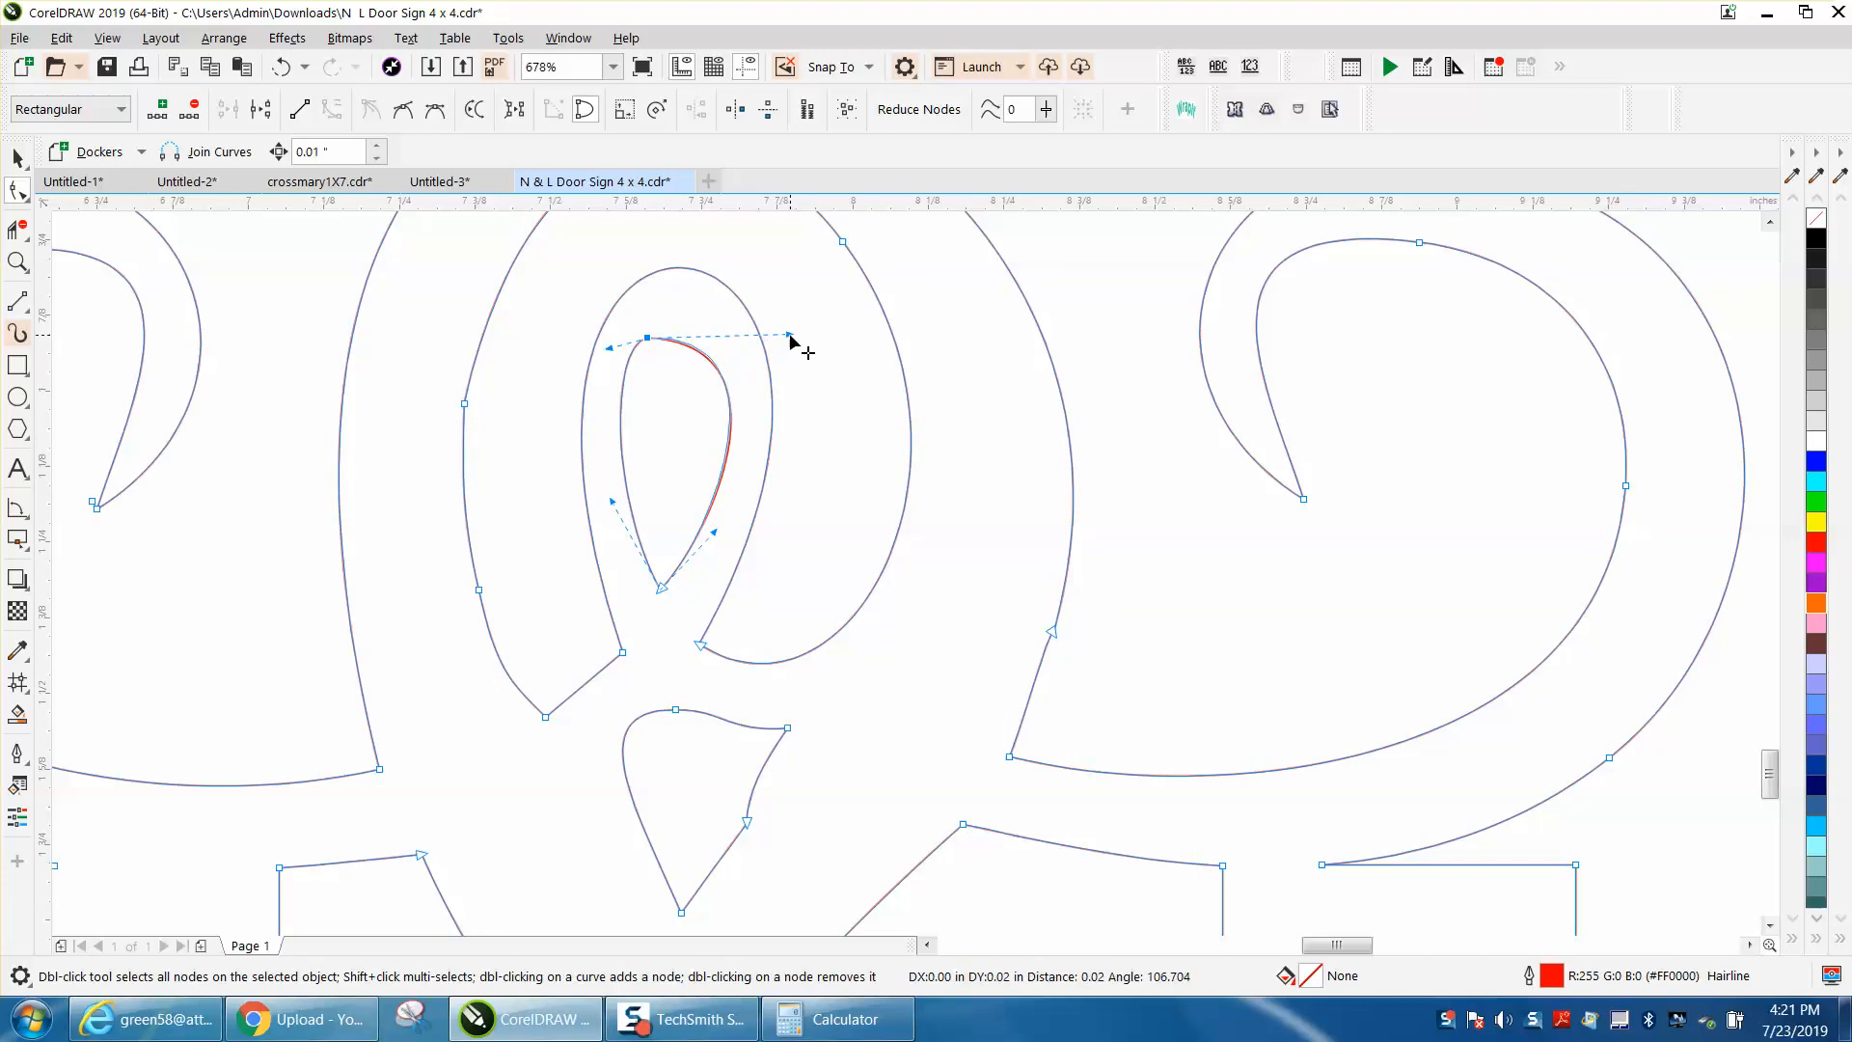
left_click(672, 340)
left_click_drag(672, 339, 668, 324)
left_click(649, 341)
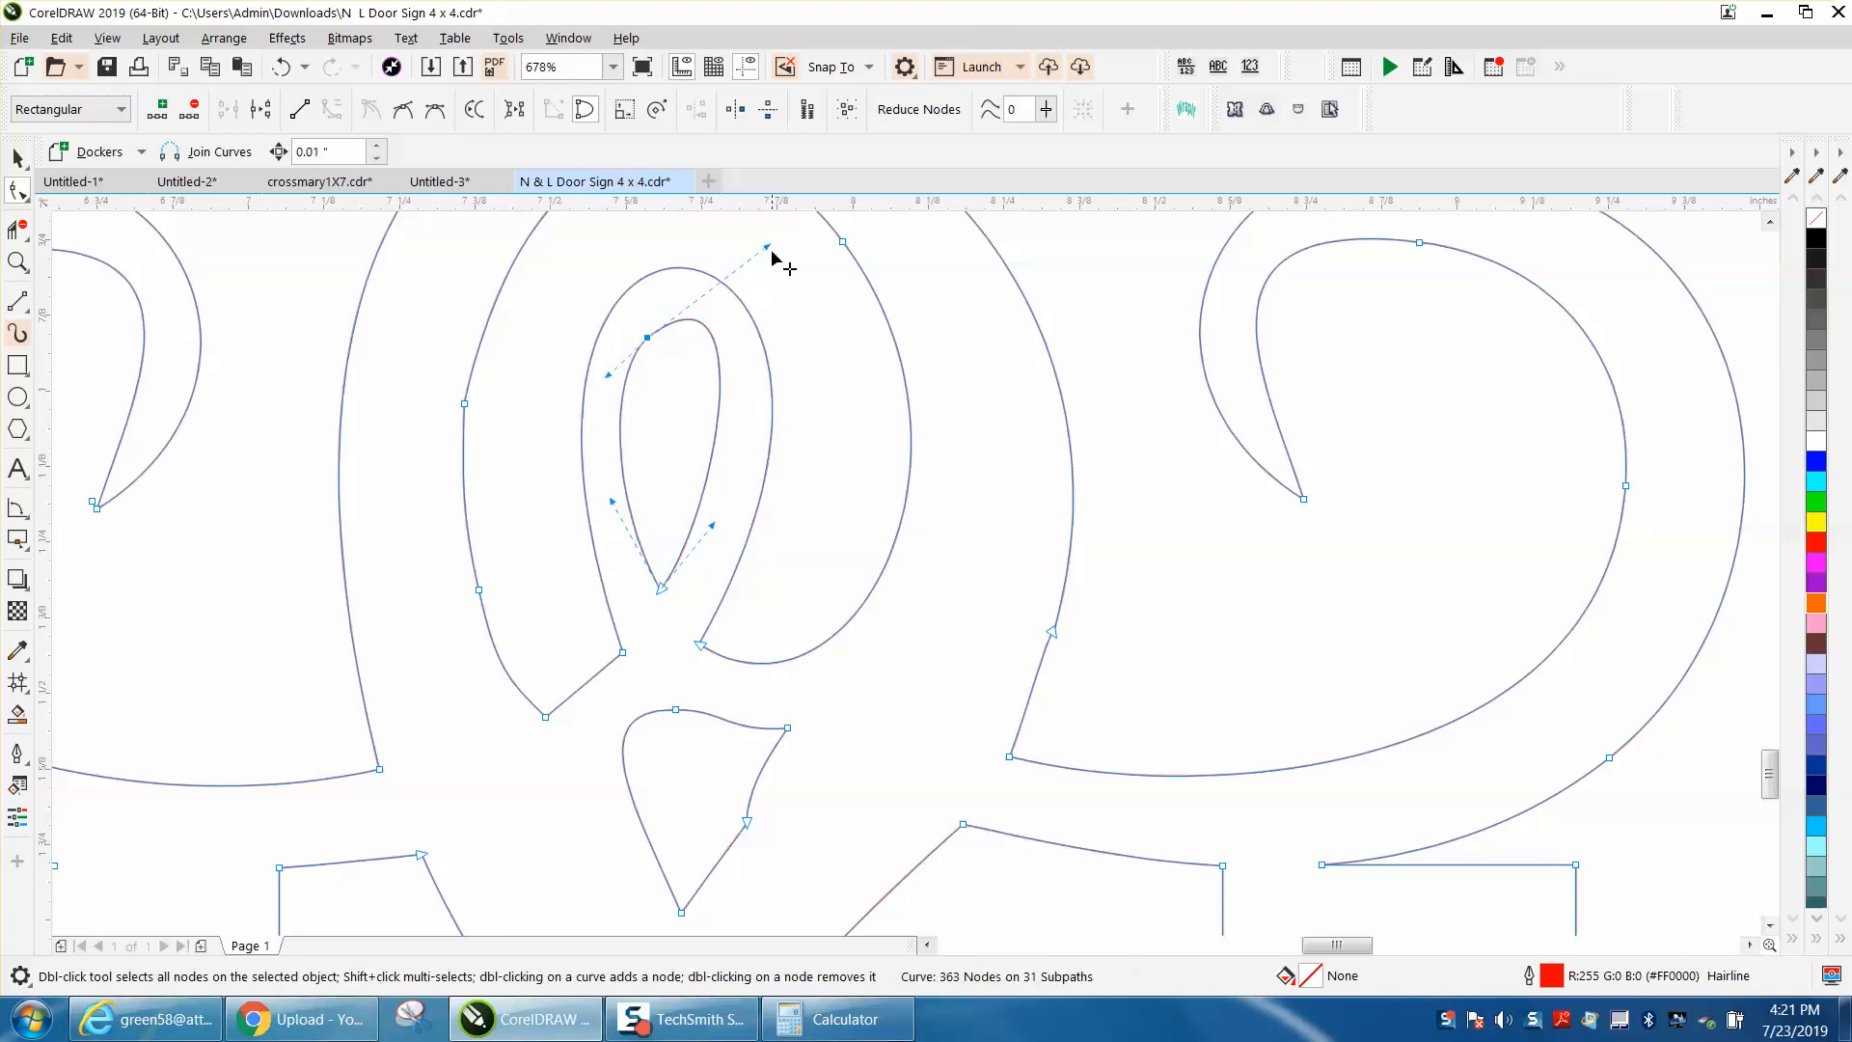
left_click_drag(769, 249, 770, 280)
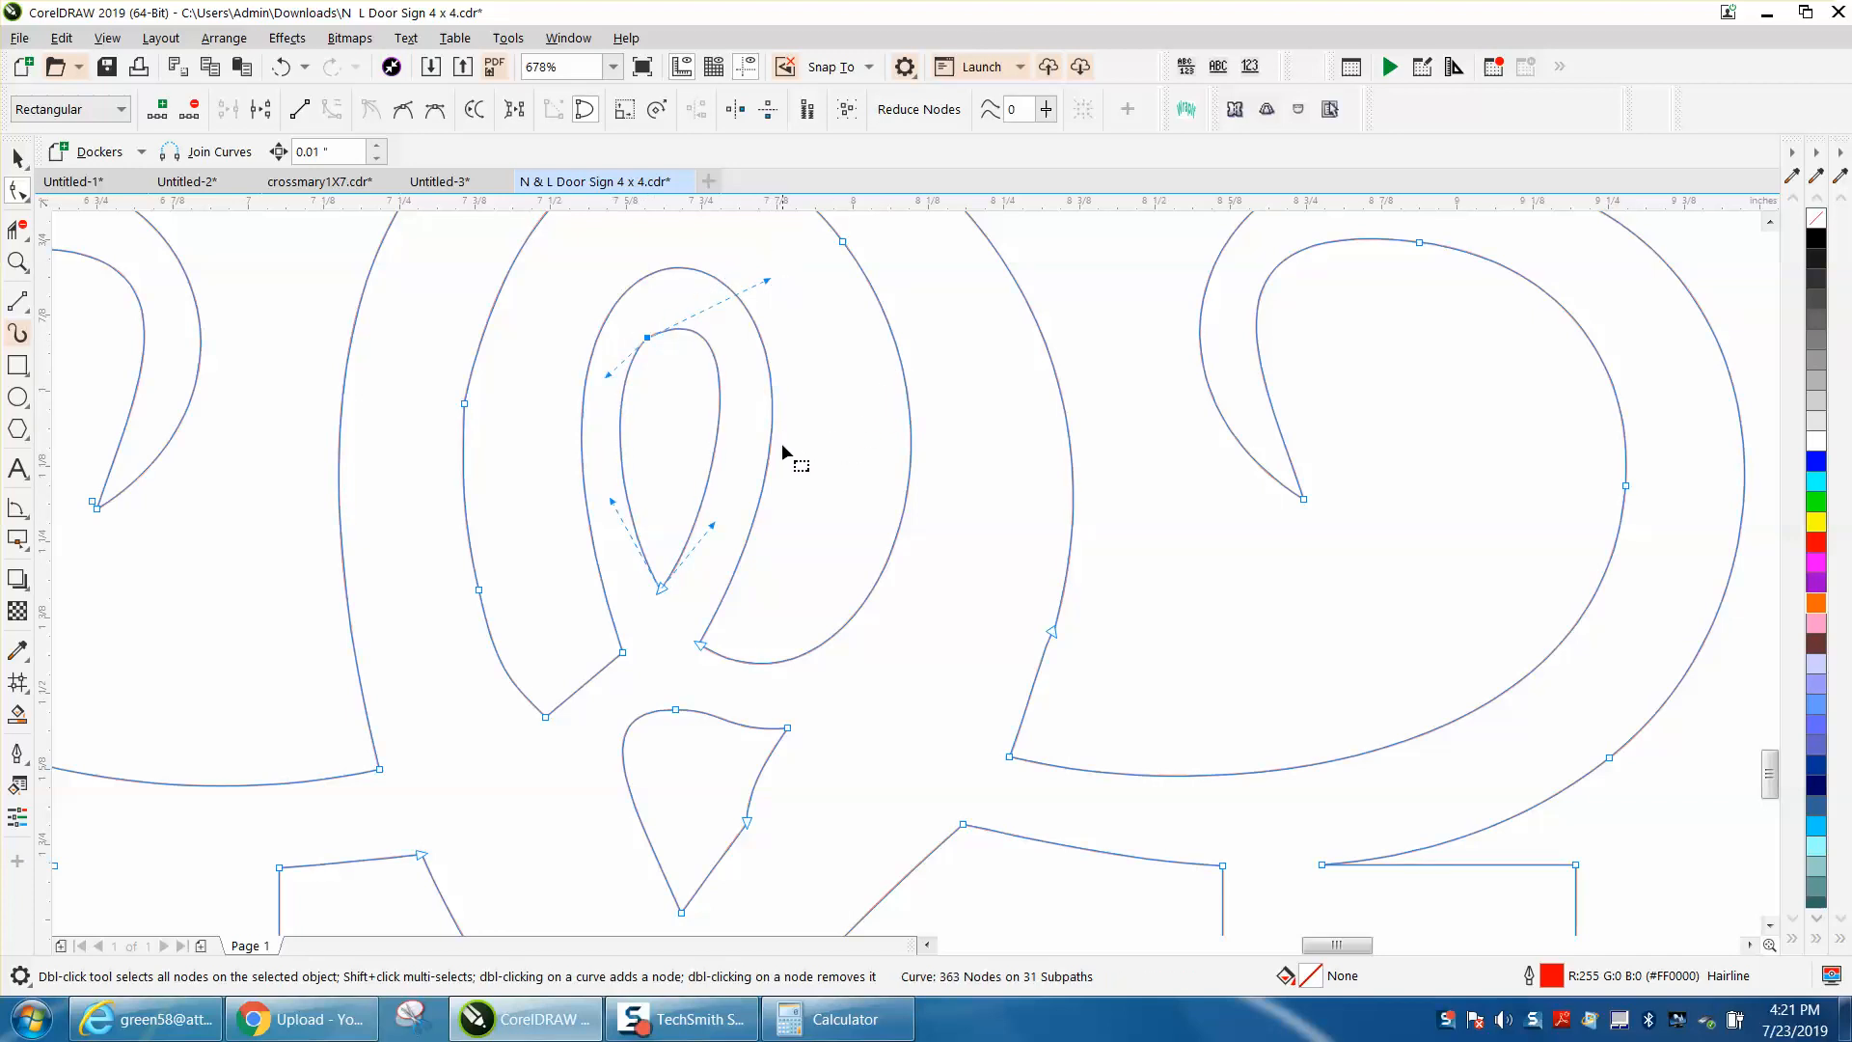
Step: Delete the extra node on the slanted side of the small pointed opening beneath the ampersand loop
double_click(749, 818)
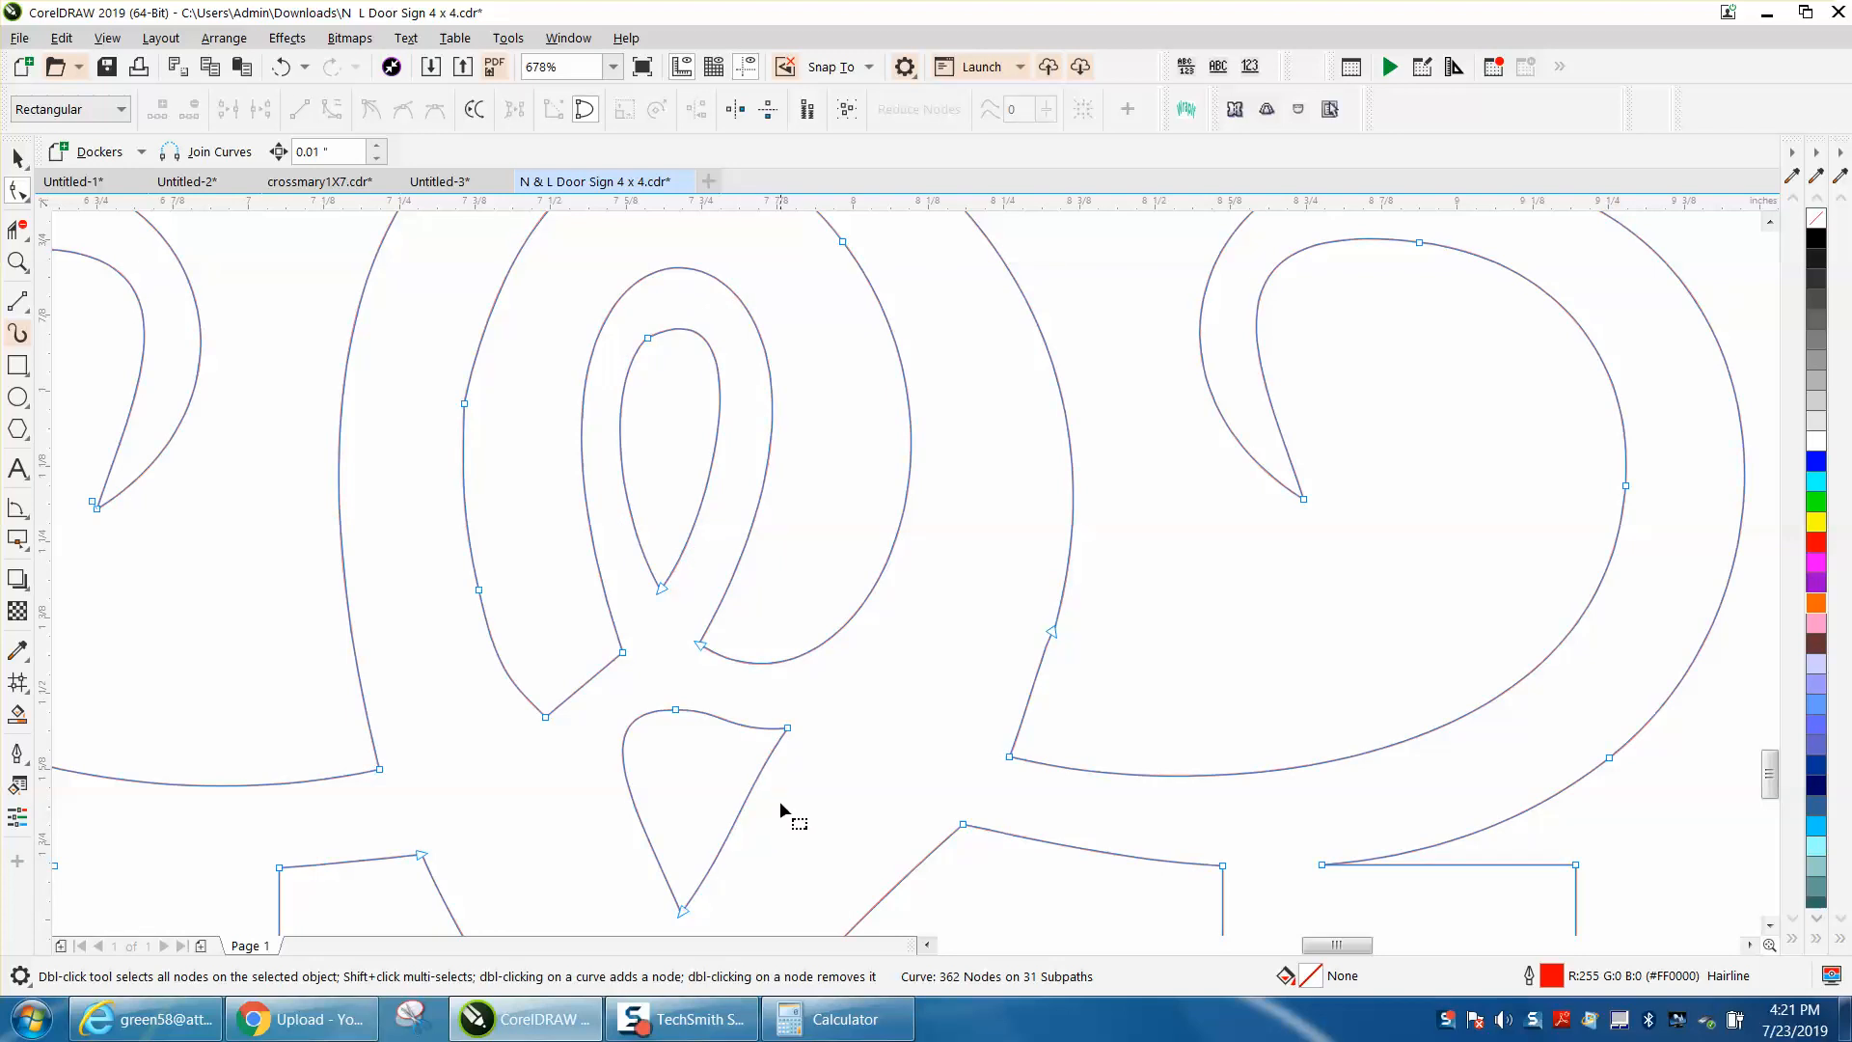
scroll(751, 772, "down", 3)
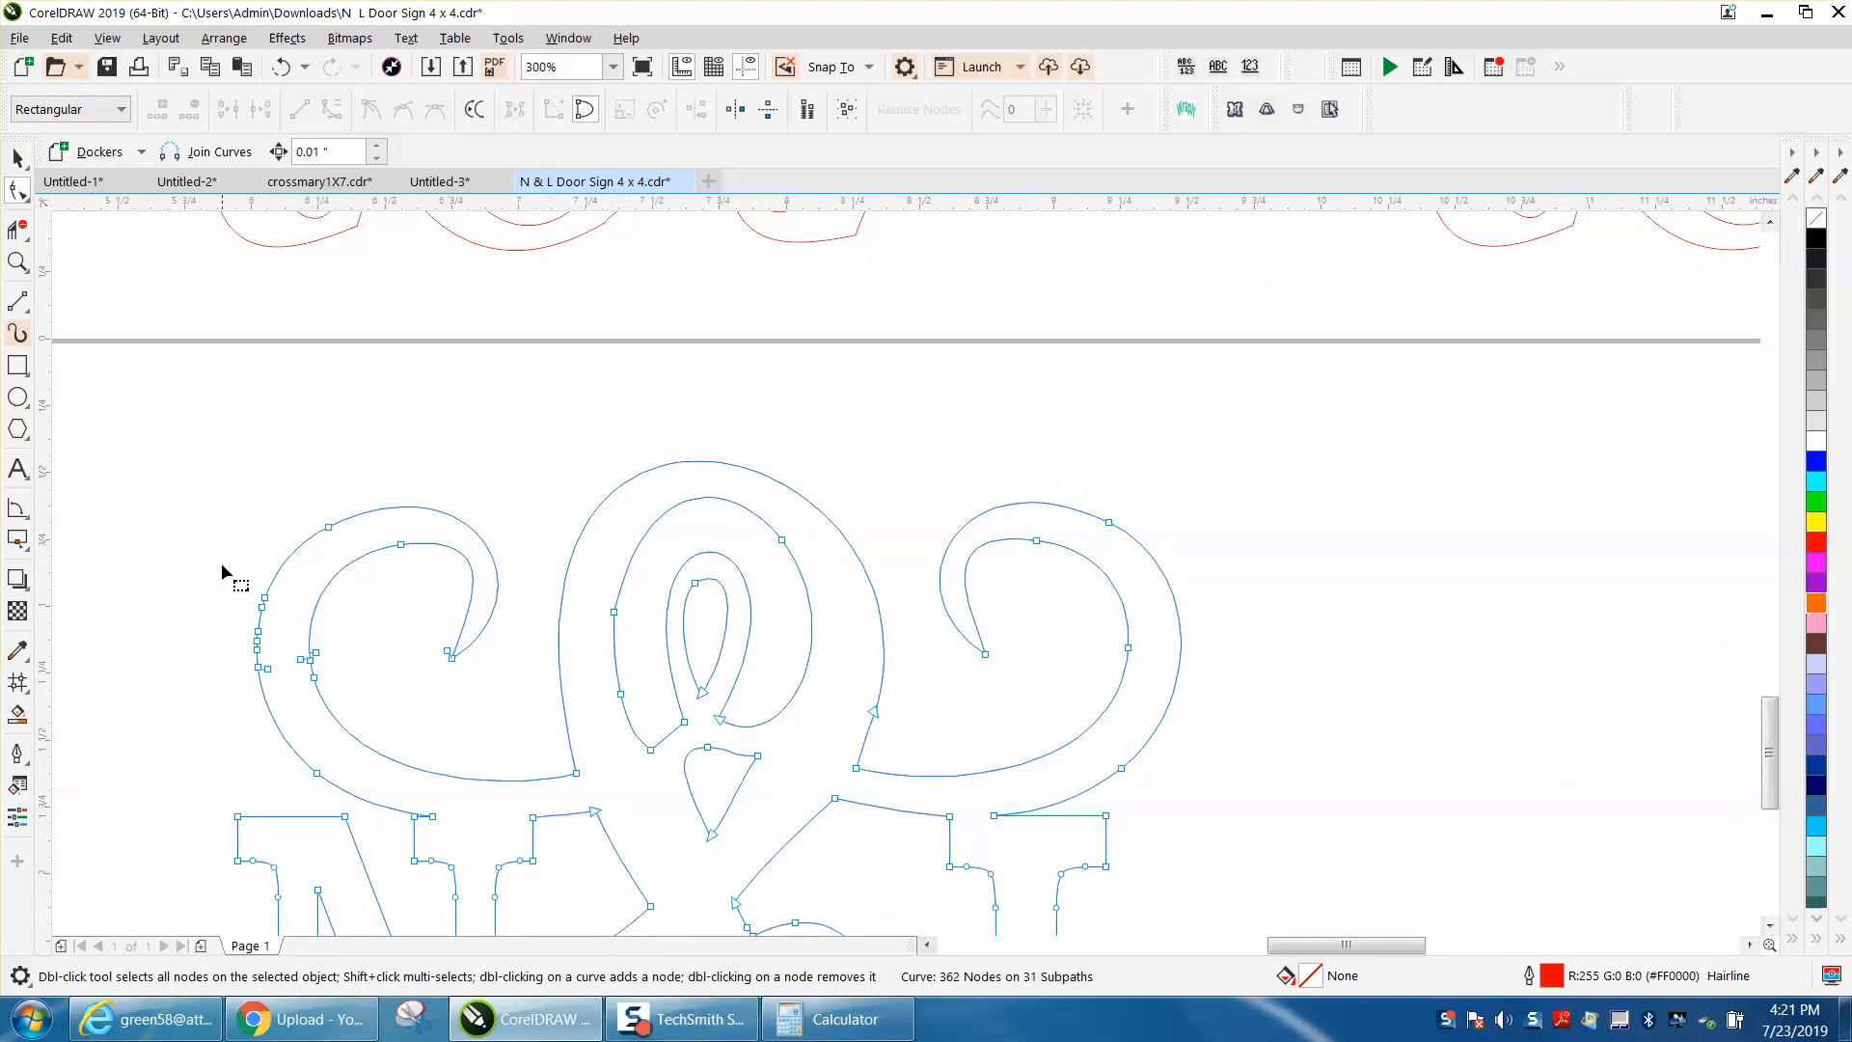
Step: Delete the clustered extra nodes on the outer and inner edges of the swirl above the N, and slightly reshape the middle ampersand loop's curve
left_click_drag(278, 690, 284, 691)
key("Delete")
left_click(613, 612)
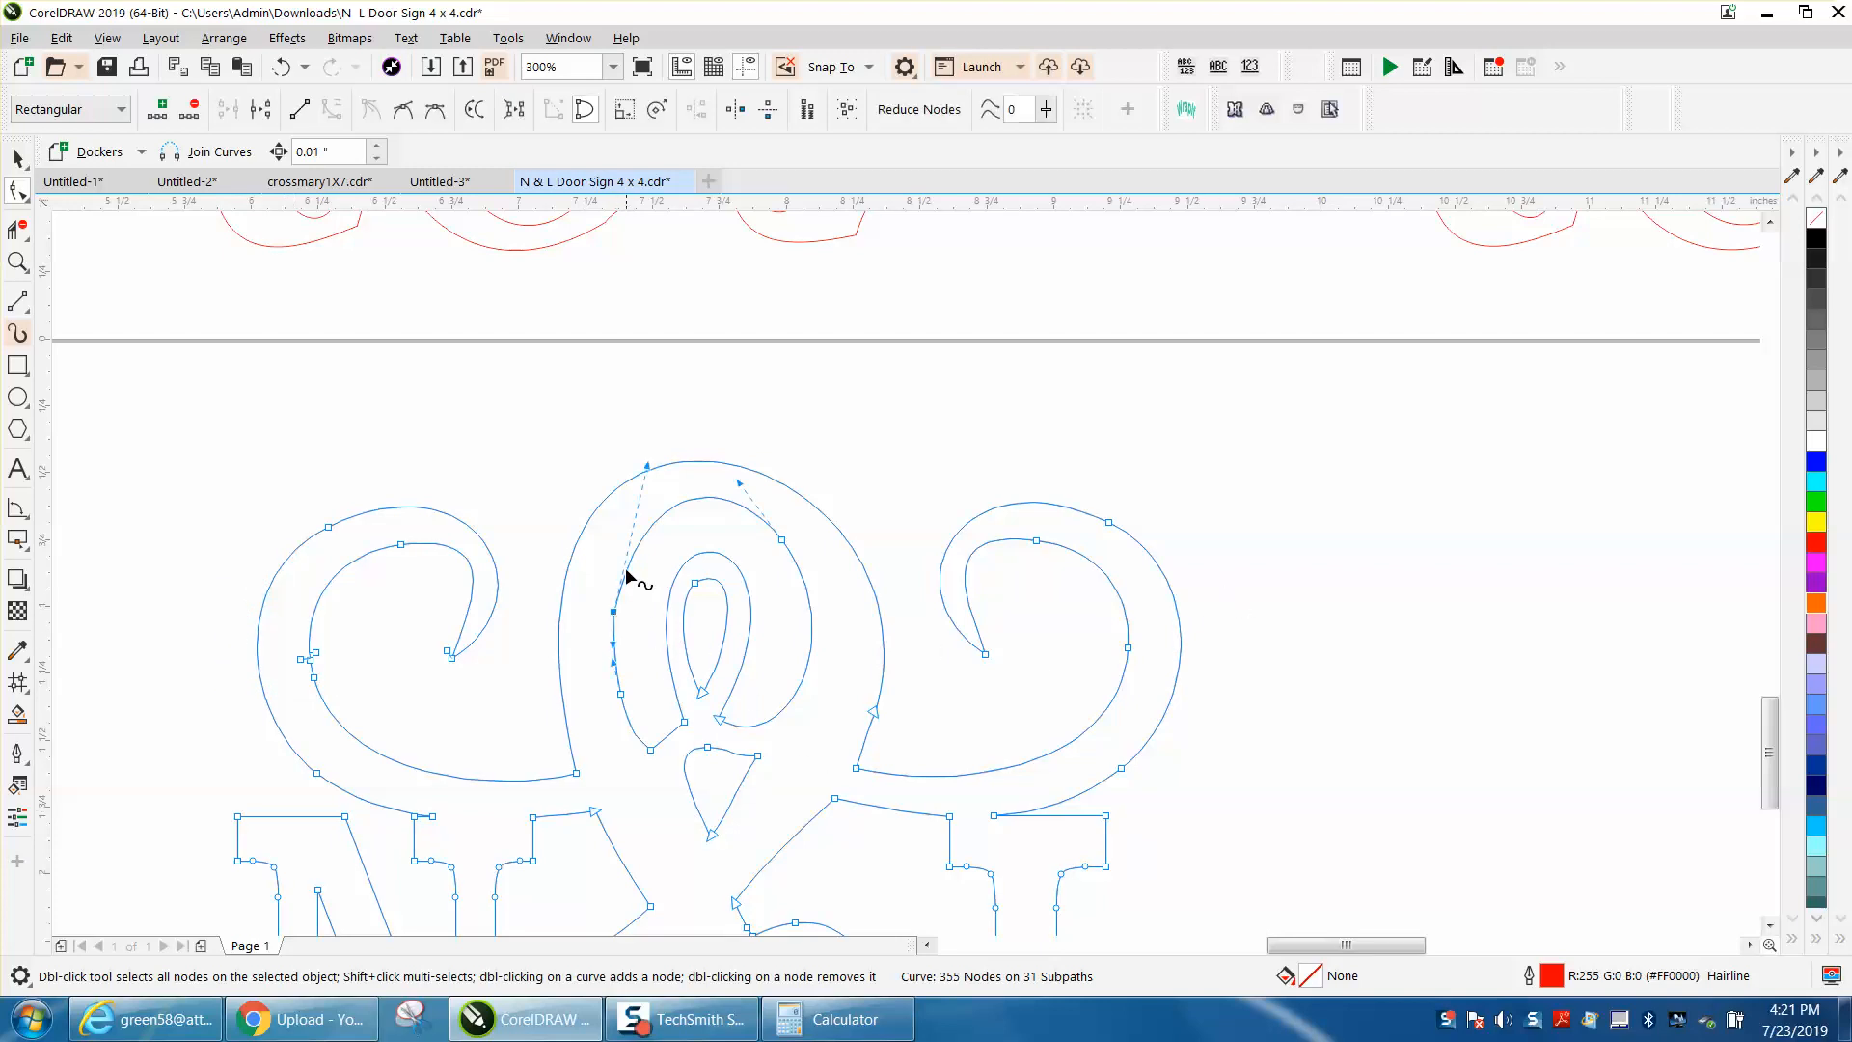
left_click_drag(645, 467, 636, 468)
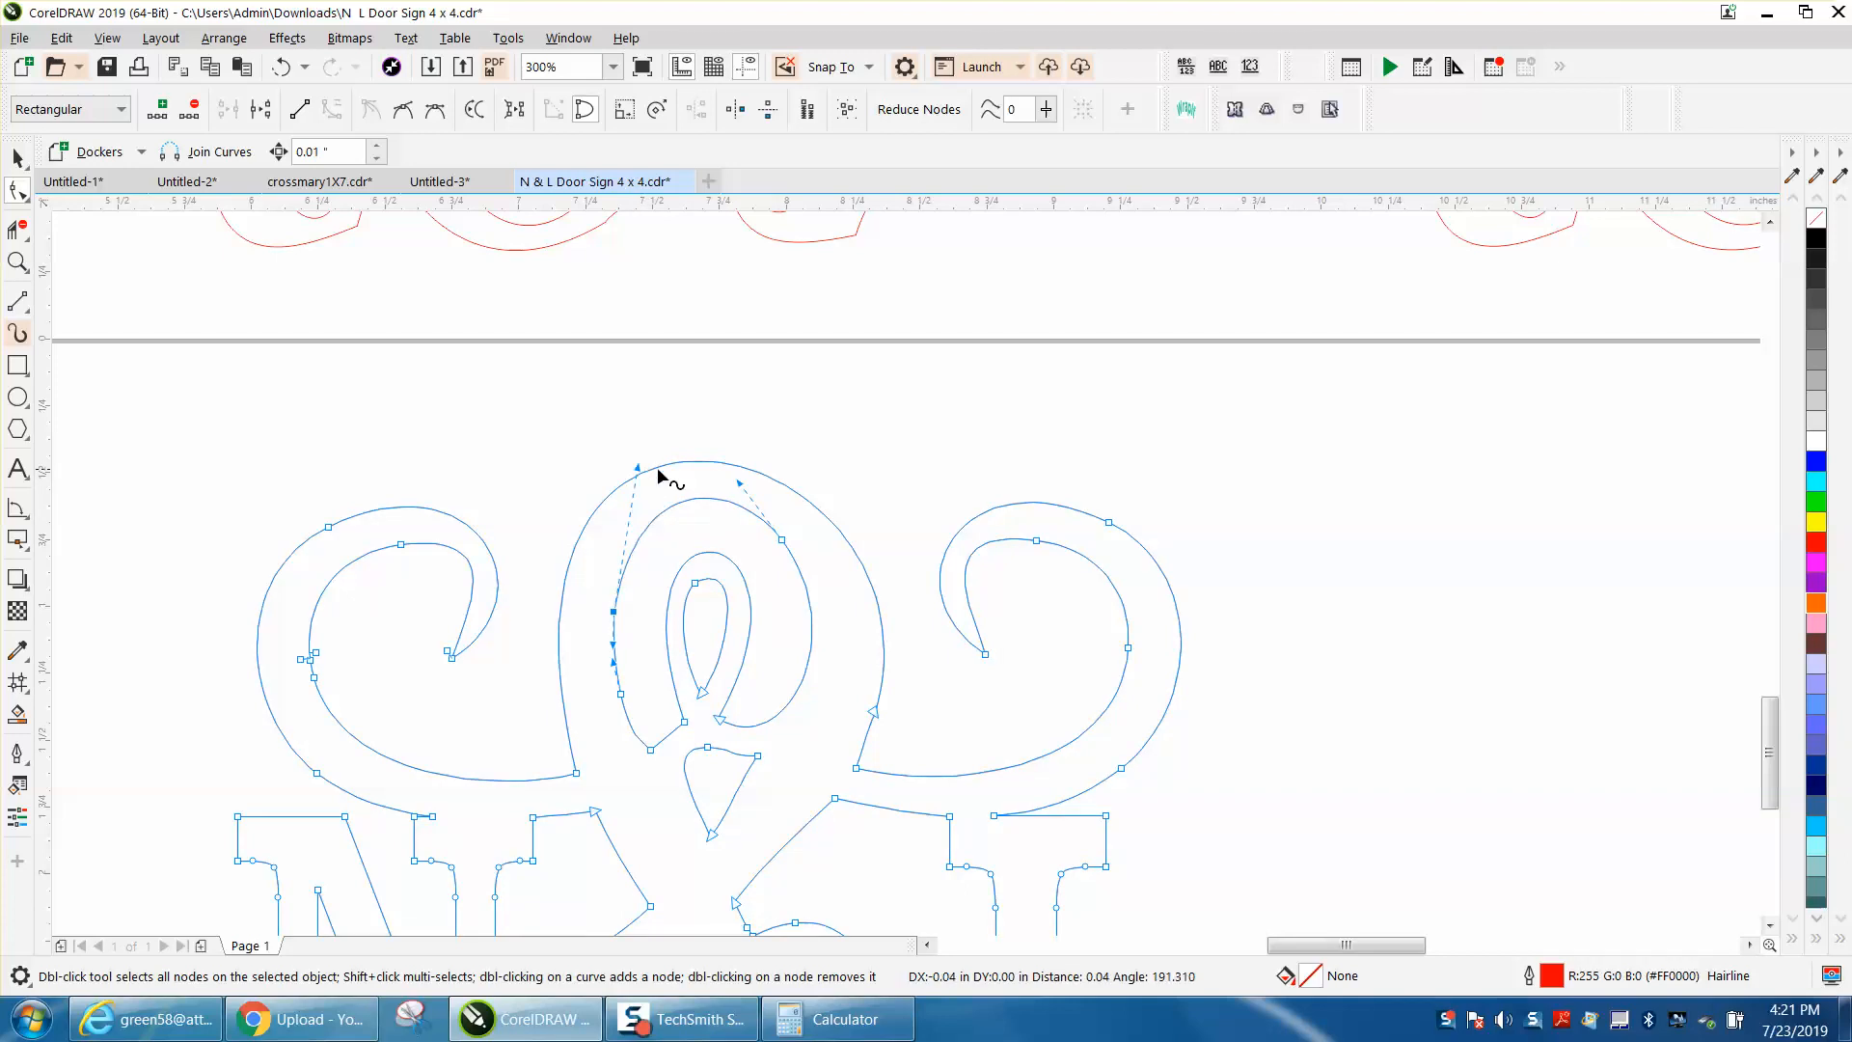
left_click_drag(352, 634, 289, 703)
key("Delete")
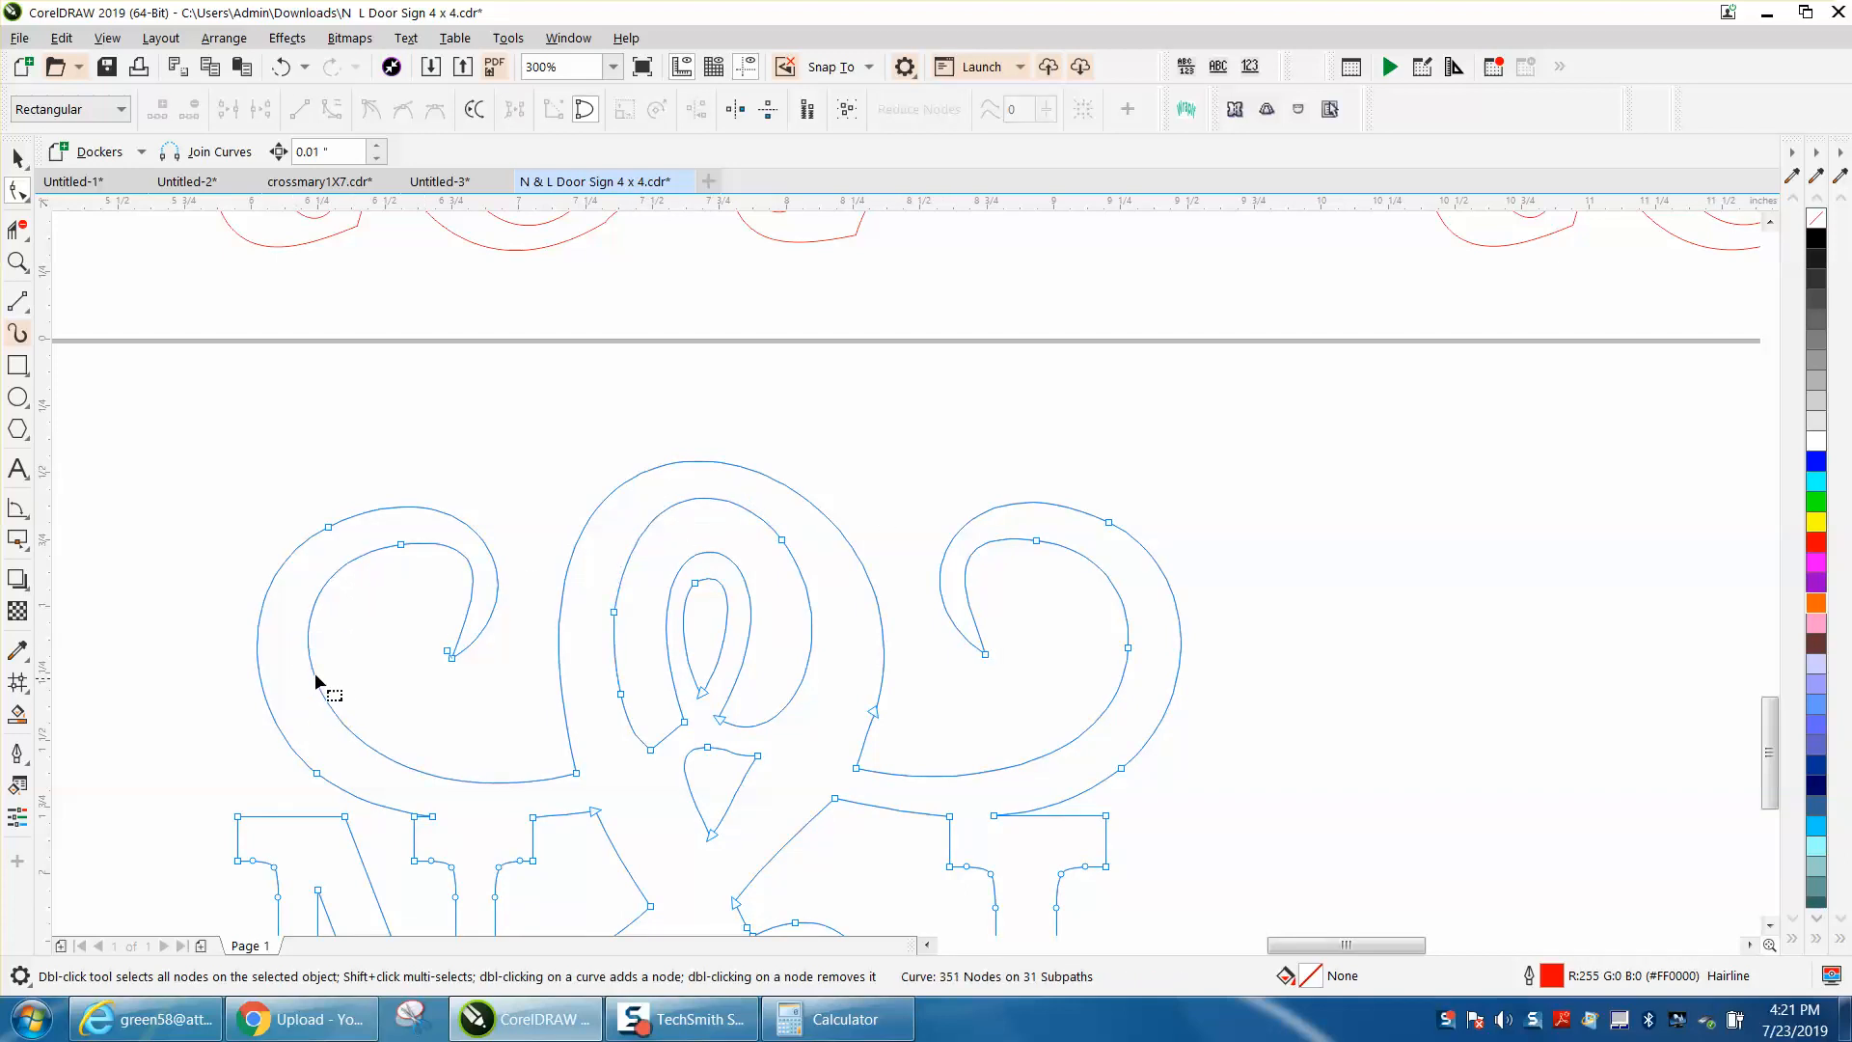
Step: Examine the cleaned hairline copy as a whole and the small openings between the lower ampersand and the 2019 lettering up close
scroll(612, 646, "down", 2)
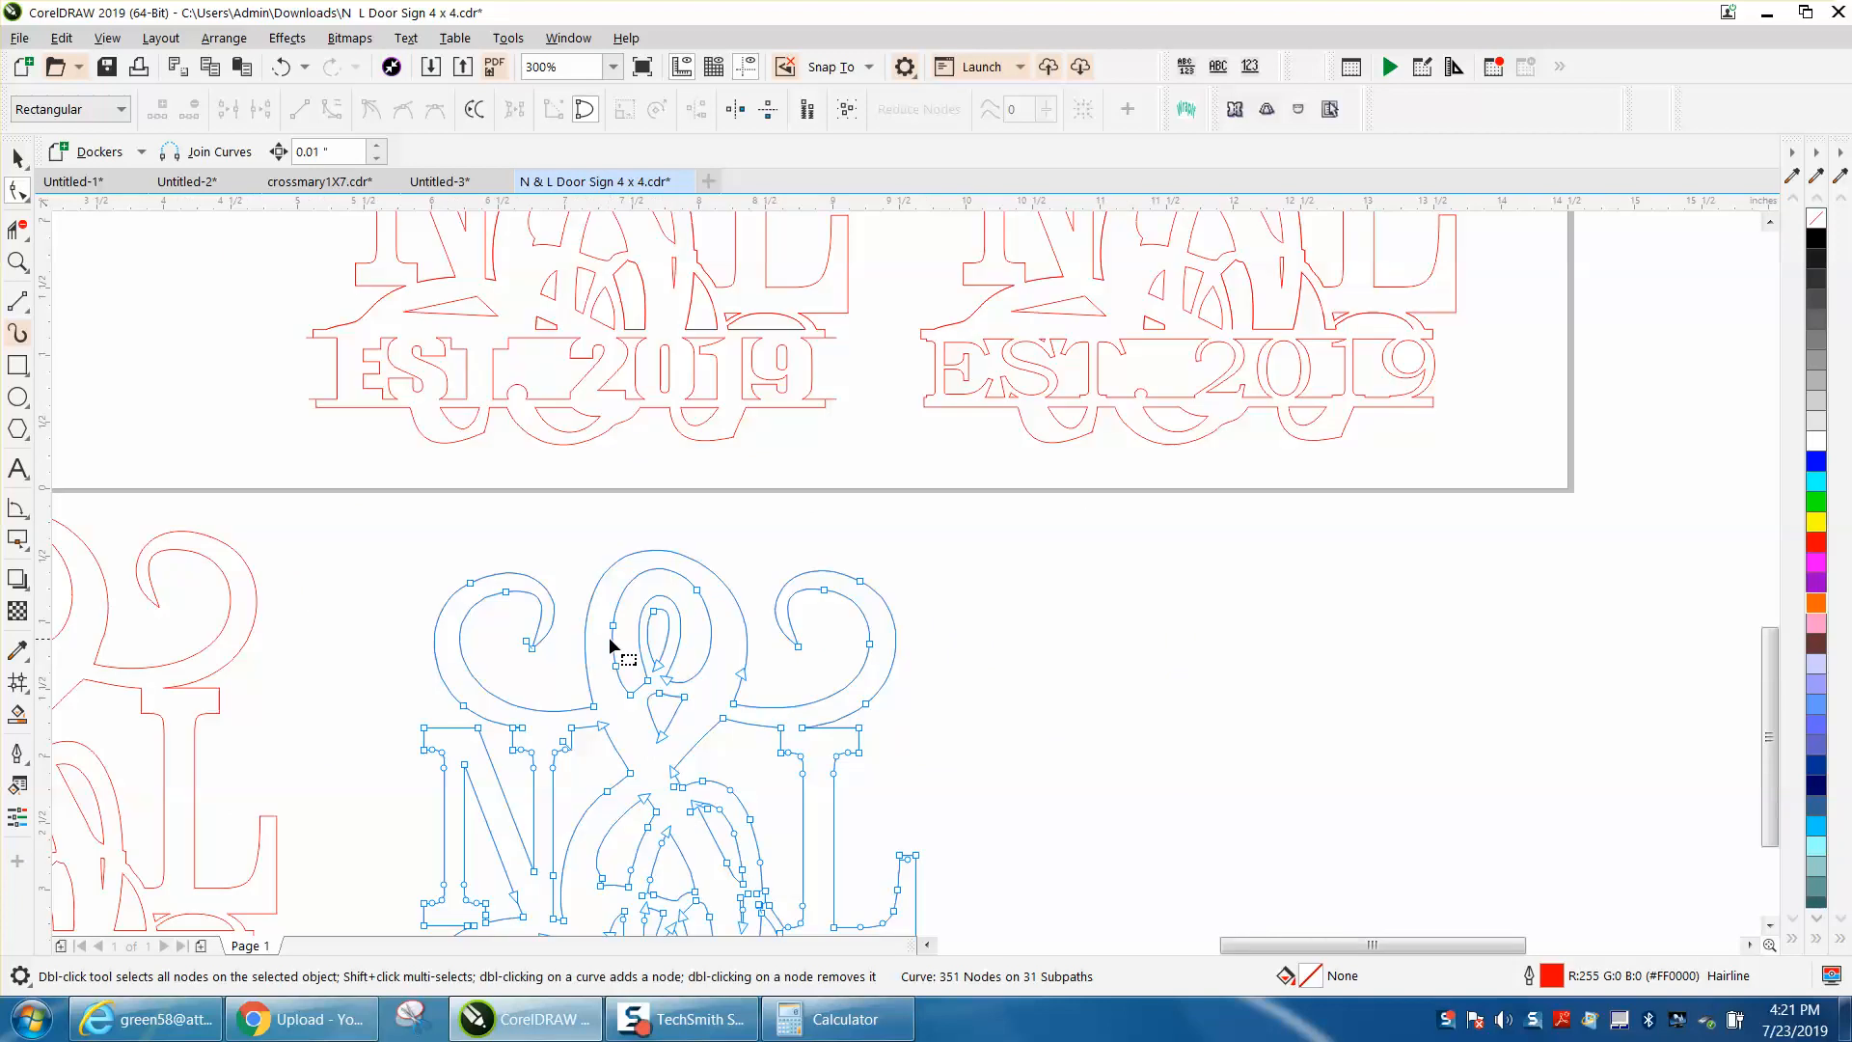
scroll(678, 659, "down", 2)
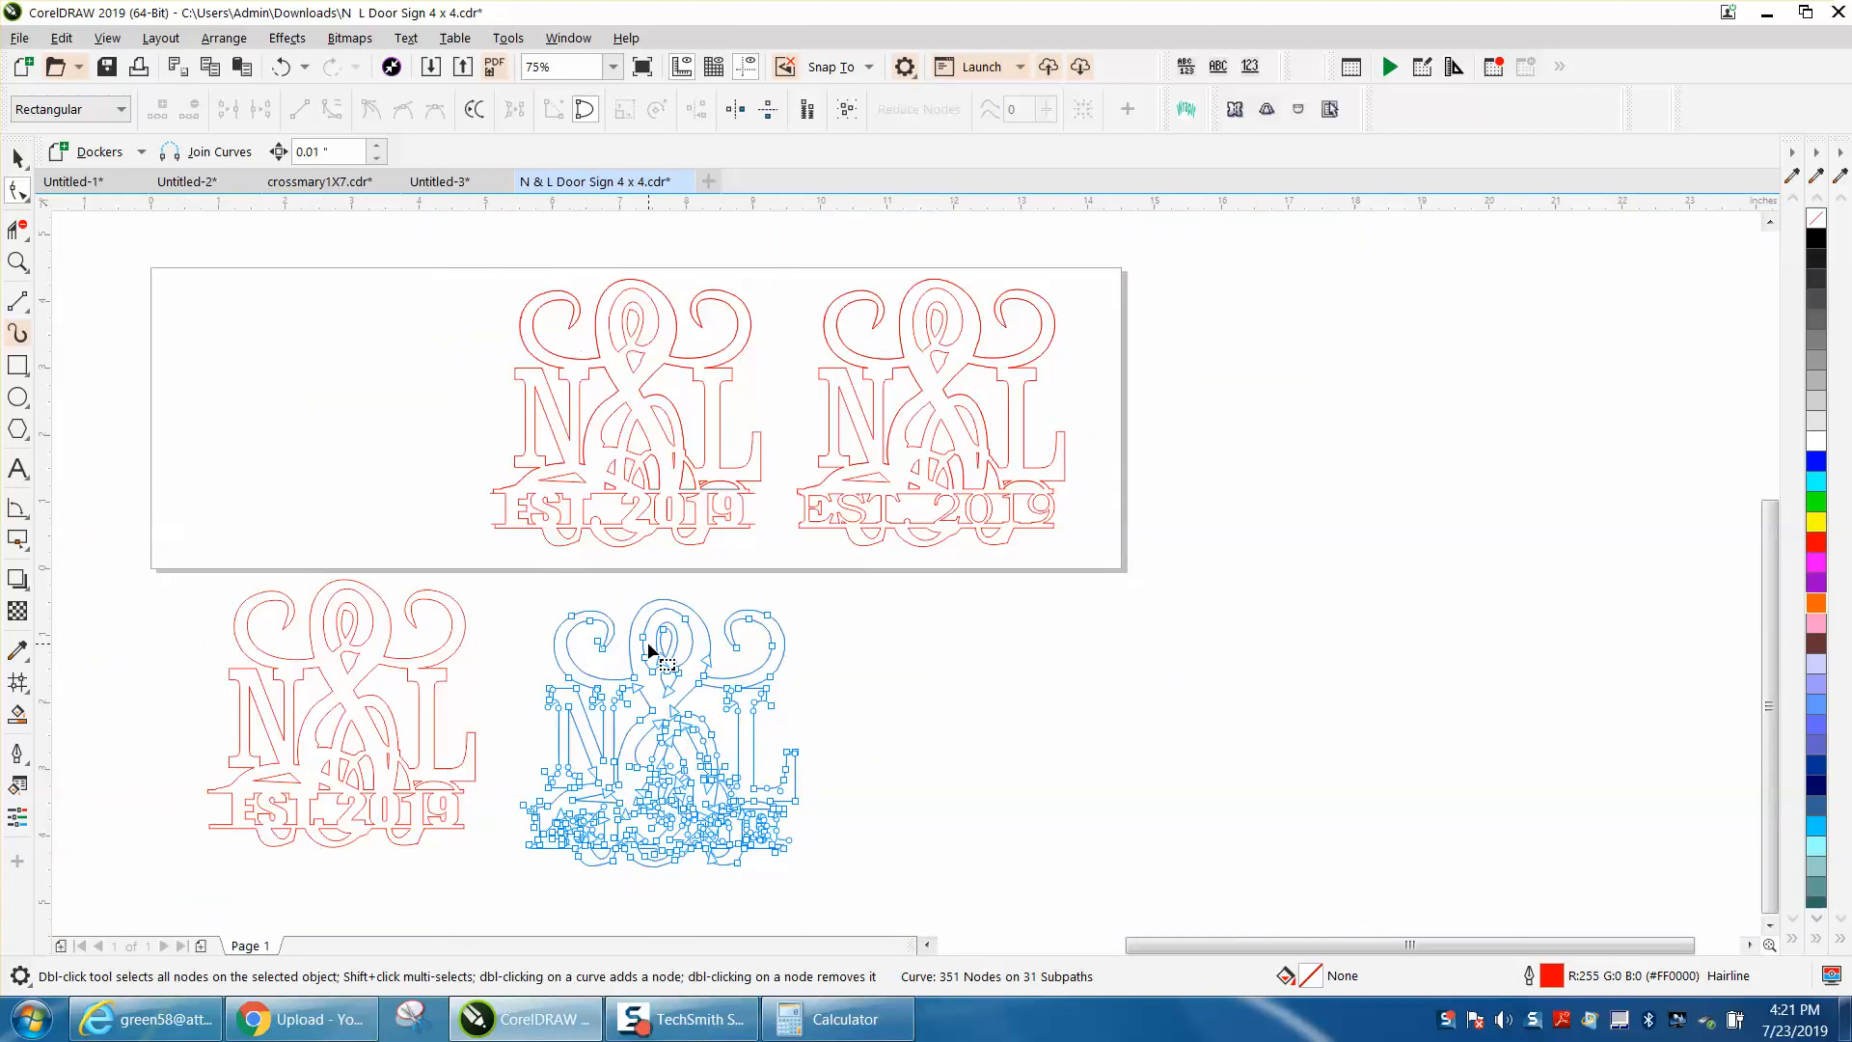
left_click(17, 261)
left_click_drag(513, 597, 873, 879)
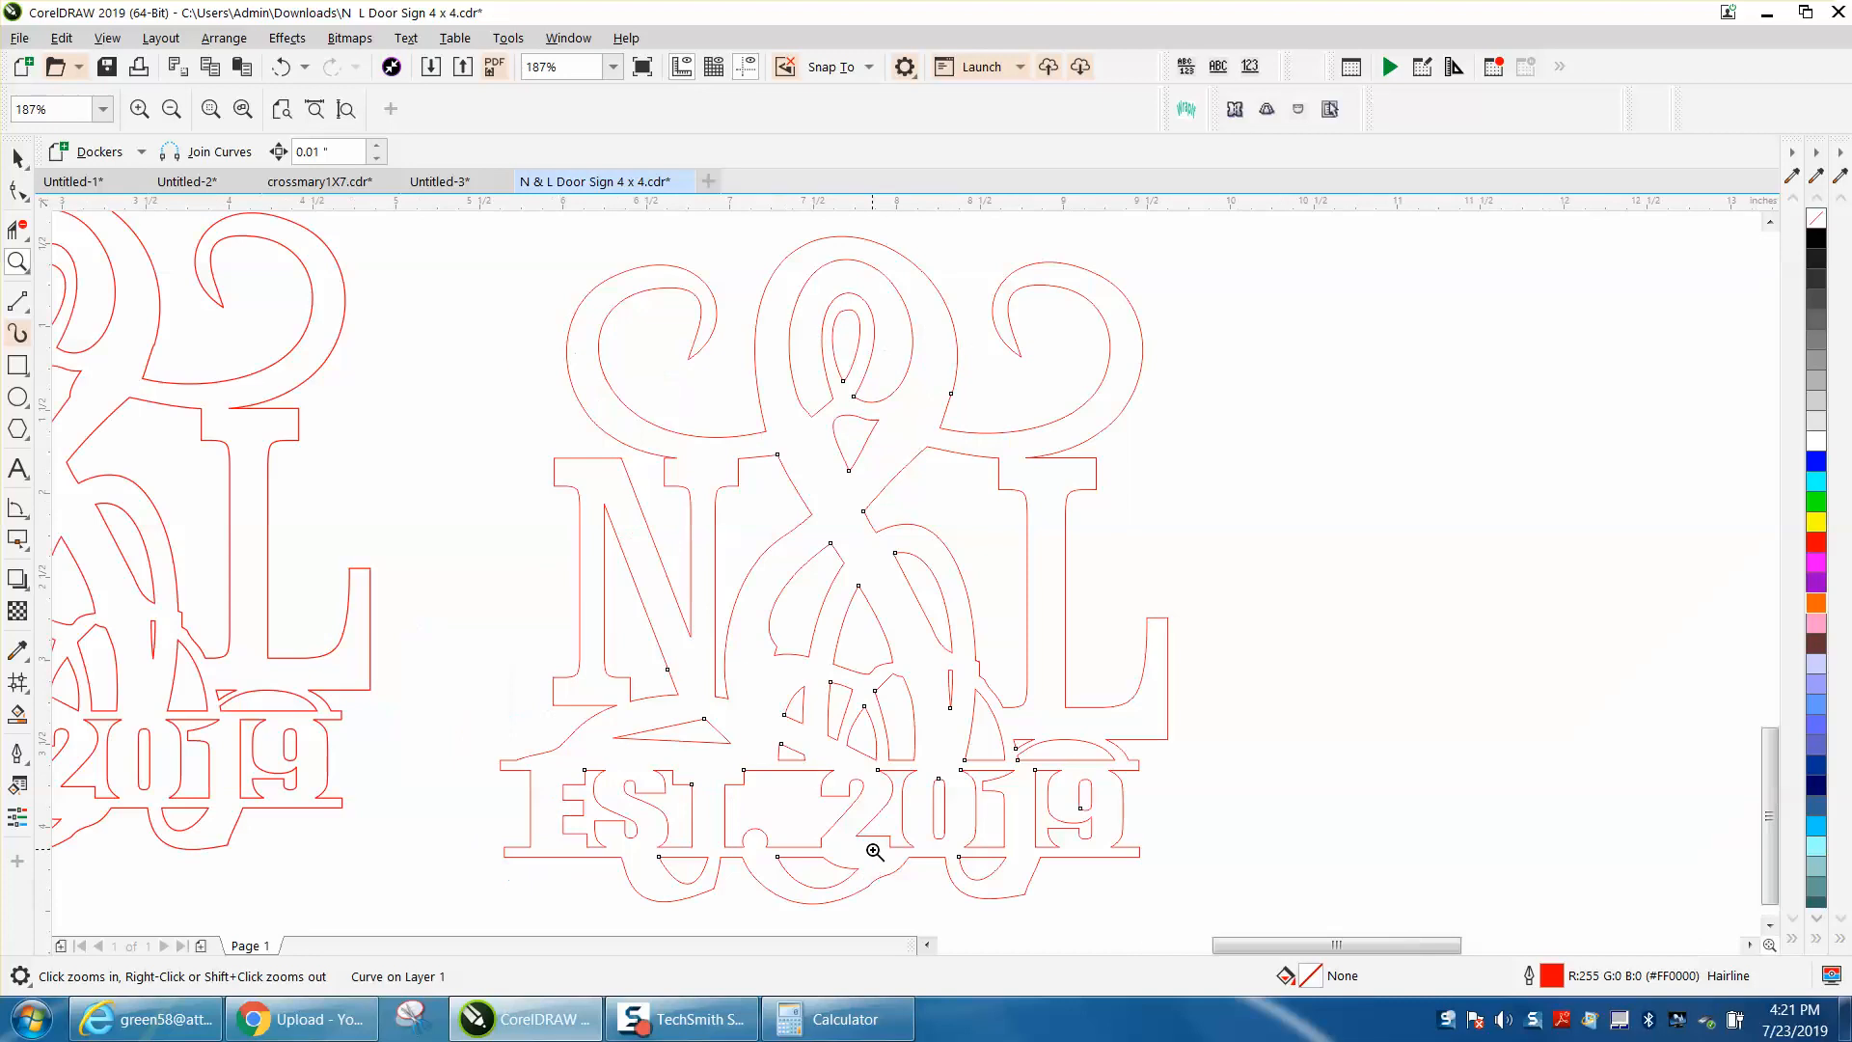
left_click_drag(827, 649, 1143, 805)
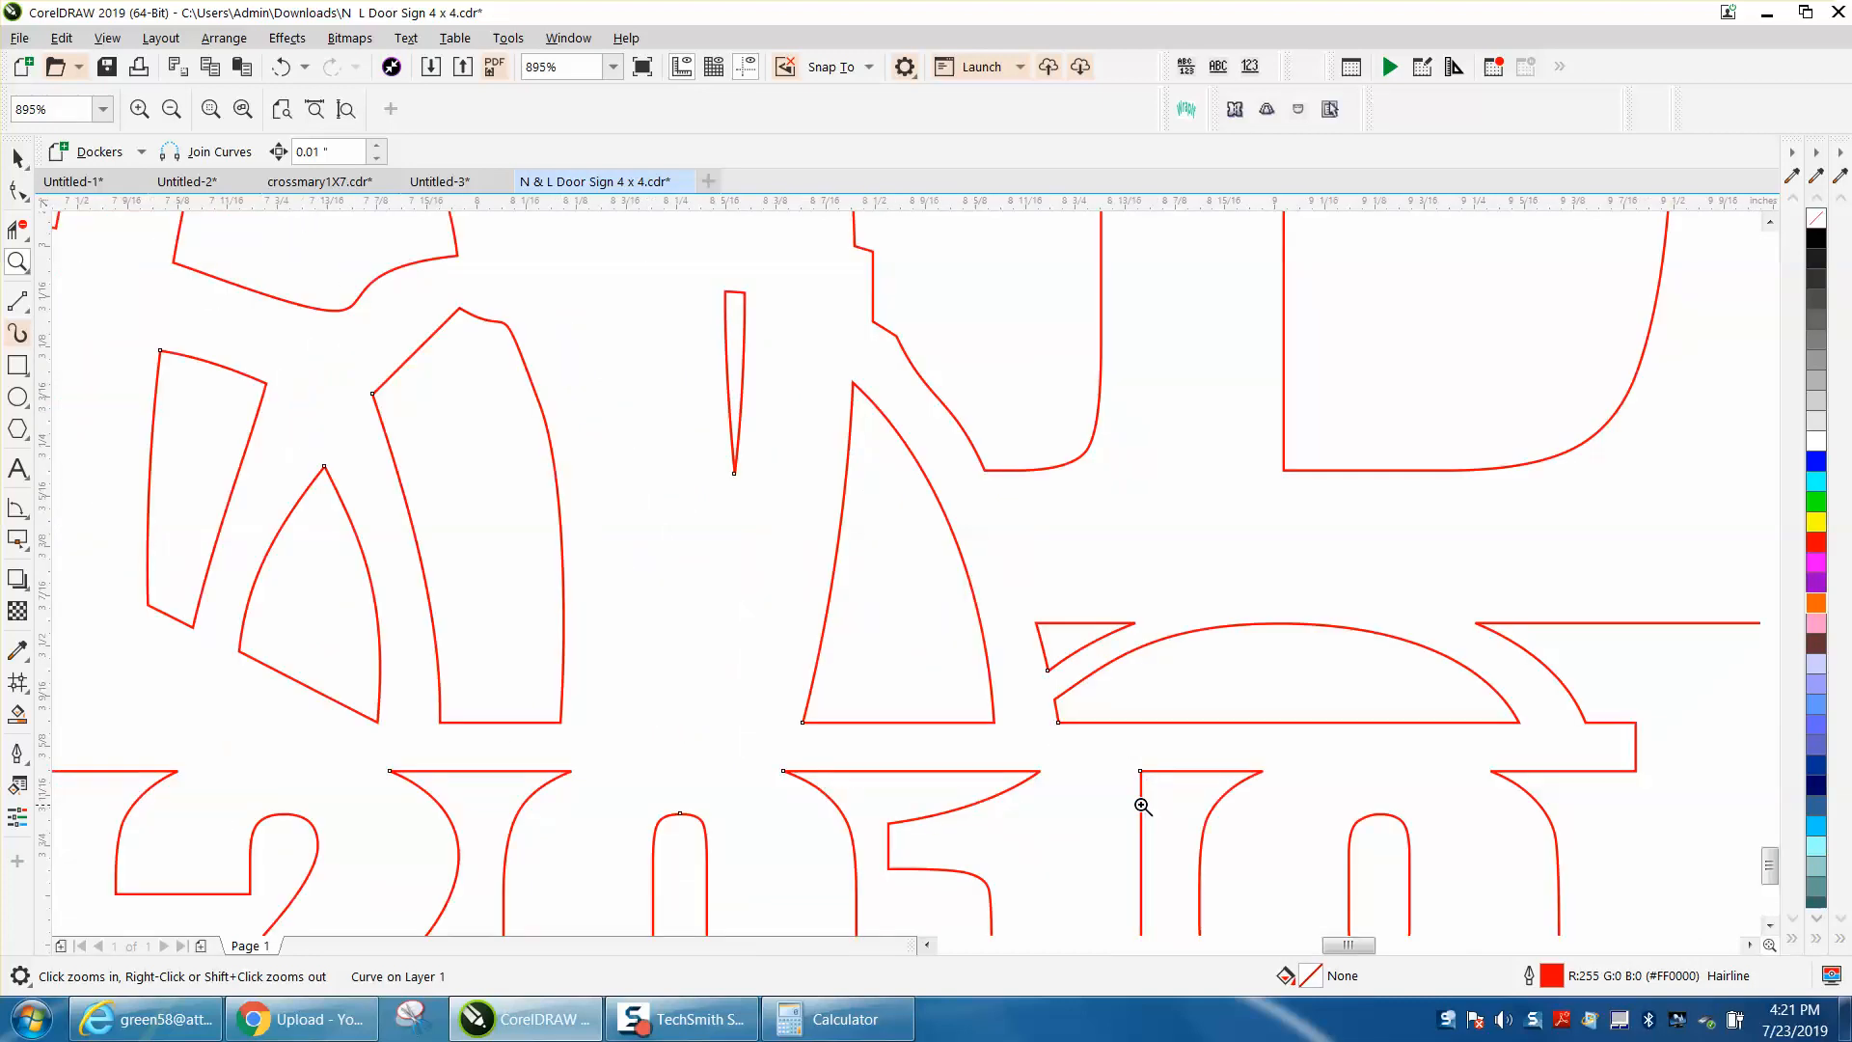
scroll(956, 745, "down", 5)
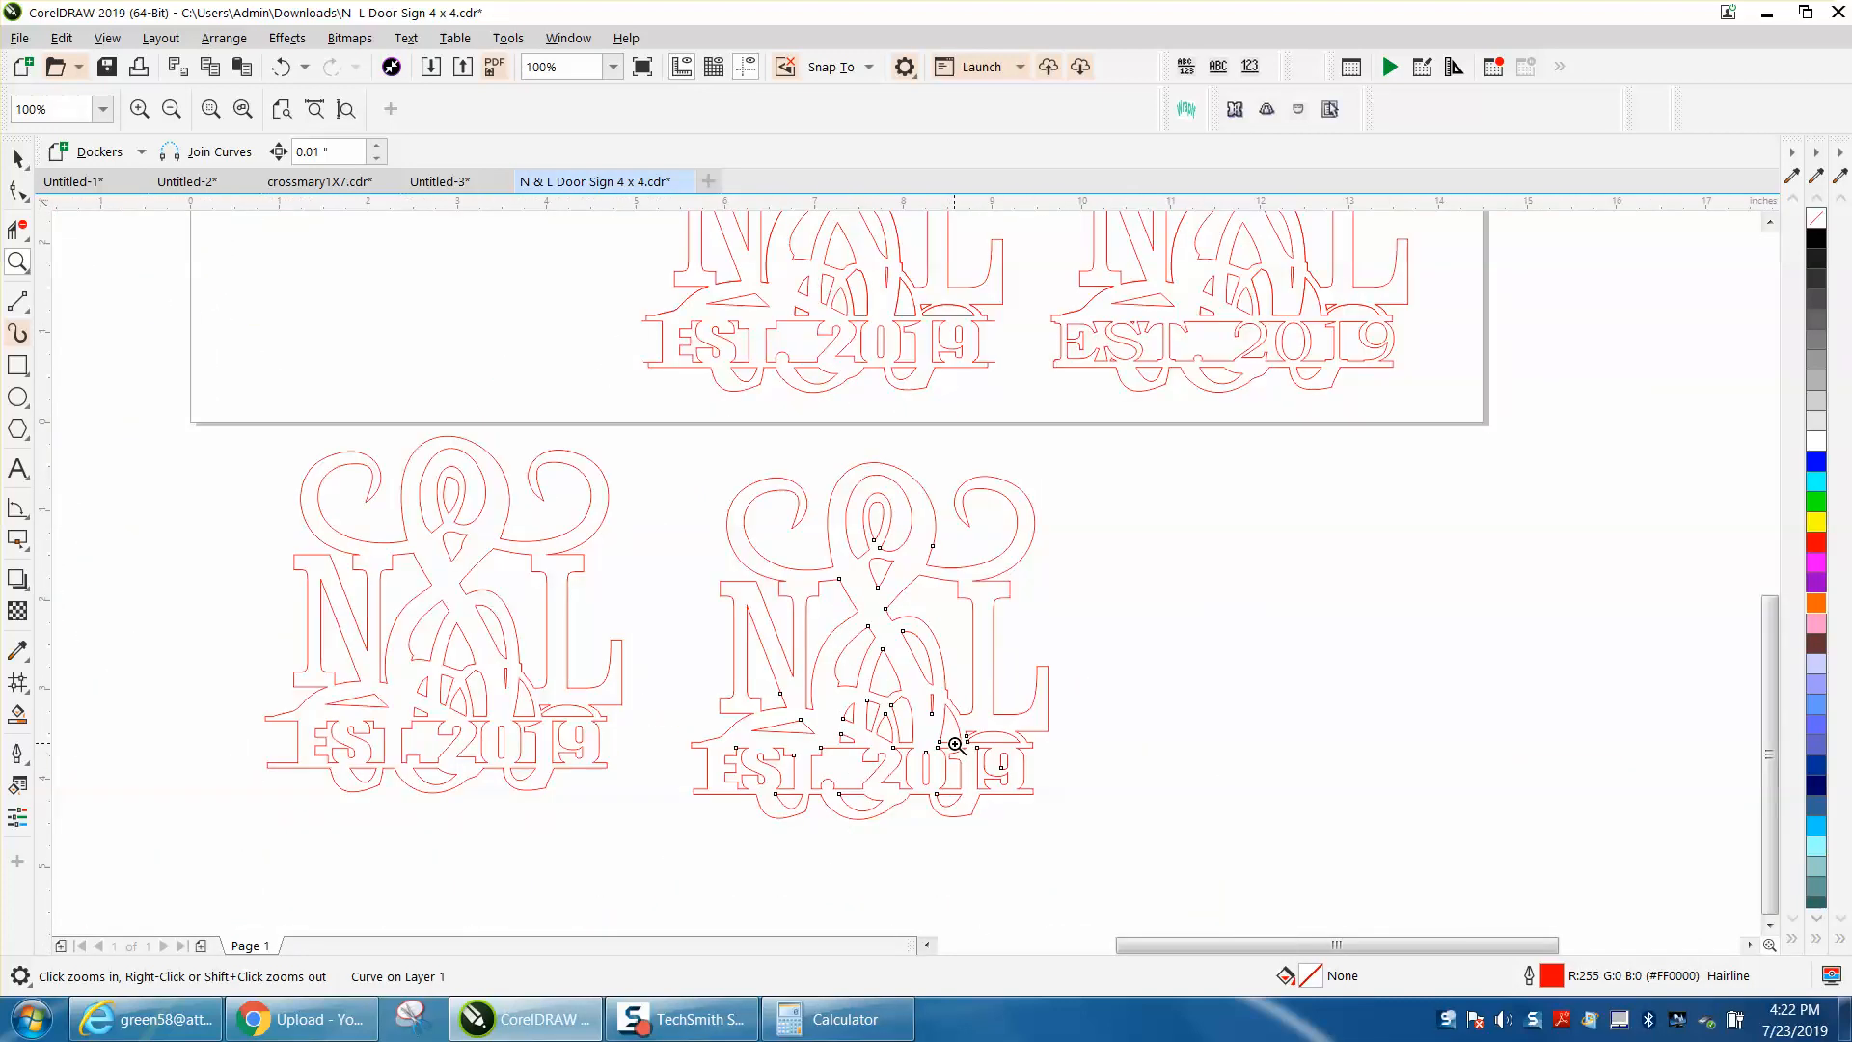